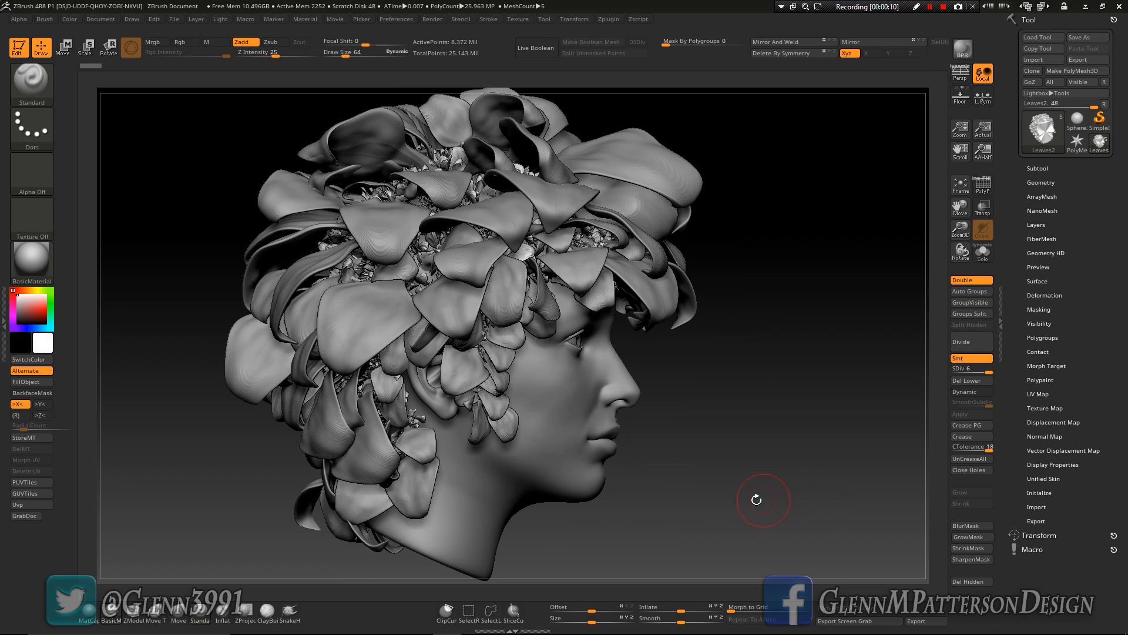
Examine the leaf-covered nymph head from both sides and from a three-quarter front view
left_click_drag(728, 480, 601, 476)
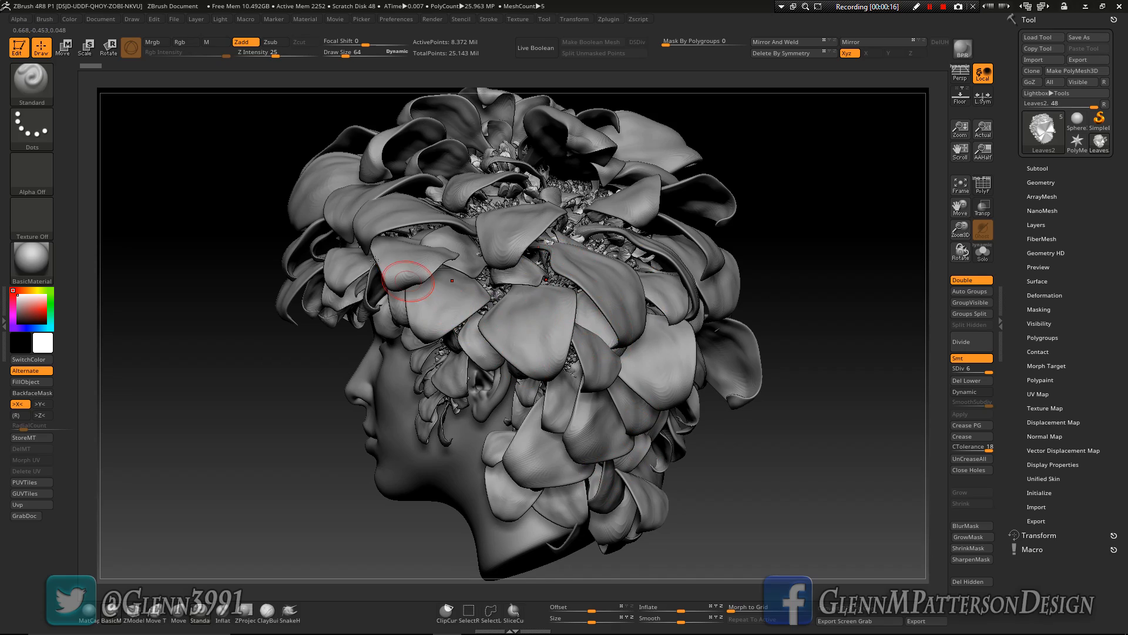
left_click_drag(747, 492, 693, 456)
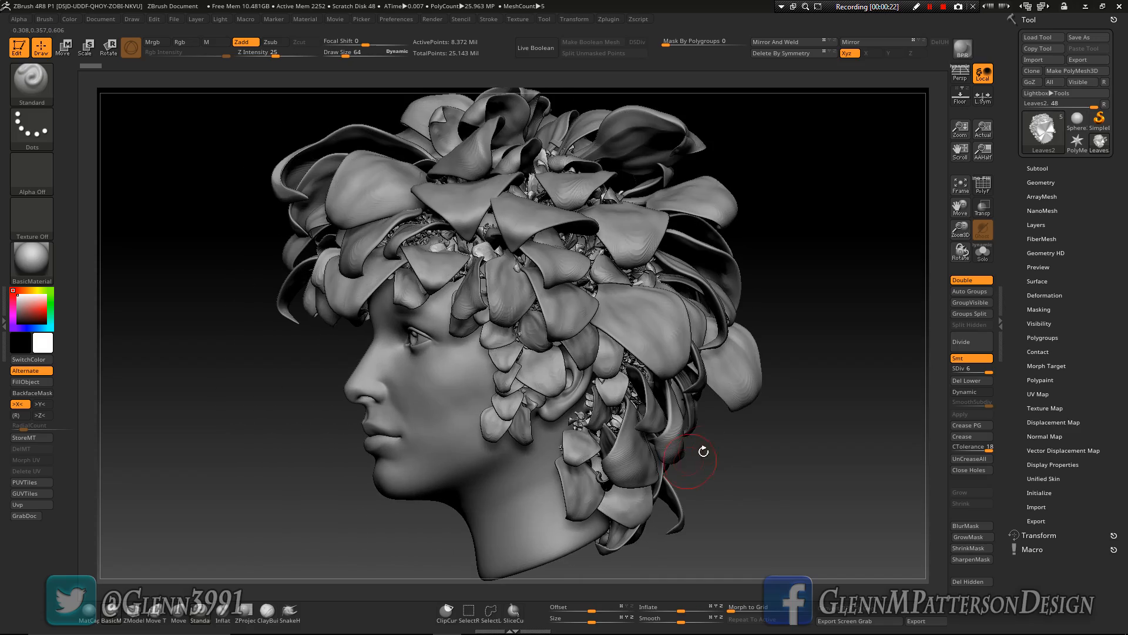
mouse_move(763, 449)
left_mouse_down()
mouse_move(705, 500)
mouse_move(774, 459)
mouse_move(753, 441)
mouse_move(756, 422)
mouse_move(748, 469)
left_mouse_up()
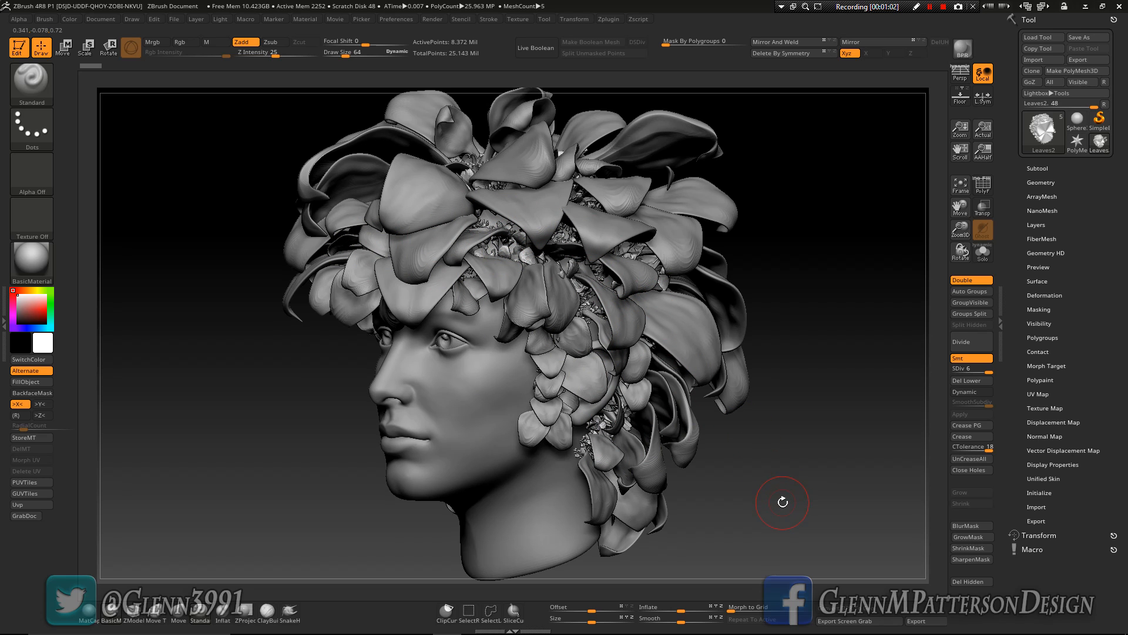
mouse_move(772, 506)
left_mouse_down()
mouse_move(676, 528)
mouse_move(417, 501)
mouse_move(458, 529)
mouse_move(779, 510)
mouse_move(769, 499)
left_mouse_up()
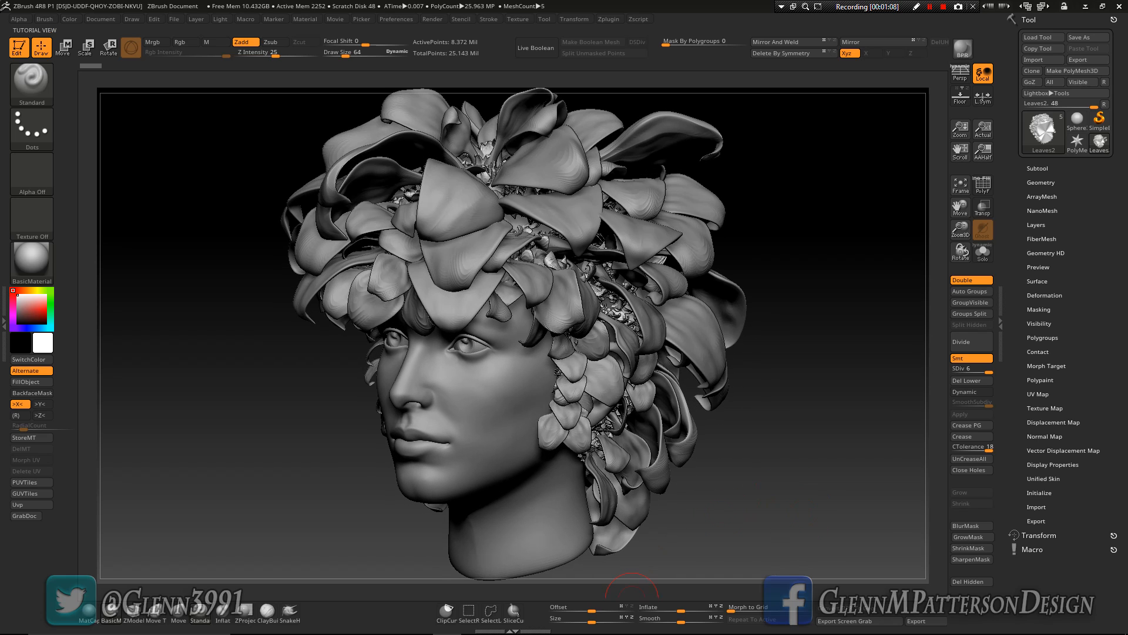
Switch to Movies & TV and watch the Nymph Timelapse video, skipping ahead through part of it
mouse_move(628, 633)
left_click(793, 624)
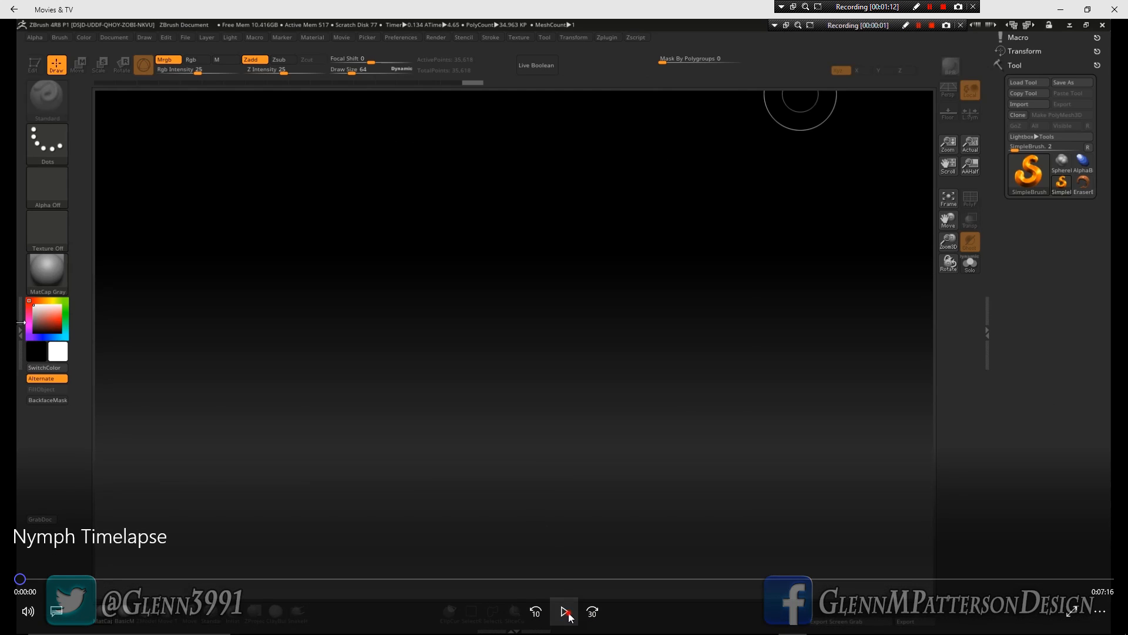
left_click(566, 612)
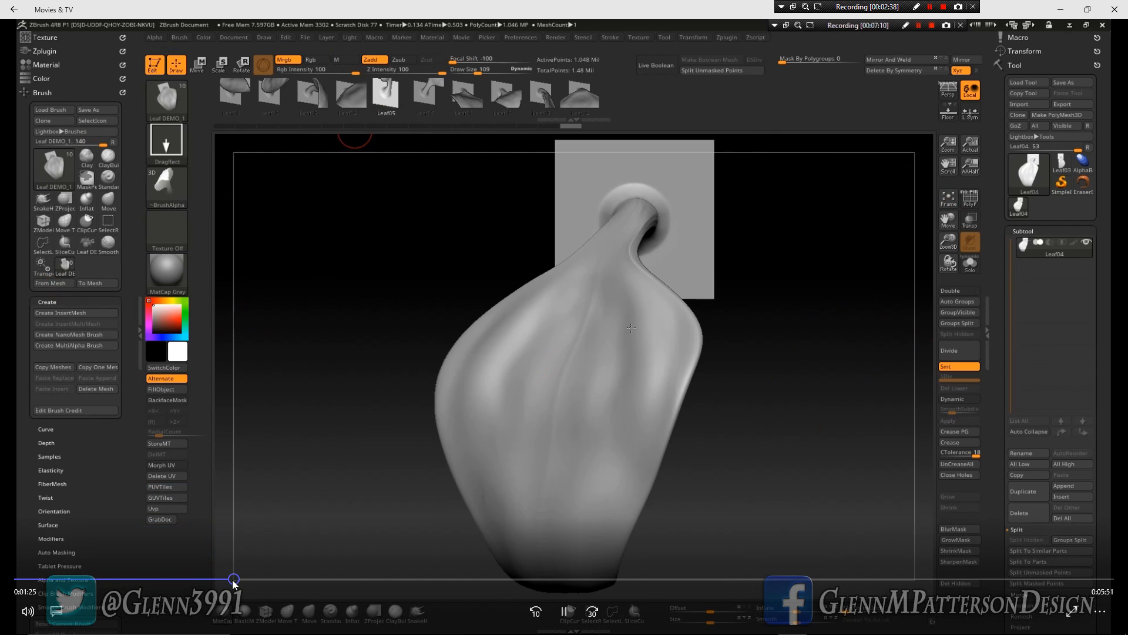
left_click_drag(234, 582, 375, 585)
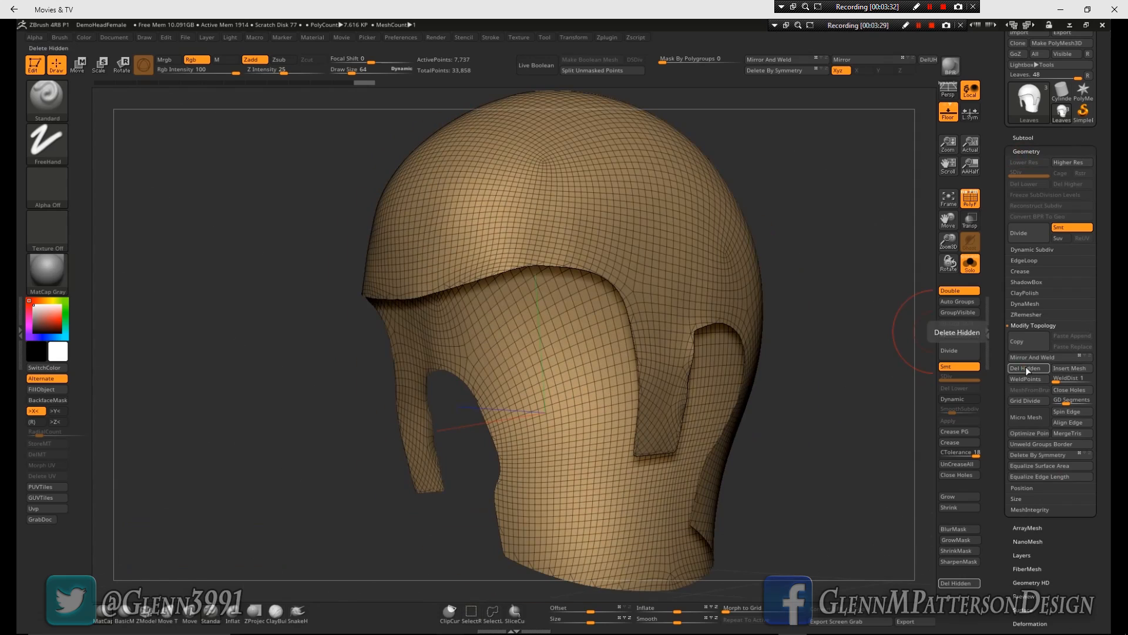
mouse_move(616, 391)
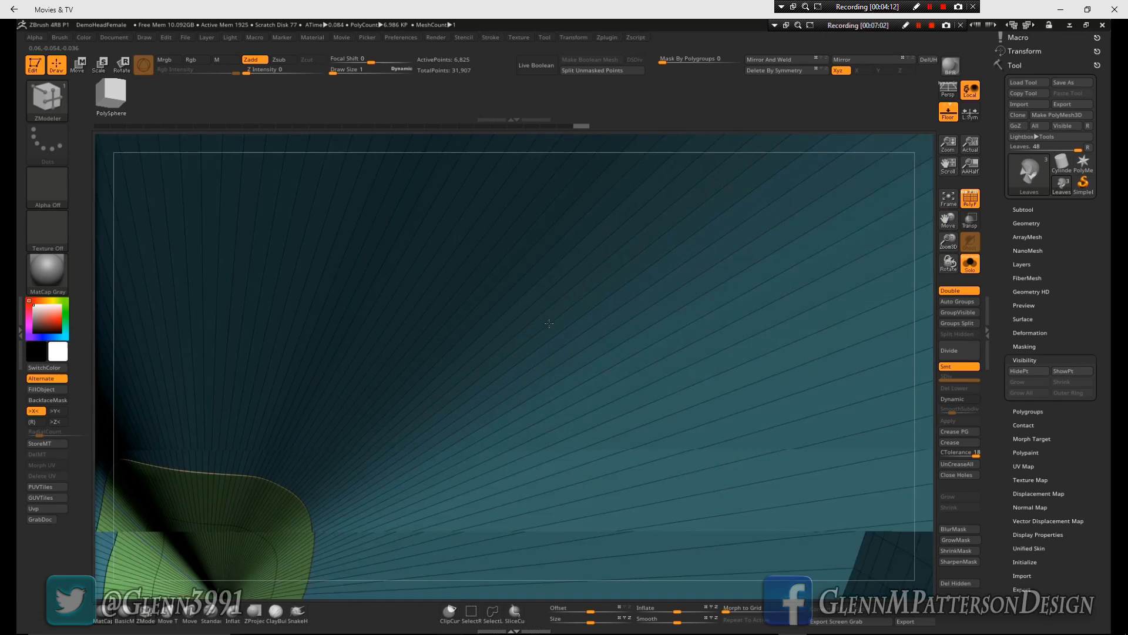
mouse_move(562, 366)
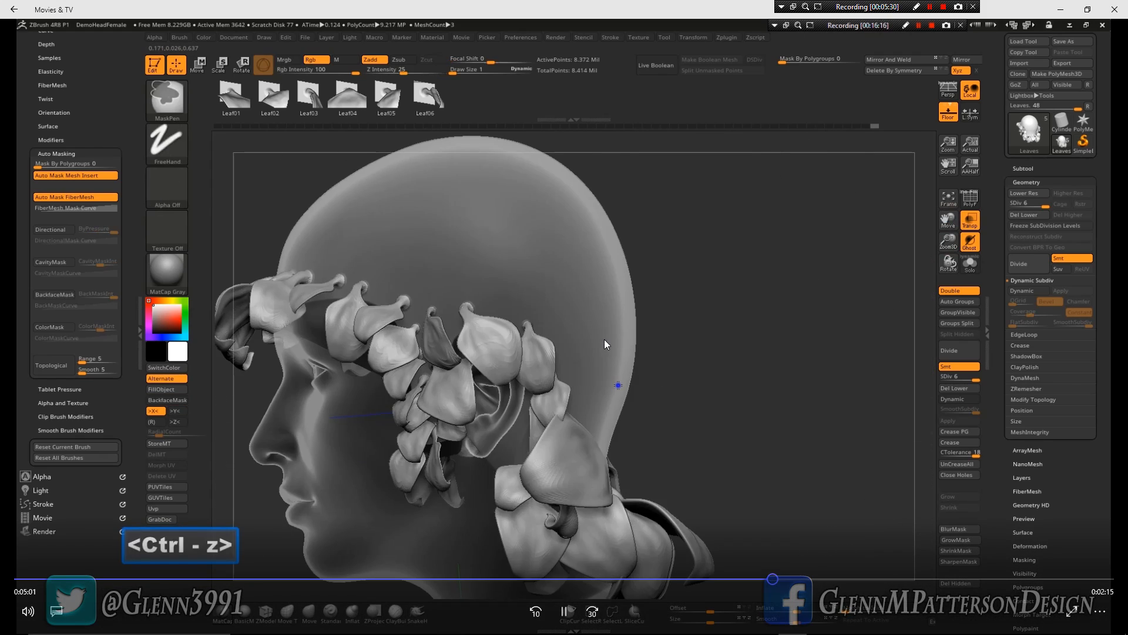
mouse_move(600, 348)
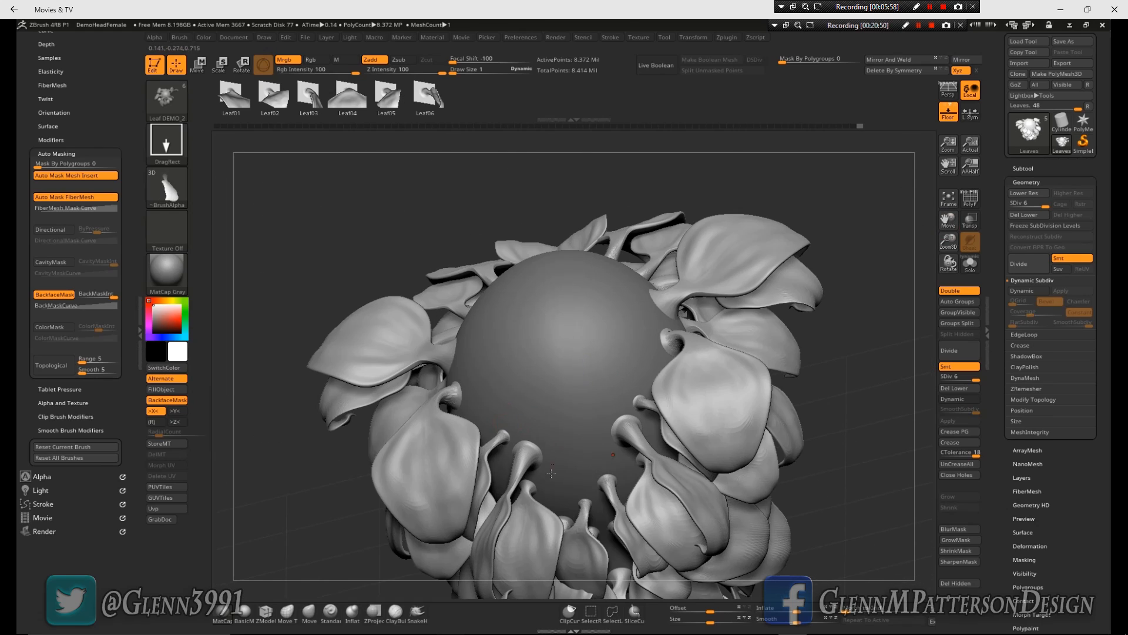
mouse_move(561, 375)
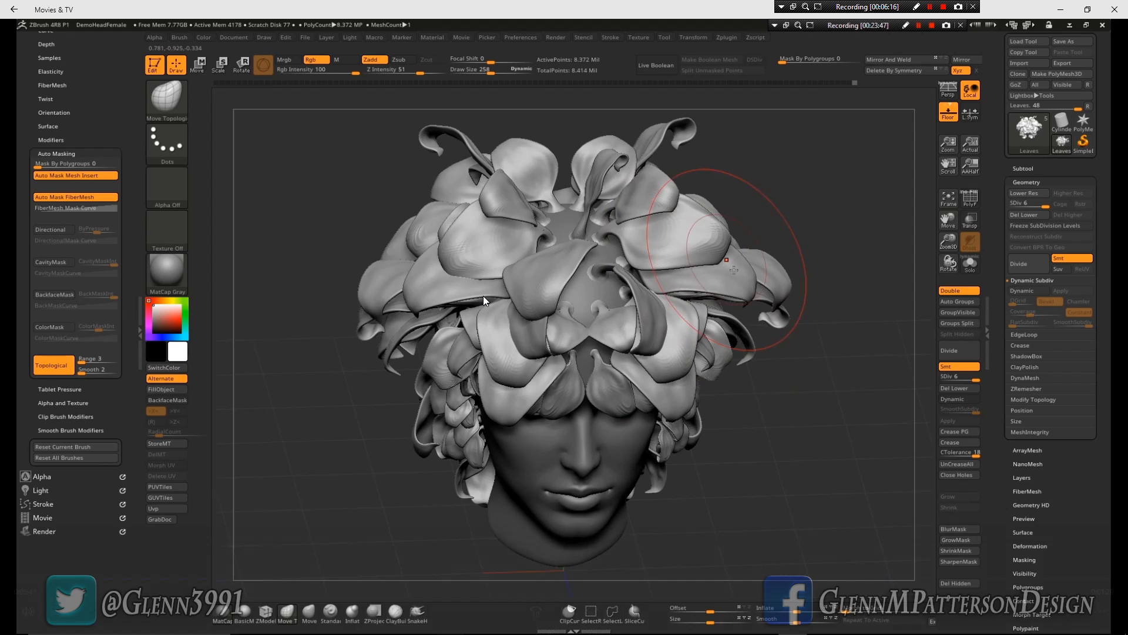
mouse_move(513, 431)
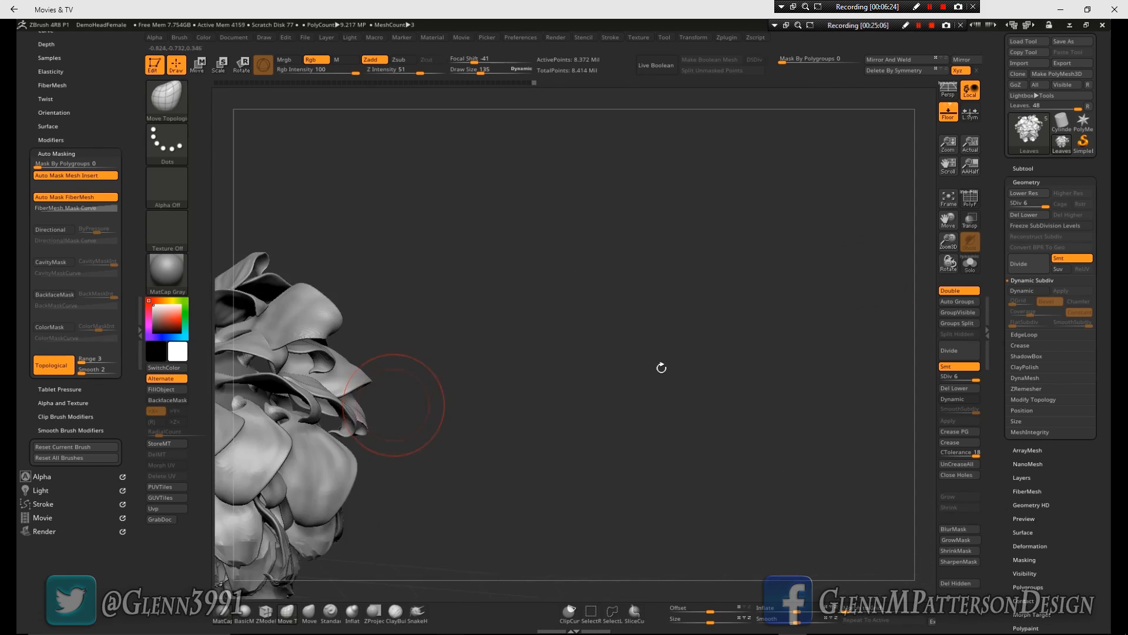
mouse_move(543, 396)
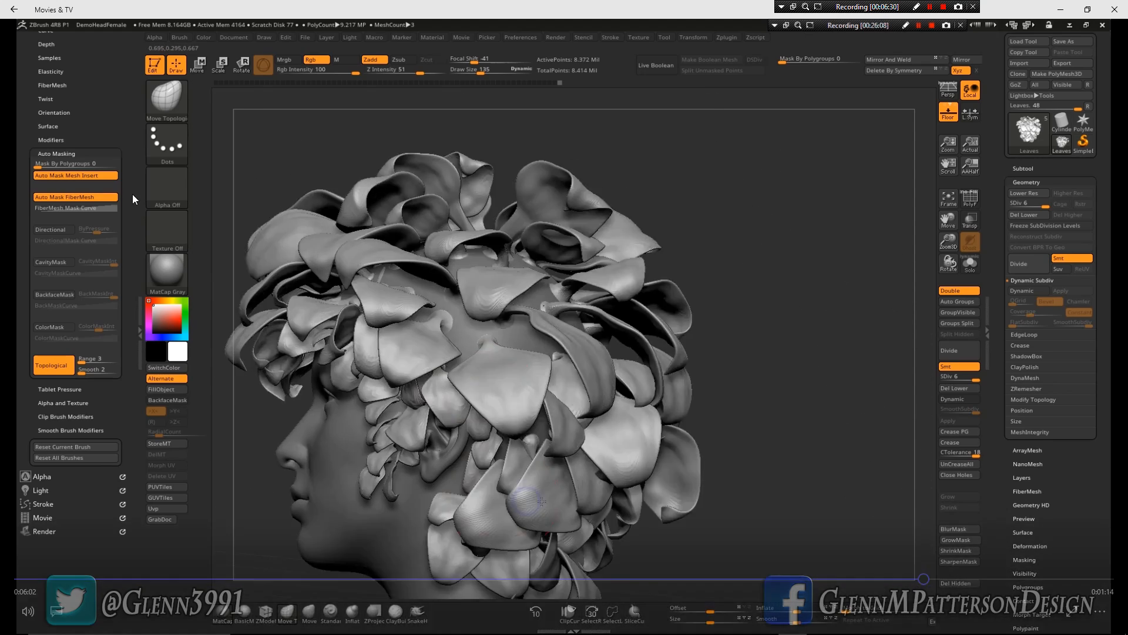
mouse_move(91, 202)
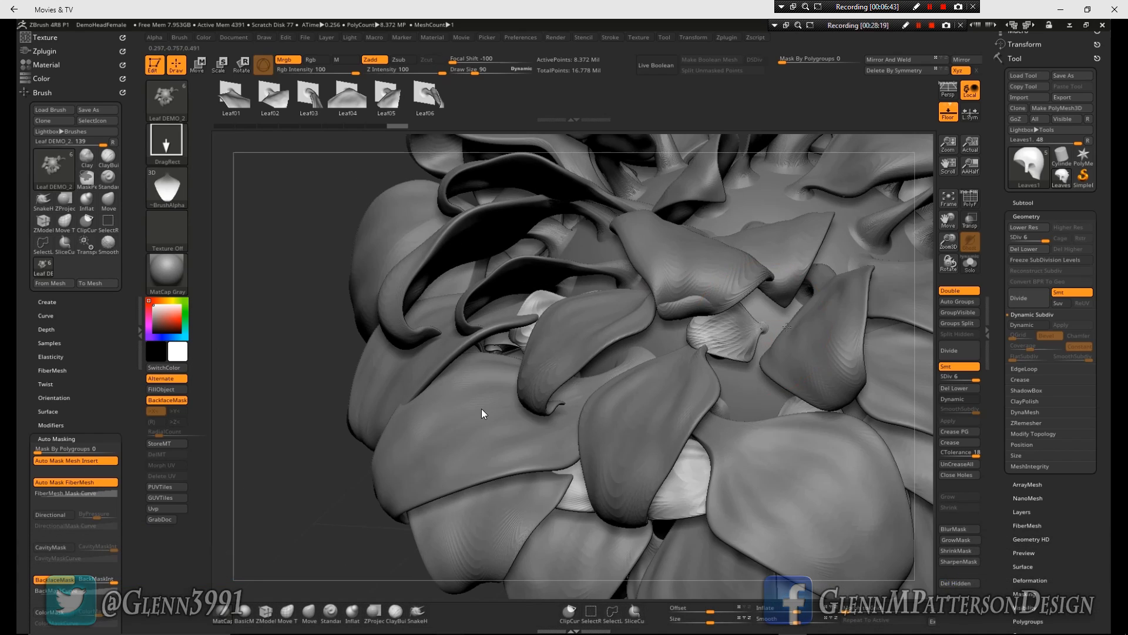
mouse_move(484, 408)
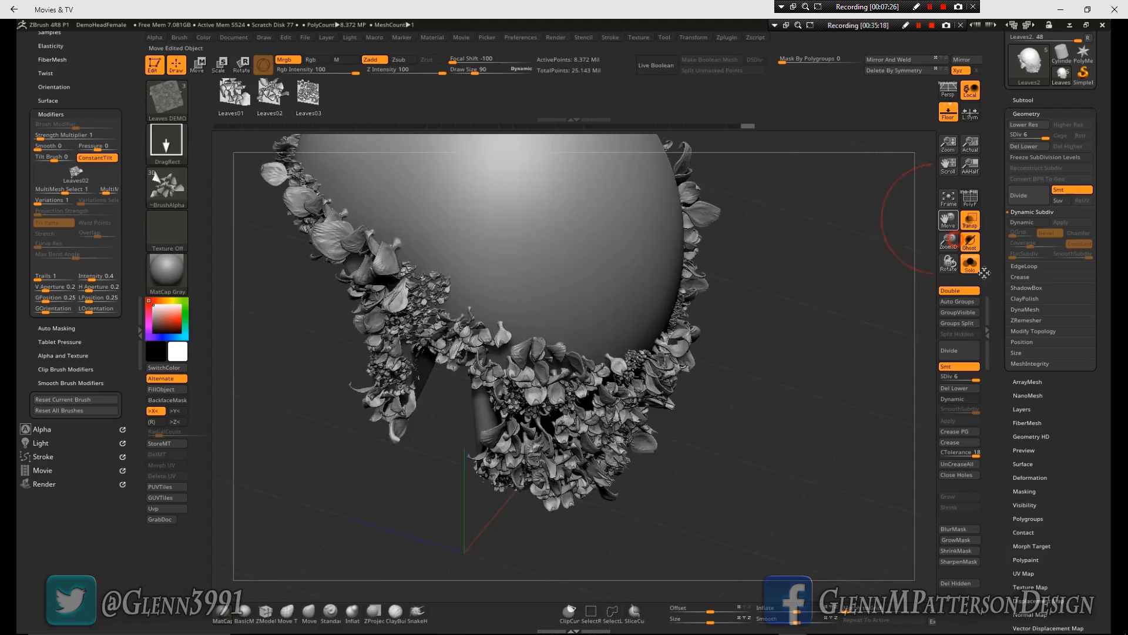
mouse_move(318, 124)
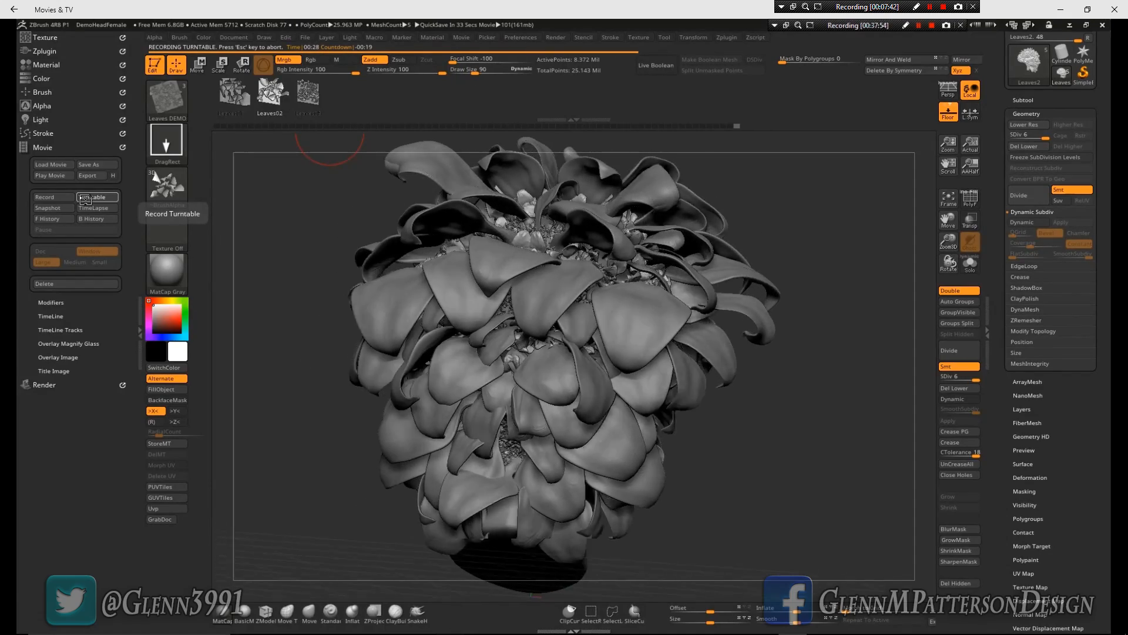
mouse_move(456, 440)
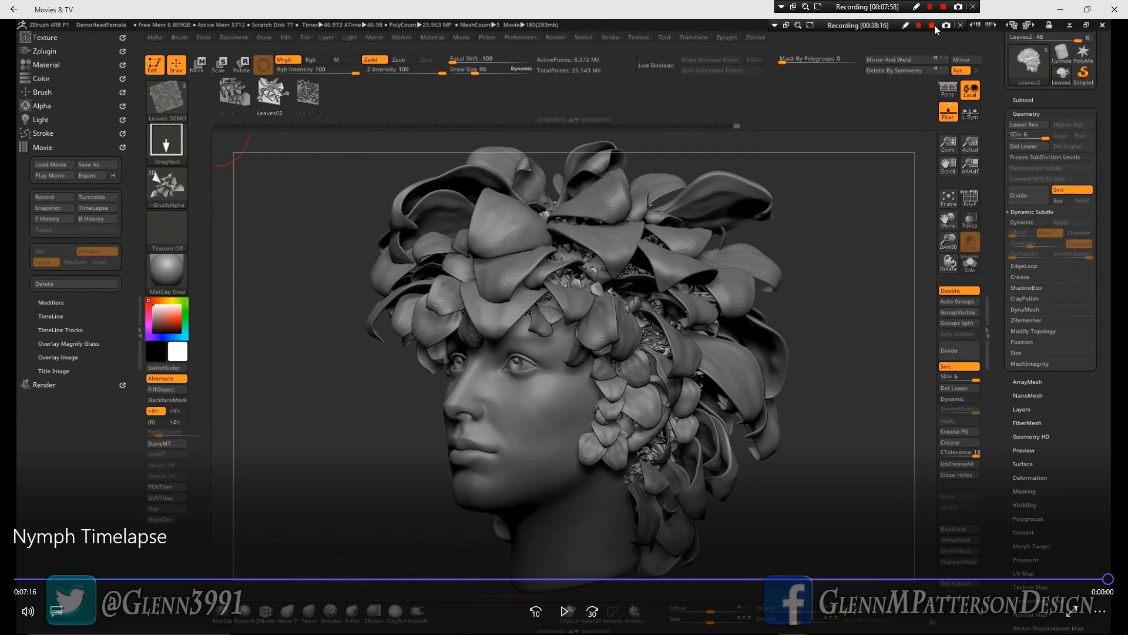
Switch back to ZBrush, isolate the Leaves subtool with Solo and examine it from the front and side
left_click(446, 624)
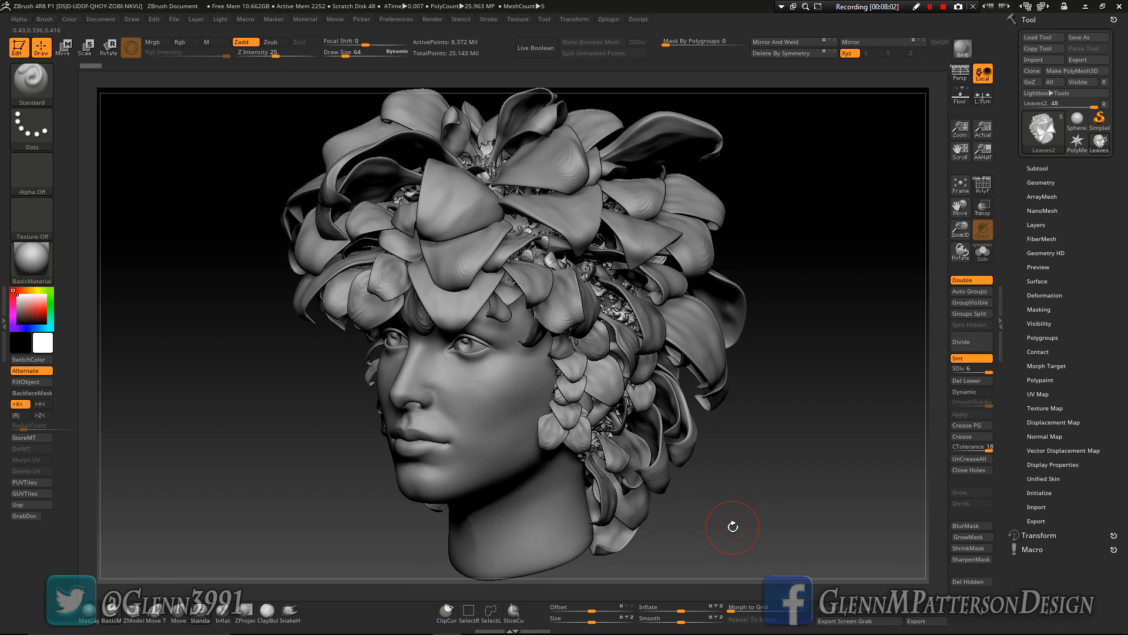
mouse_move(733, 526)
left_mouse_down()
mouse_move(652, 521)
mouse_move(745, 518)
mouse_move(769, 558)
left_mouse_up()
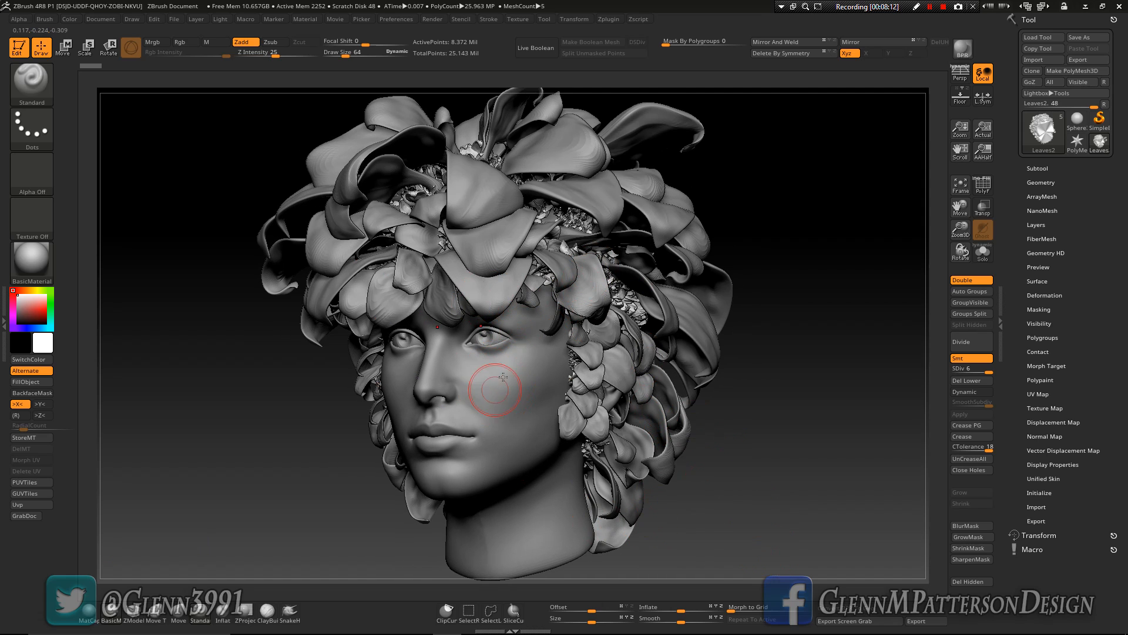
left_click(1032, 182)
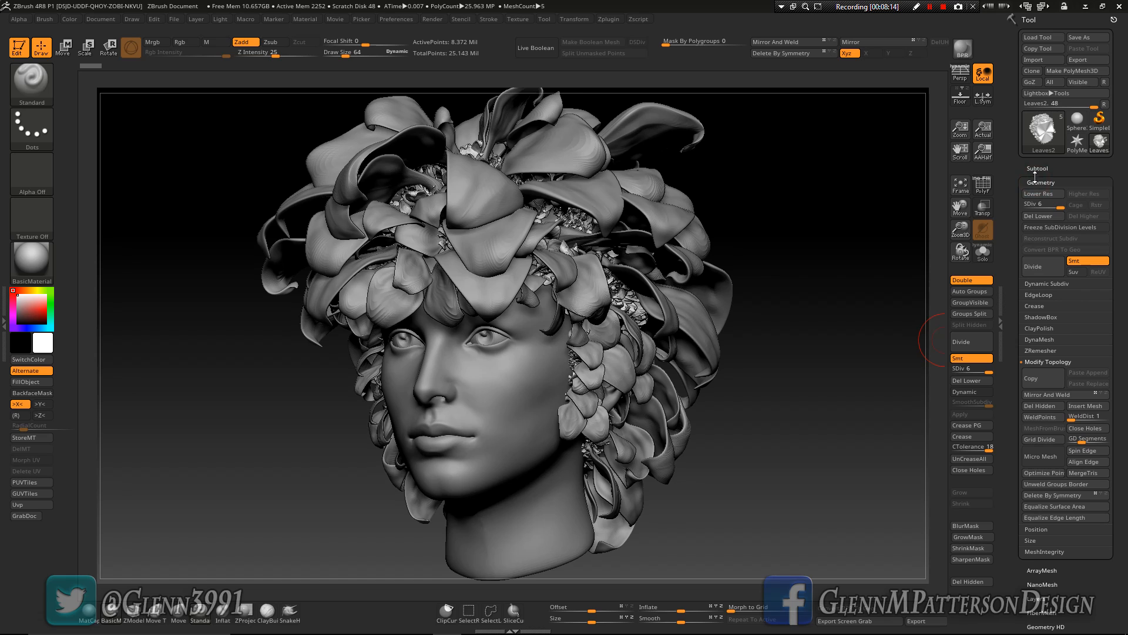
left_click(1037, 168)
left_click(1088, 211)
left_click(986, 256)
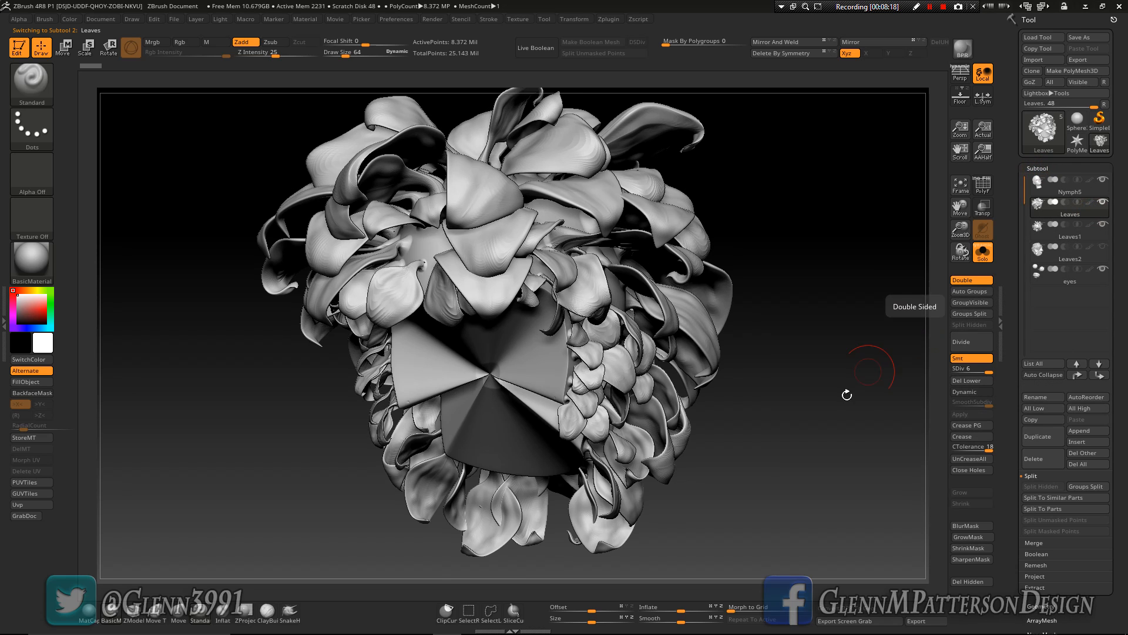
left_click_drag(799, 483, 488, 347)
left_click_drag(727, 425, 736, 457)
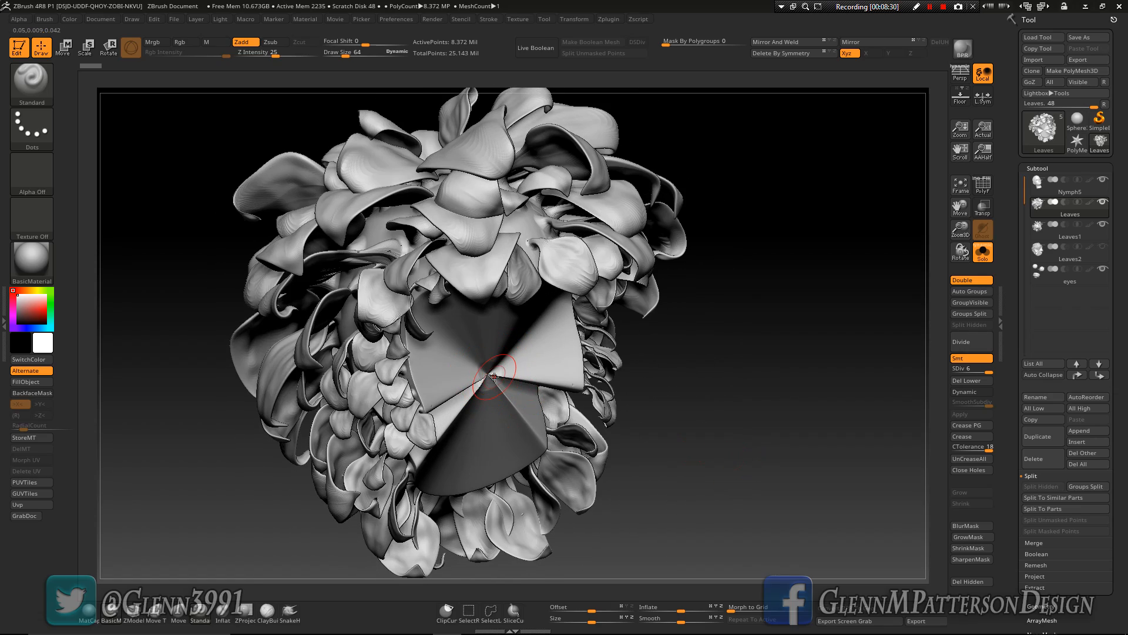
left_click_drag(767, 428, 671, 418)
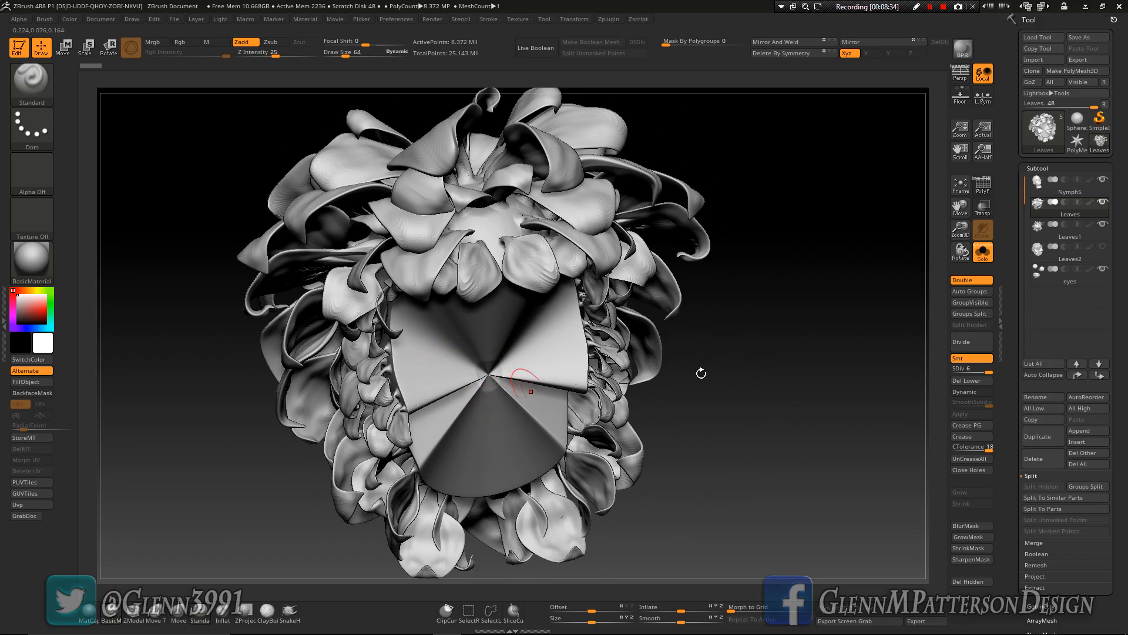
left_click_drag(768, 435, 774, 438)
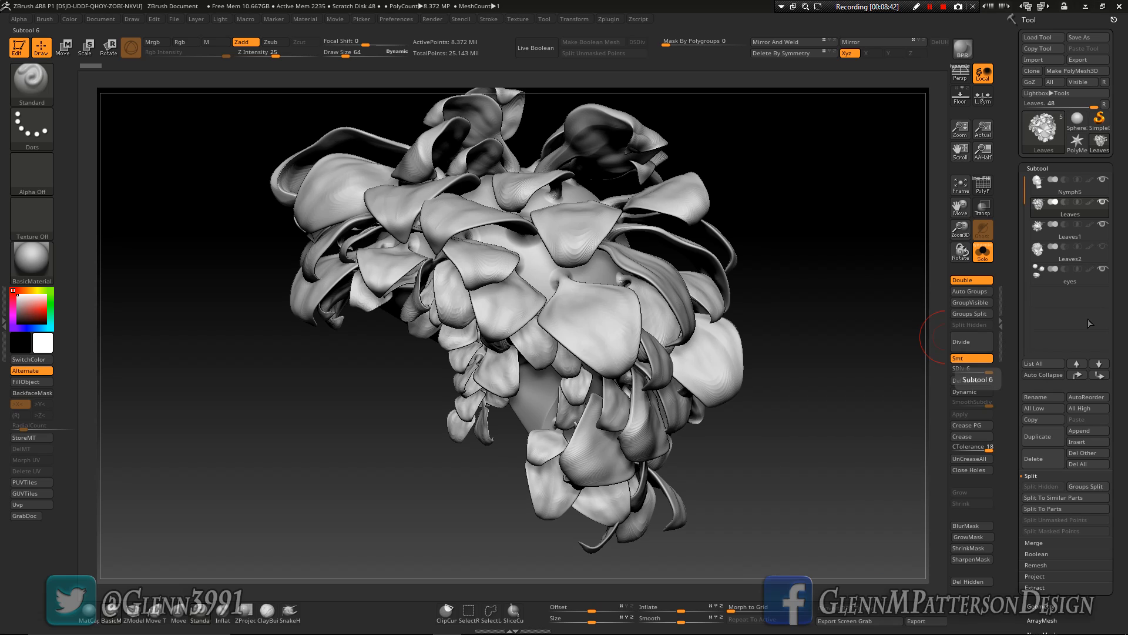
Duplicate the Nymph5 head subtool and move the copy to the end of the subtool list, below eyes
left_click(1091, 187)
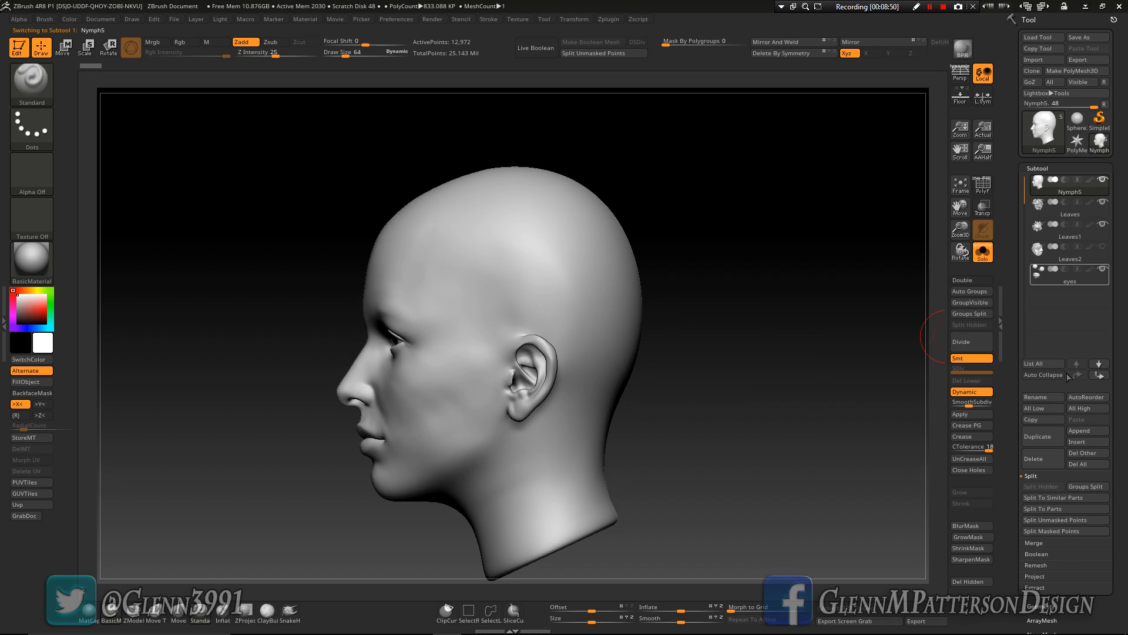
left_click(1042, 439)
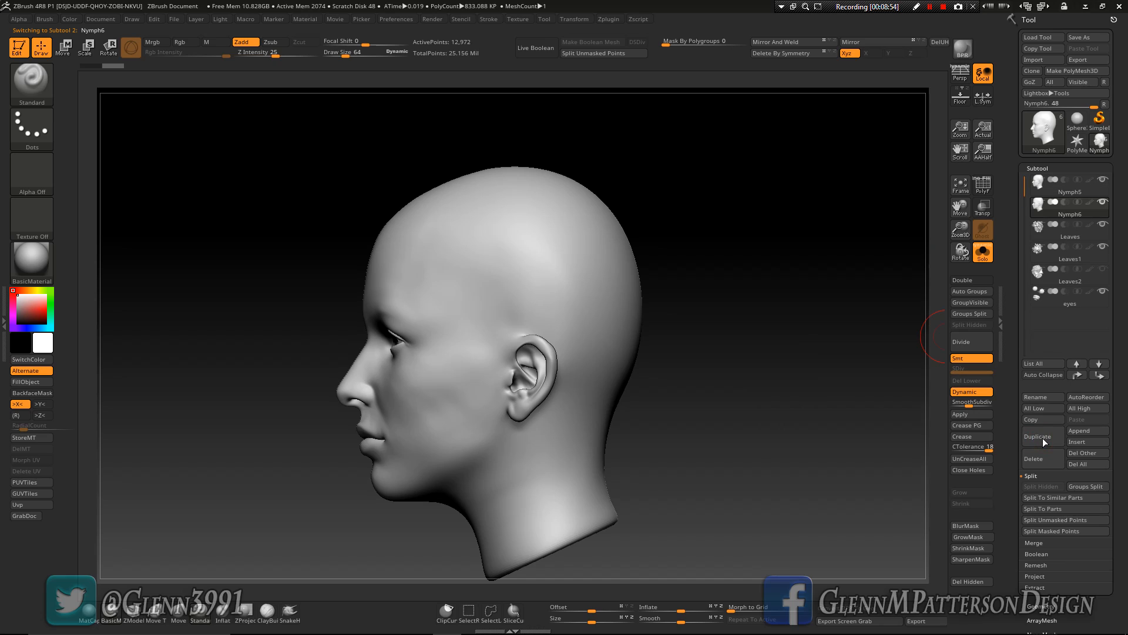
left_click(1099, 375)
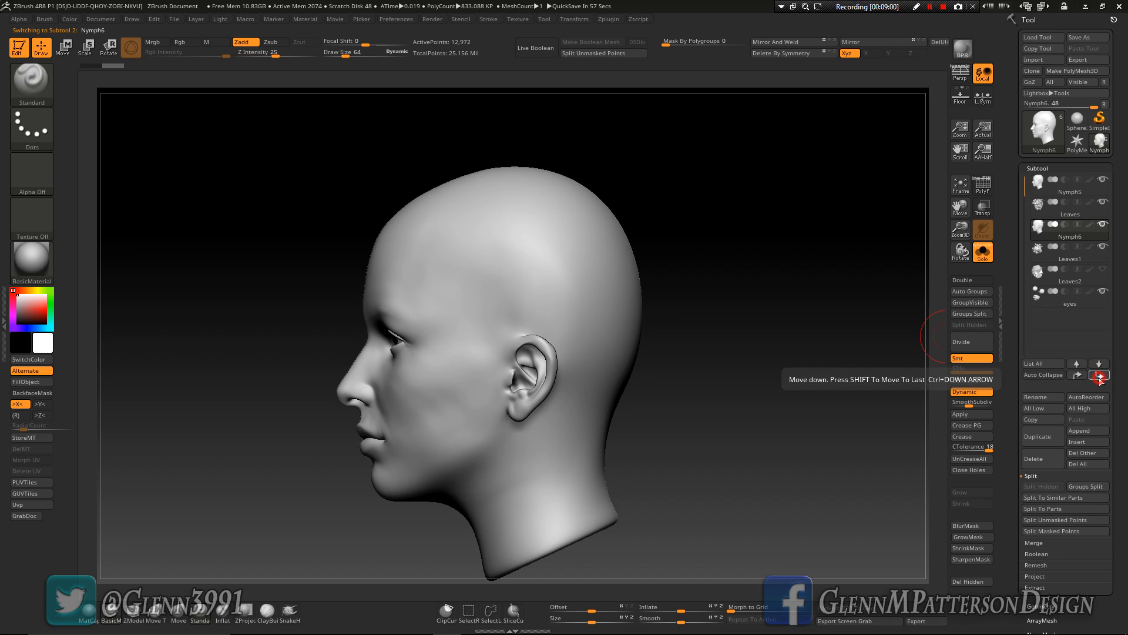
left_click(1099, 376)
left_click(1099, 376)
left_click(1099, 375)
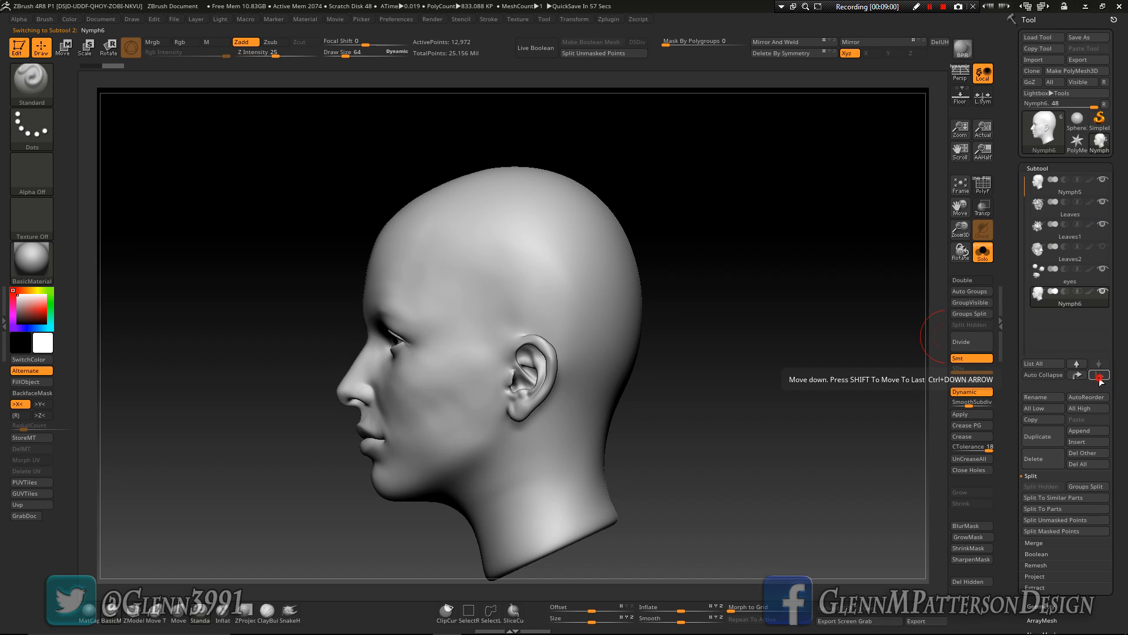
Move Nymph5 directly below Leaves, set it to Boolean subtraction and mark Leaves as a Start group
left_click(1092, 191)
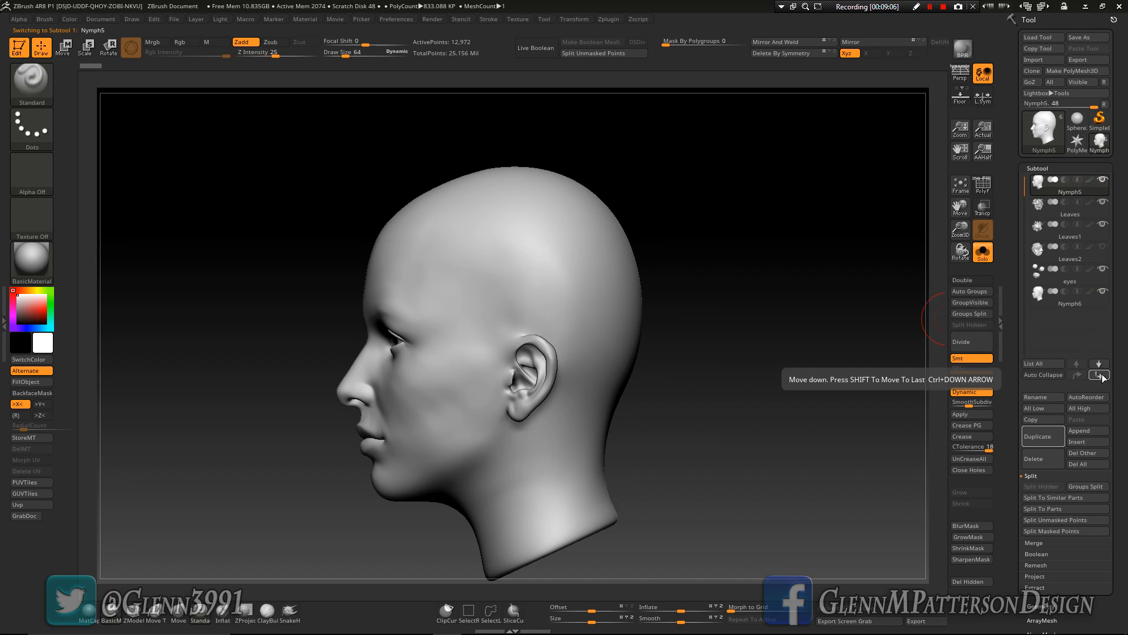
left_click(1099, 376)
mouse_move(1065, 210)
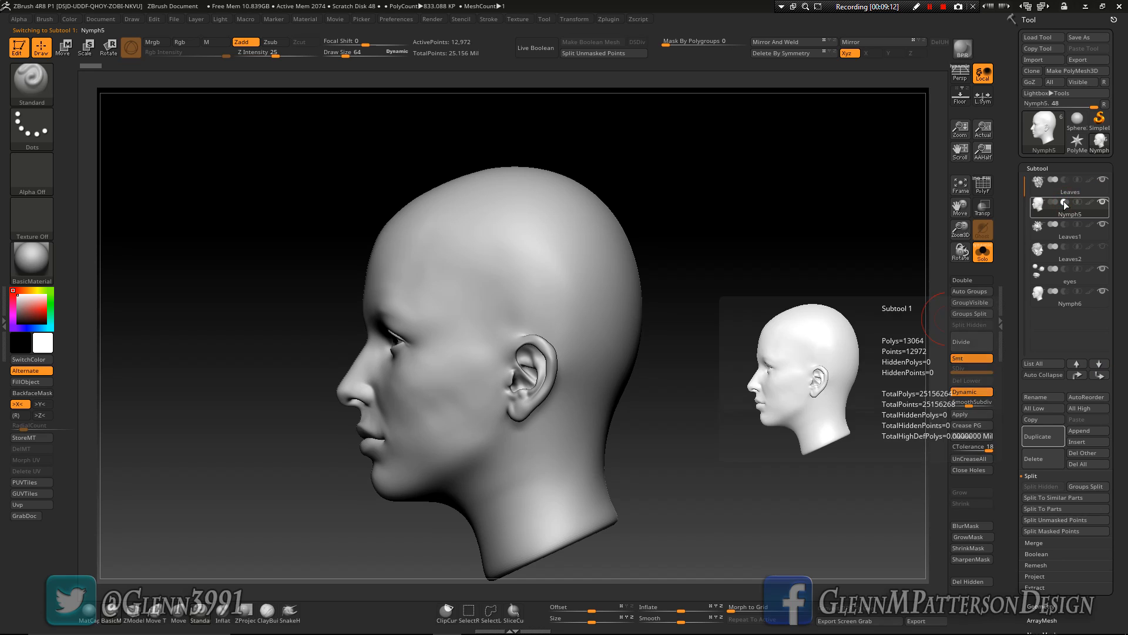
mouse_move(1045, 187)
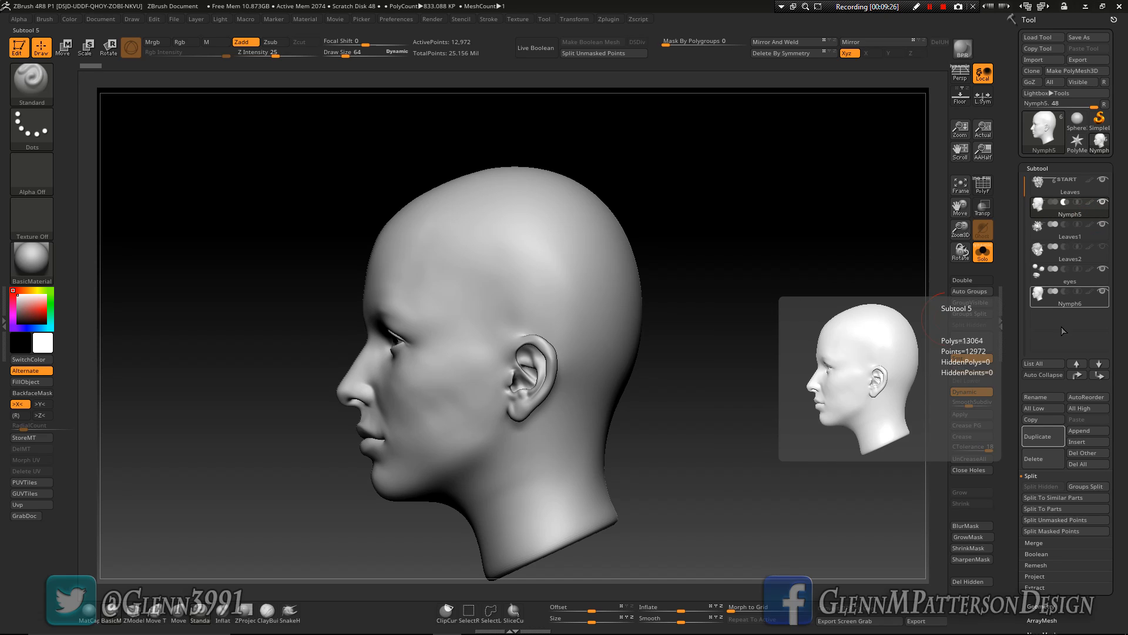
Place duplicate heads below Leaves1 and Leaves2, set them to Boolean subtraction, and mark both leaf subtools as Start groups
left_click(1037, 437)
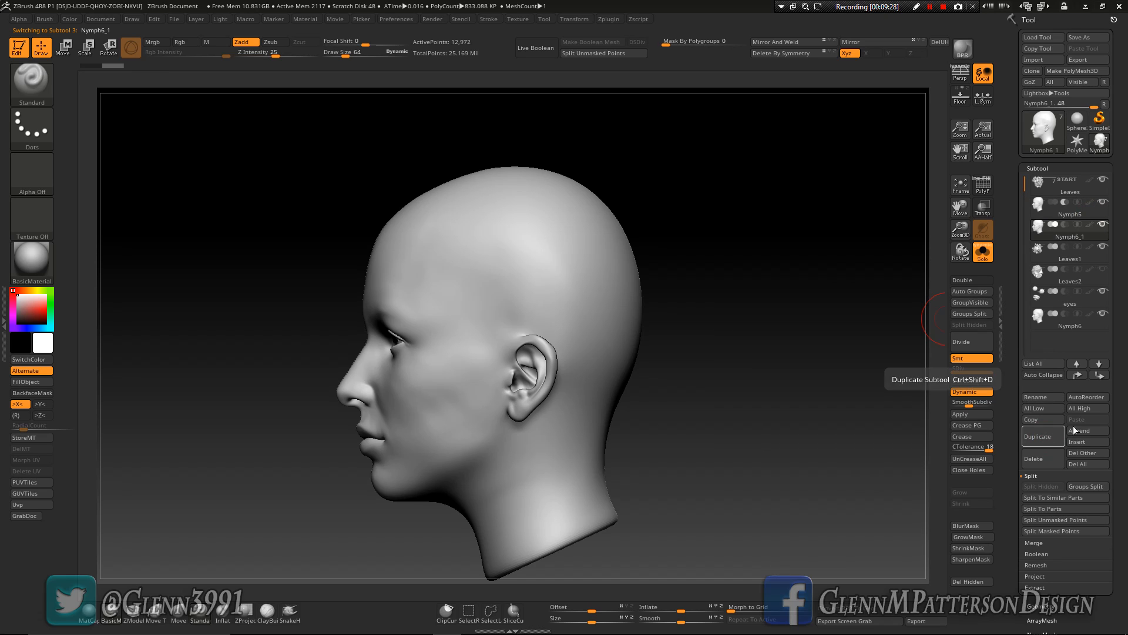
left_click(1098, 376)
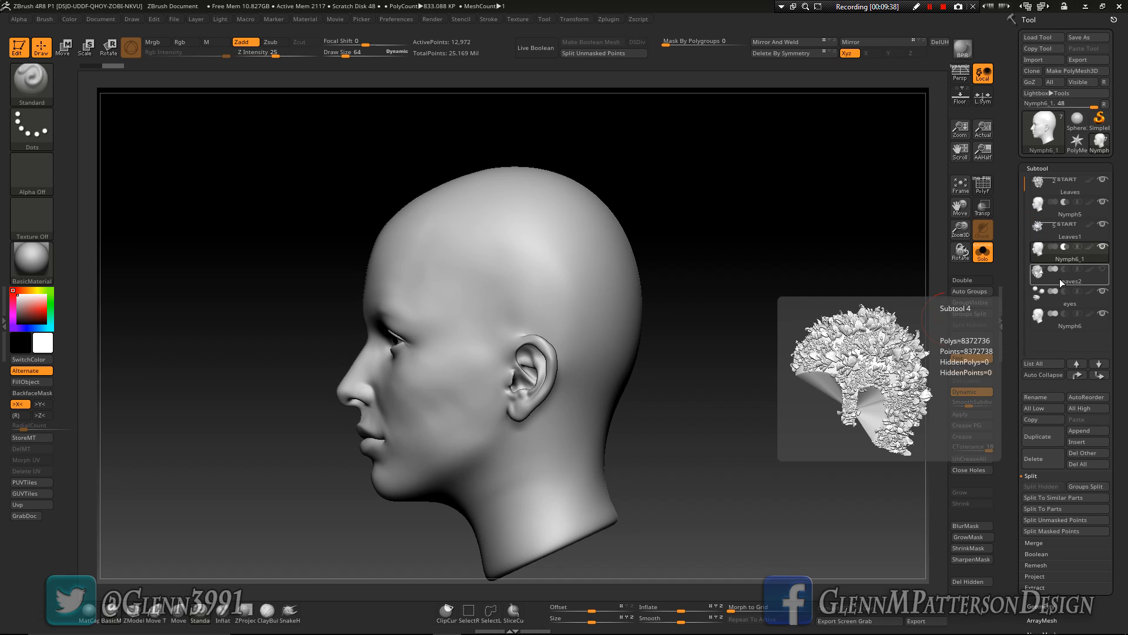
left_click(1041, 439)
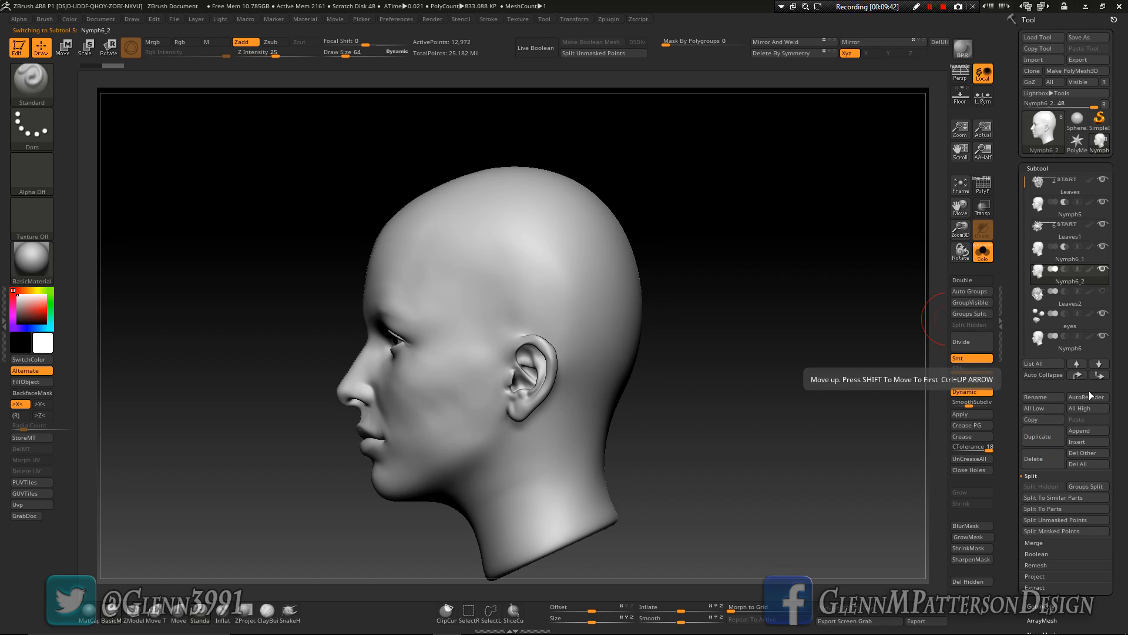
left_click(1099, 375)
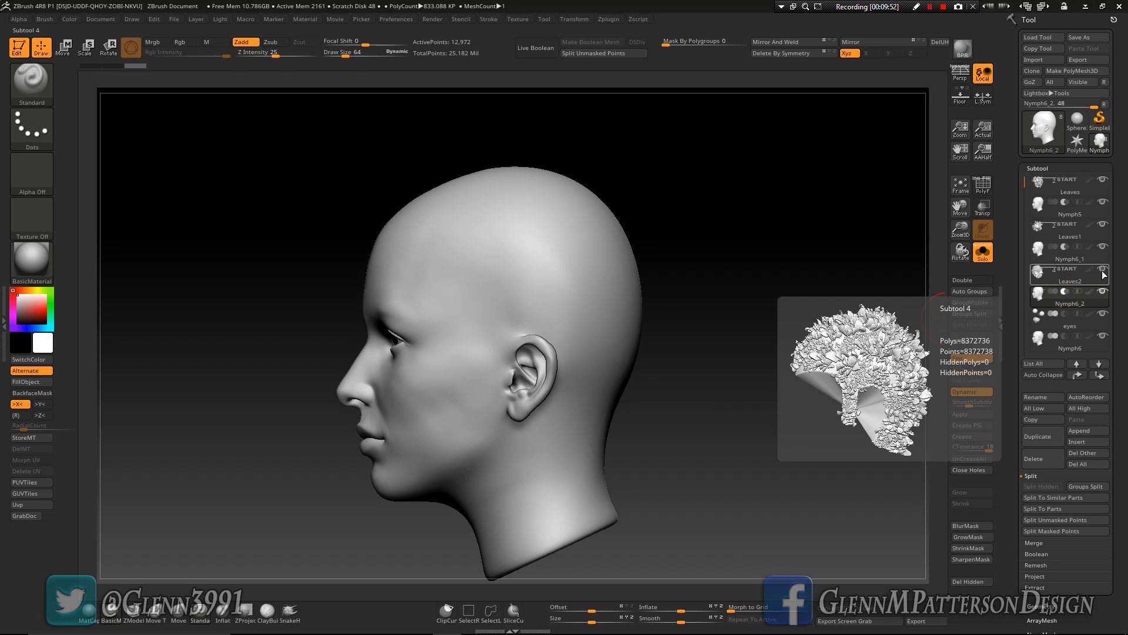
Show all subtools again by turning off Solo, and mark the eyes and Nymph6 subtools as Start groups
left_click(982, 252)
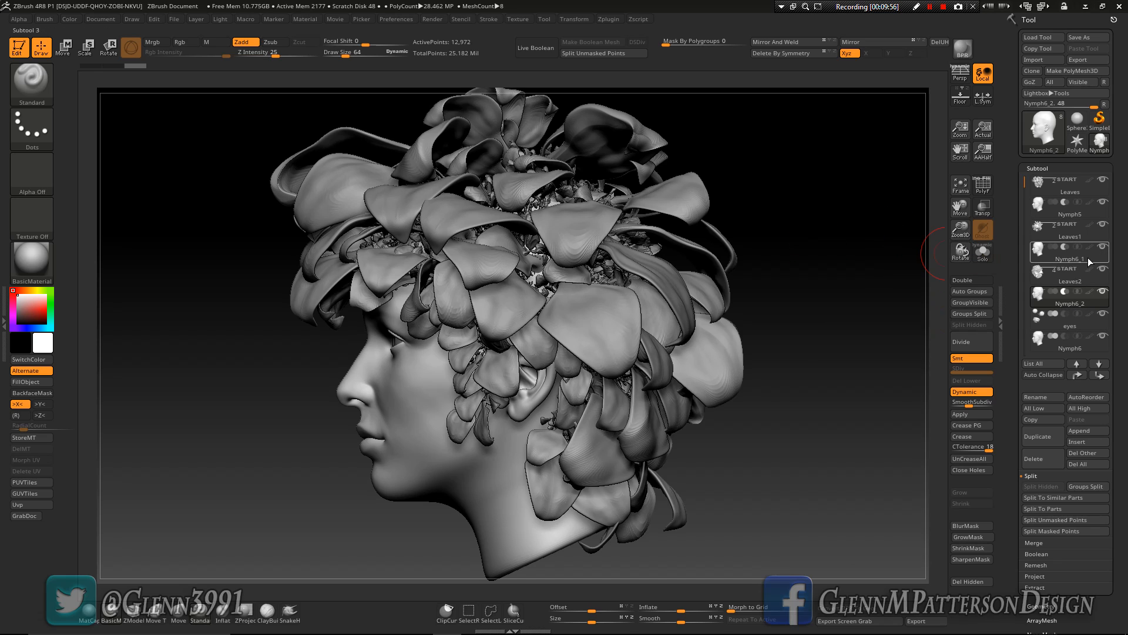
mouse_move(1107, 273)
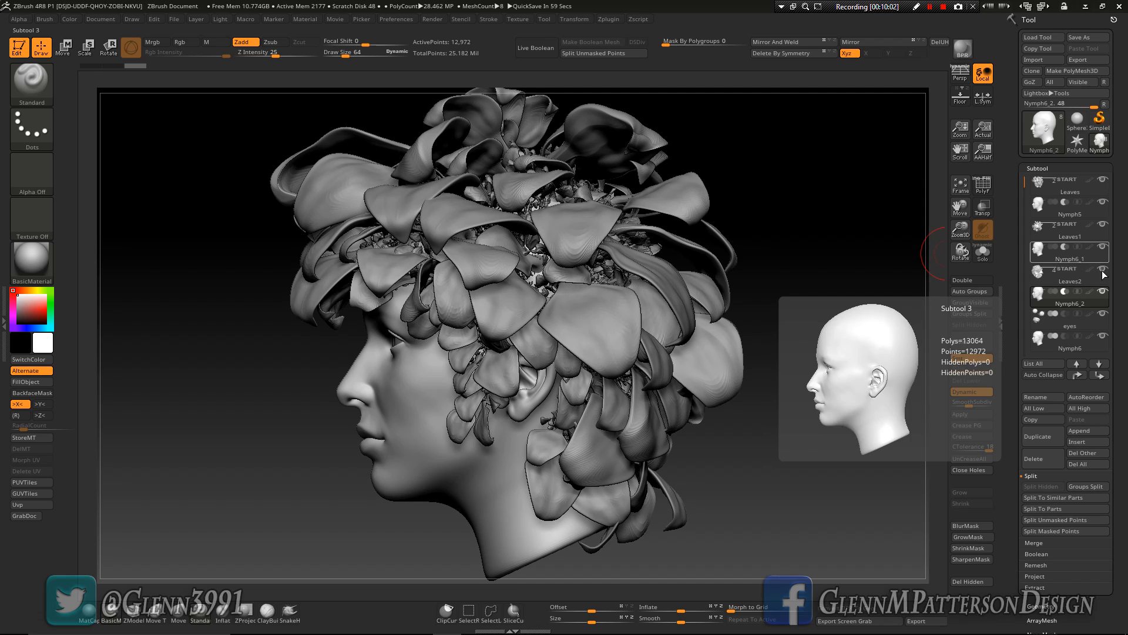
left_click(1102, 329)
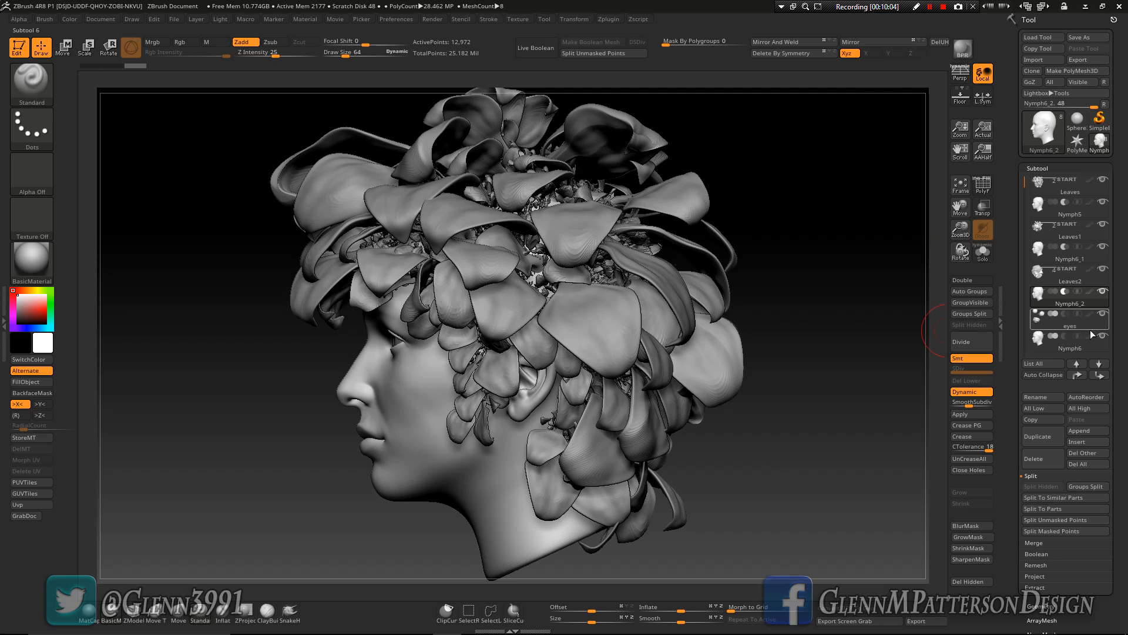
mouse_move(1049, 324)
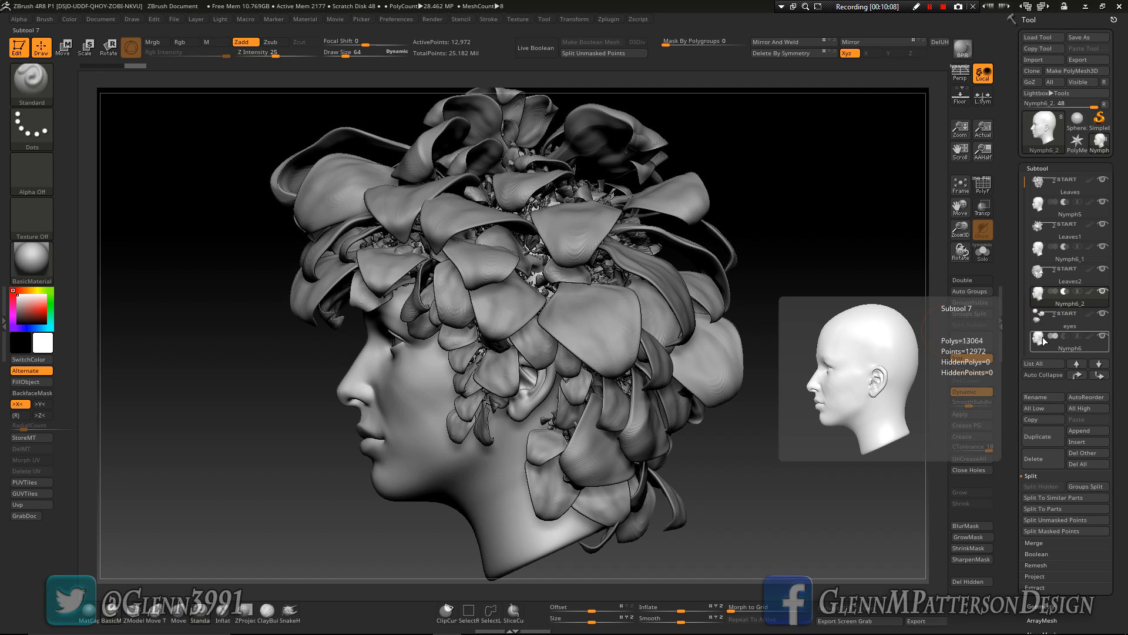
left_click(1041, 341)
left_click(1064, 230)
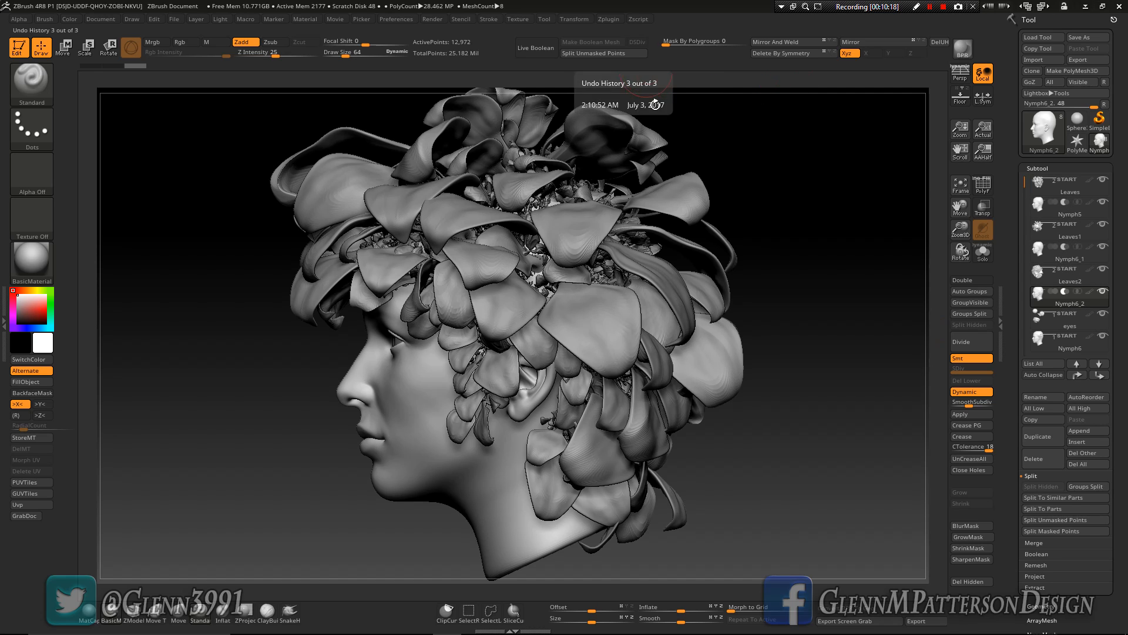
Enable Live Boolean and DSDiv, and make the Boolean mesh from the subtool groups
mouse_move(808, 365)
left_mouse_down()
mouse_move(849, 377)
mouse_move(820, 370)
left_mouse_up()
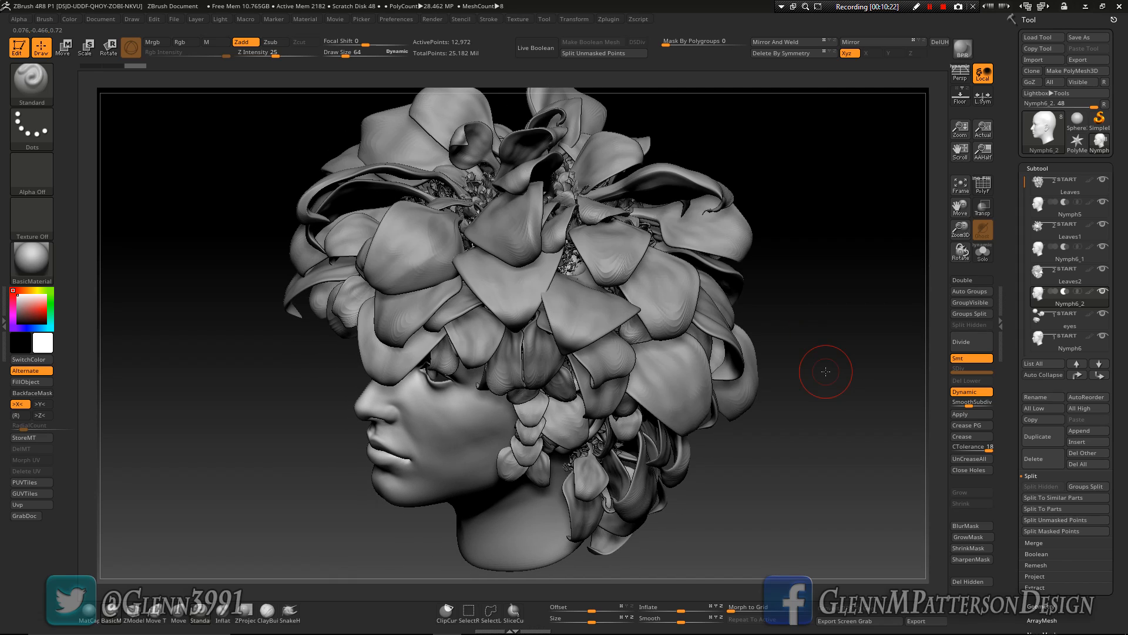
left_click(534, 49)
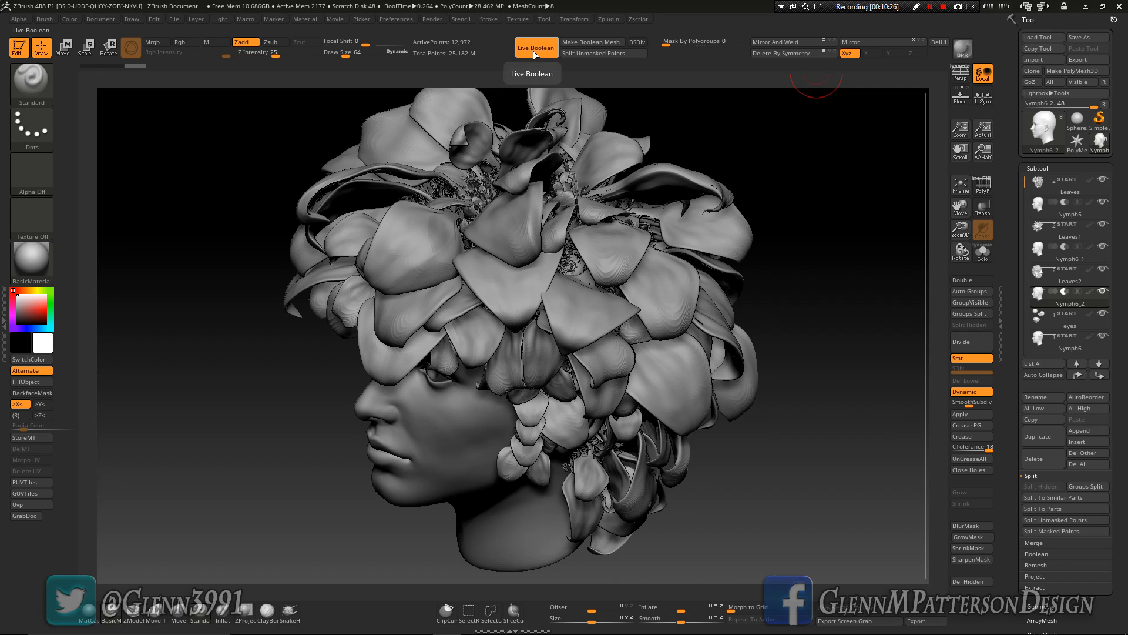
left_click_drag(824, 298, 796, 304)
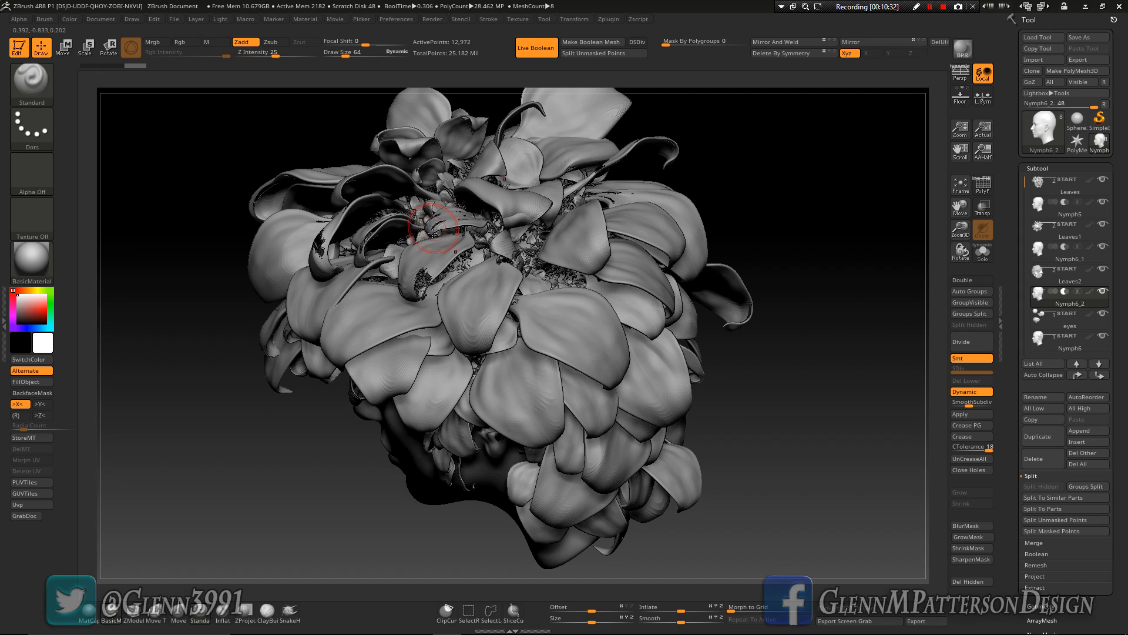
mouse_move(464, 306)
right_mouse_down()
mouse_move(517, 302)
mouse_move(489, 313)
right_mouse_up()
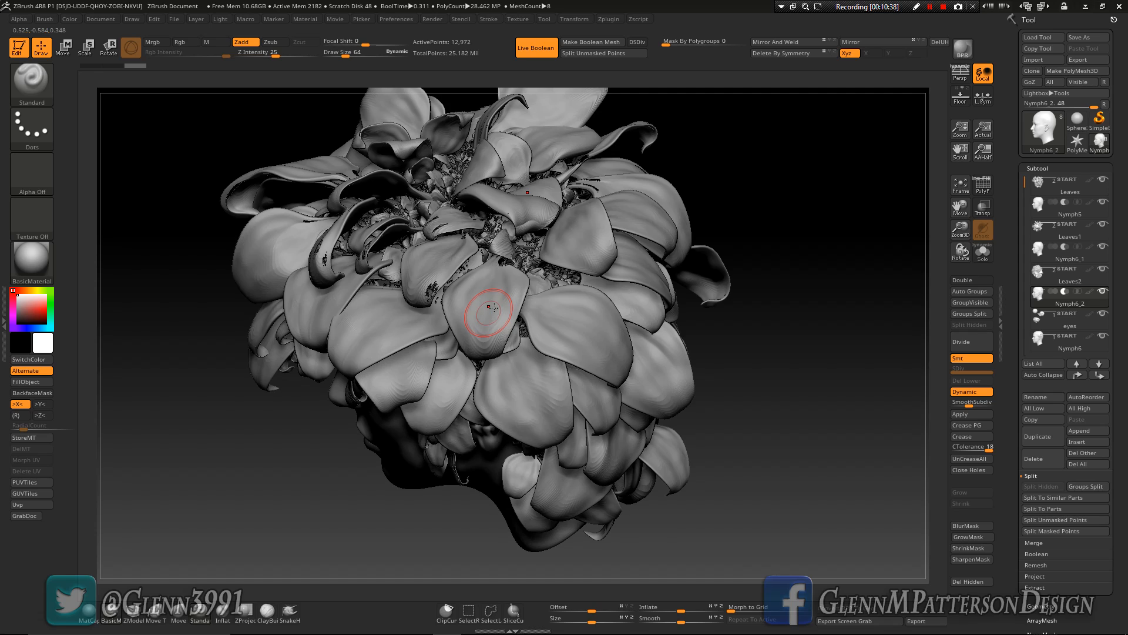
left_click(639, 42)
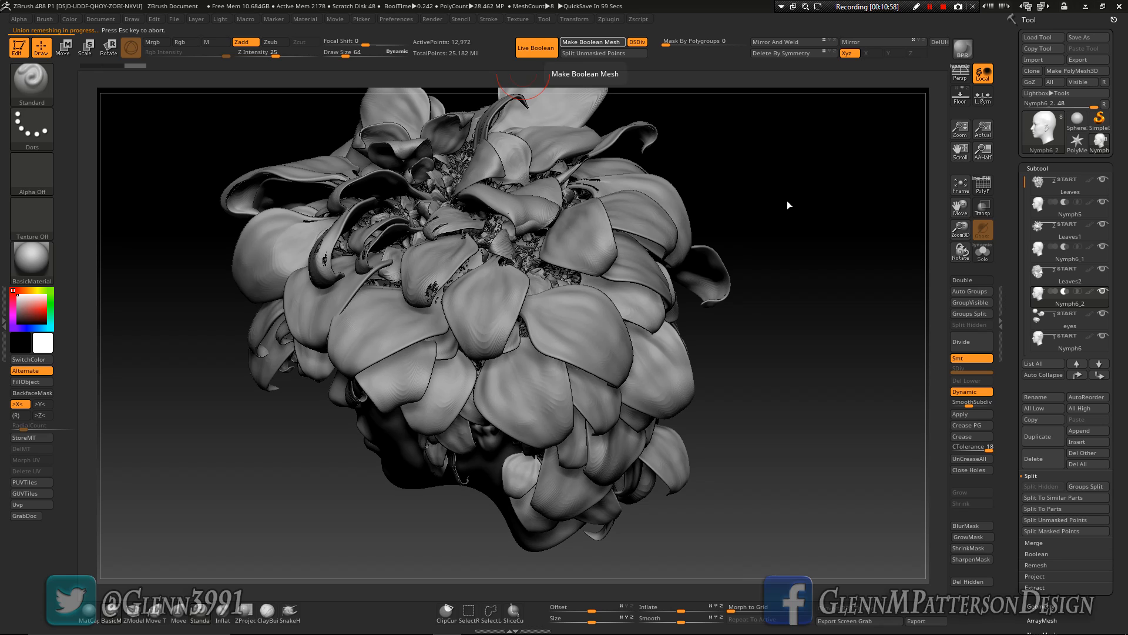
key("F9")
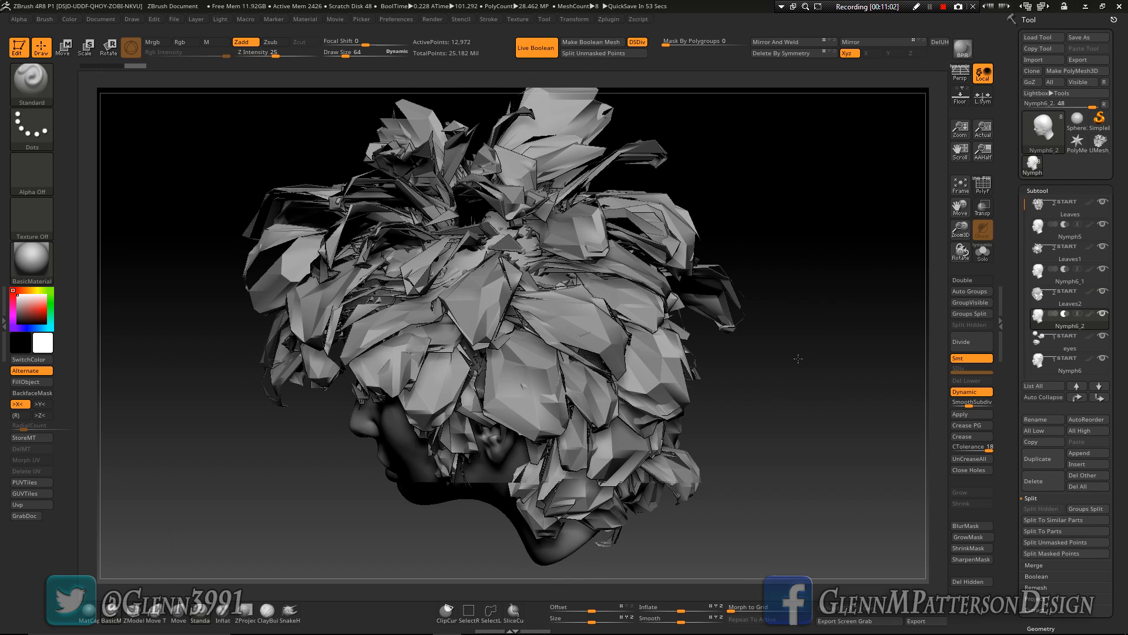
Switch to the UMesh tool generated by the Boolean operation and examine the head with leaves from the side
left_click_drag(809, 356, 811, 355)
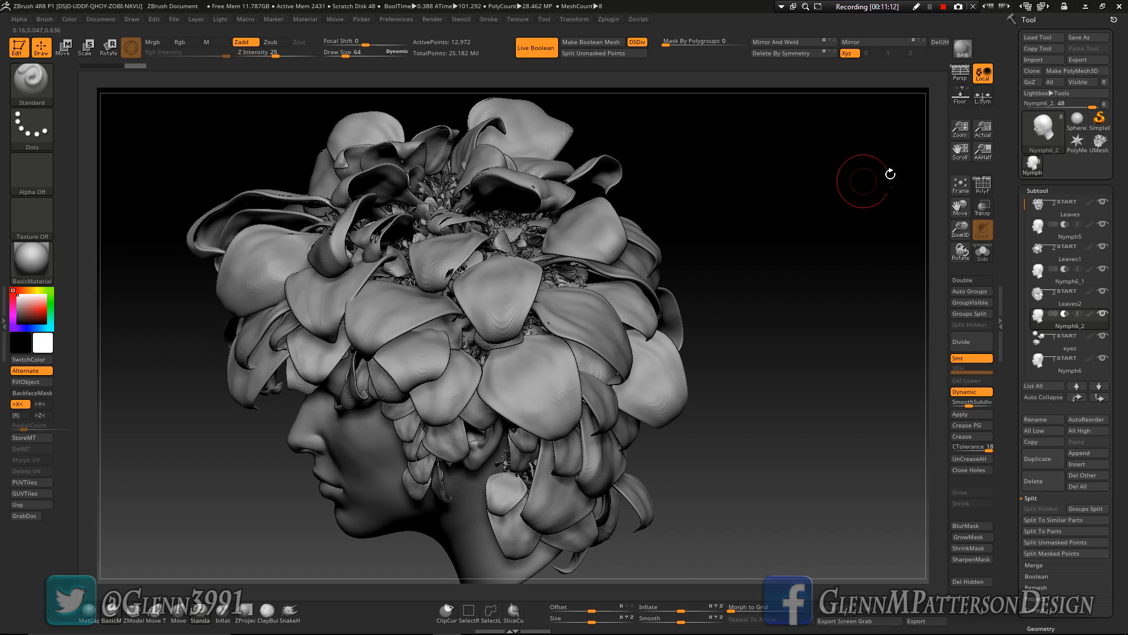
mouse_move(1097, 154)
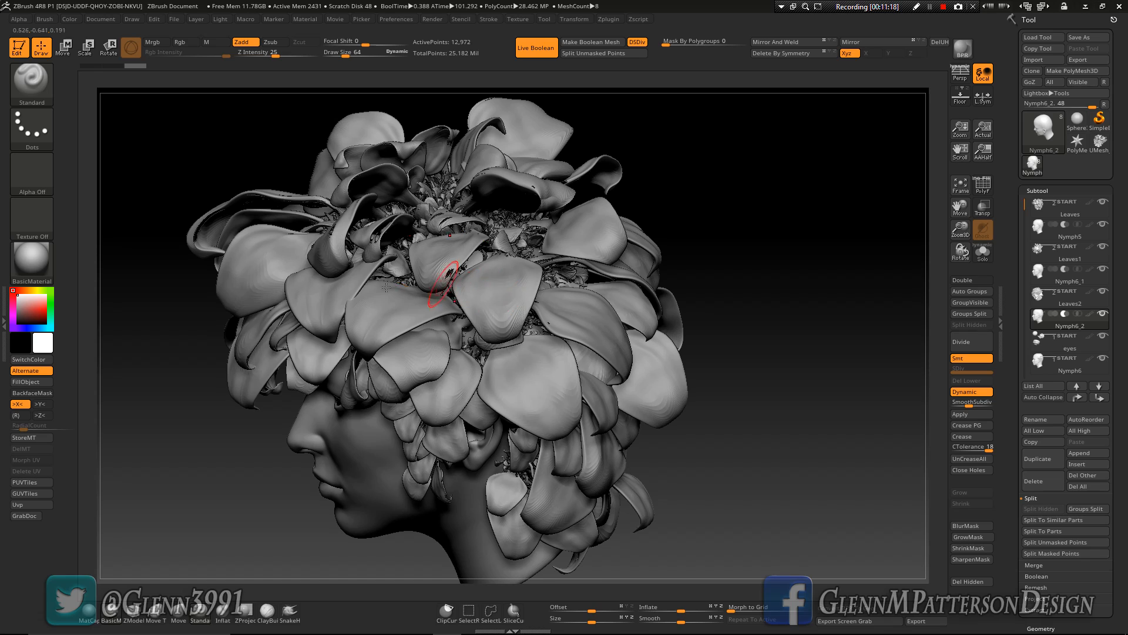
left_click(1102, 148)
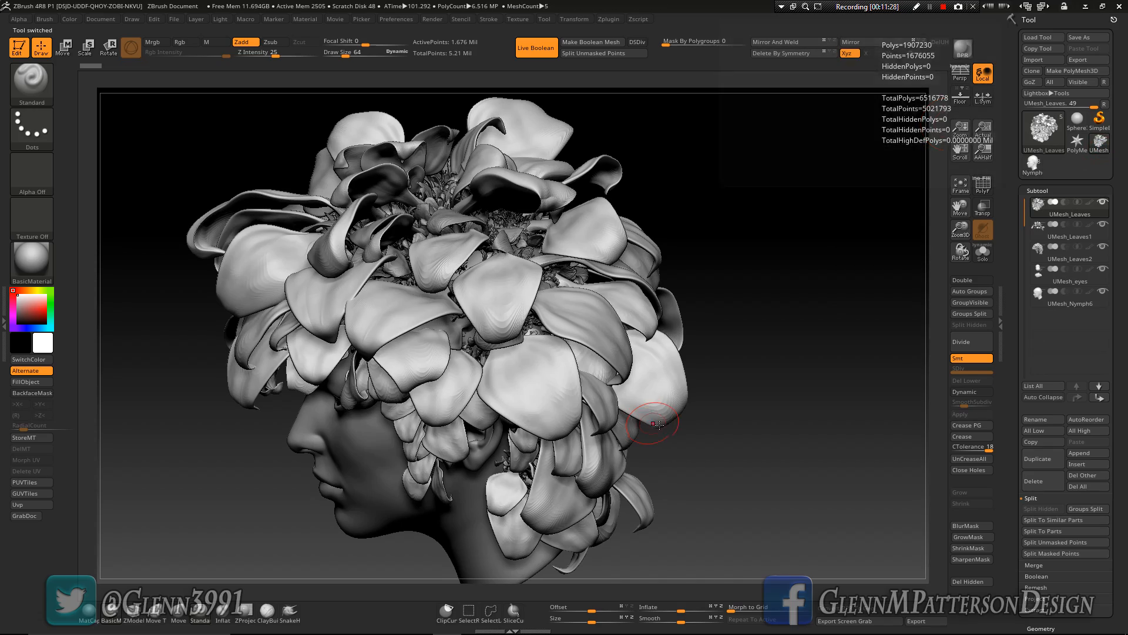
mouse_move(688, 420)
left_mouse_down()
mouse_move(729, 421)
mouse_move(771, 383)
mouse_move(756, 372)
mouse_move(710, 405)
left_mouse_up()
mouse_move(737, 457)
left_mouse_down()
mouse_move(765, 475)
mouse_move(748, 477)
left_mouse_up()
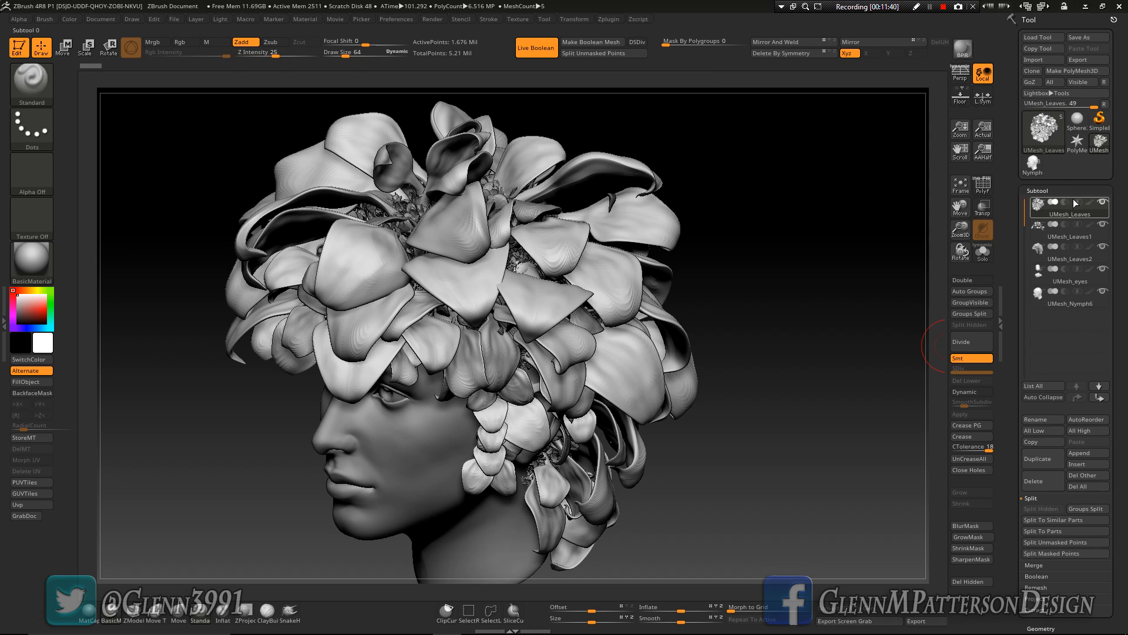
Compare the original Nymph tool with the UMesh tool and examine the Boolean result from the front and above
left_click(1032, 170)
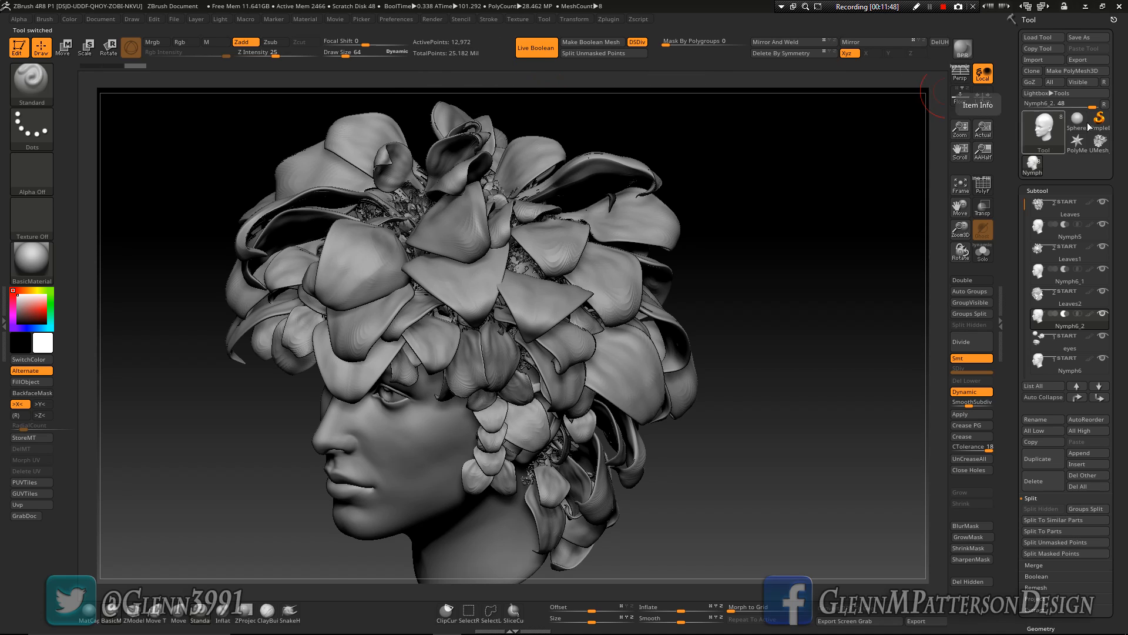
left_click(1099, 141)
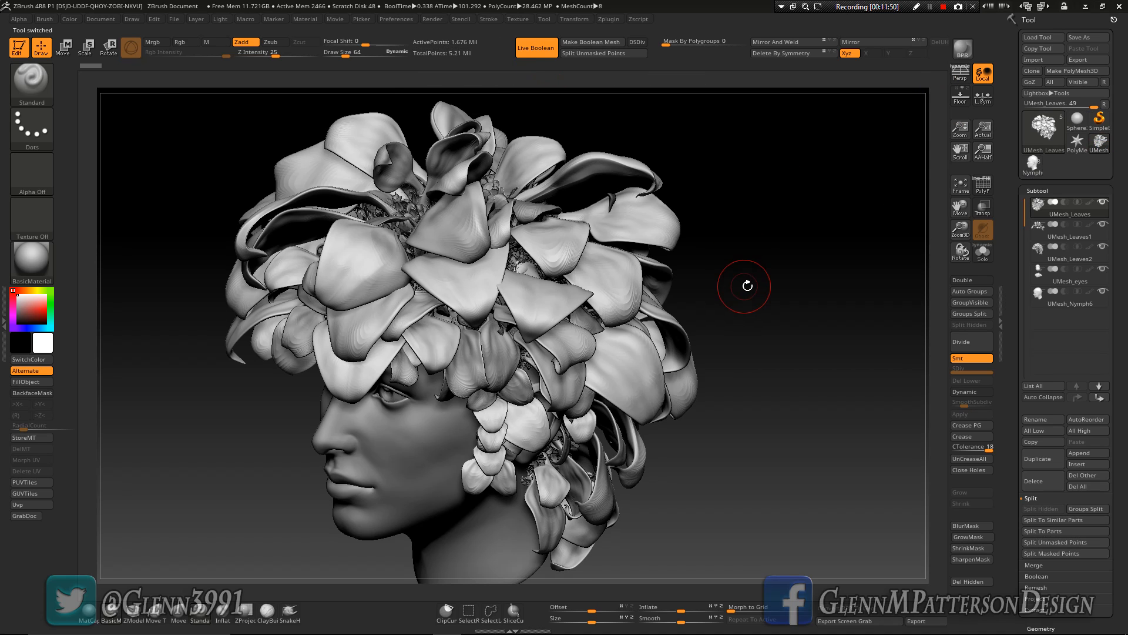
left_click_drag(760, 315, 753, 290)
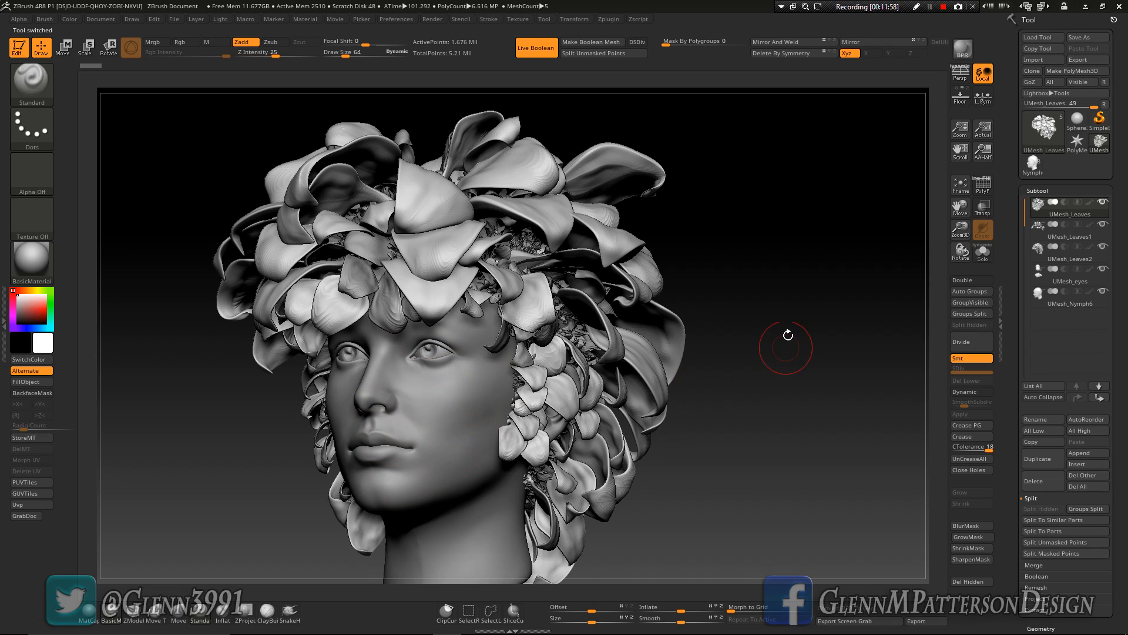
mouse_move(783, 348)
left_mouse_down()
mouse_move(791, 356)
mouse_move(764, 393)
mouse_move(792, 380)
left_mouse_up()
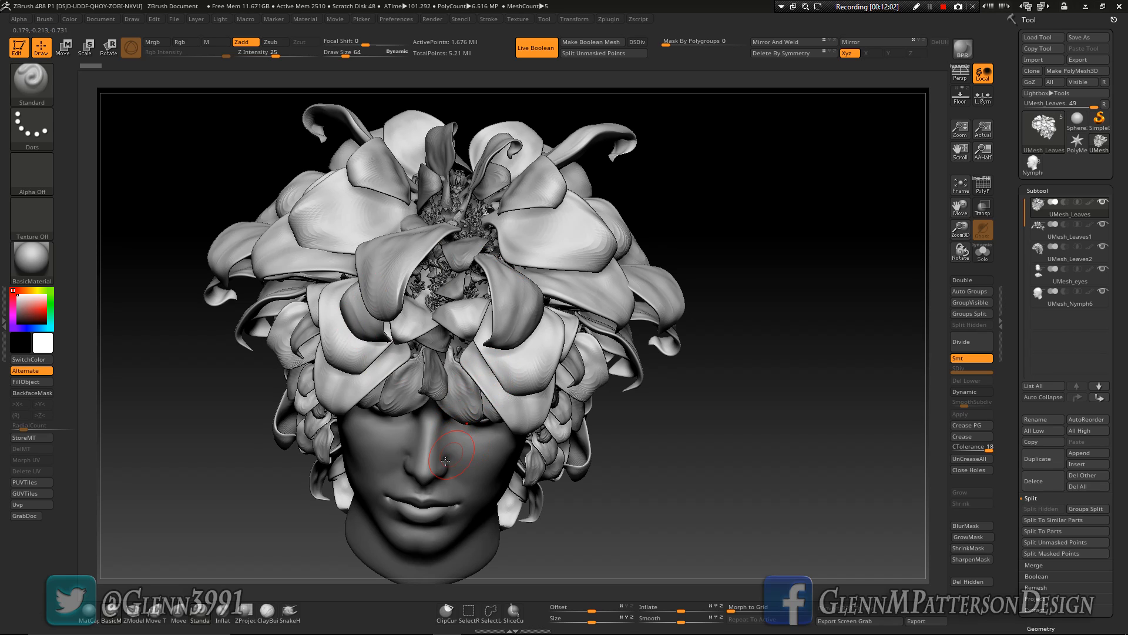
left_click_drag(696, 461, 714, 438)
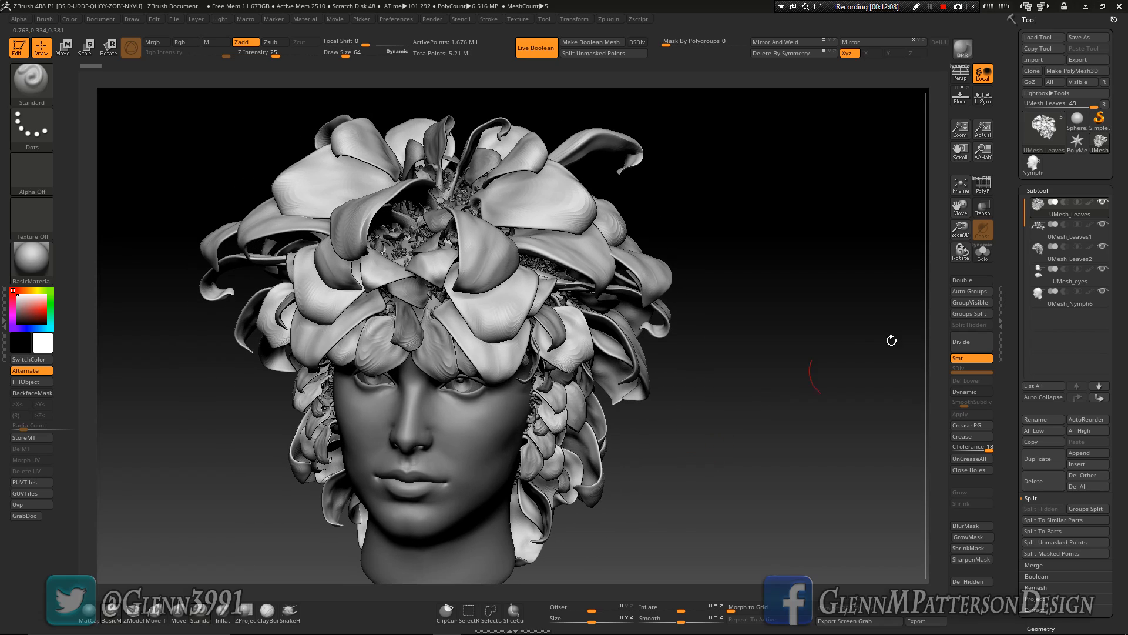
Isolate UMesh_Leaves with Solo and examine its trimmed stems up close from below
left_click(986, 257)
left_click_drag(760, 441, 765, 344)
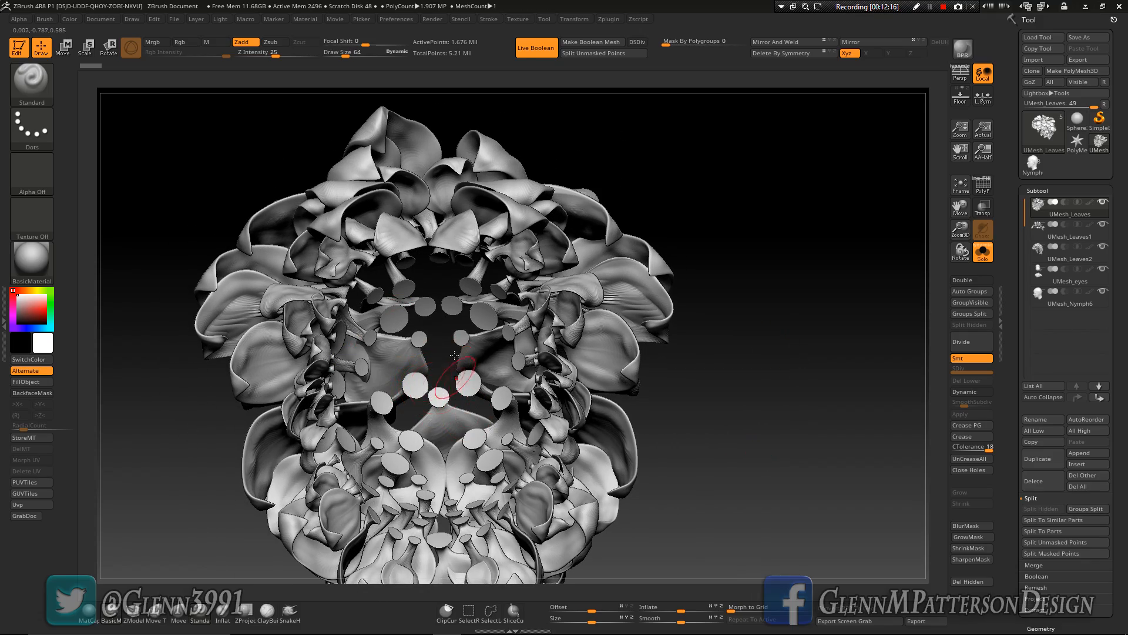
mouse_move(465, 383)
right_mouse_down()
mouse_move(530, 385)
mouse_move(442, 400)
mouse_move(424, 462)
right_mouse_up()
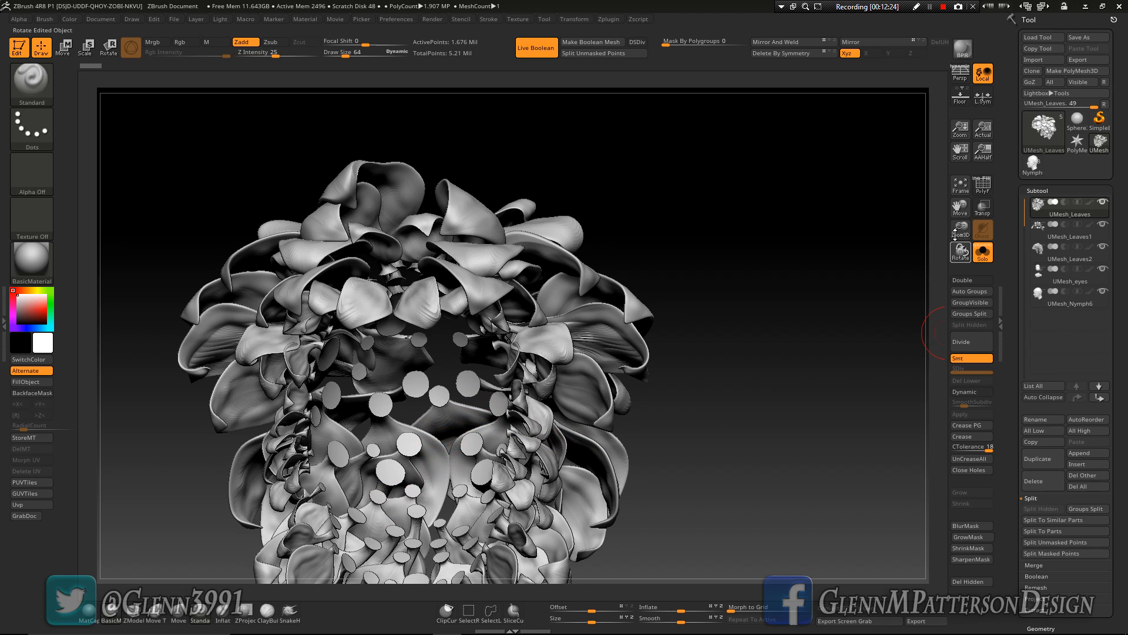
left_click_drag(960, 229, 946, 273)
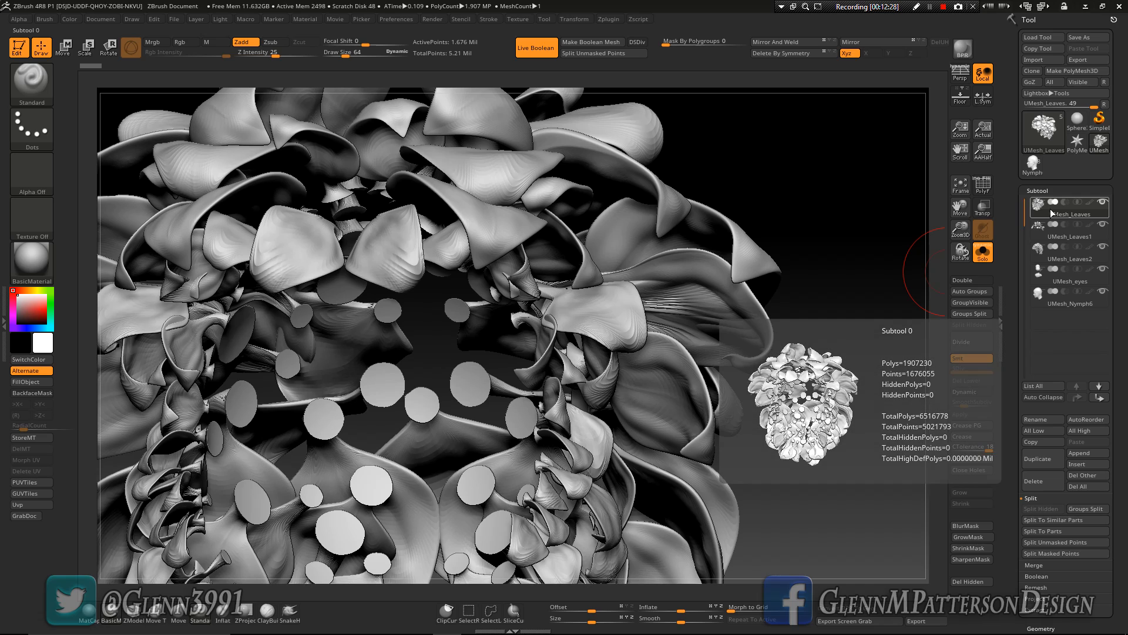
mouse_move(1052, 308)
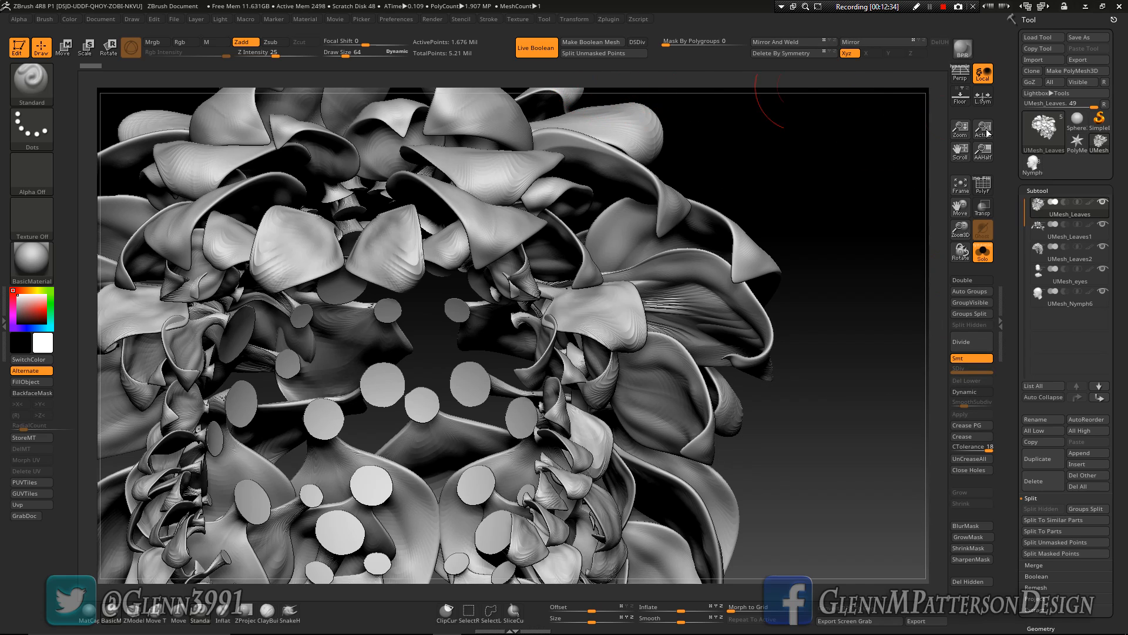
Turn off Live Boolean and compare the complete original Nymph tool with the complete UMesh tool, with Solo off
left_click(535, 48)
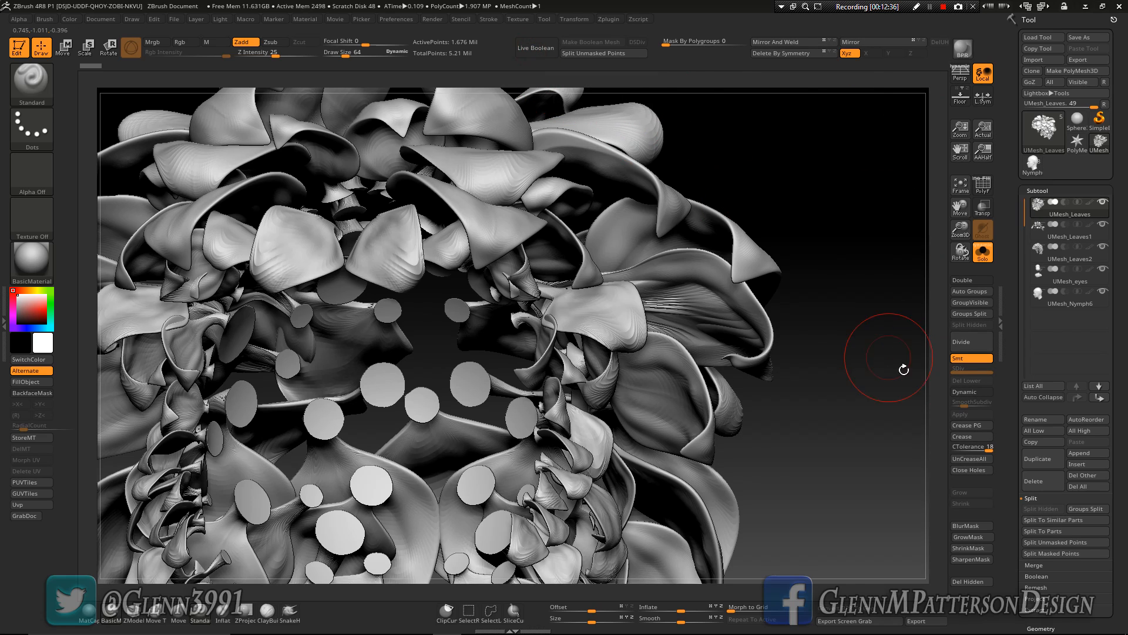
left_click(1032, 165)
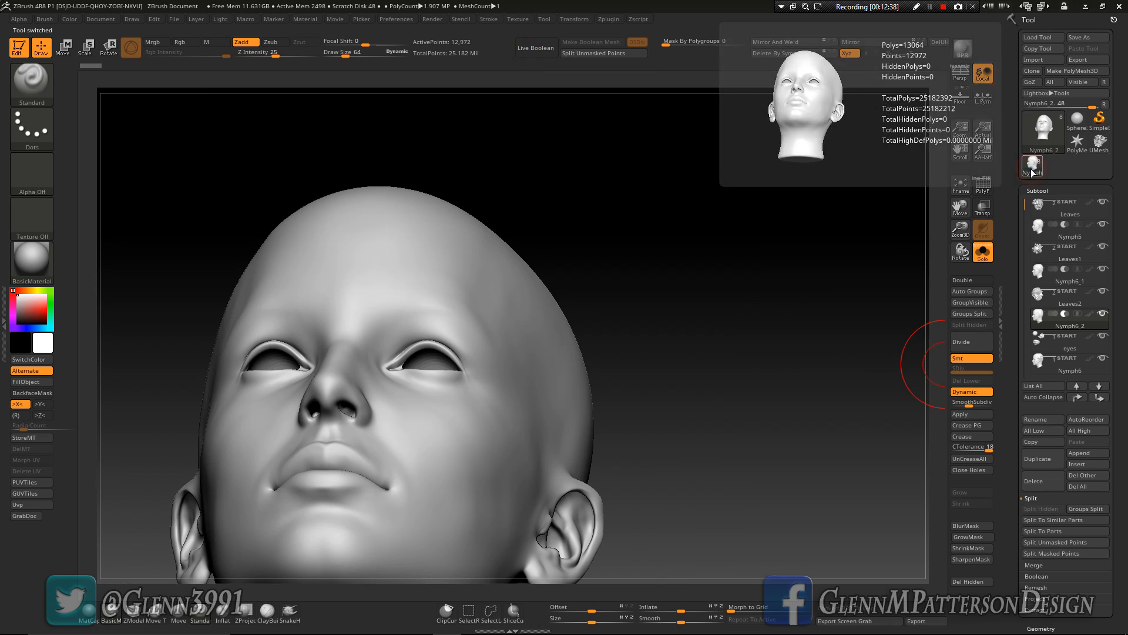
left_click(983, 252)
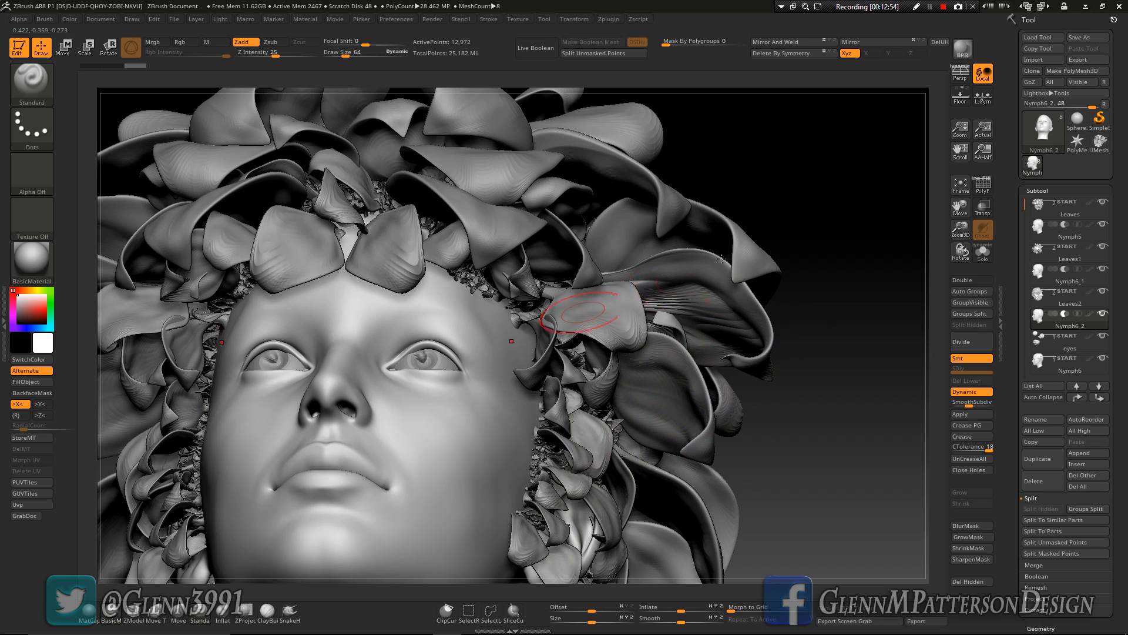
left_click(1098, 151)
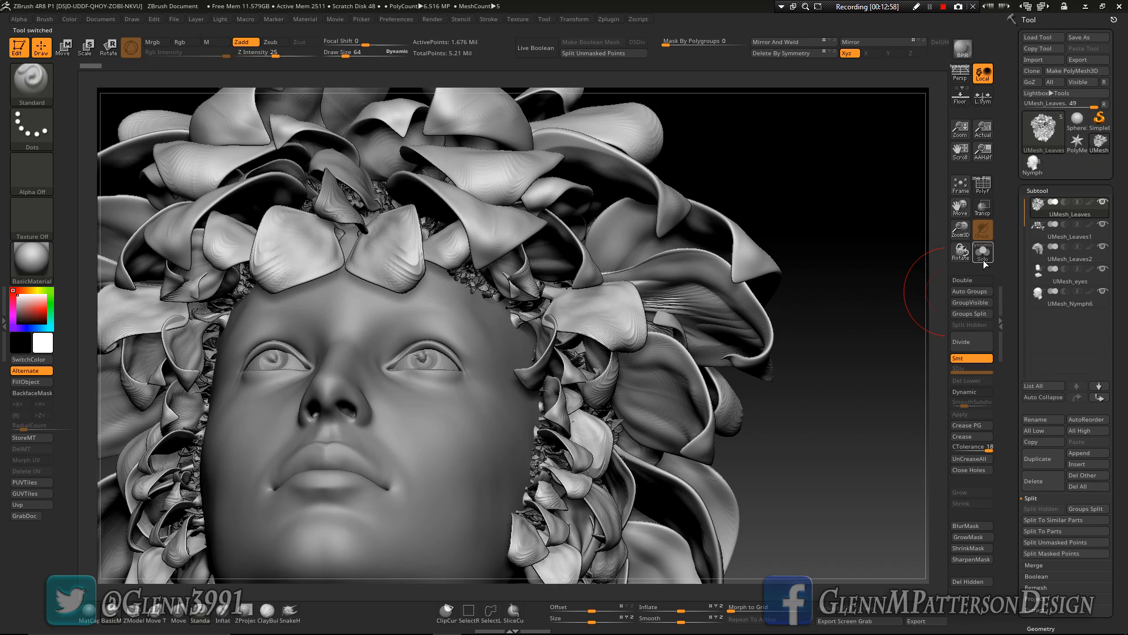
Solo UMesh_Leaves again and inspect the flat cuts where the head was subtracted
left_click(983, 253)
left_click_drag(537, 411, 617, 423)
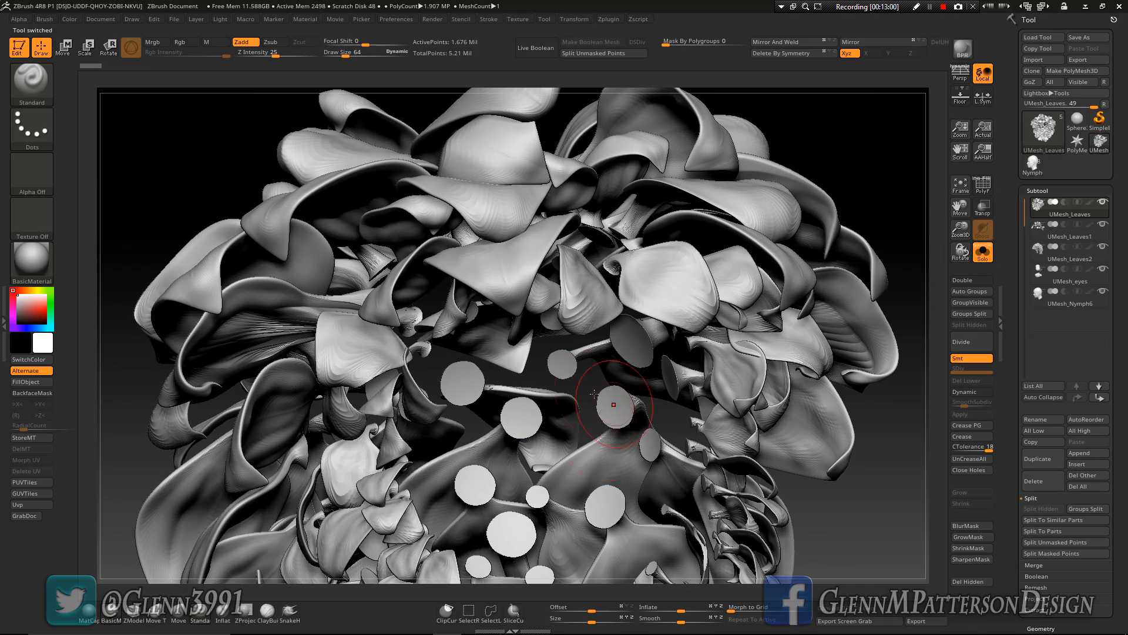
right_click_drag(564, 484, 554, 439)
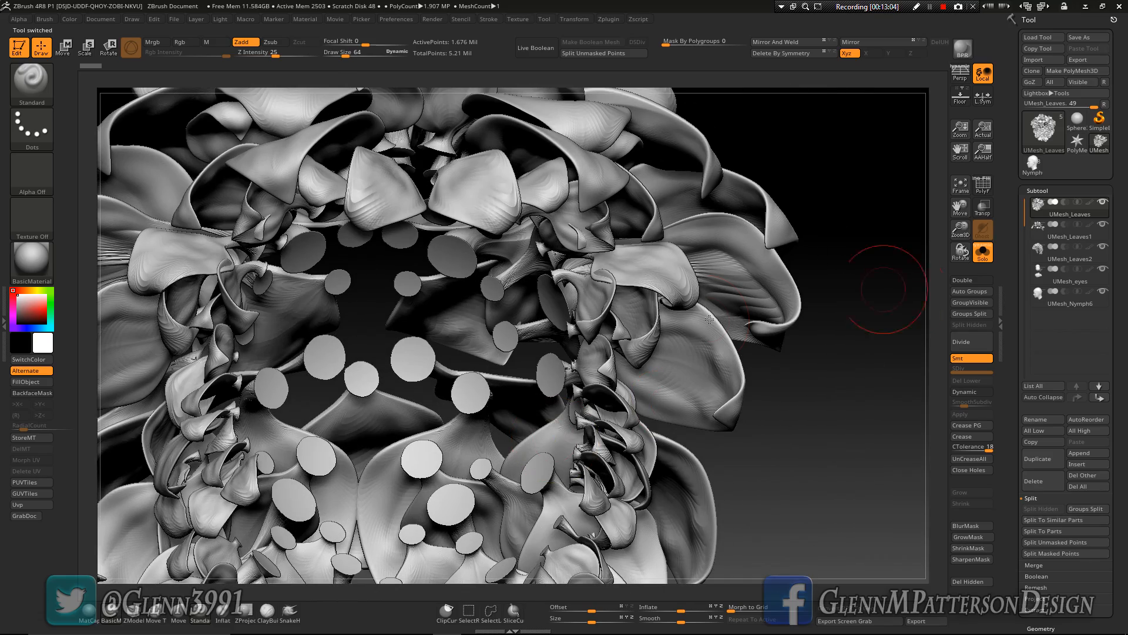
Turn on PolyFrame and inspect the polygroups at the stem cuts on UMesh_Leaves, UMesh_Leaves1 and UMesh_Leaves2
left_click(982, 189)
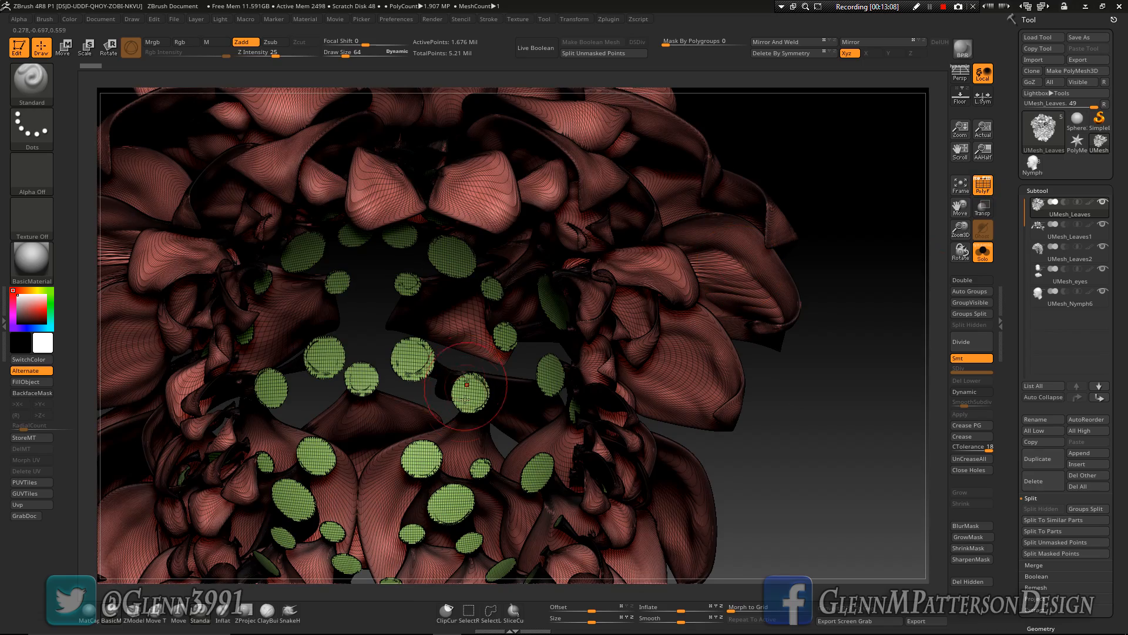
mouse_move(474, 401)
right_mouse_down()
mouse_move(495, 400)
mouse_move(481, 401)
right_mouse_up()
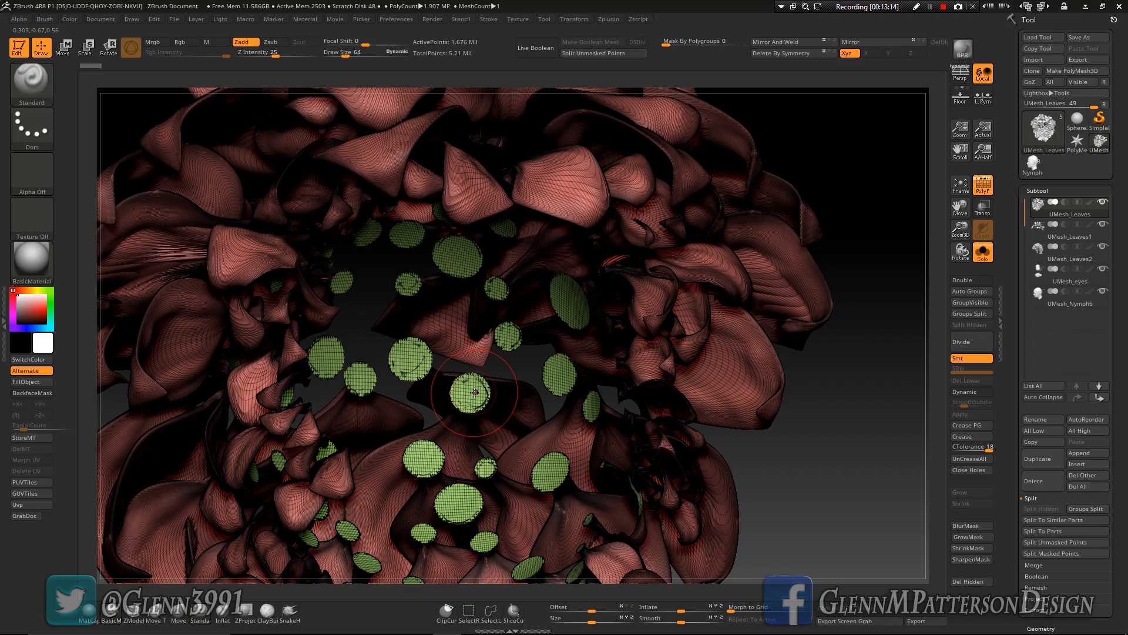
mouse_move(745, 382)
right_mouse_down()
mouse_move(741, 359)
mouse_move(764, 385)
mouse_move(676, 379)
mouse_move(731, 385)
right_mouse_up()
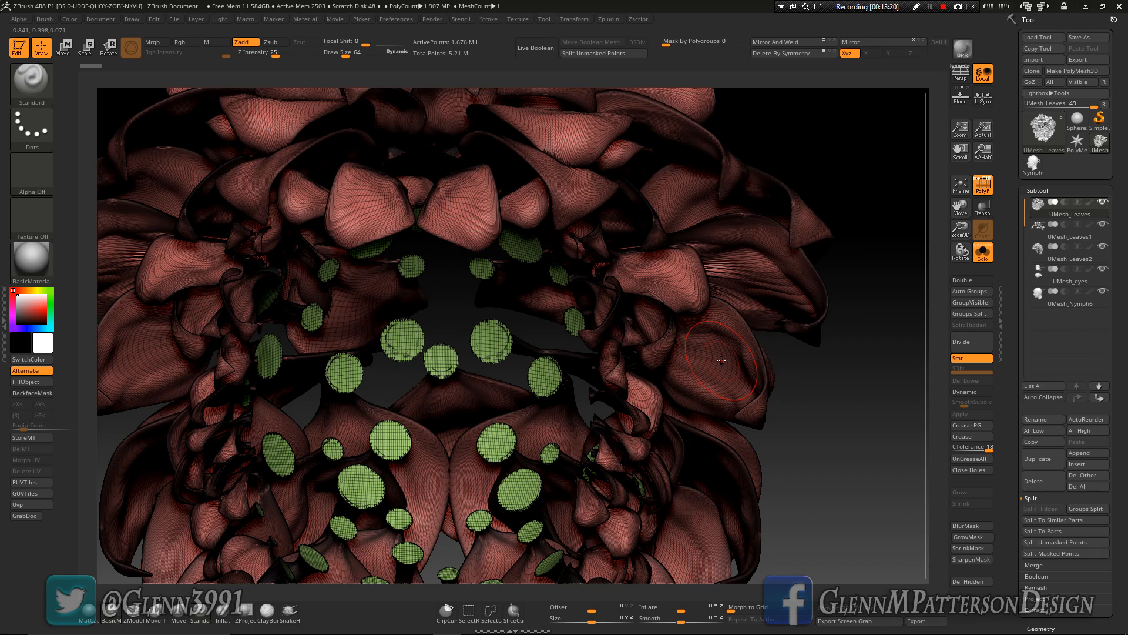
left_click(1102, 238)
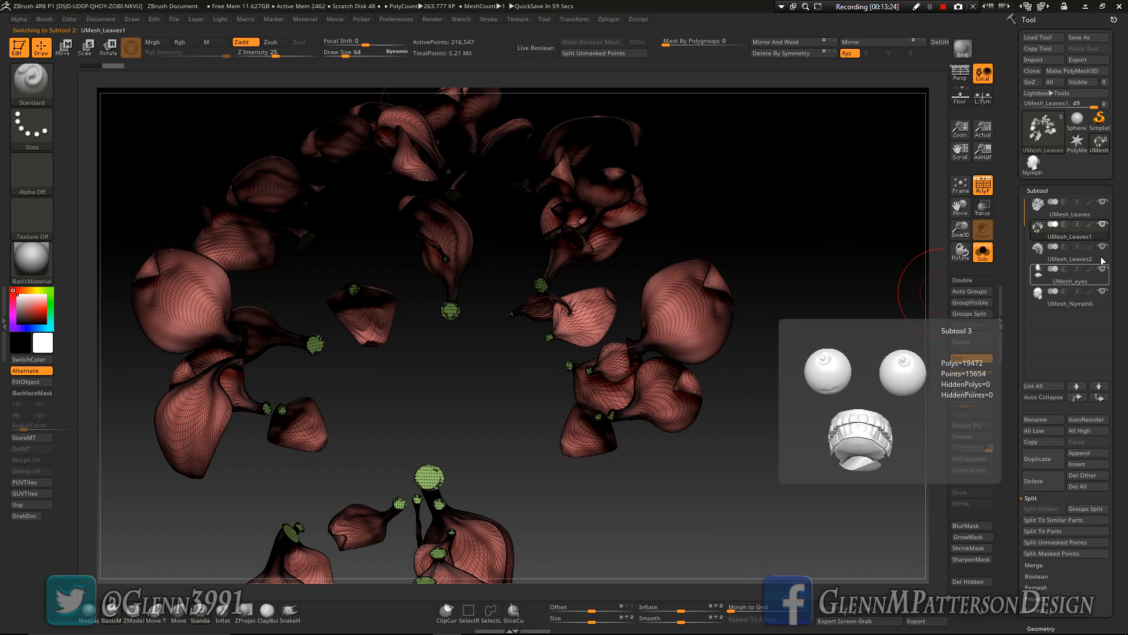
left_click(1102, 260)
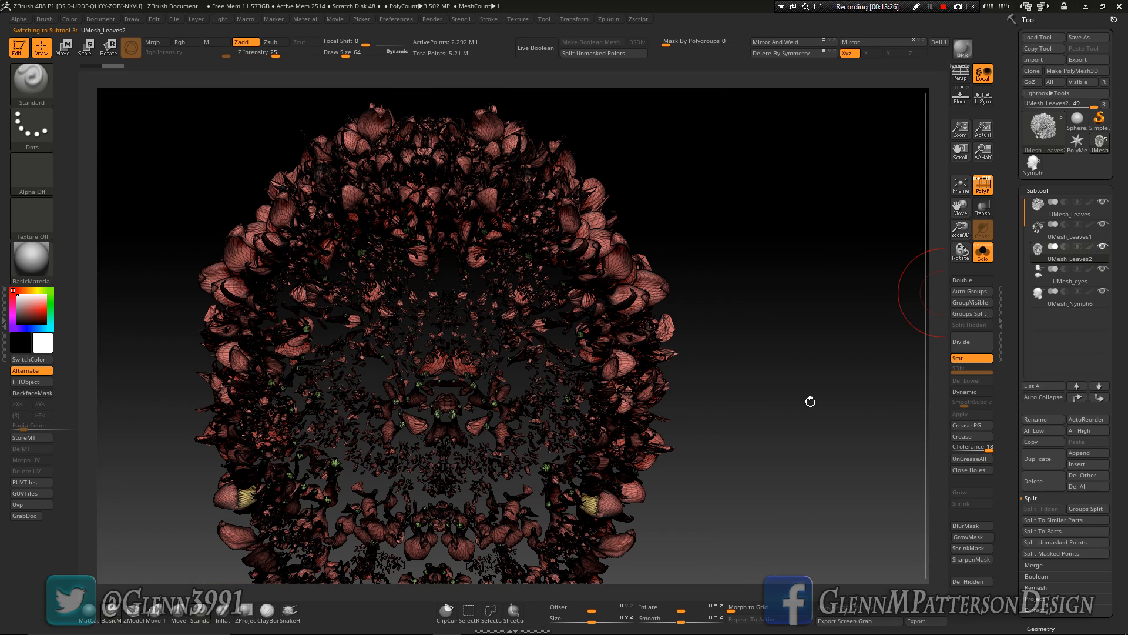
Inspect the polygroups on UMesh_Leaves2, UMesh_eyes and UMesh_Nymph6 one after another in Solo mode
left_click_drag(809, 442, 796, 445)
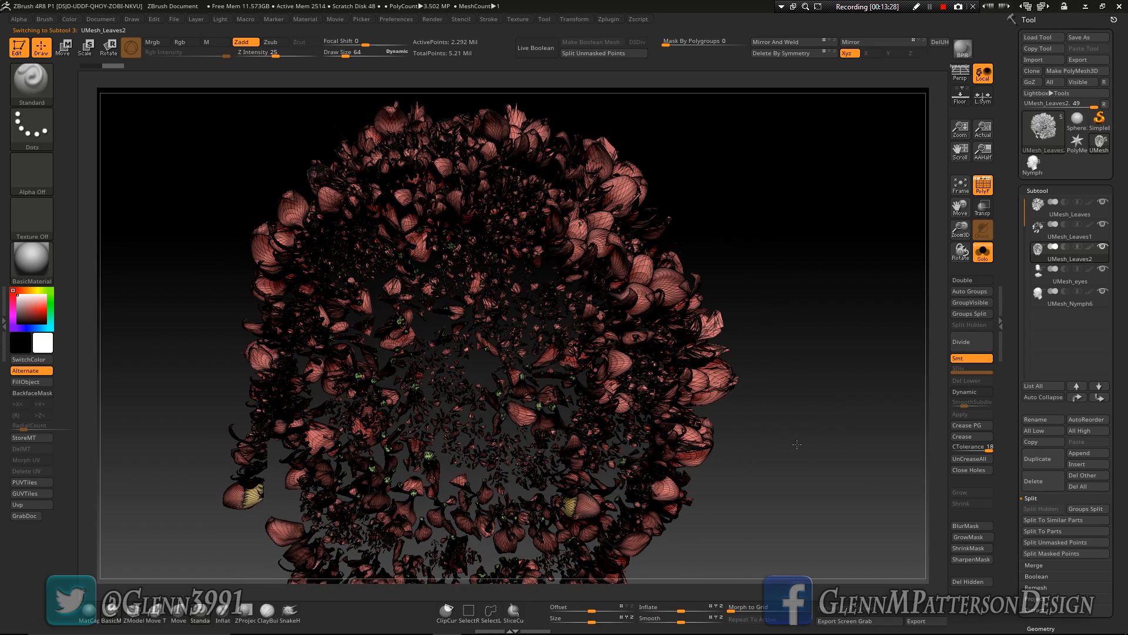
left_click(1096, 279)
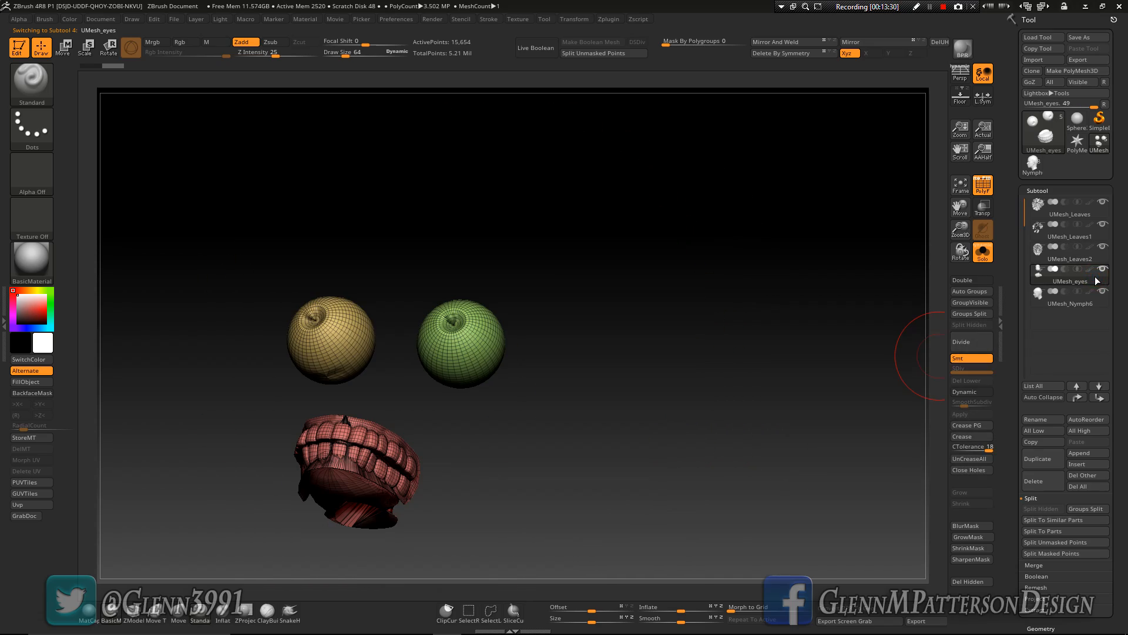
left_click(1101, 304)
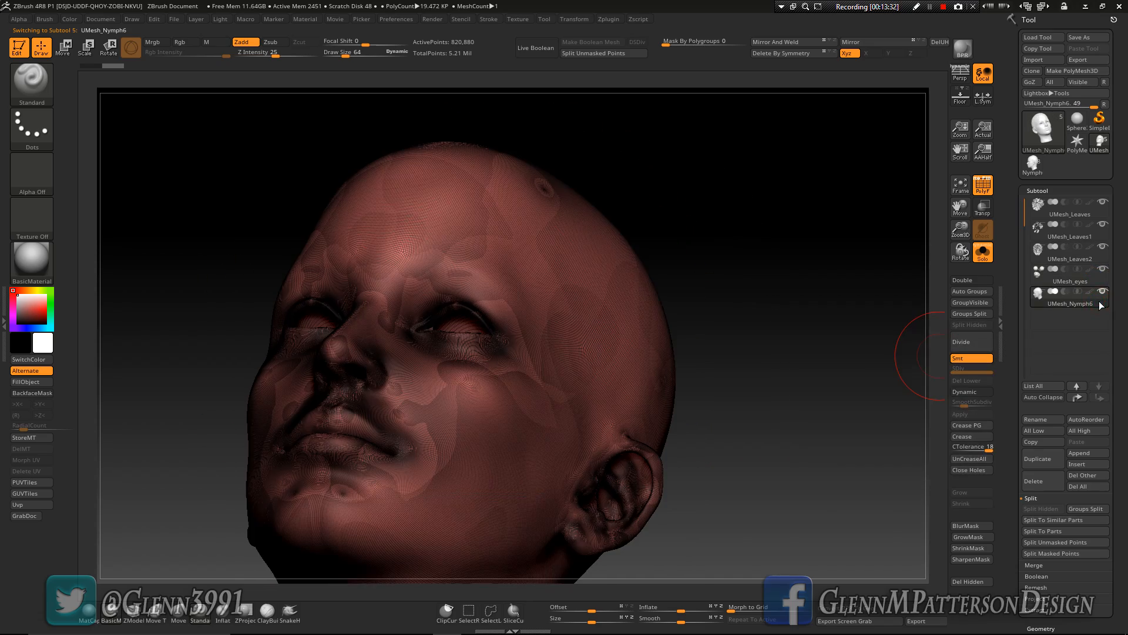
left_click_drag(797, 420, 723, 414)
Turn off PolyFrame and Solo to show the whole UMesh tool with plain shading
left_click(962, 187)
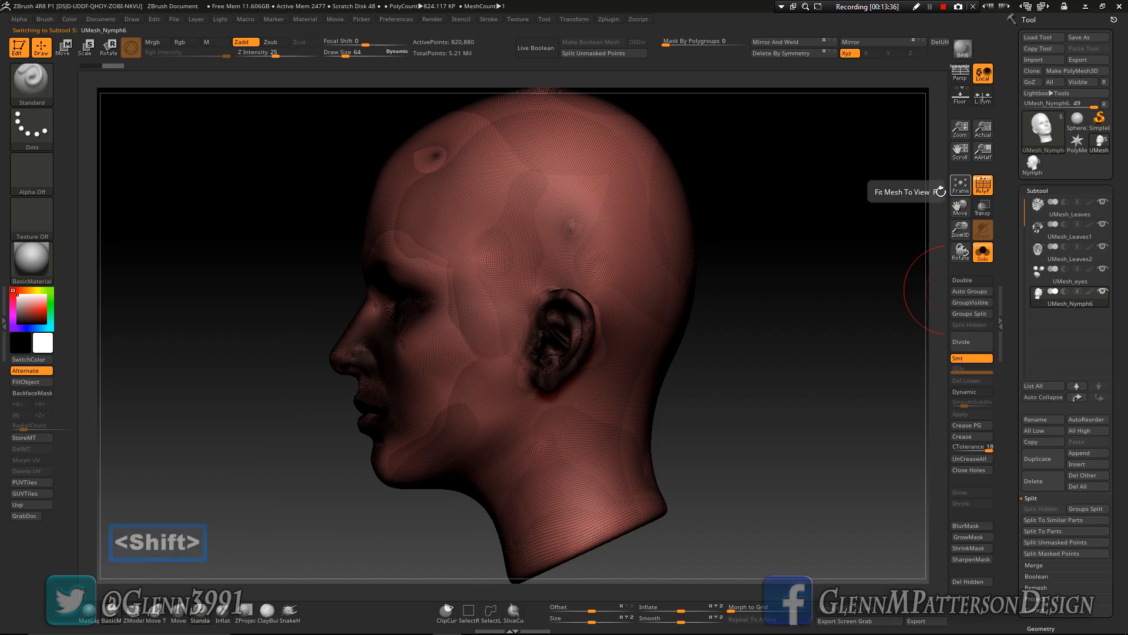
left_click(980, 188)
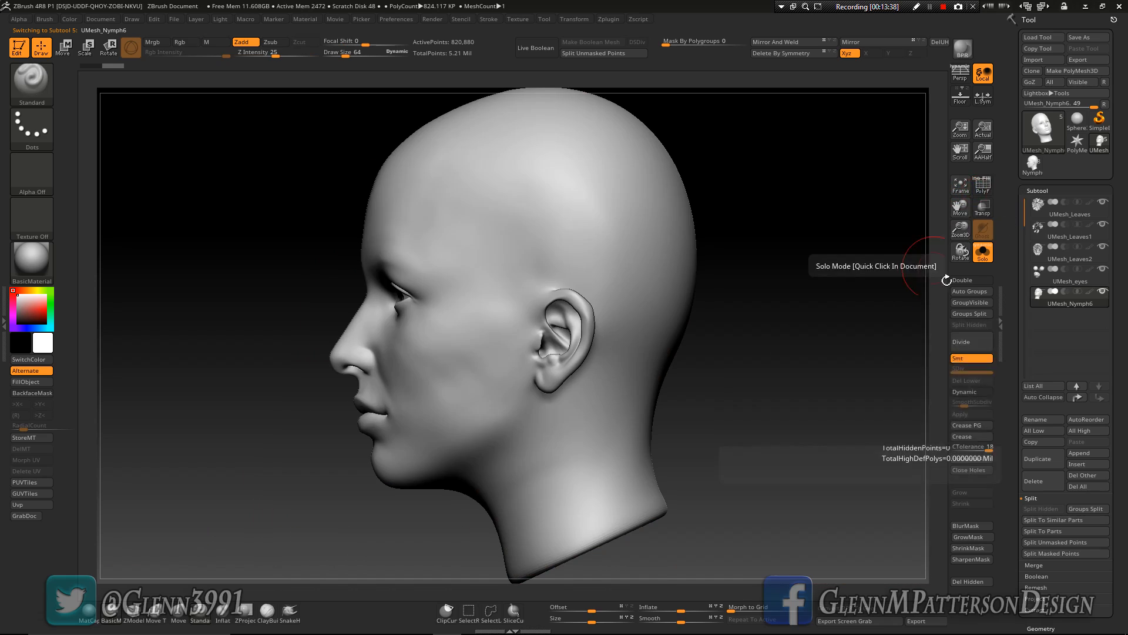
left_click(982, 252)
left_click_drag(801, 453, 826, 460)
Merge the UMesh_Leaves subtool down into UMesh_Leaves1 and accept that the operation cannot be undone
mouse_move(1104, 217)
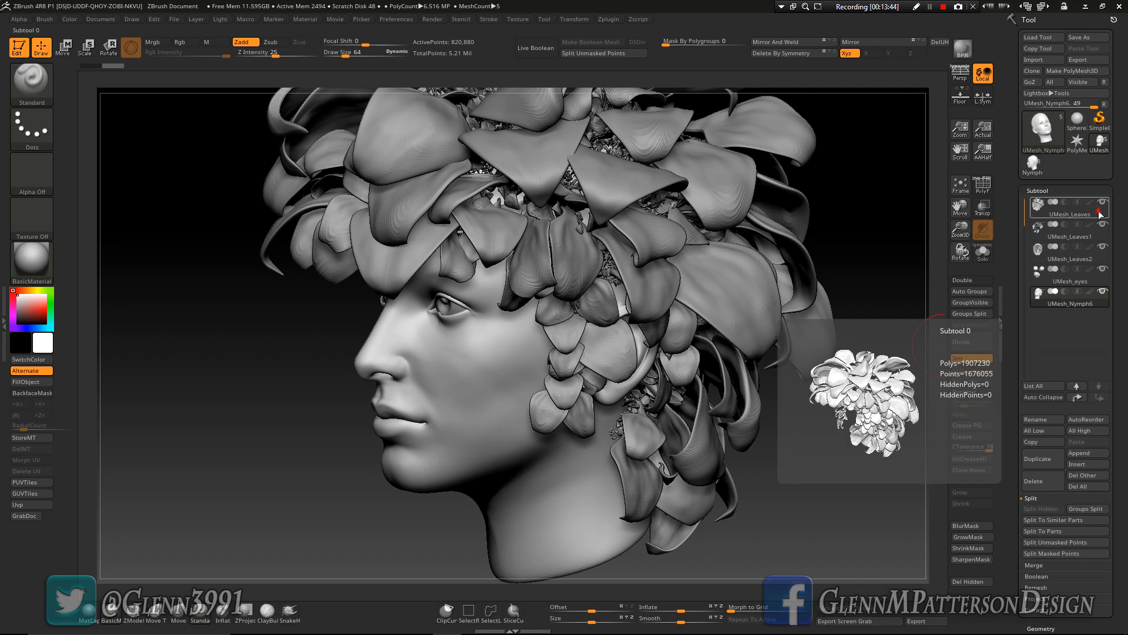
left_click(1101, 216)
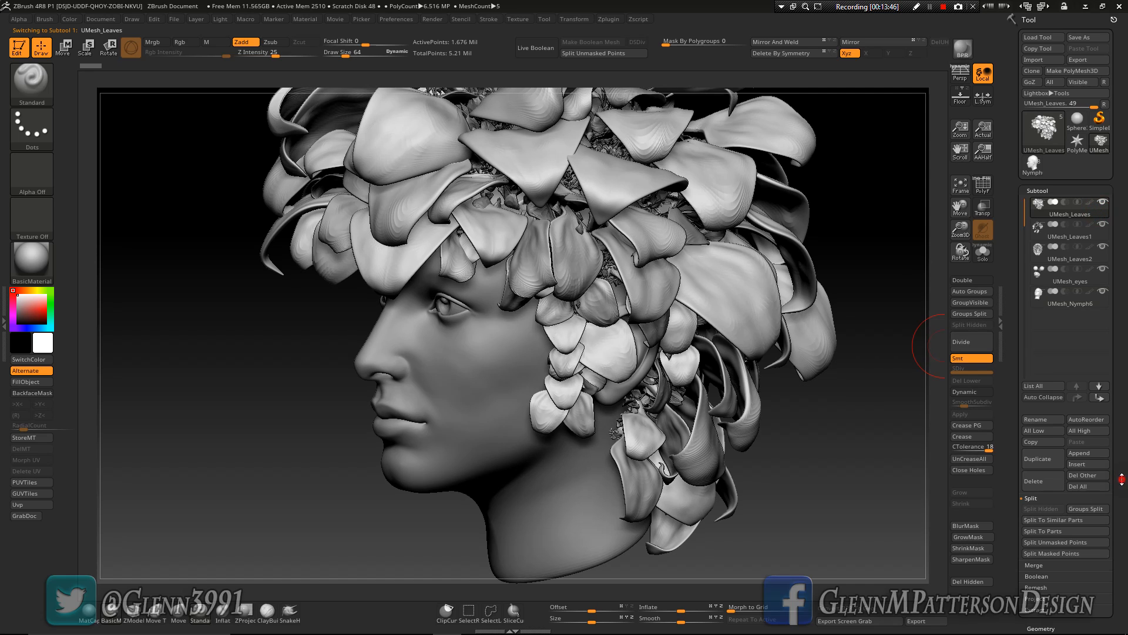
scroll(1122, 479, "down", 5)
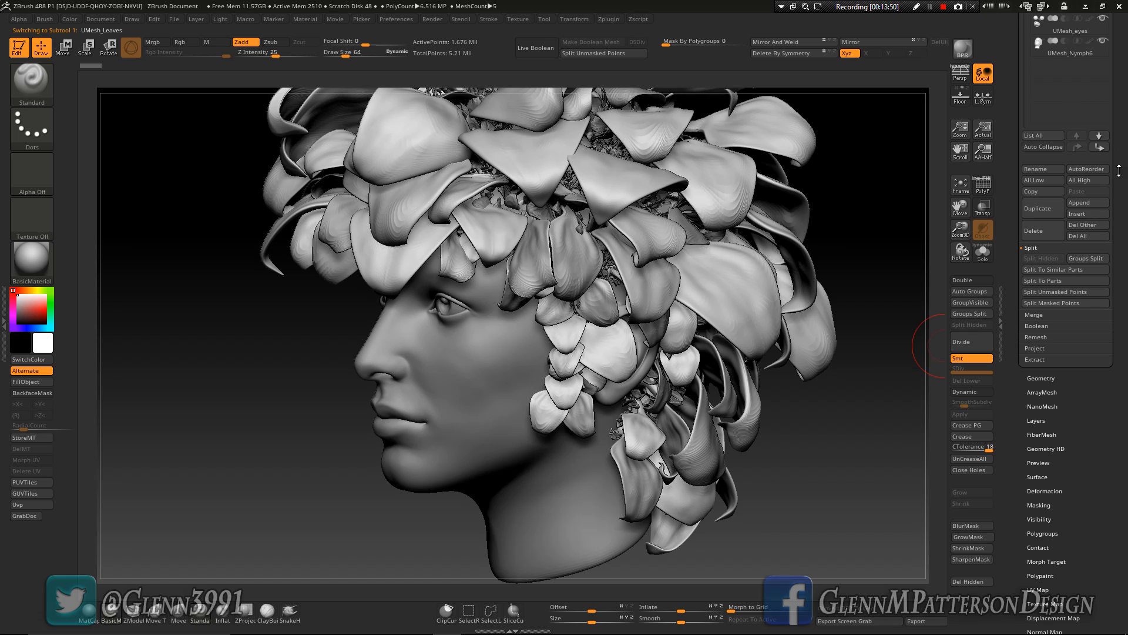
left_click(1036, 315)
left_click_drag(1096, 372, 1096, 500)
left_click(962, 184)
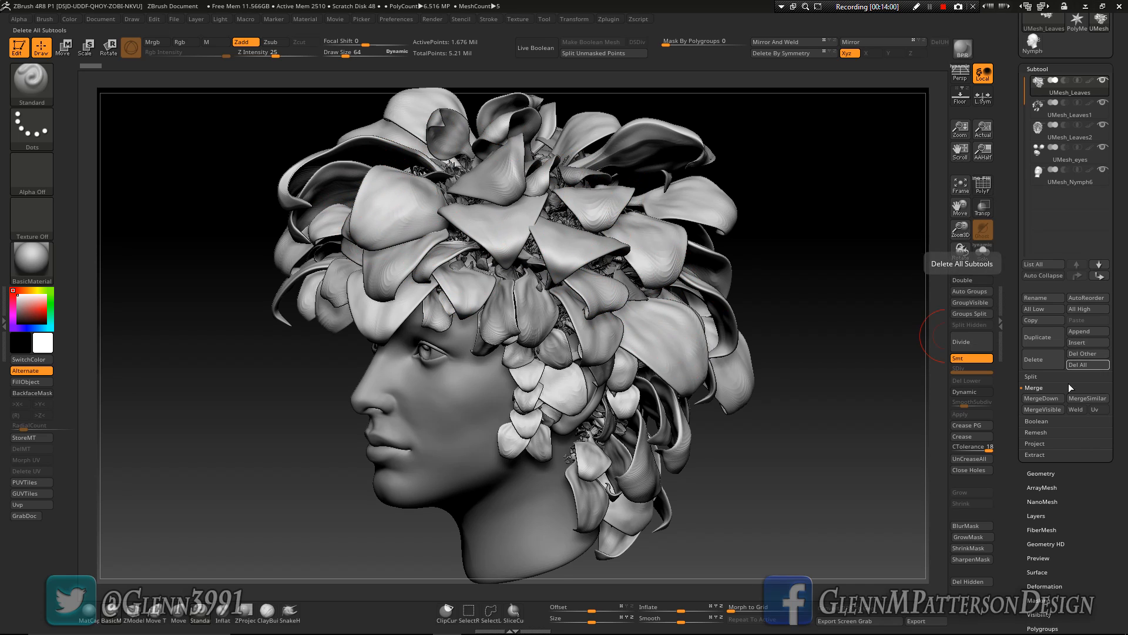
left_click(1042, 398)
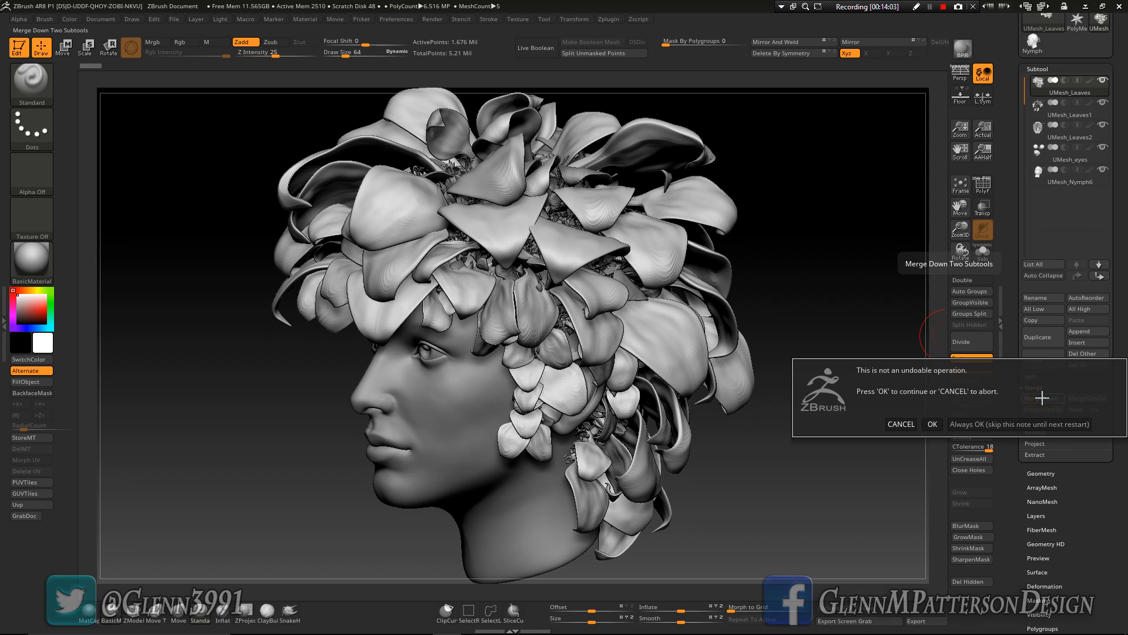
left_click(932, 424)
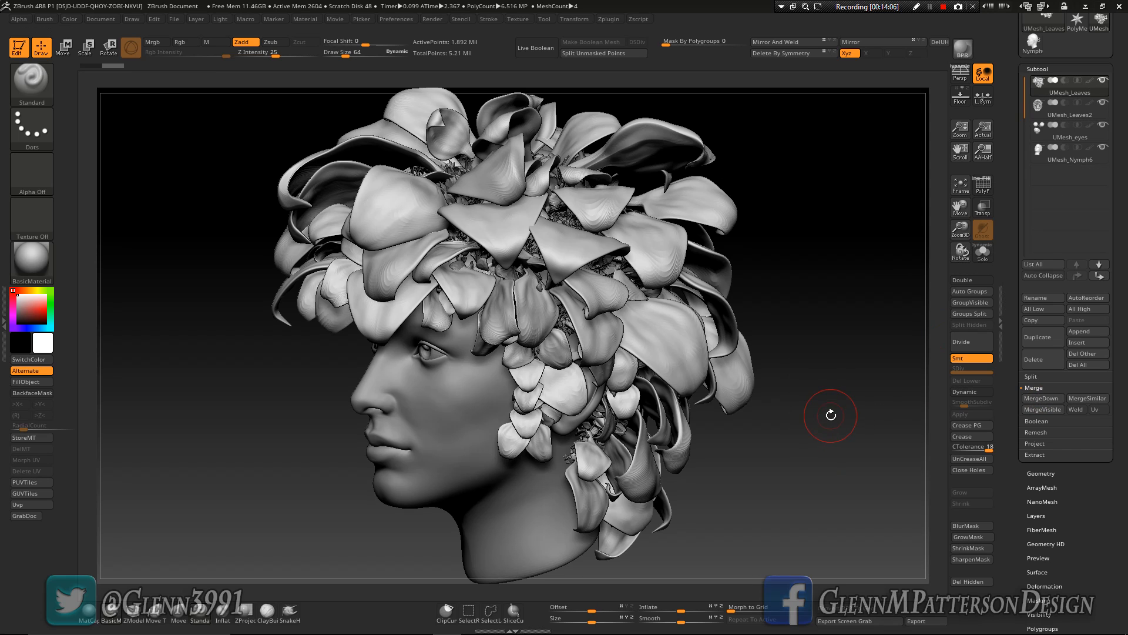
Solo the merged leaf subtool and rename it Leaves
left_click(982, 256)
left_click_drag(889, 352, 817, 477)
left_click_drag(1127, 242, 1119, 331)
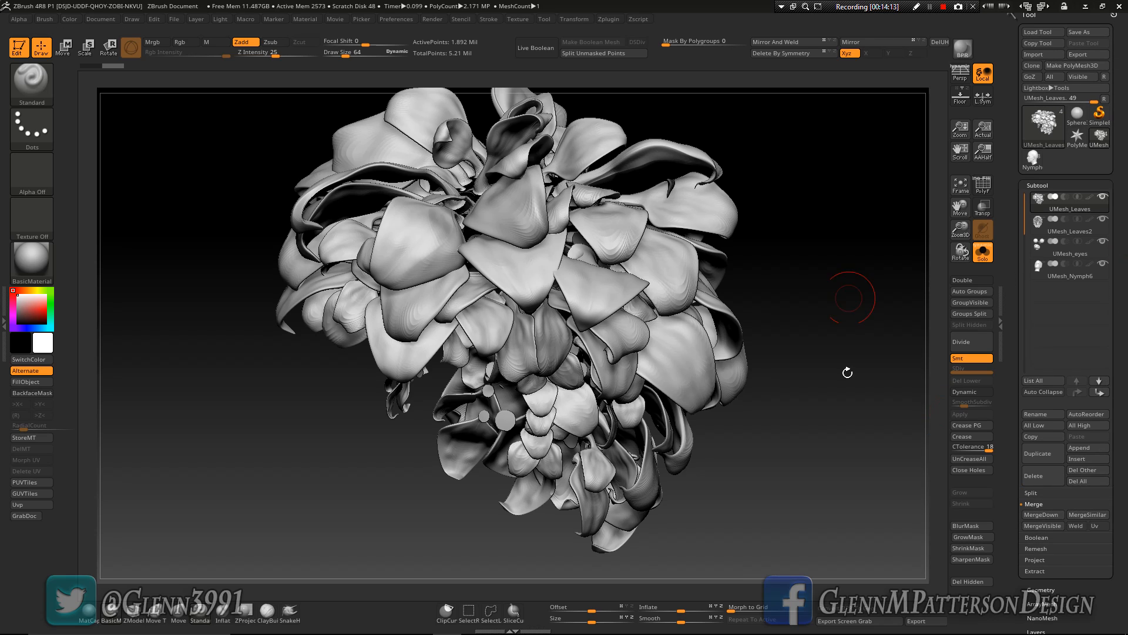
left_click(1035, 415)
type("Ieaves")
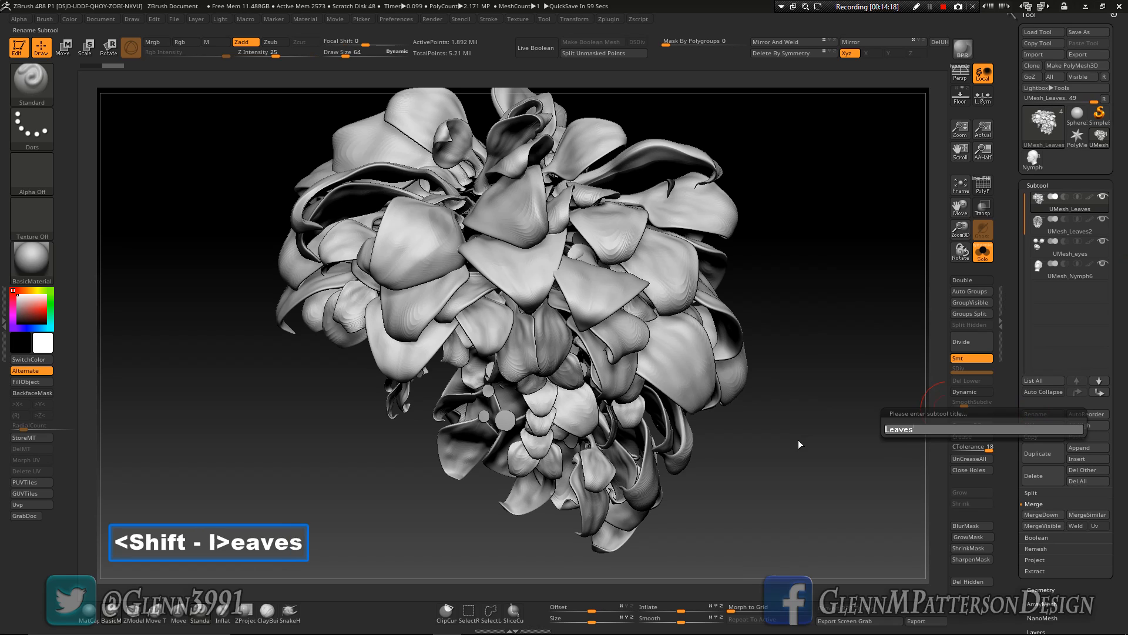
key("Return")
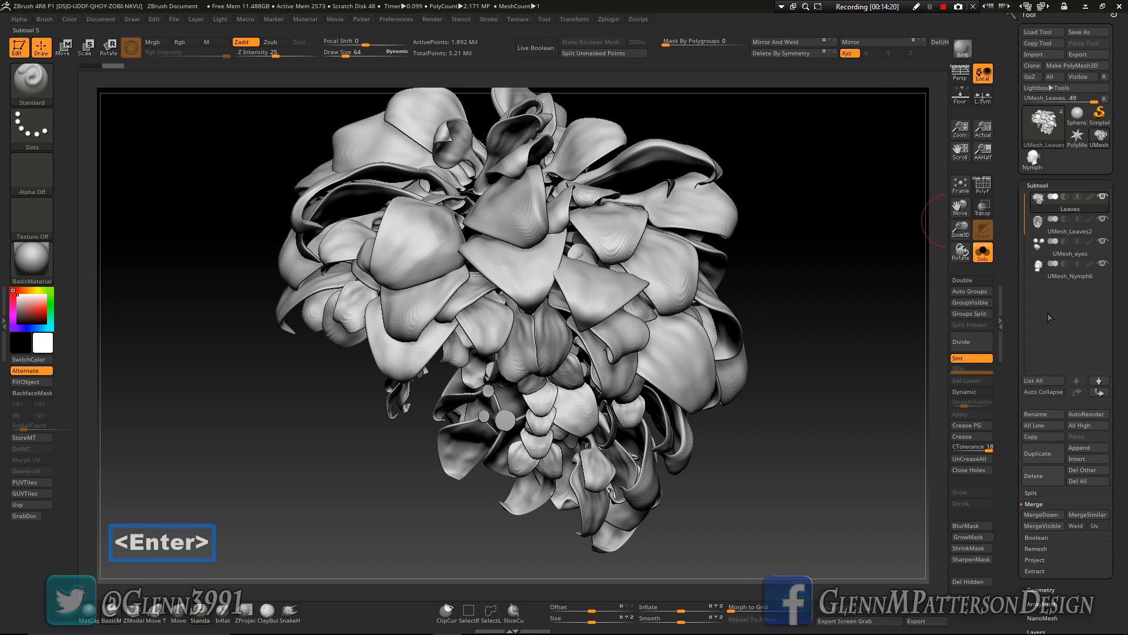
Duplicate the Leaves subtool and rename the copy Water
left_click(1047, 460)
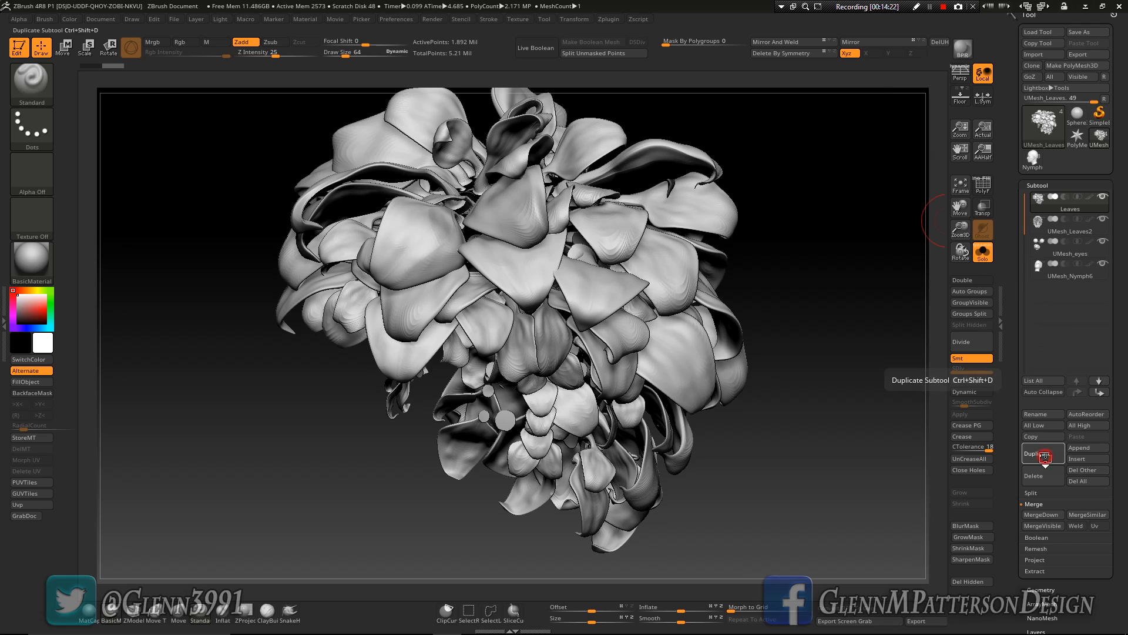
left_click(1032, 415)
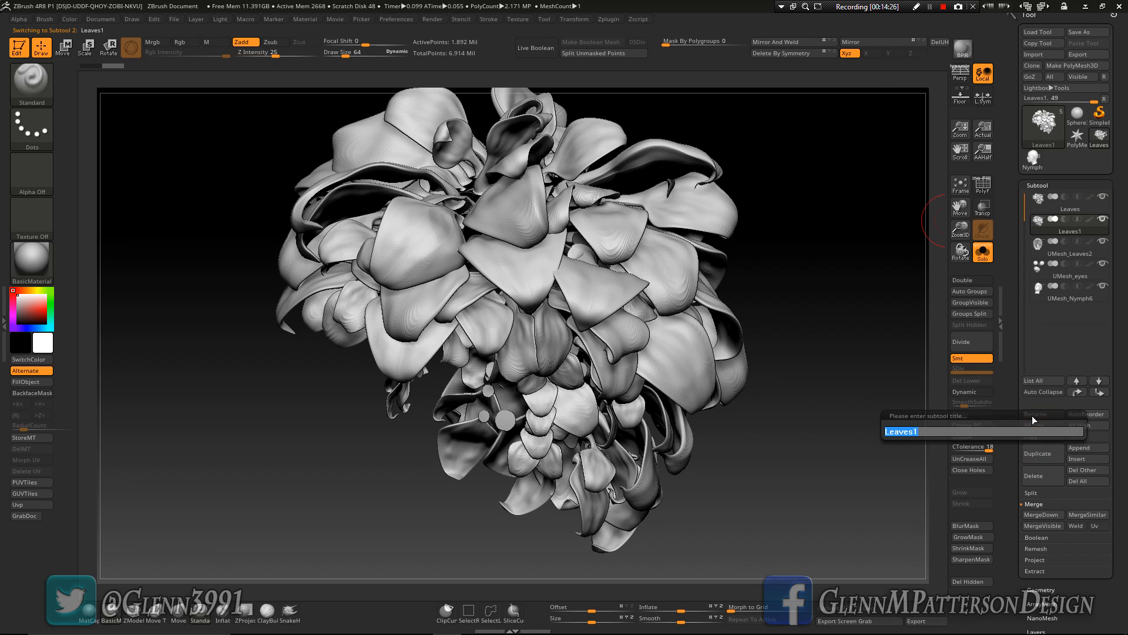
type("Water")
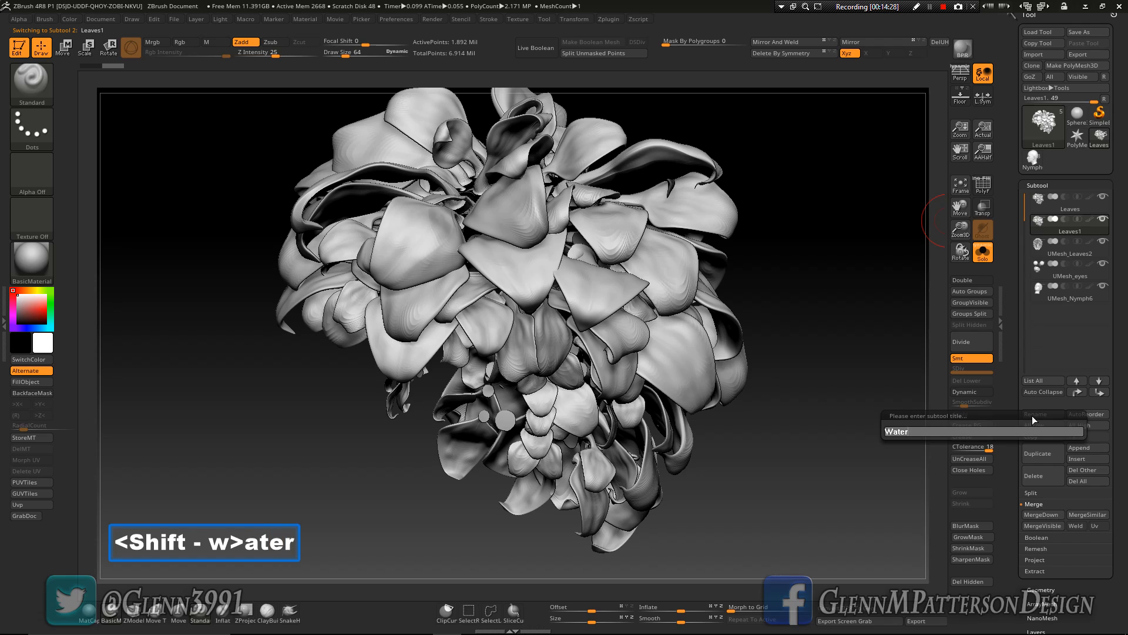
key("Return")
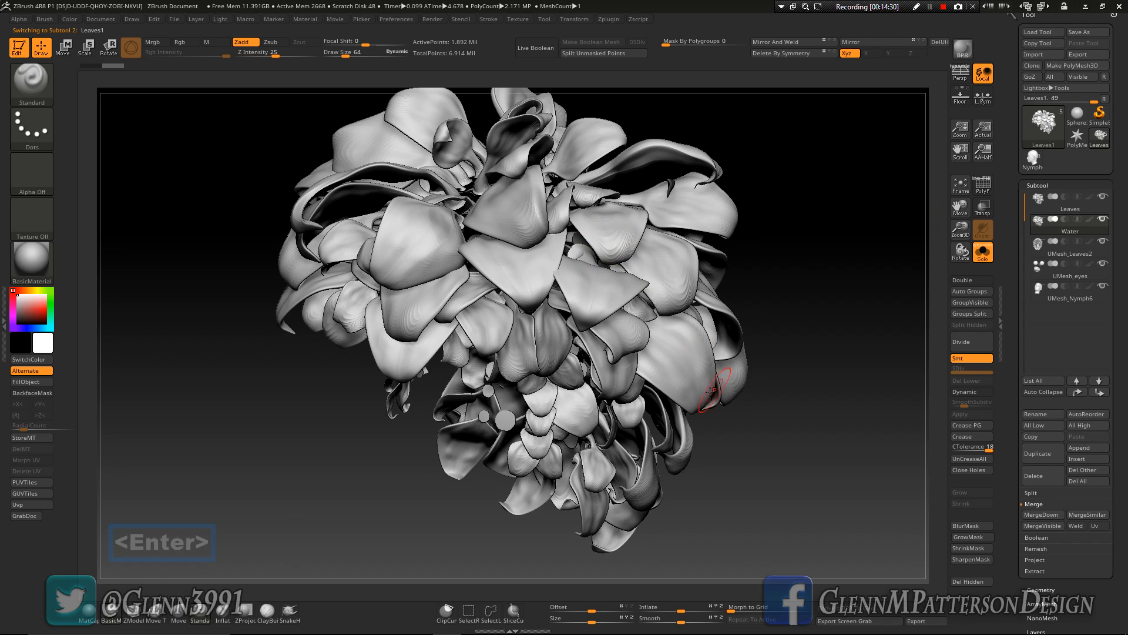
Pre-process the current Water subtool with the Decimation Master plugin
mouse_move(819, 493)
left_mouse_down()
mouse_move(800, 492)
mouse_move(839, 494)
left_mouse_up()
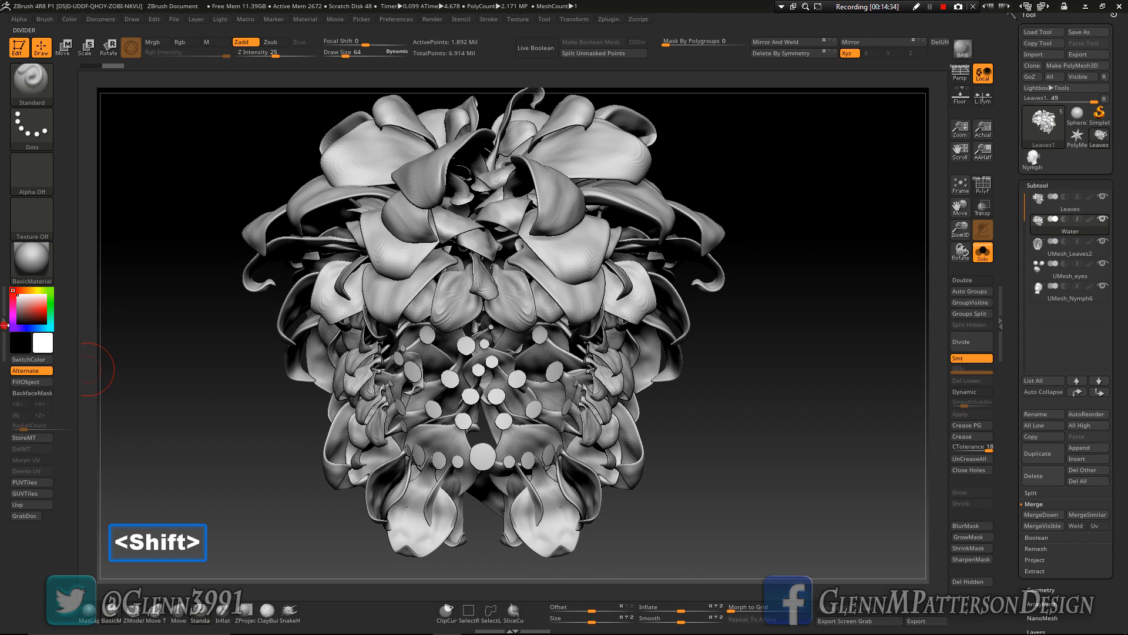
left_click(5, 325)
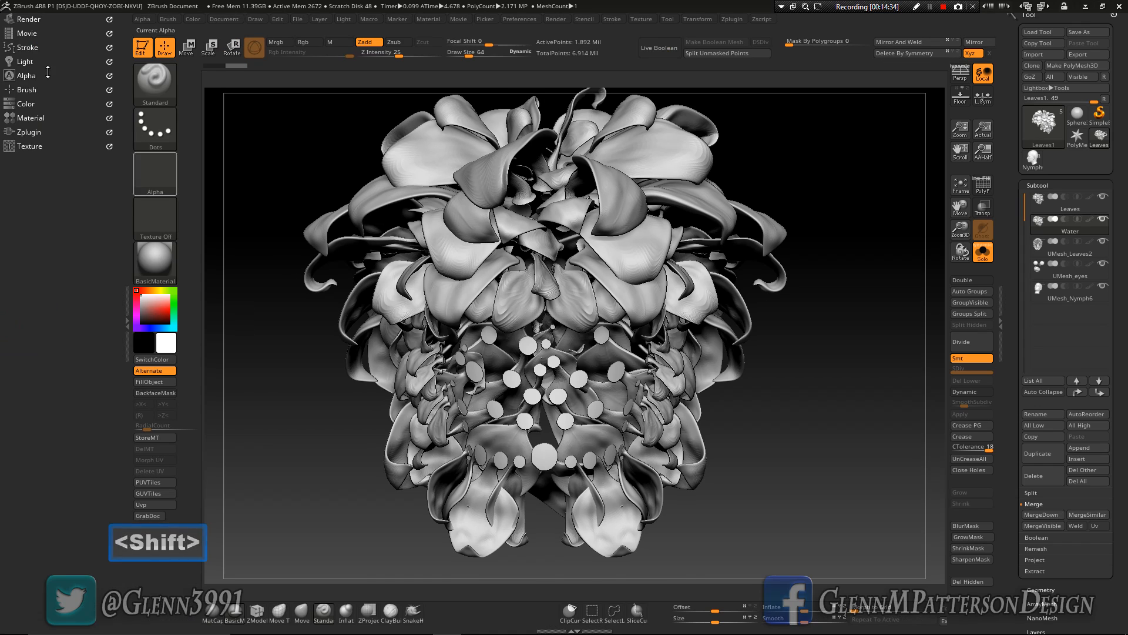
left_click(30, 132)
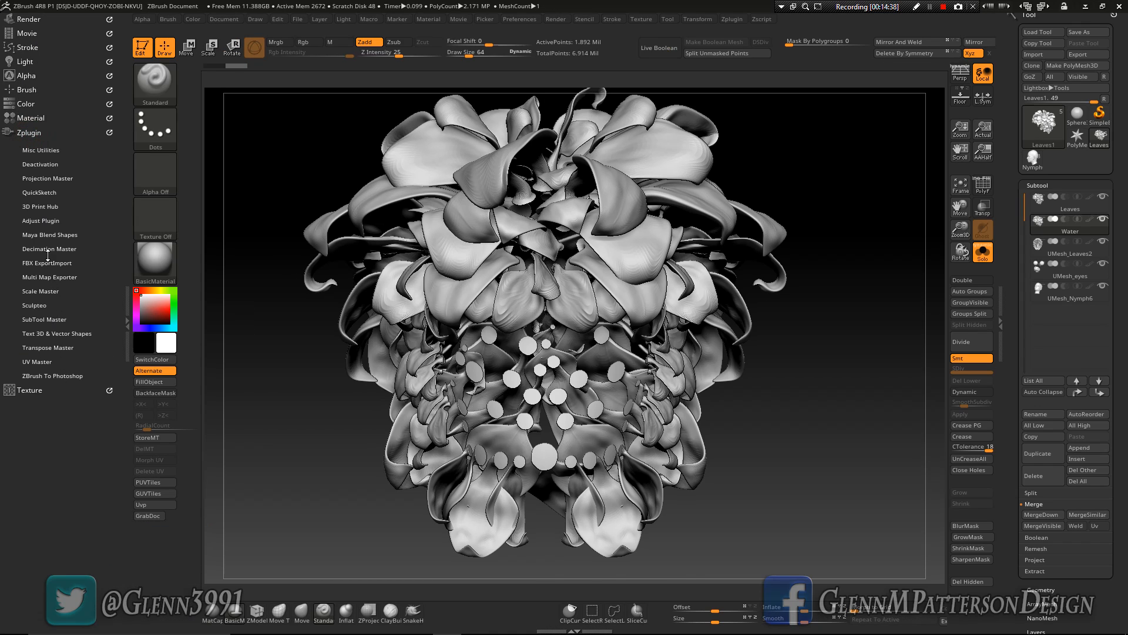
left_click(47, 247)
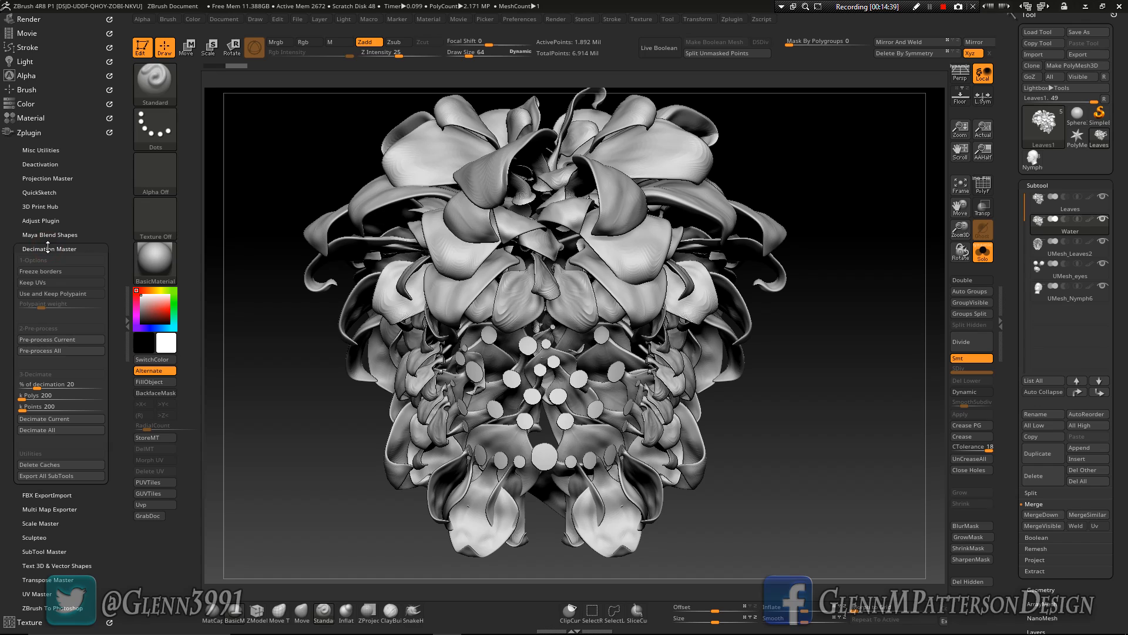
left_click(58, 341)
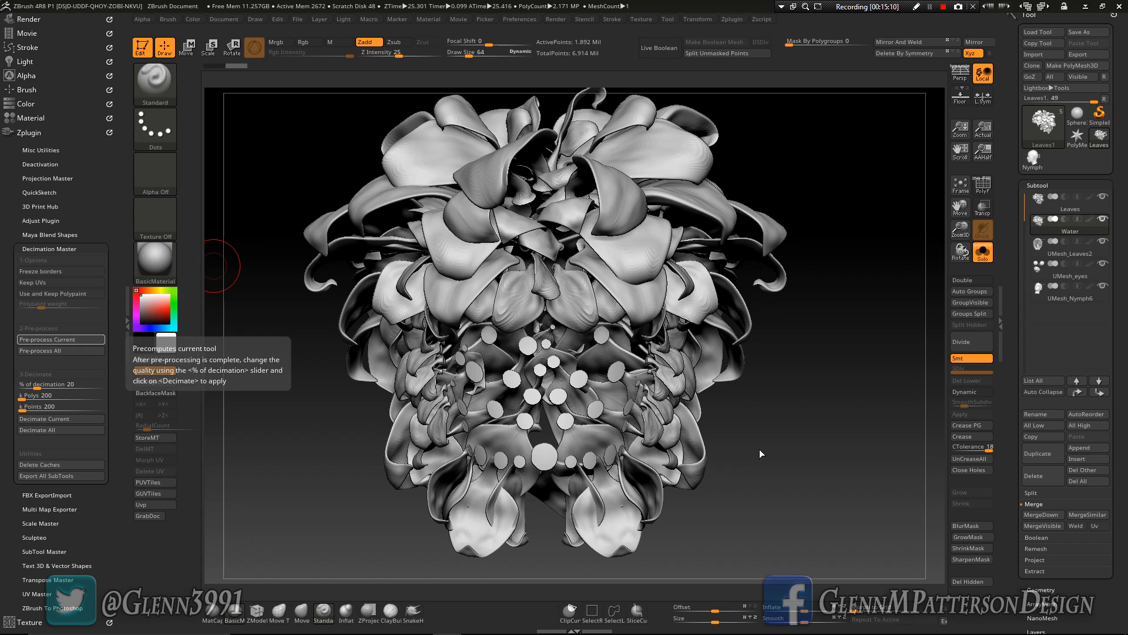
Try decimating the Water subtool to 50 k polys, and undo the decimation
left_click(57, 394)
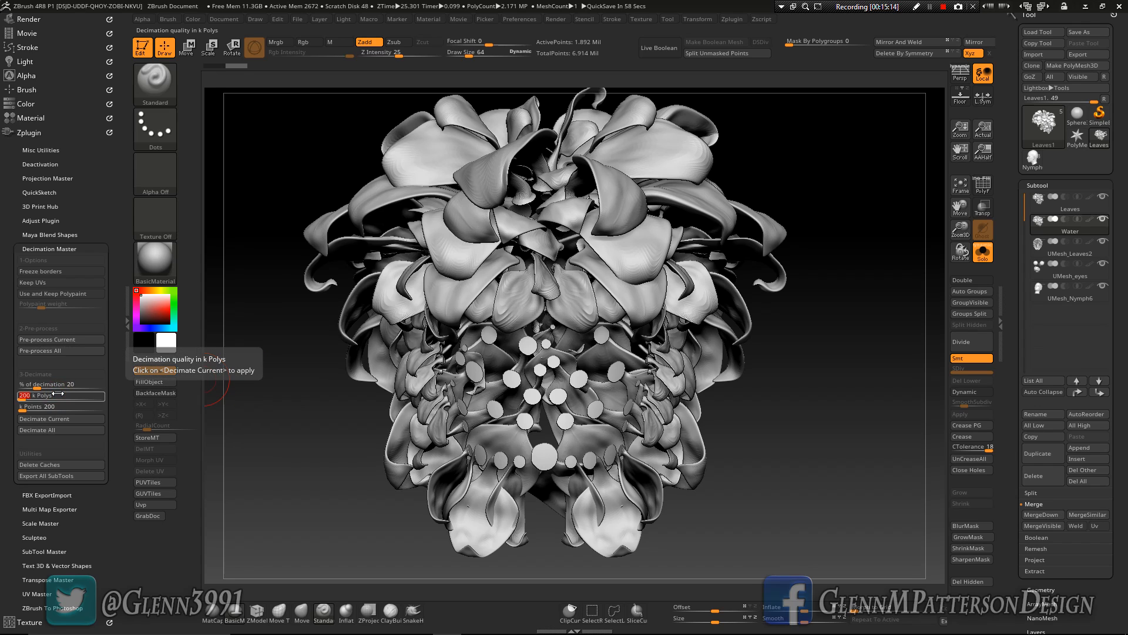
type("50")
key("Return")
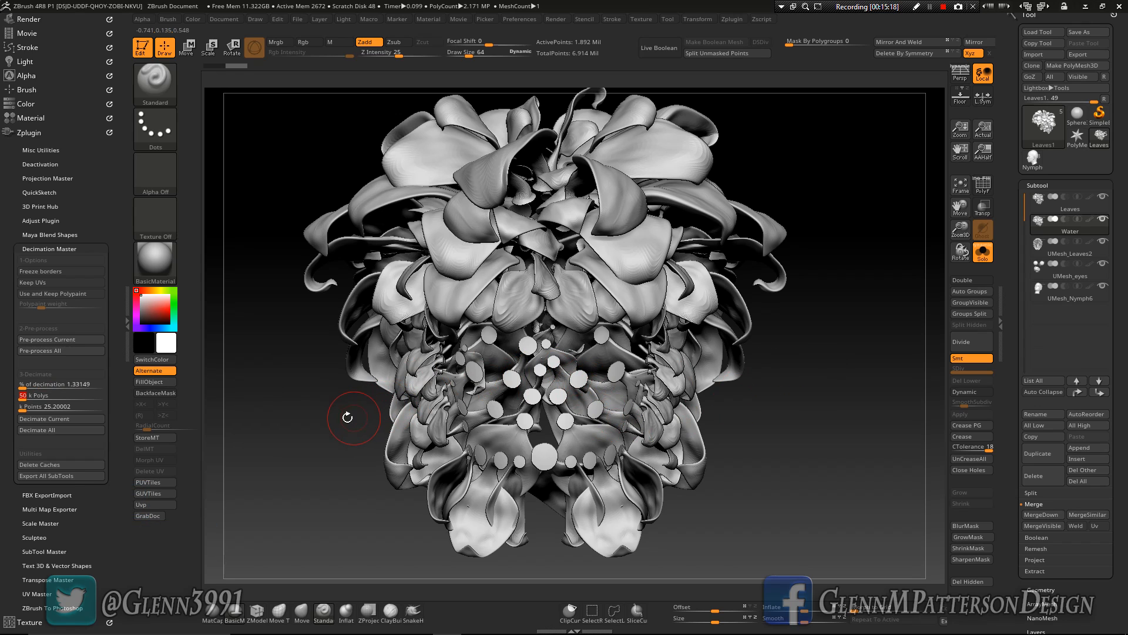
left_click(56, 419)
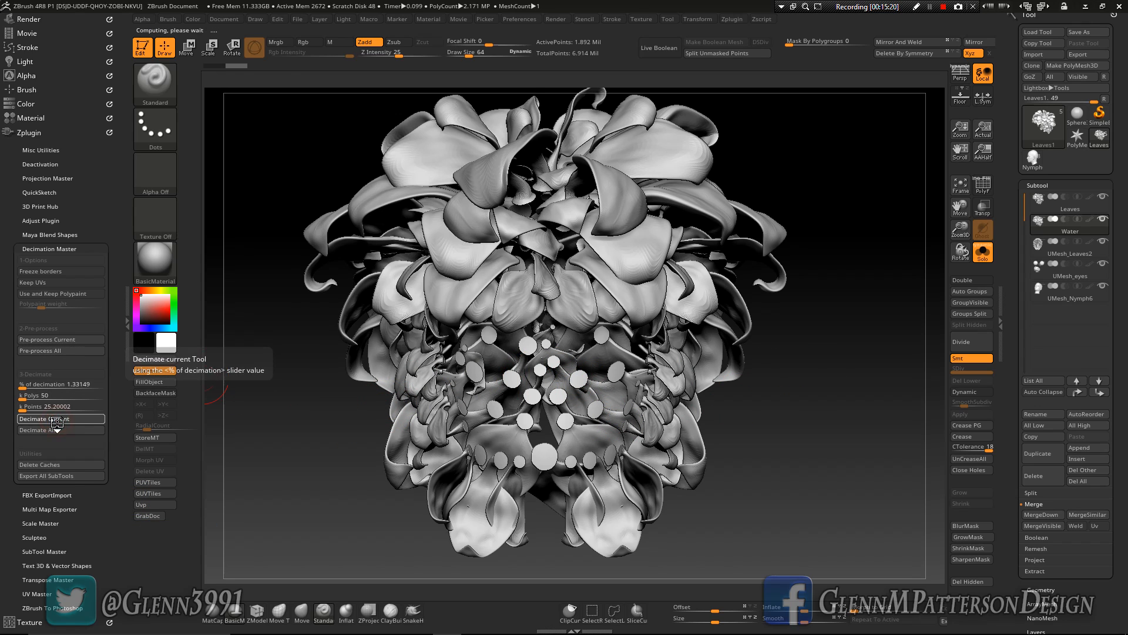
key("ctrl+z")
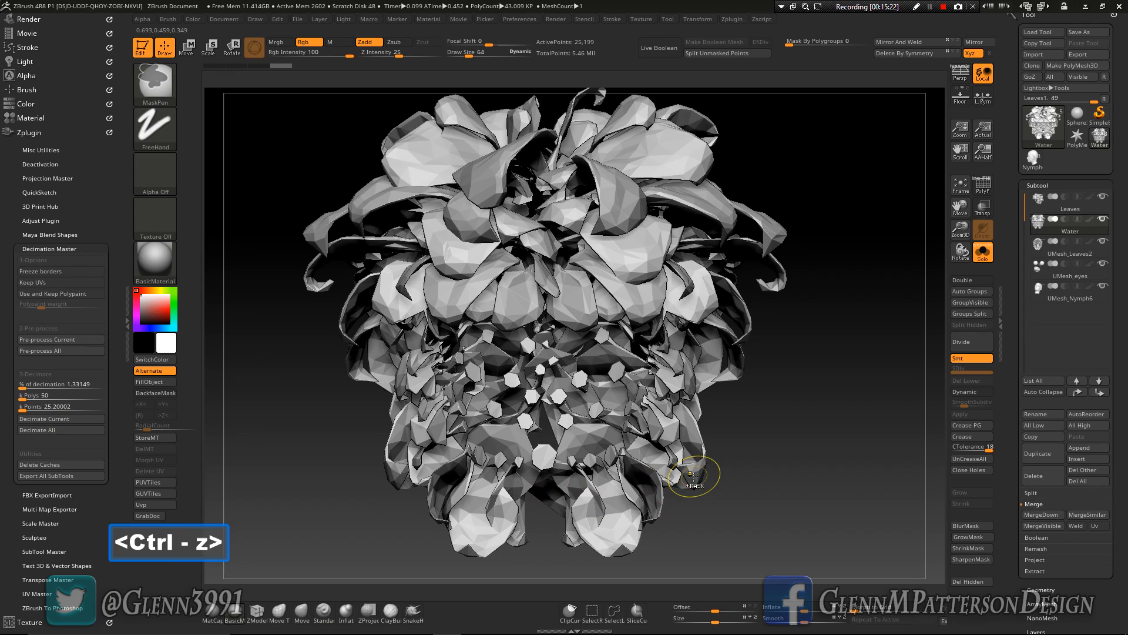
Turn on PolyFrame and isolate the polygroup of the round stem cuts on the Water subtool
left_click(983, 186)
key("ctrl+shift")
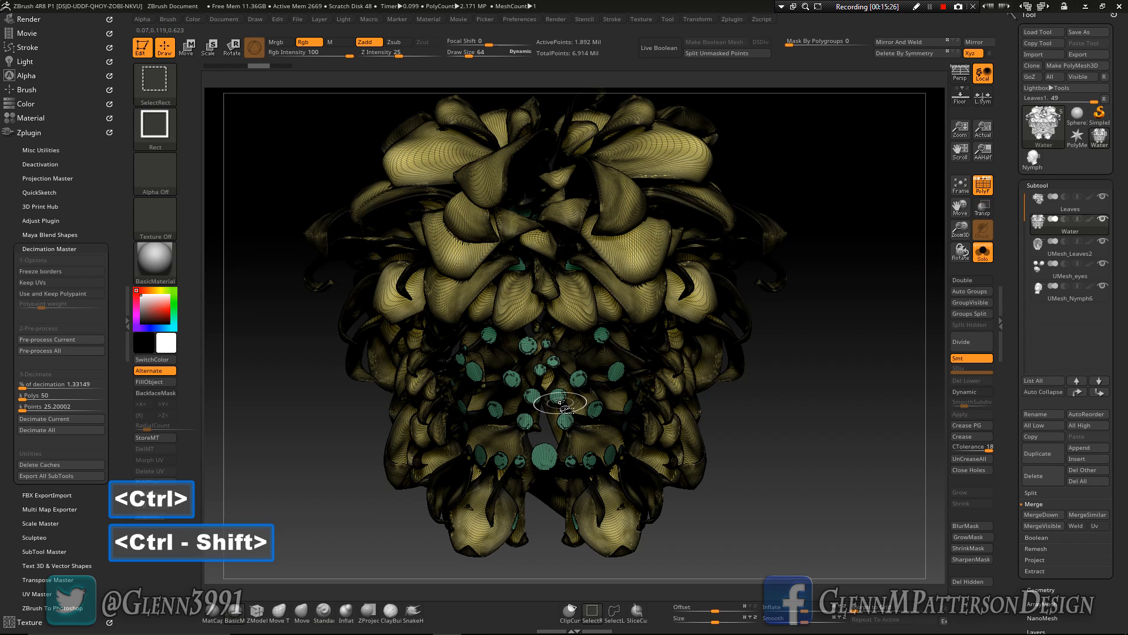
left_click(557, 396, "ctrl+shift")
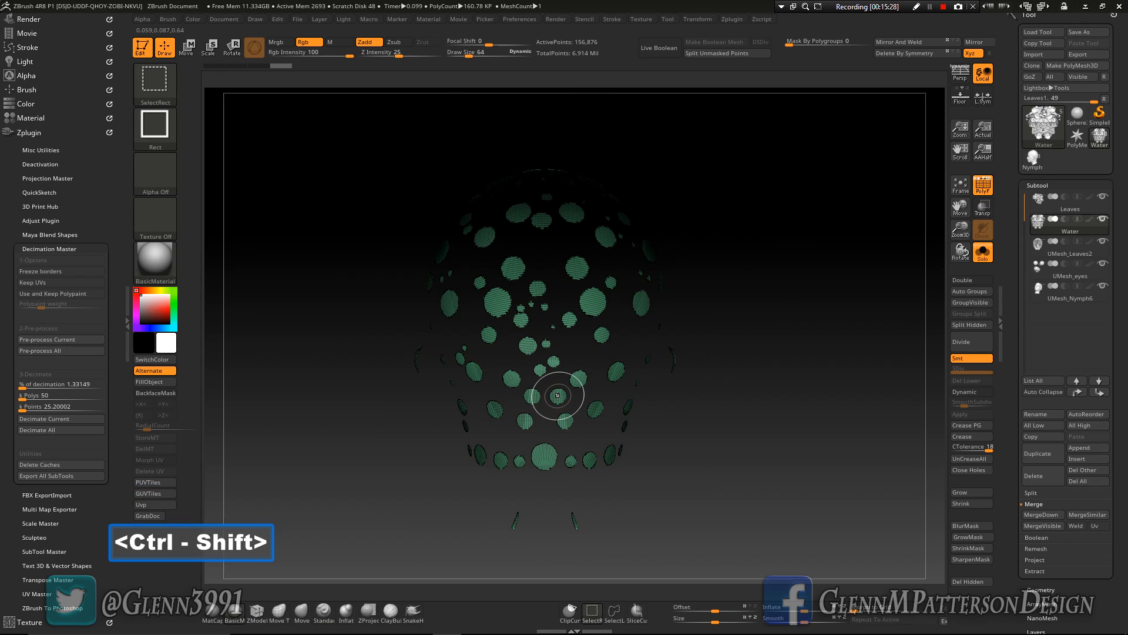
Invert the visibility to show only the leaf surfaces, delete the hidden stem cuts with Del Hidden, and undo back to the isolated cuts
left_click(558, 395, "ctrl+shift")
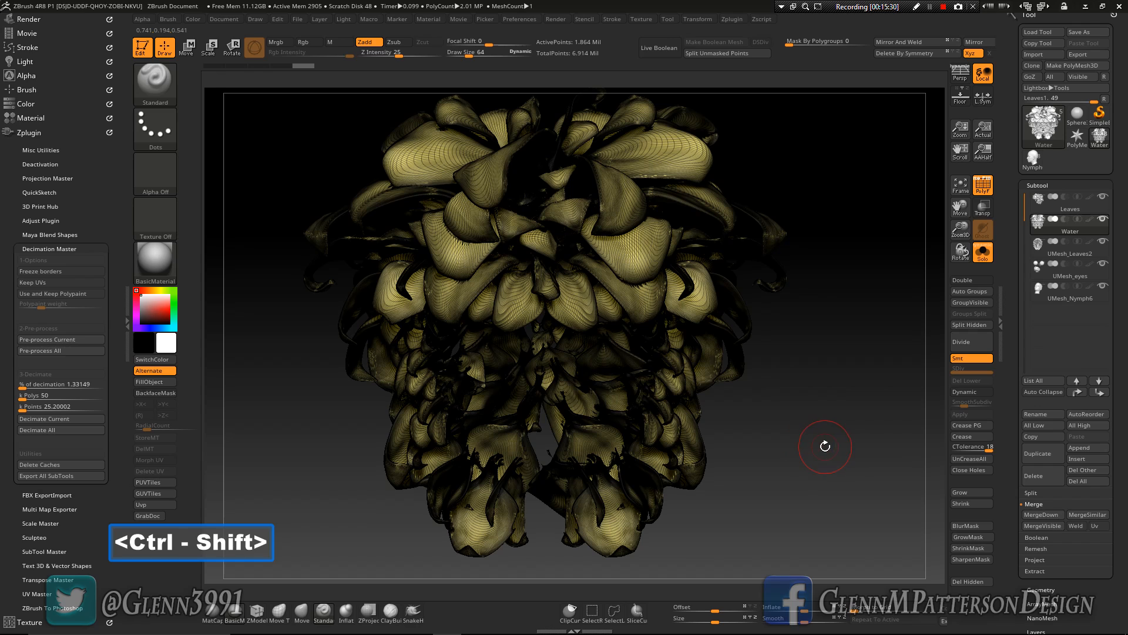
left_click_drag(1123, 568, 1123, 495)
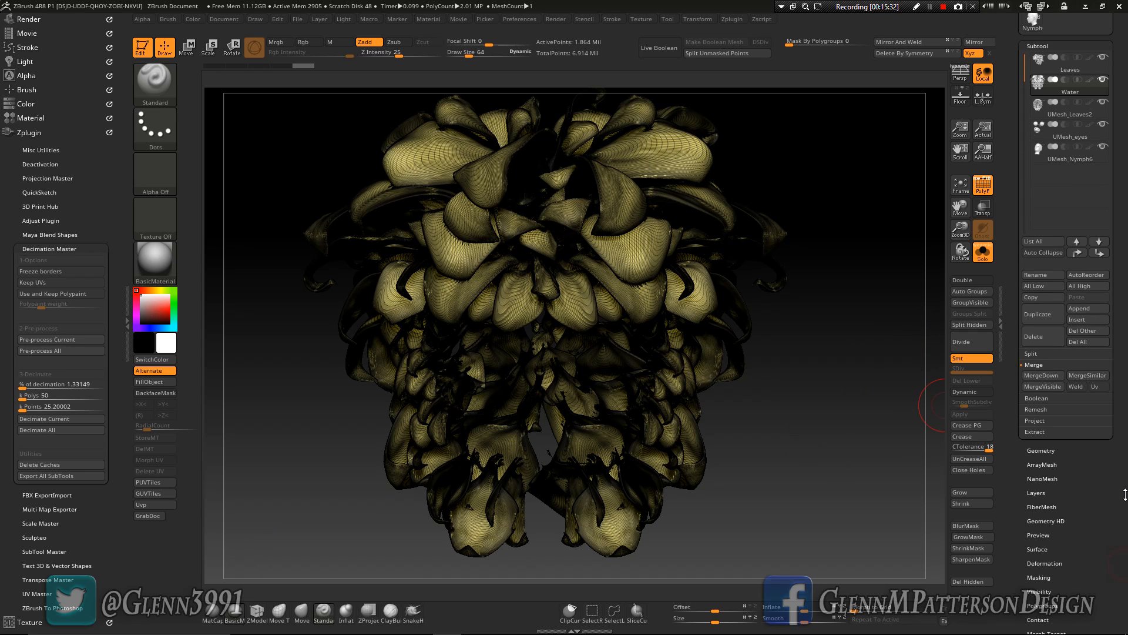
left_click(1041, 449)
left_click_drag(1089, 514, 1090, 540)
left_click(1046, 341)
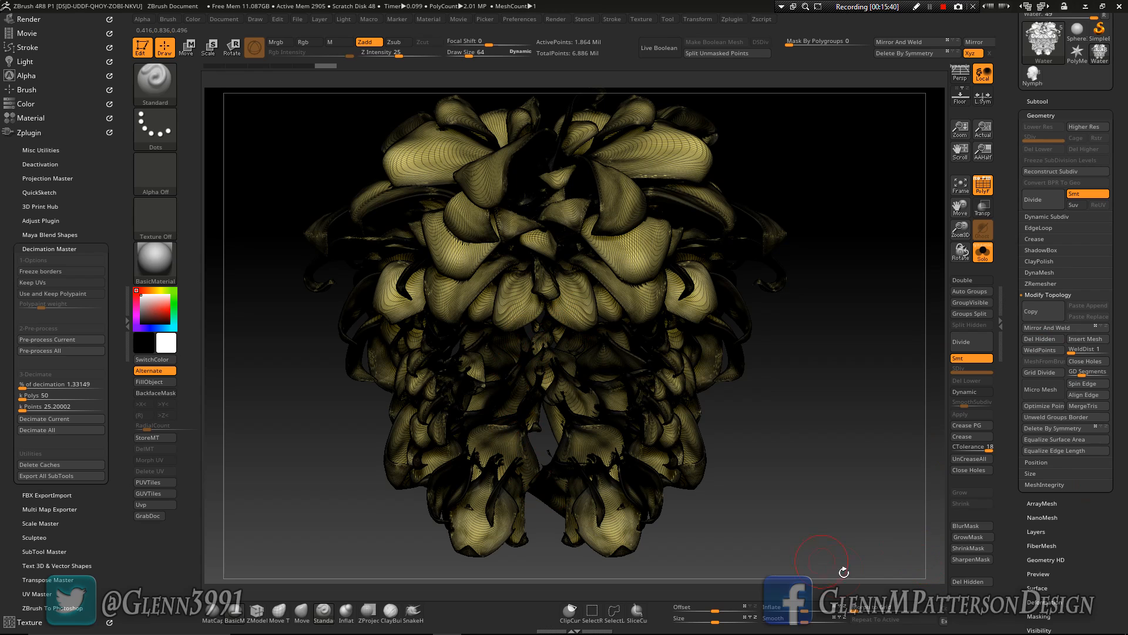
mouse_move(831, 491)
left_mouse_down()
mouse_move(816, 500)
mouse_move(827, 492)
left_mouse_up()
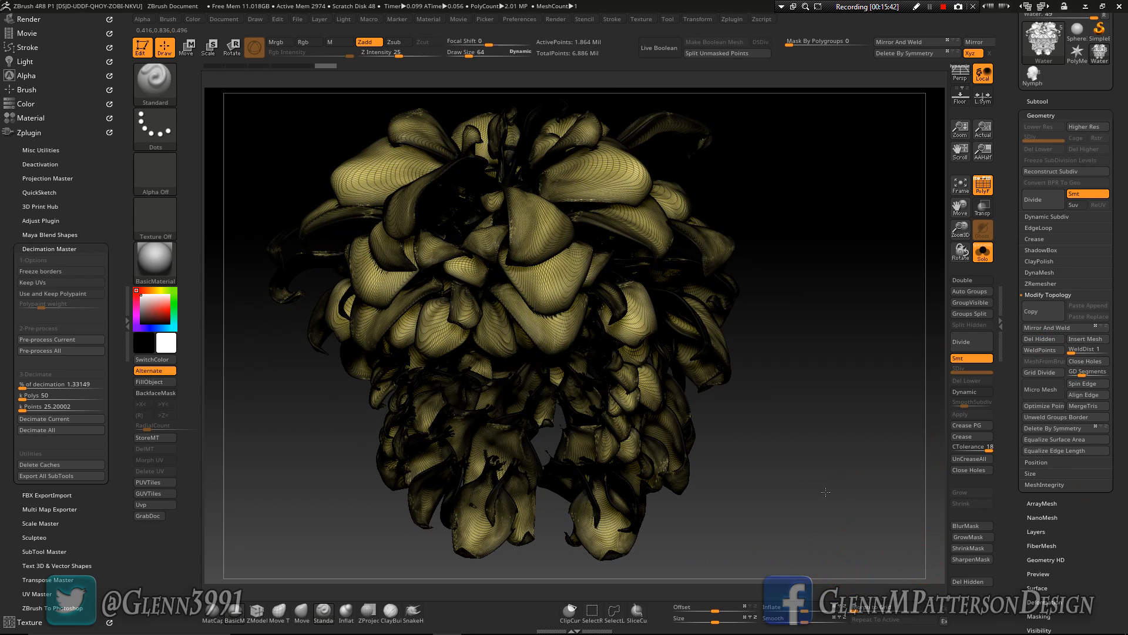
key("ctrl+z")
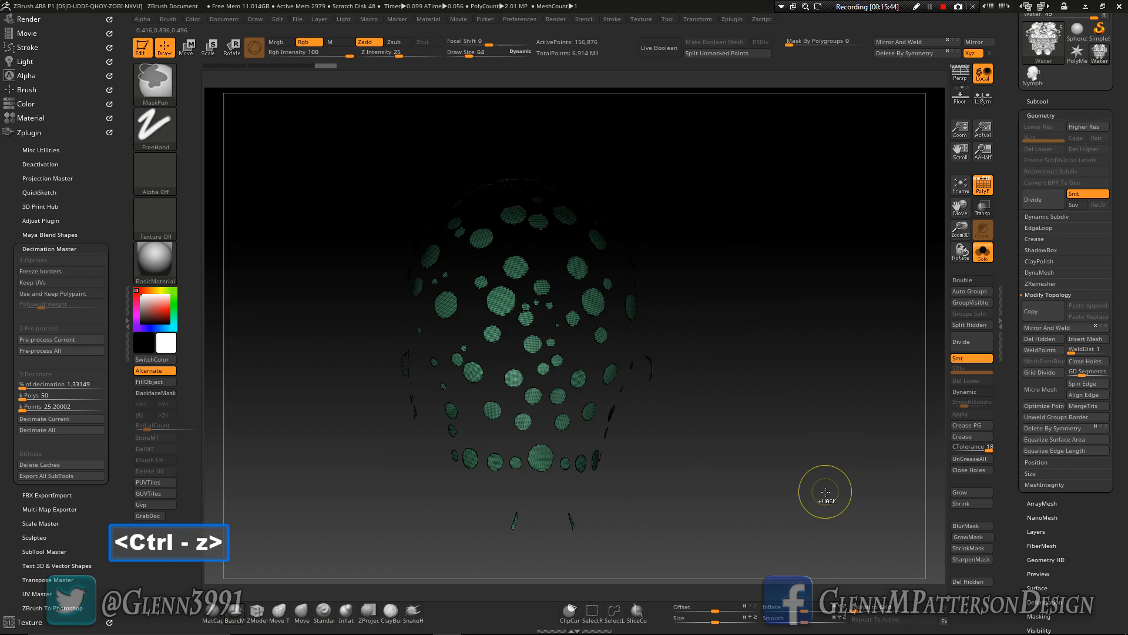
left_click_drag(1086, 545, 1091, 471)
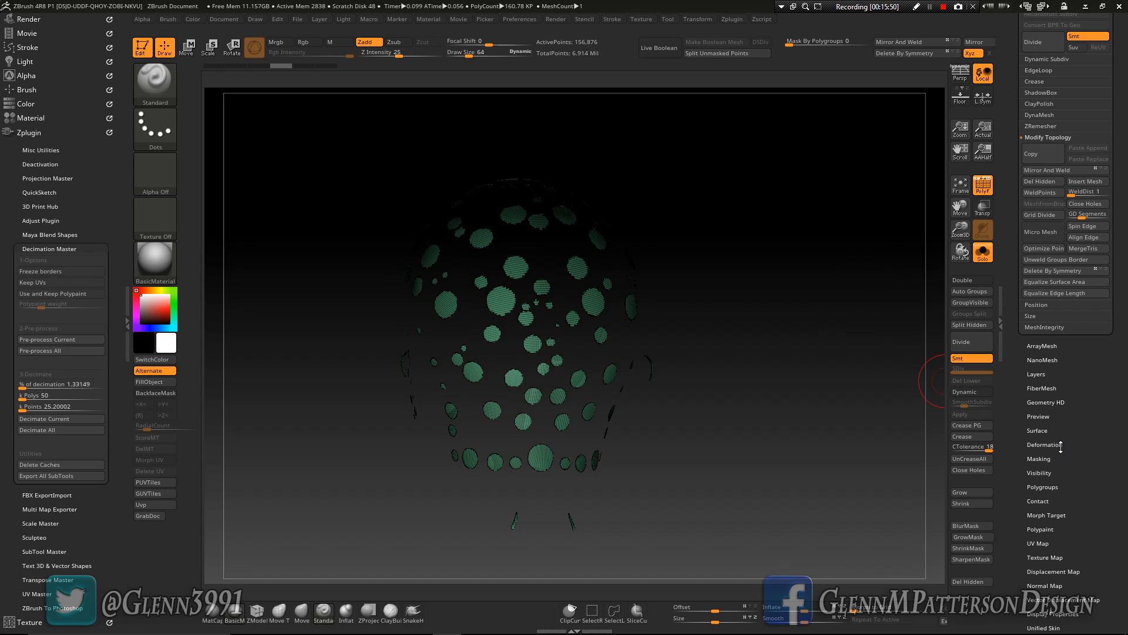
Turn on double-sided display for the isolated stem cuts of the Water subtool
left_click_drag(1086, 478, 1090, 459)
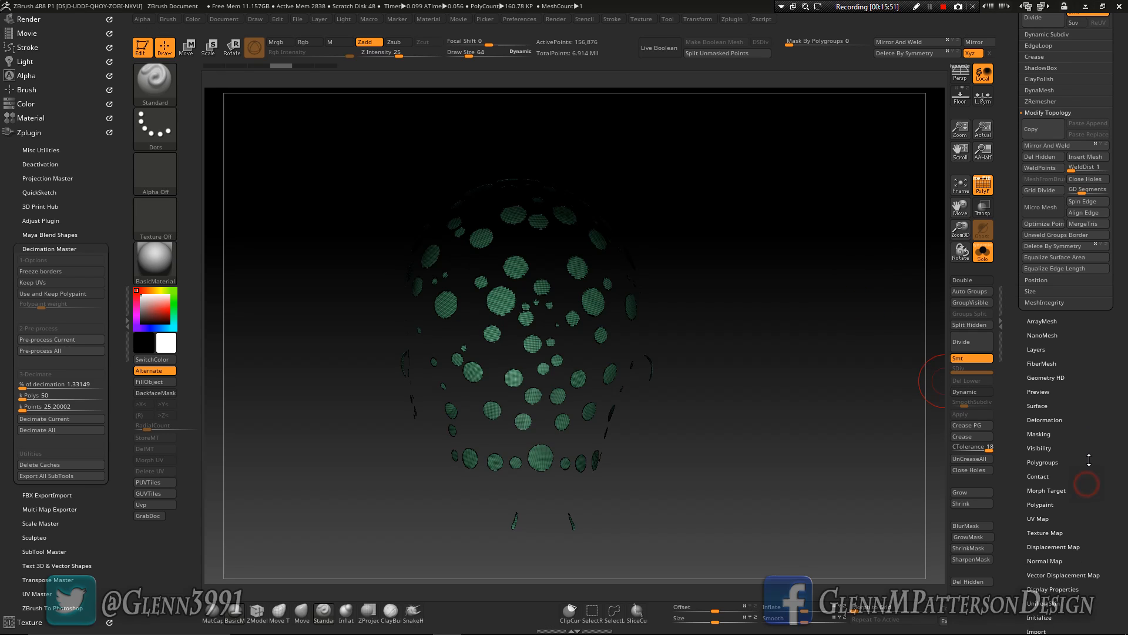
left_click(1046, 448)
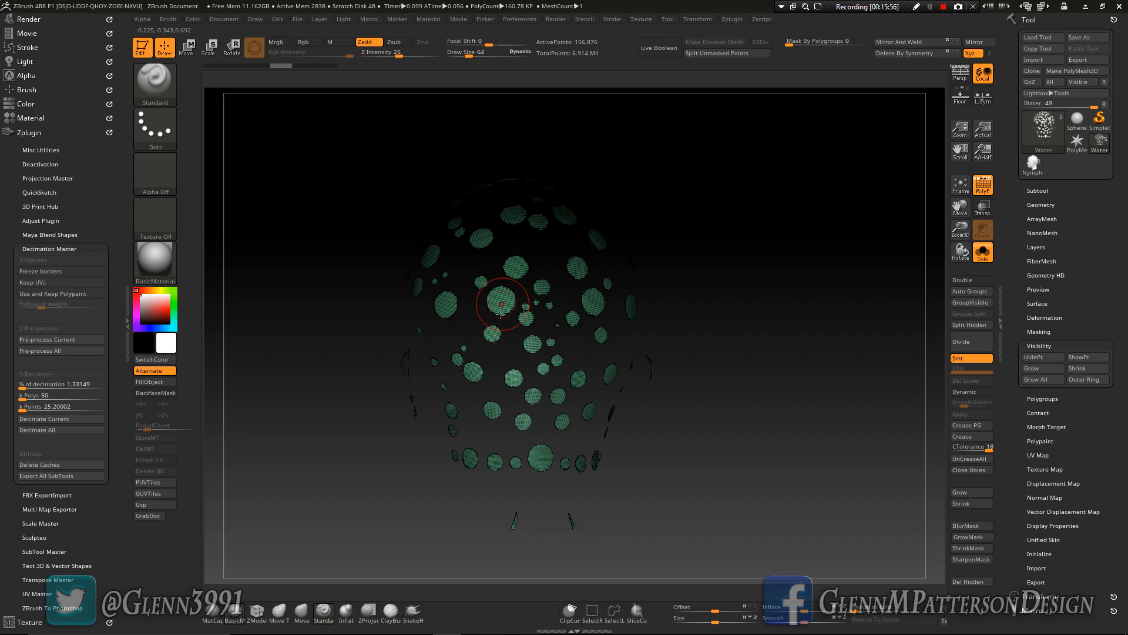
left_click_drag(511, 314, 484, 315)
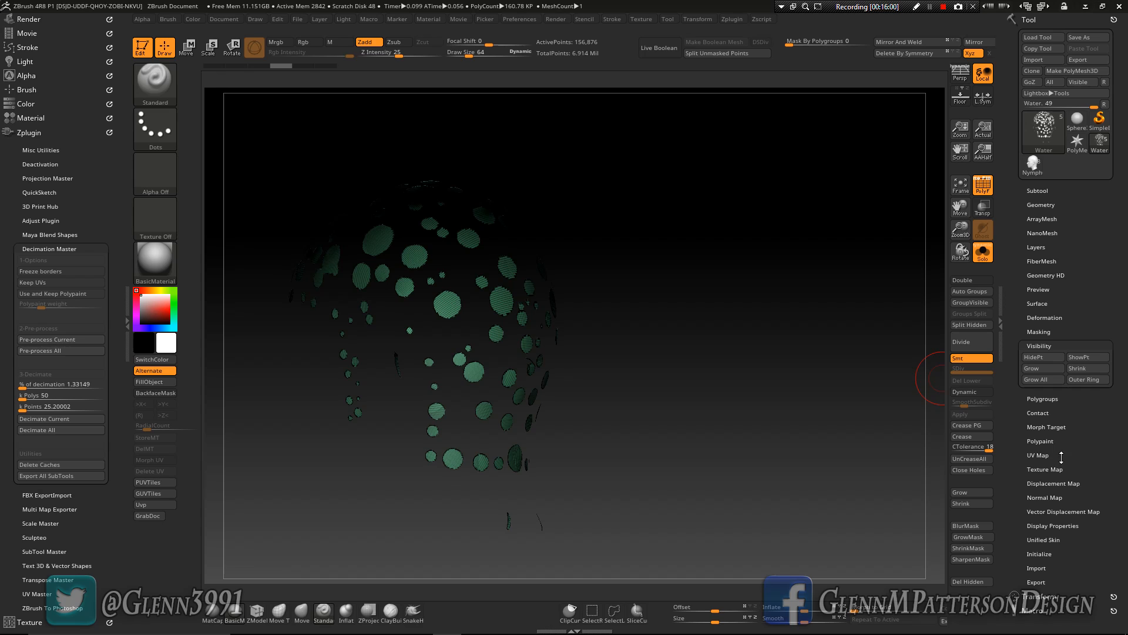
key("shift")
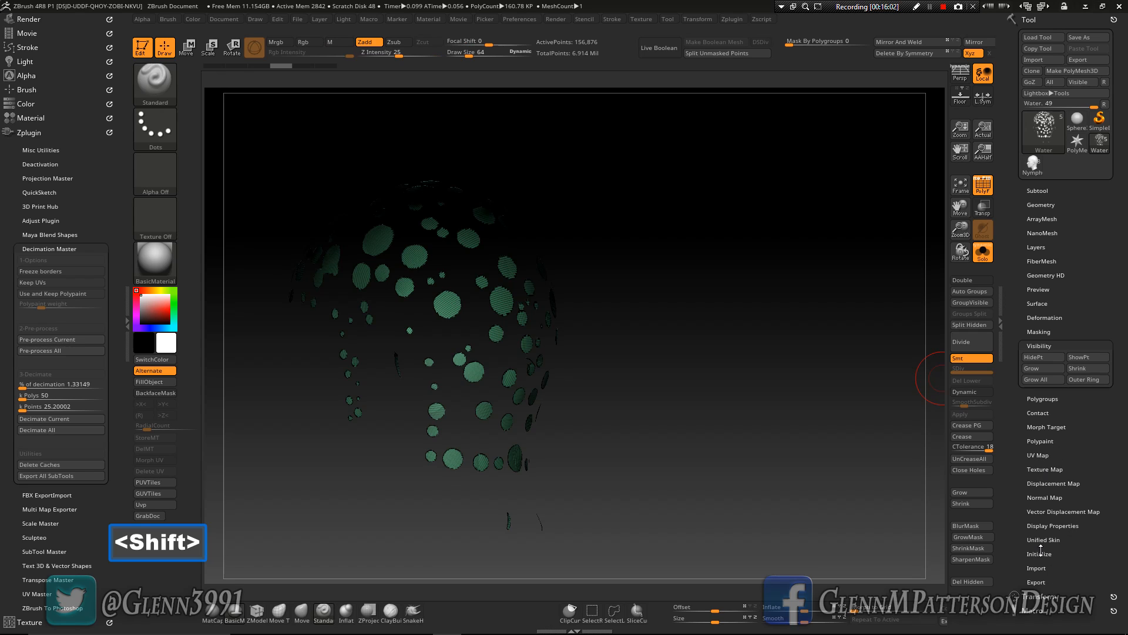
key("shift")
left_click(1052, 525)
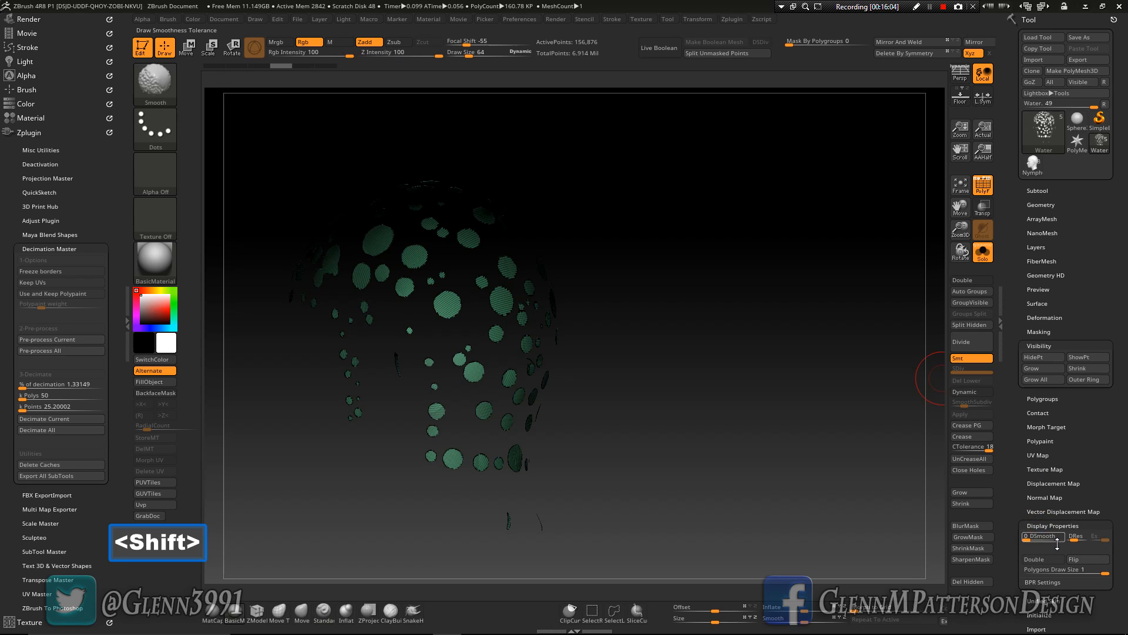
left_click(1039, 559)
mouse_move(761, 462)
left_mouse_down()
mouse_move(730, 461)
mouse_move(937, 353)
left_mouse_up()
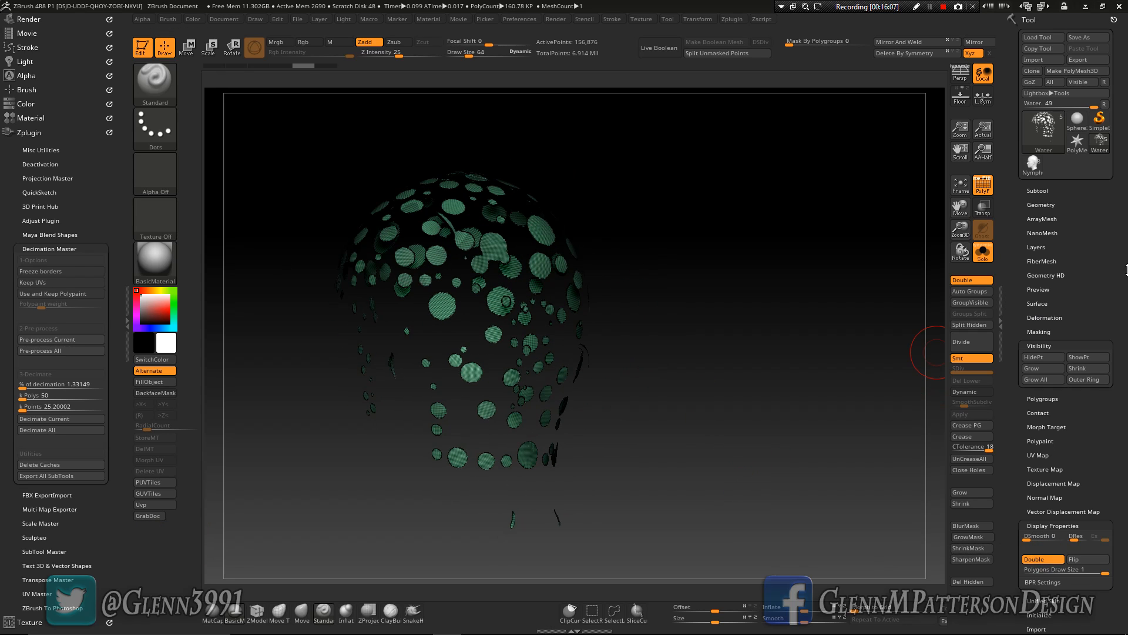
Grow the visible area of the Water subtool outward from the stem cuts several times with Grow Visibility
left_click(1038, 371)
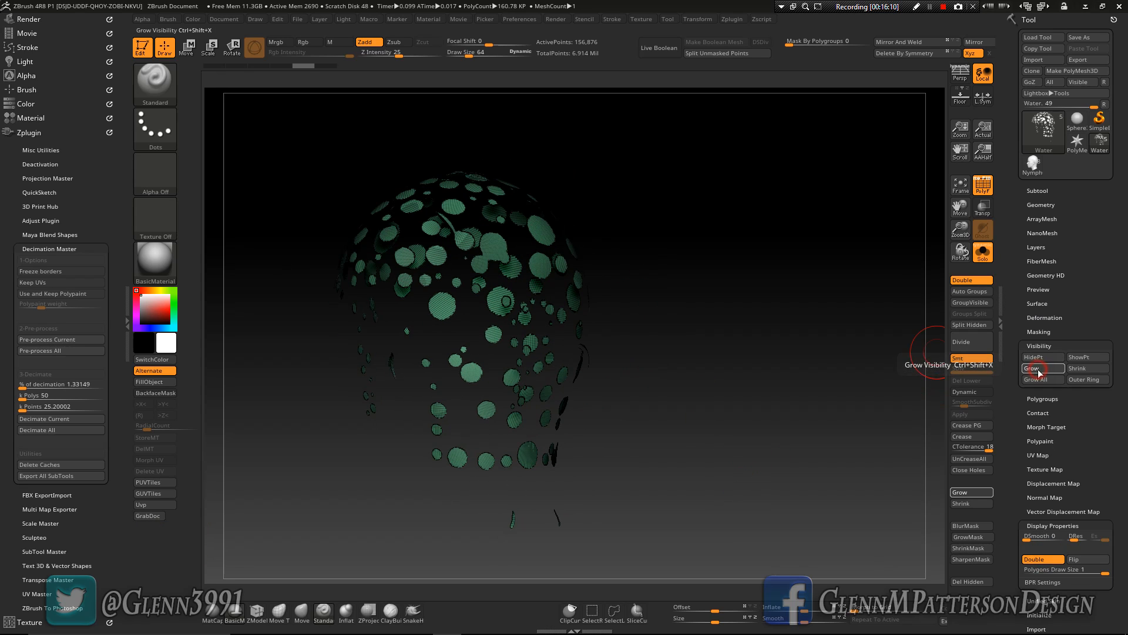
left_click(1038, 371)
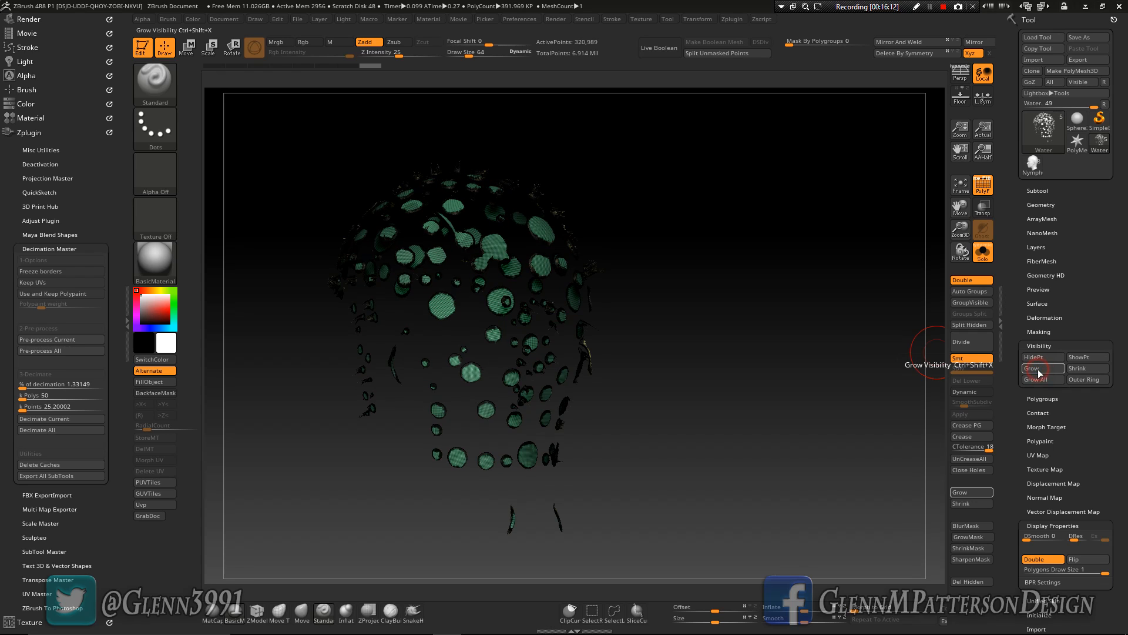
left_click(1038, 370)
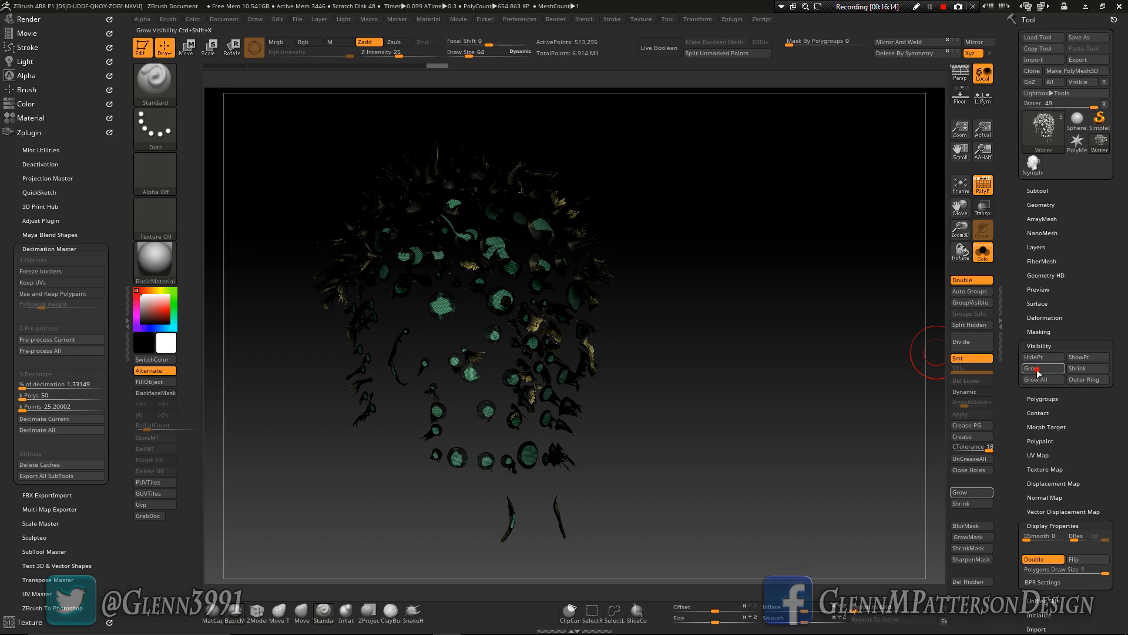
left_click(1037, 370)
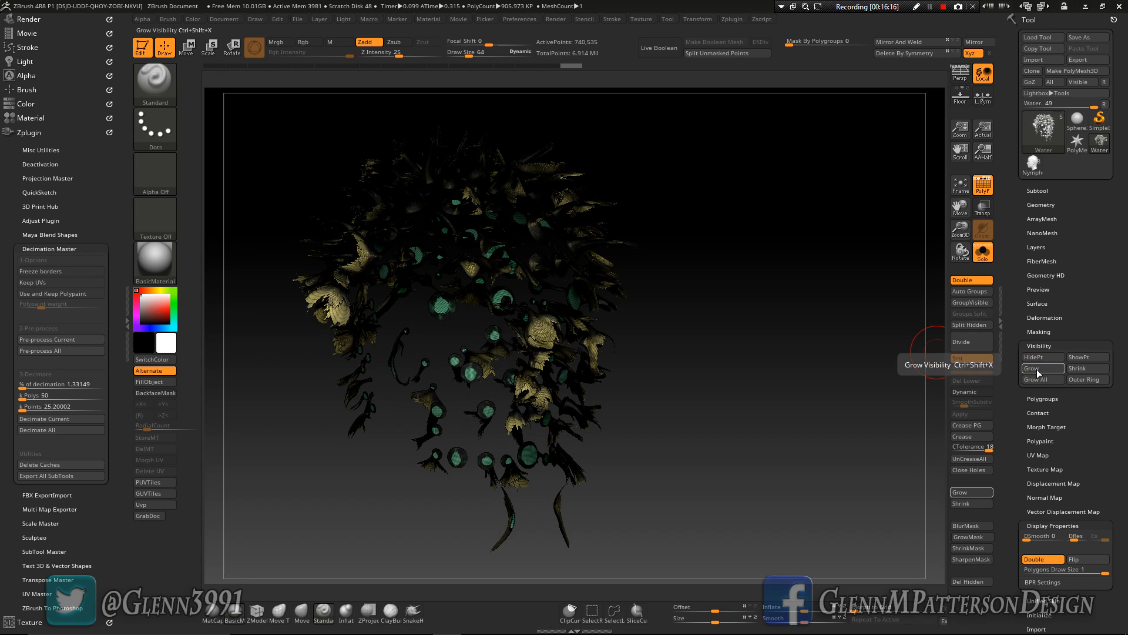
left_click(1037, 371)
left_click(1037, 370)
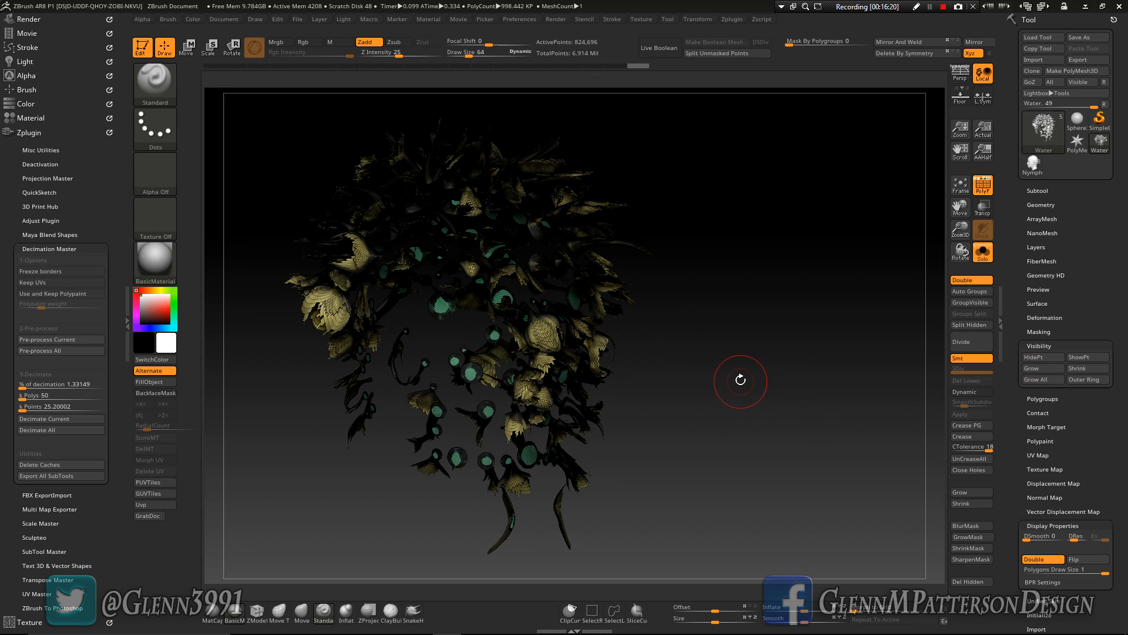
Invert the visibility to show only the outer leaf surfaces and delete the hidden stem area with Del Hidden
mouse_move(699, 326)
left_mouse_down("ctrl+shift")
mouse_move(790, 470)
mouse_move(893, 474)
mouse_move(780, 481)
left_mouse_up("ctrl+shift")
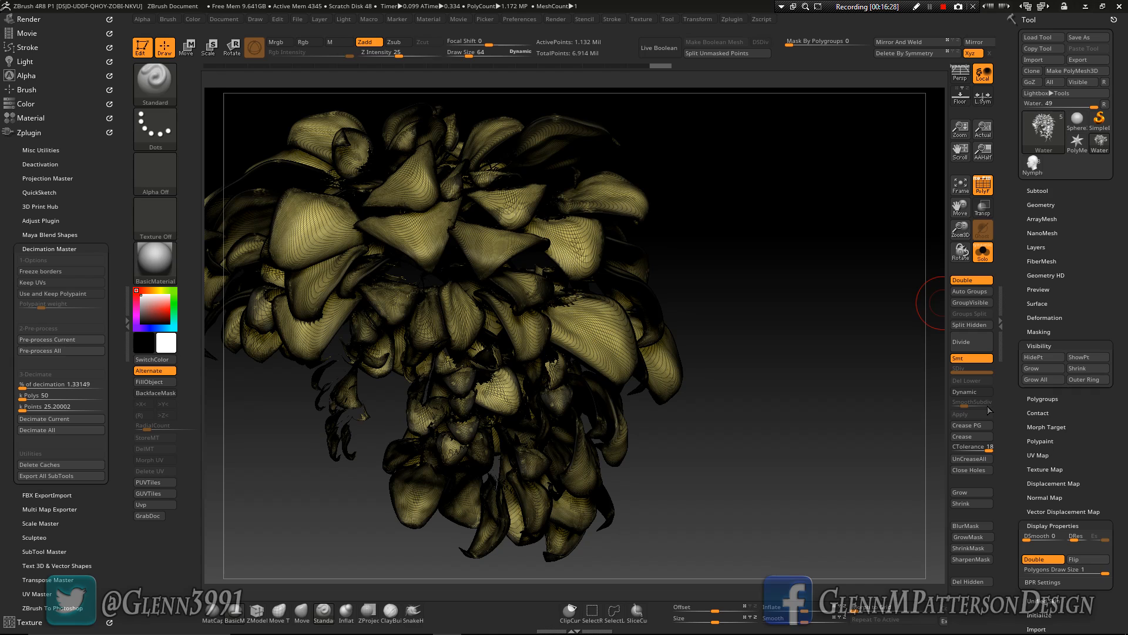
left_click(1035, 205)
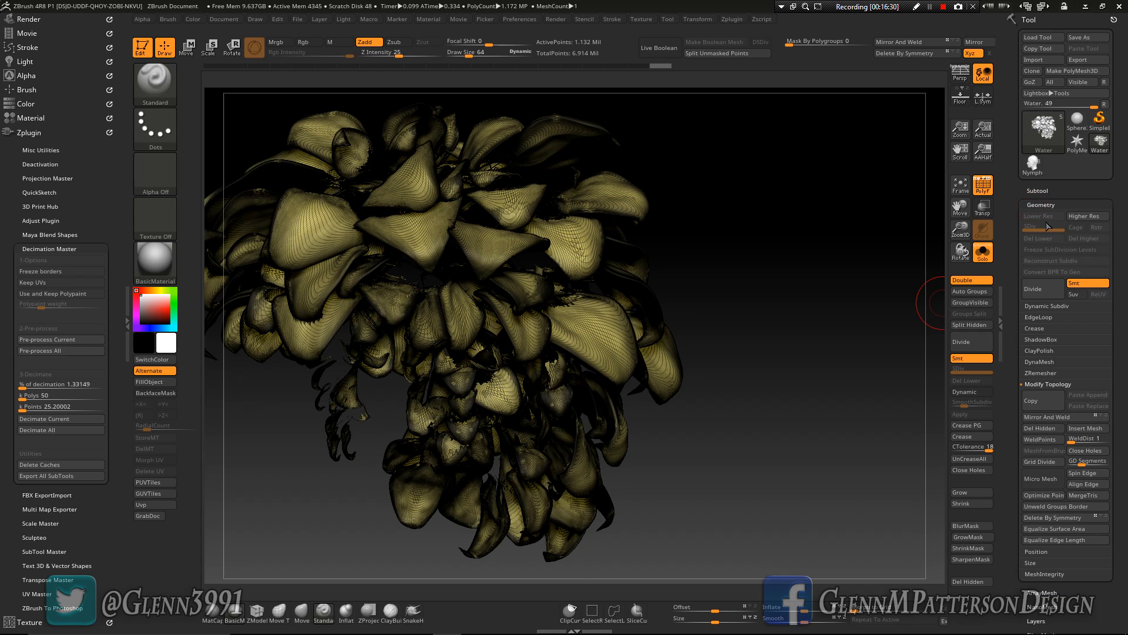
left_click(1040, 427)
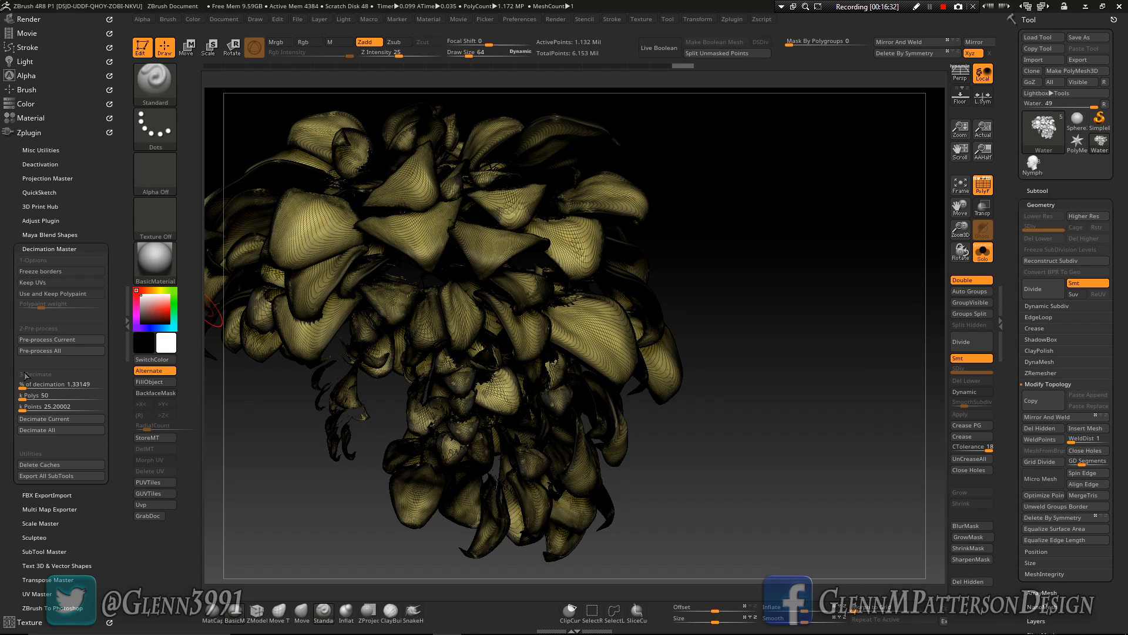
Pre-process the trimmed Water subtool with Decimation Master and decimate it to 50 k polys
left_click(58, 340)
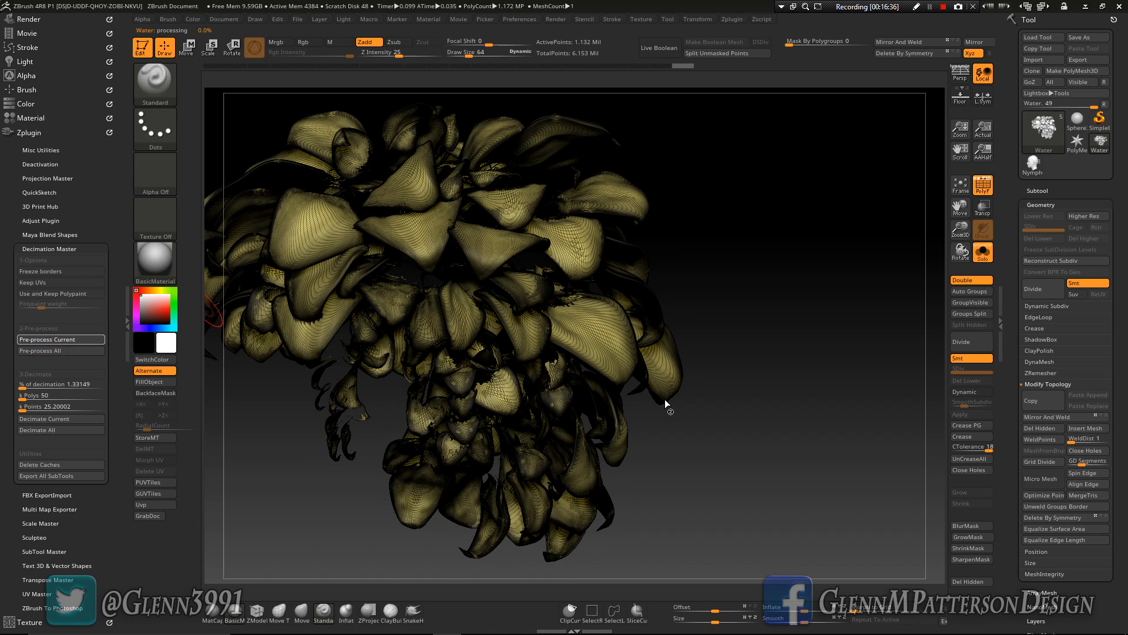
key("F9")
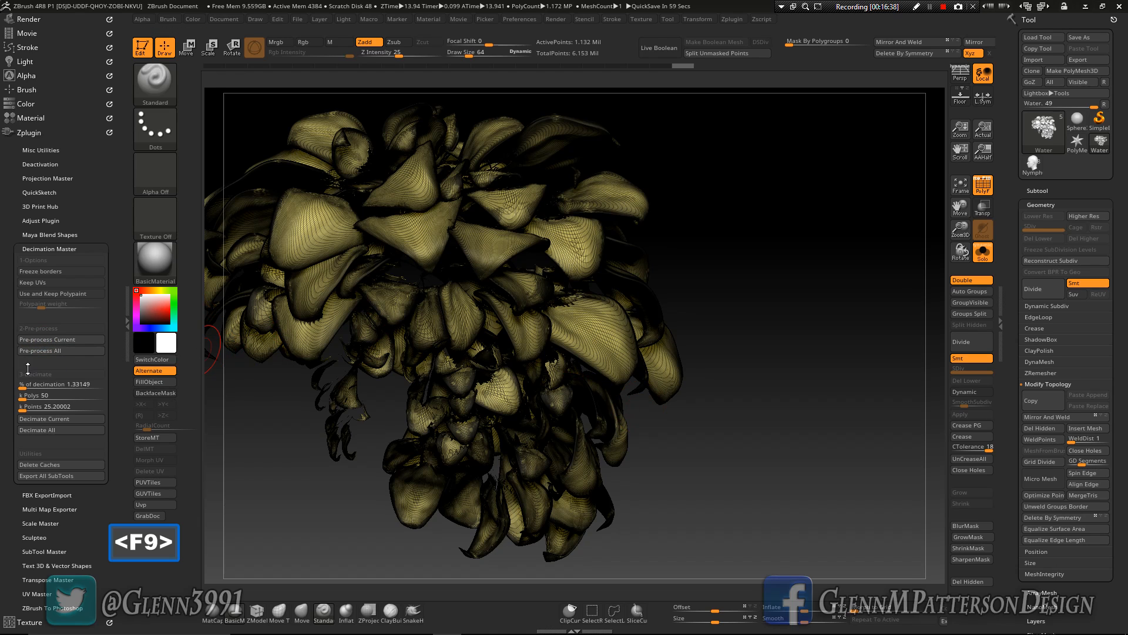
left_click(48, 398)
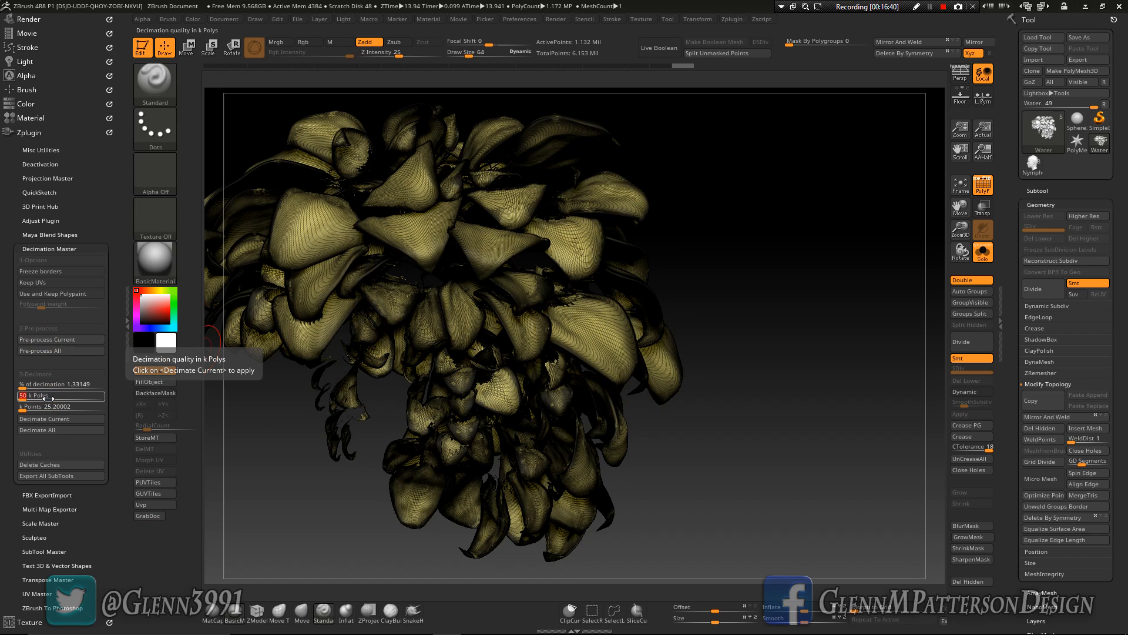
left_click_drag(24, 395, 50, 395)
left_click(49, 395)
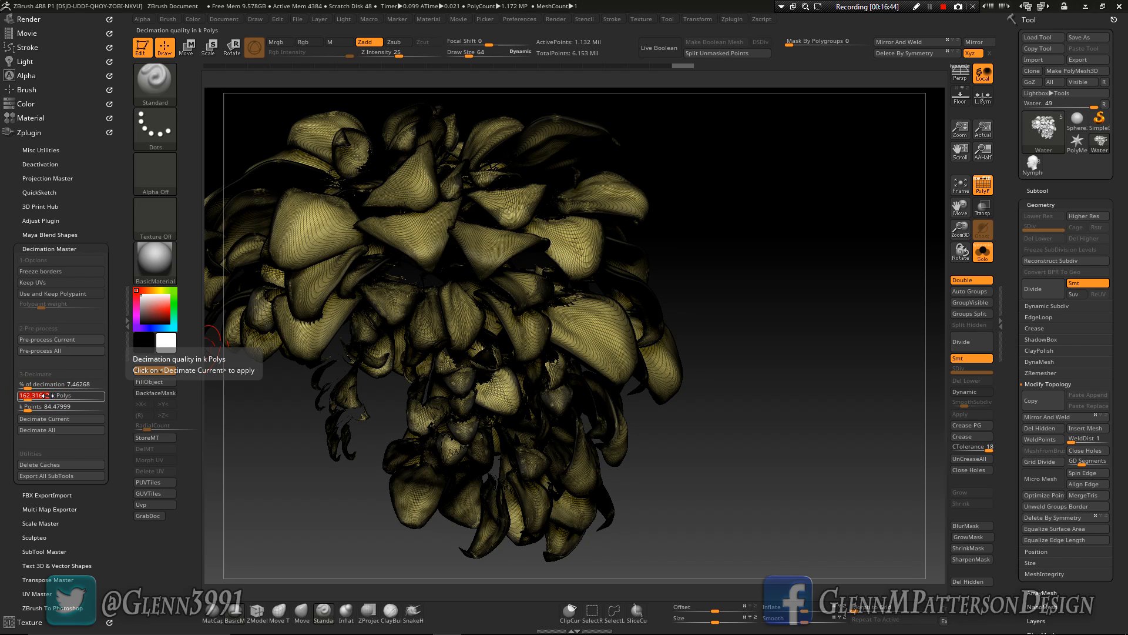
type("50")
key("Return")
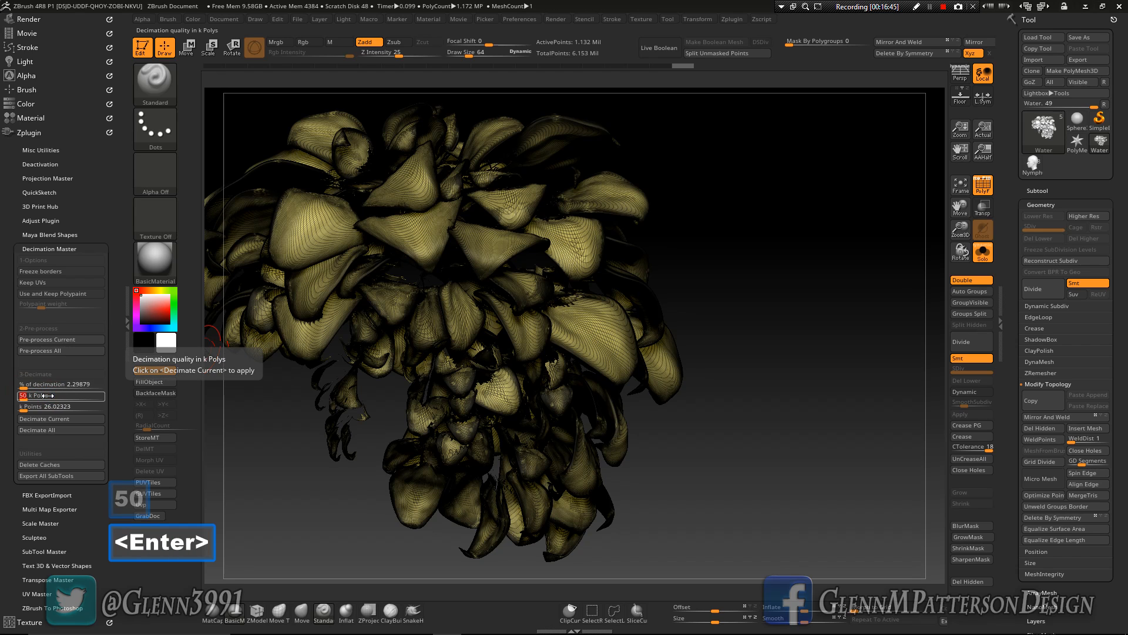
left_click(51, 419)
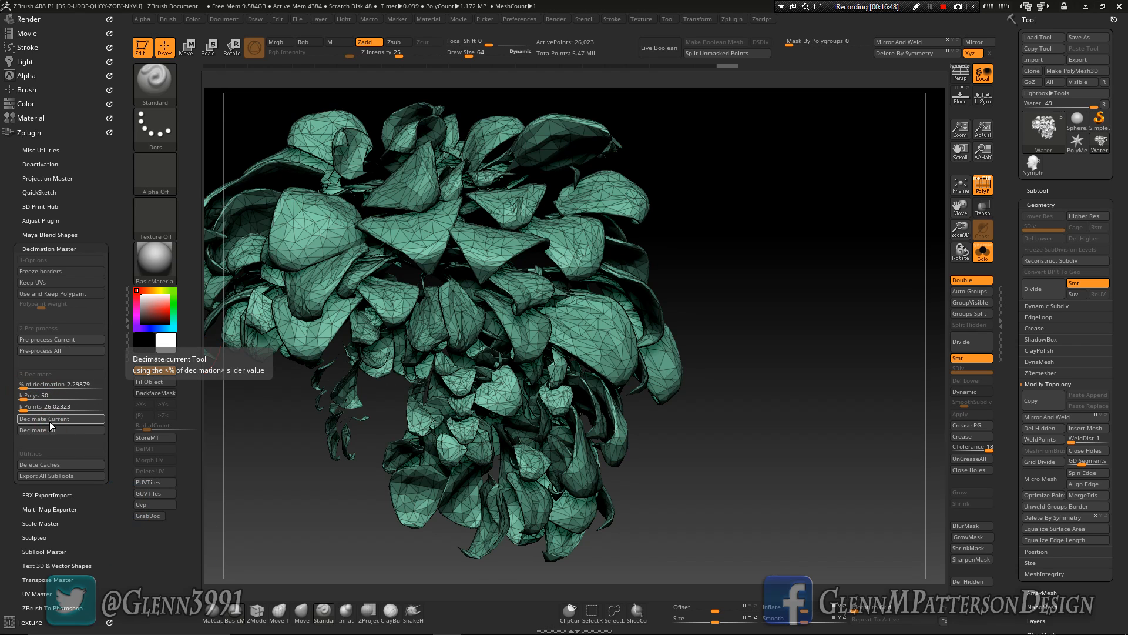
Assign the leaf polygons that face a straight top view to their own polygroup with Group Front
left_click_drag(702, 470, 943, 122)
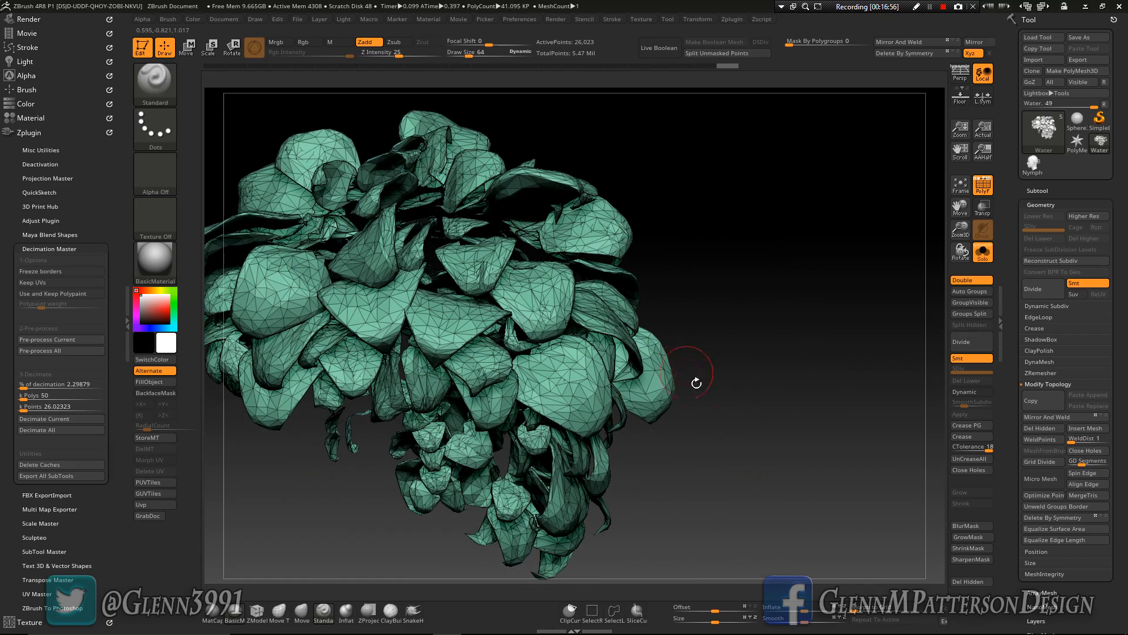
left_click_drag(765, 469, 784, 509)
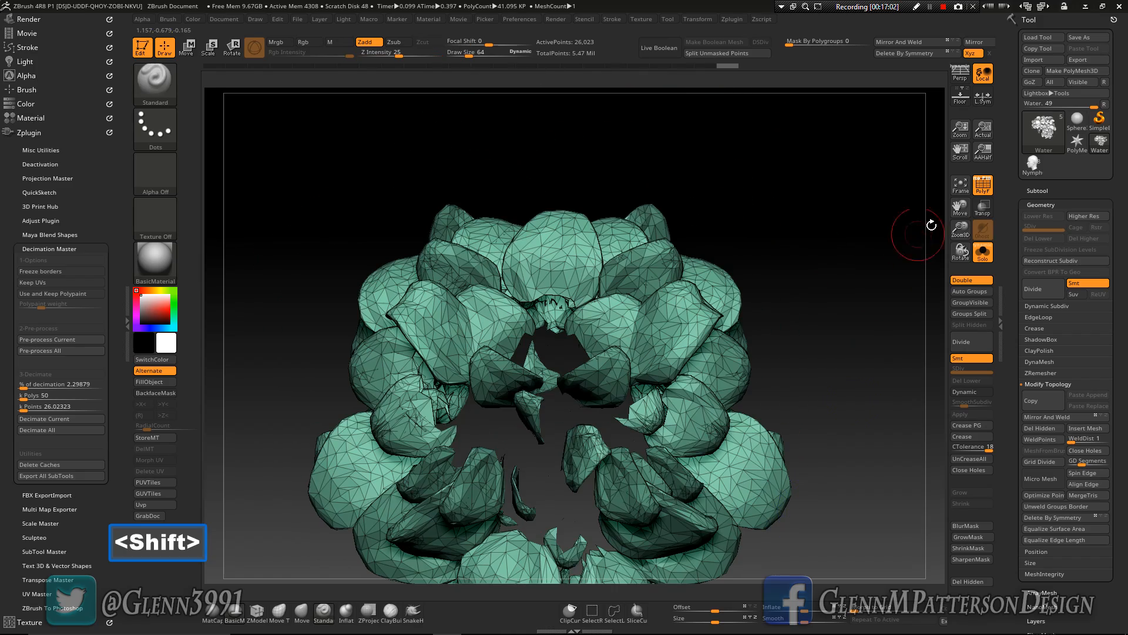
left_click(961, 185)
left_click_drag(1124, 416, 1124, 316)
mouse_move(862, 513)
left_mouse_down()
mouse_move(853, 302)
mouse_move(868, 513)
left_mouse_up()
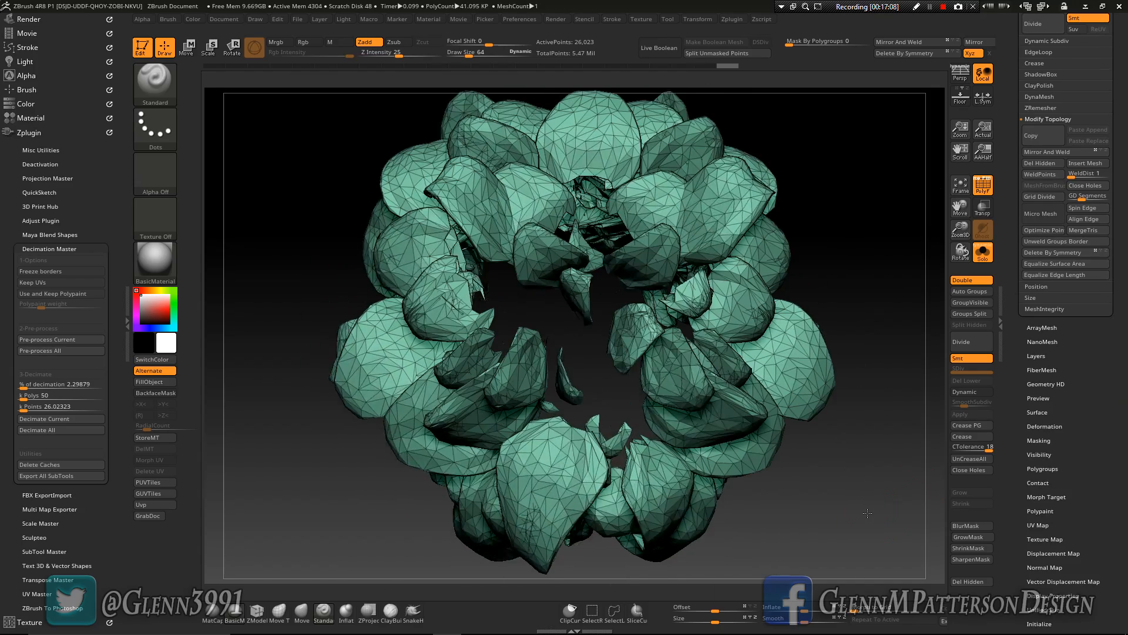
key("shift")
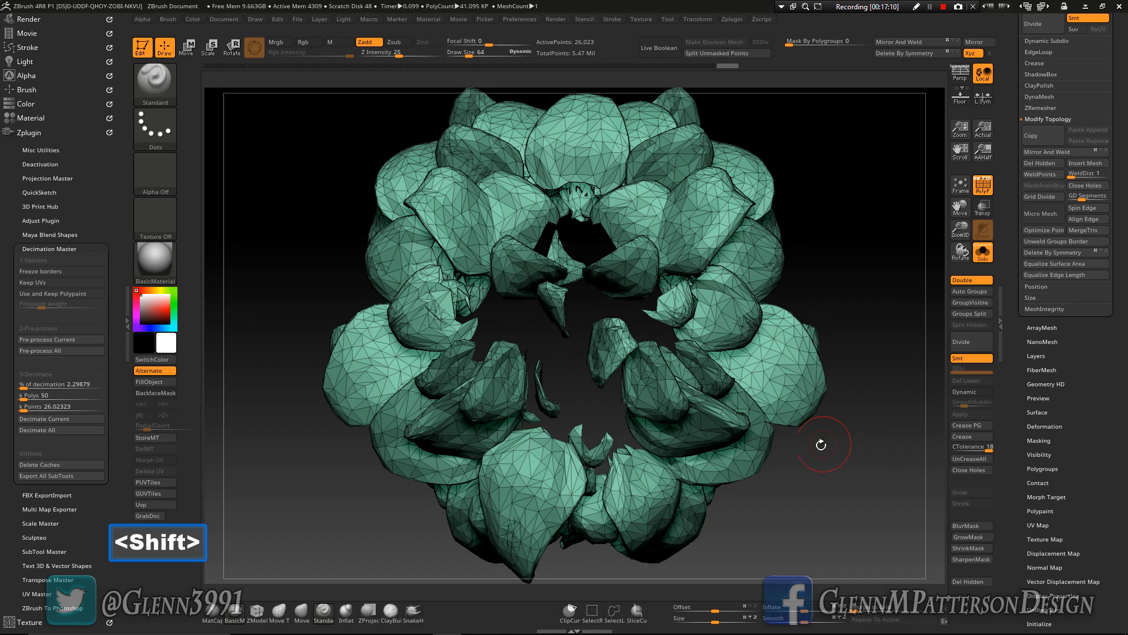
left_click(1043, 469)
scroll(1118, 430, "up", 6)
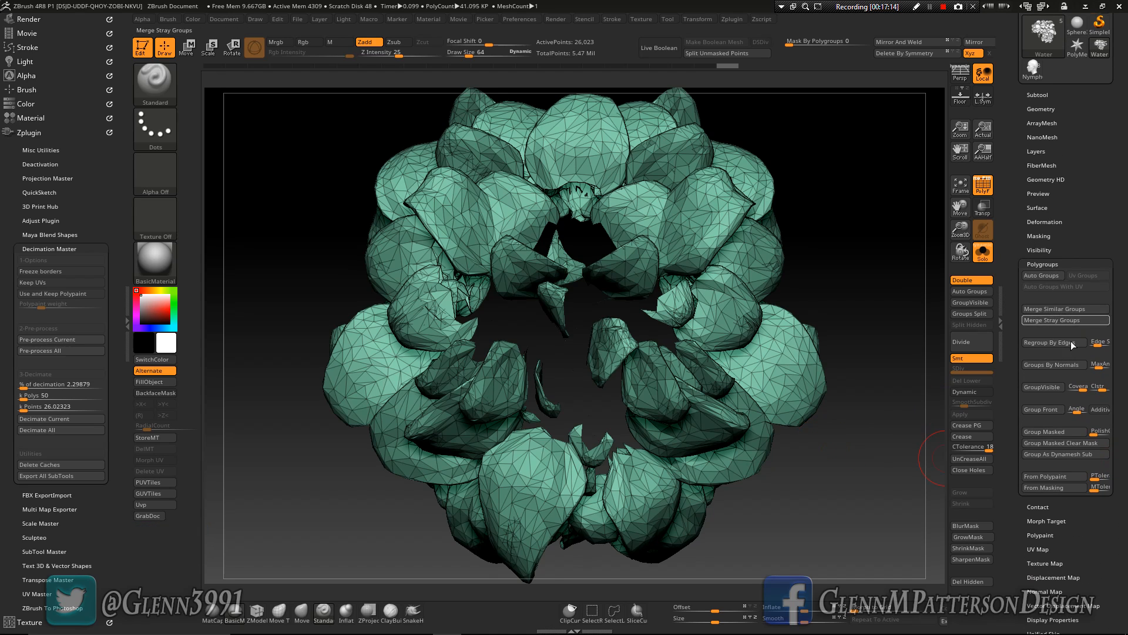
left_click(1044, 409)
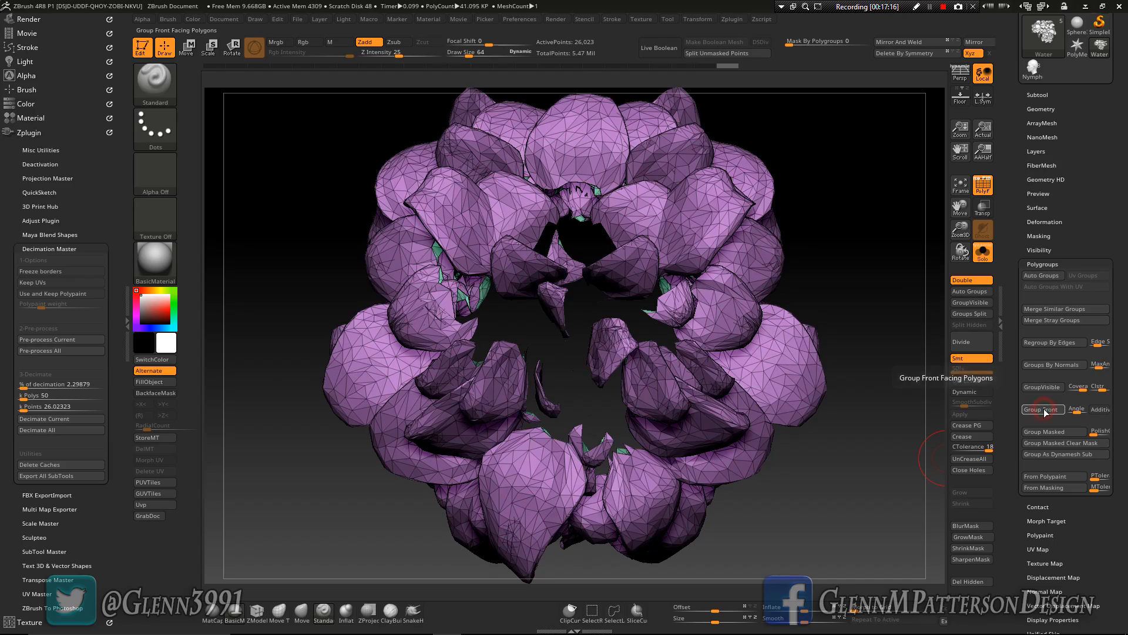
Examine the two leaf polygroups by isolating the undersides, inverting to the upward-facing surfaces, and showing everything again
left_click_drag(844, 510, 832, 315)
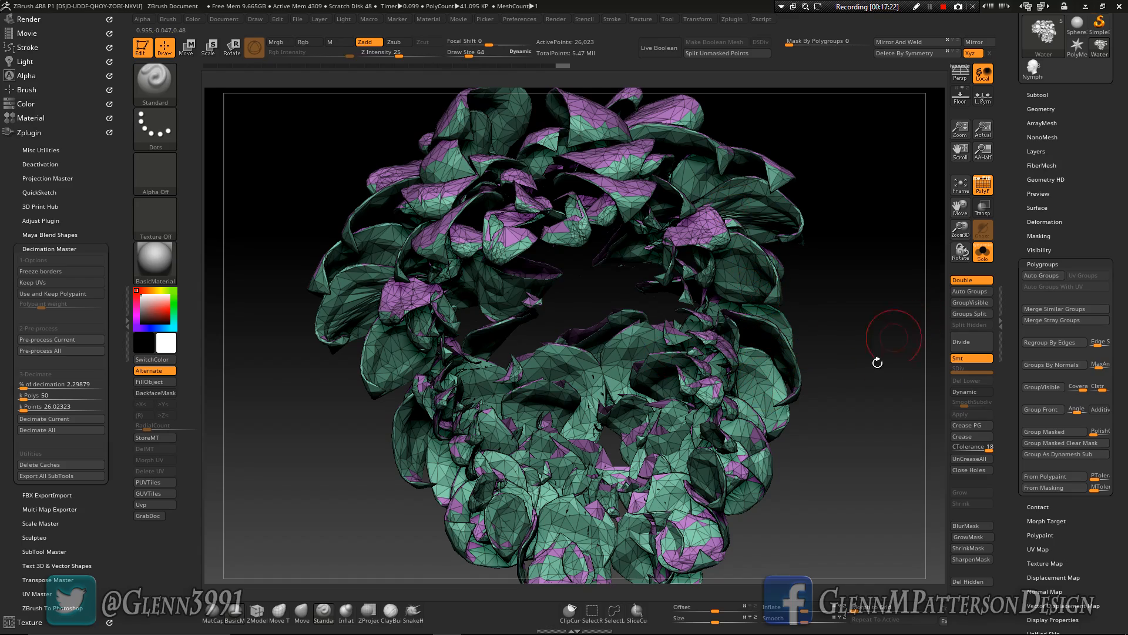
left_click_drag(860, 374, 851, 417)
key("ctrl+shift")
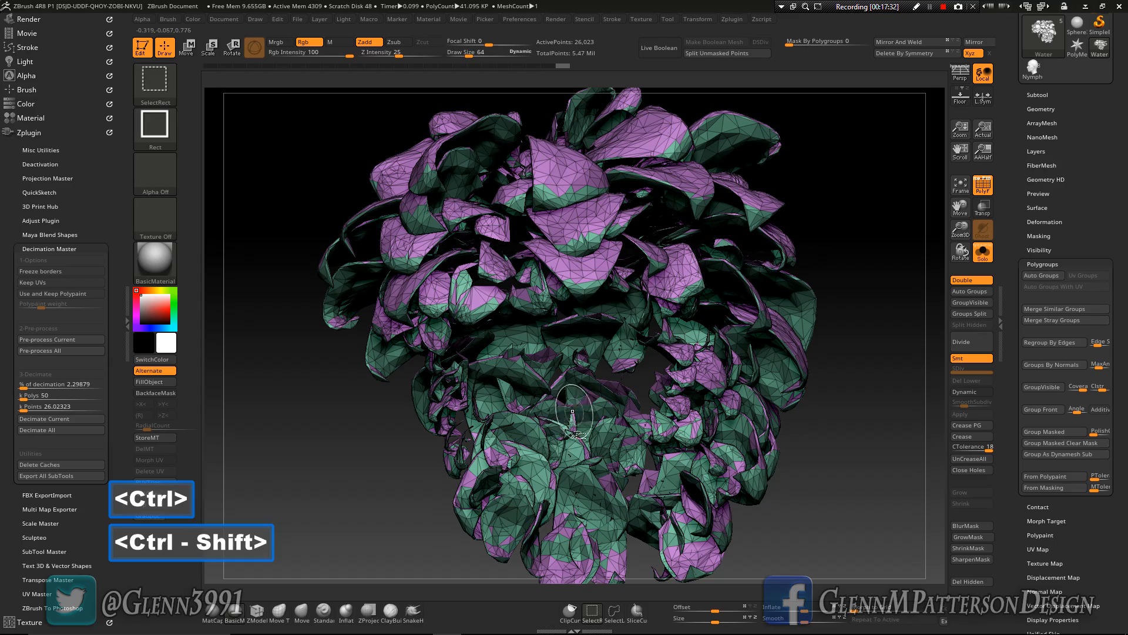
left_click(525, 436, "ctrl+shift")
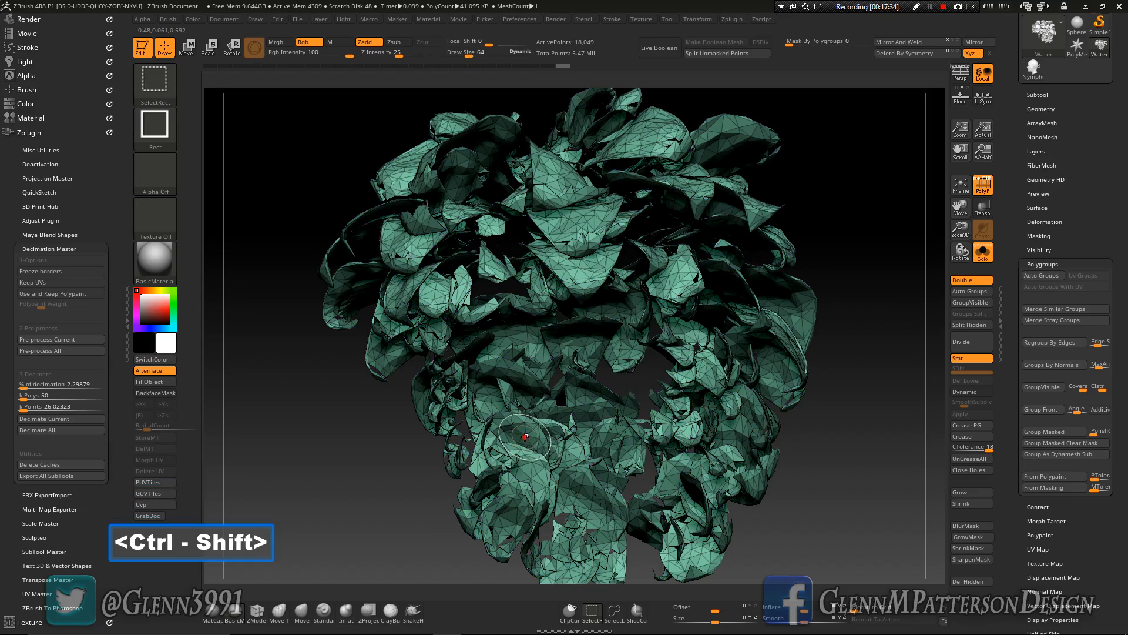
left_click(526, 435, "ctrl+shift")
left_click_drag(867, 345, 876, 380)
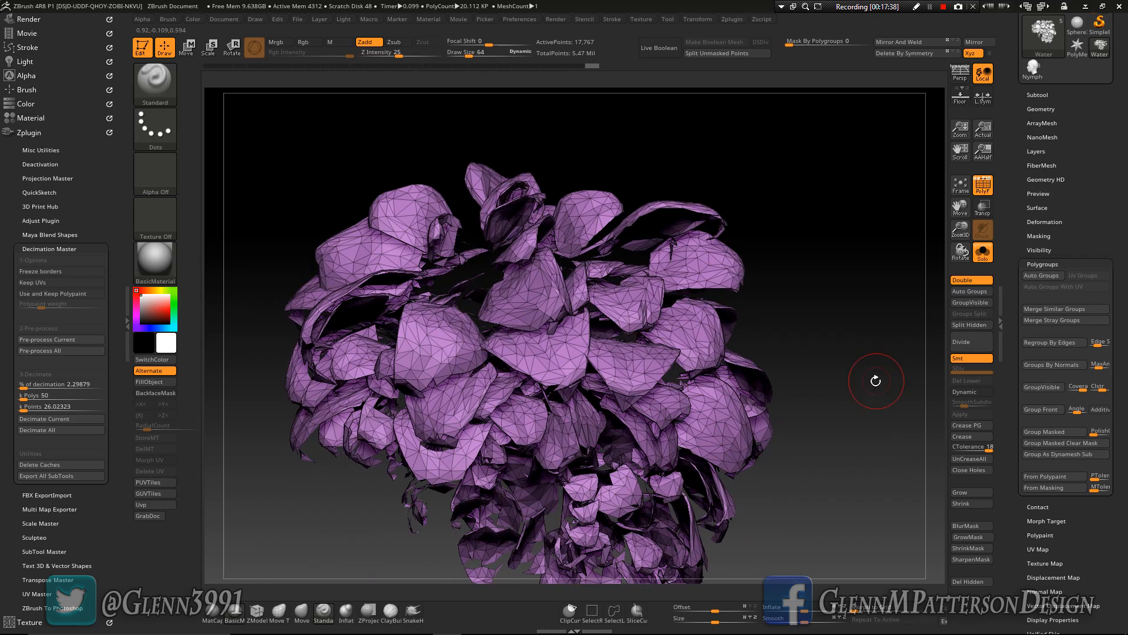
left_click(871, 371, "ctrl+shift")
Isolate the upward-facing leaf polygroup and delete the hidden underside polygons with Del Hidden
left_click_drag(864, 342, 875, 414)
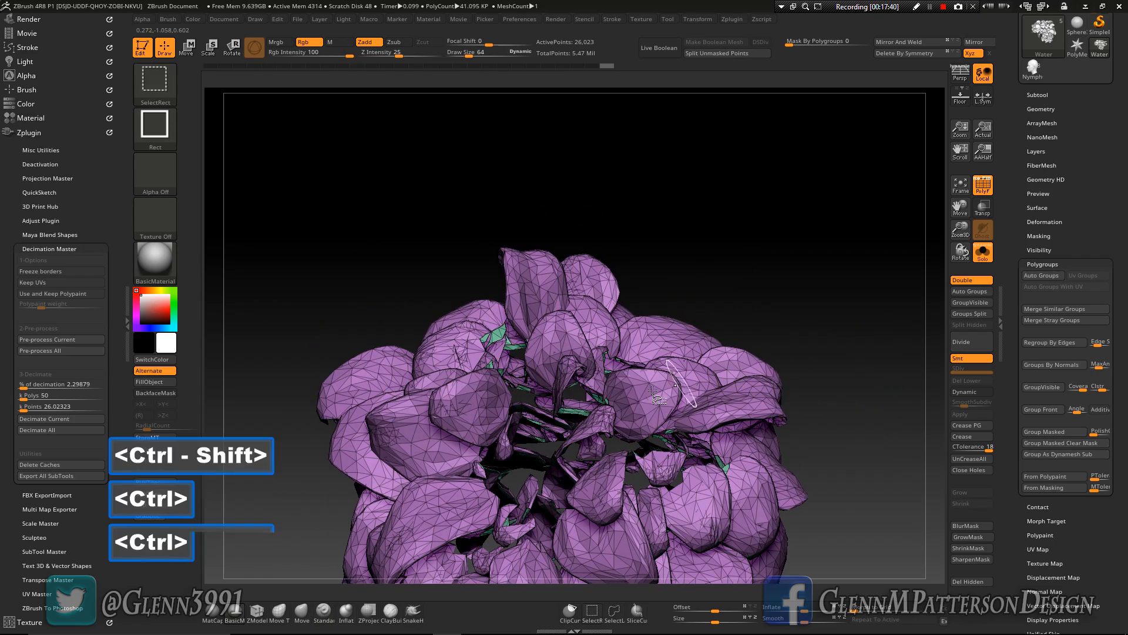
left_click(652, 387, "ctrl+shift")
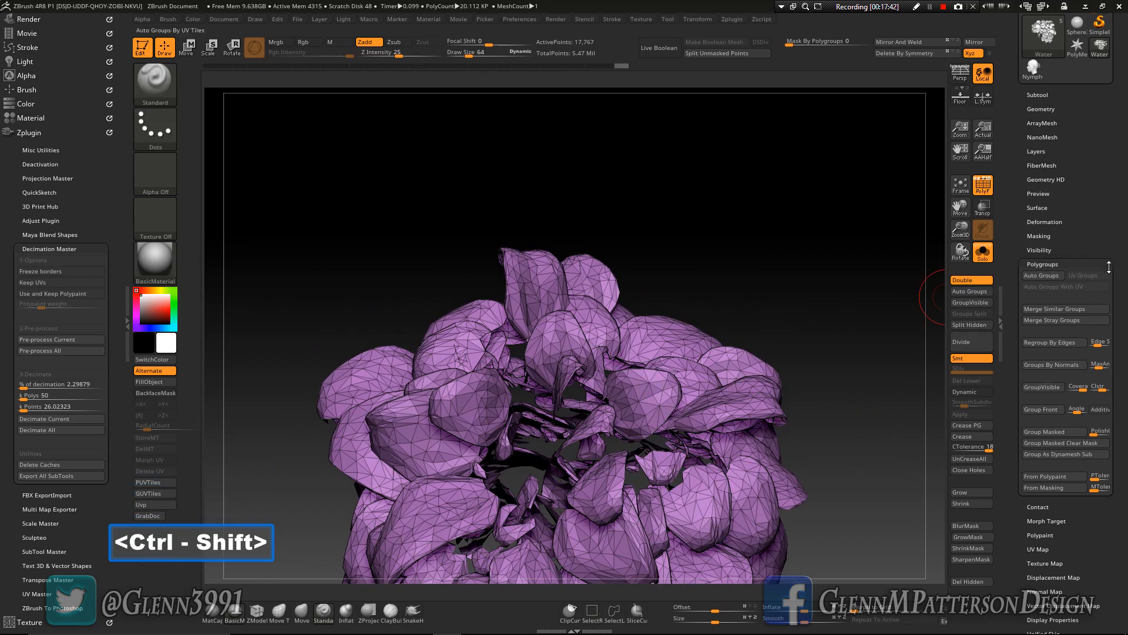
left_click(1050, 110)
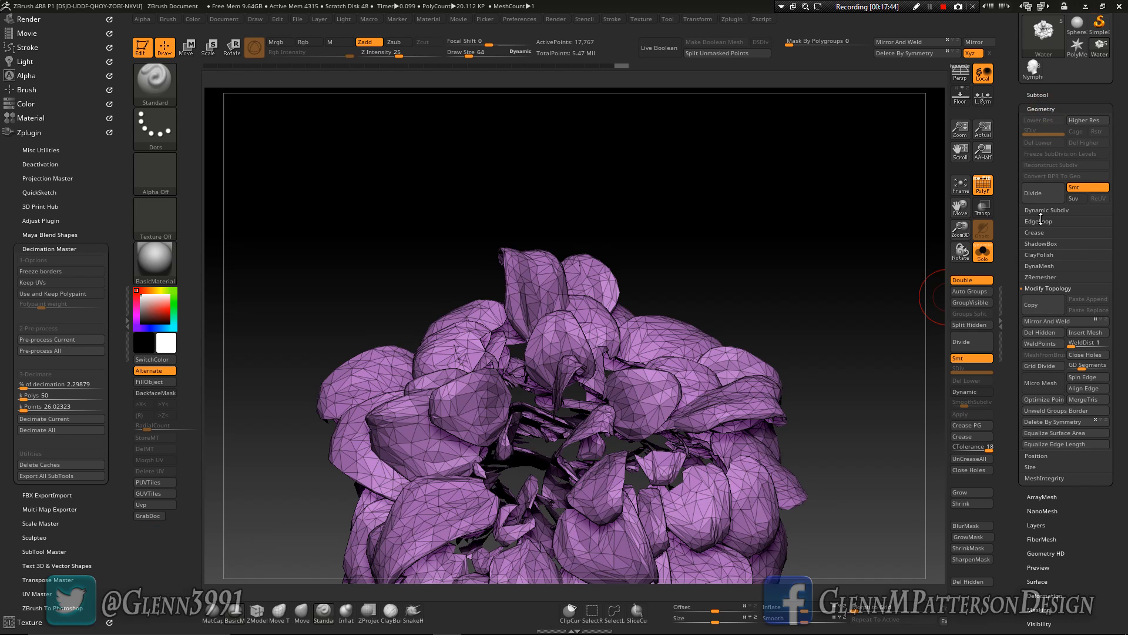
left_click(1039, 332)
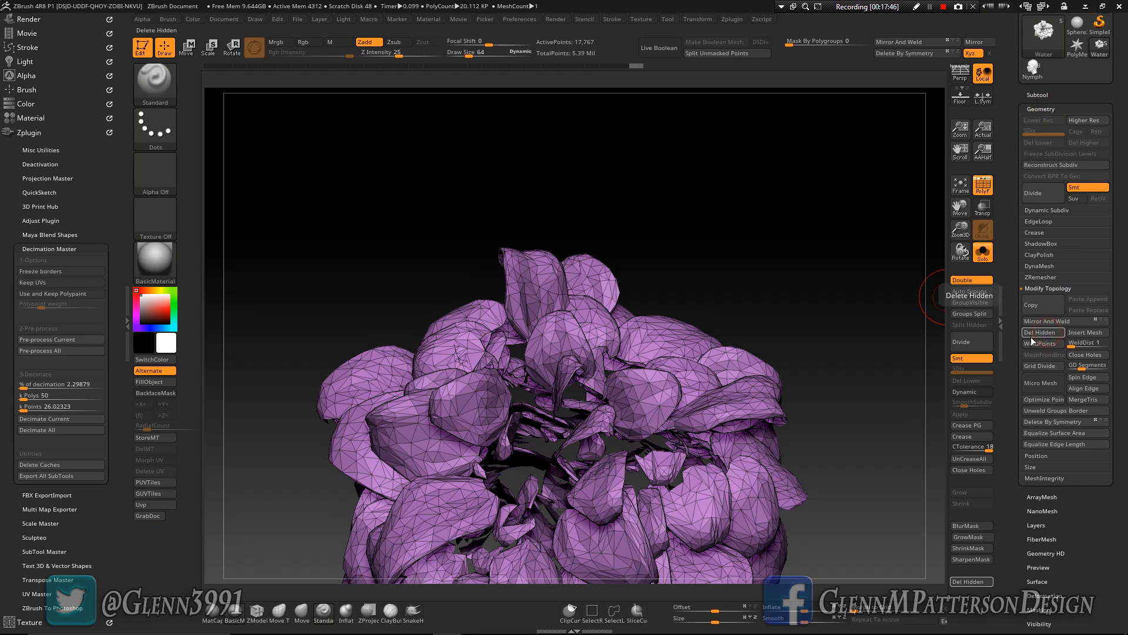
left_click_drag(857, 453, 814, 351, "shift")
left_click_drag(960, 234, 960, 257)
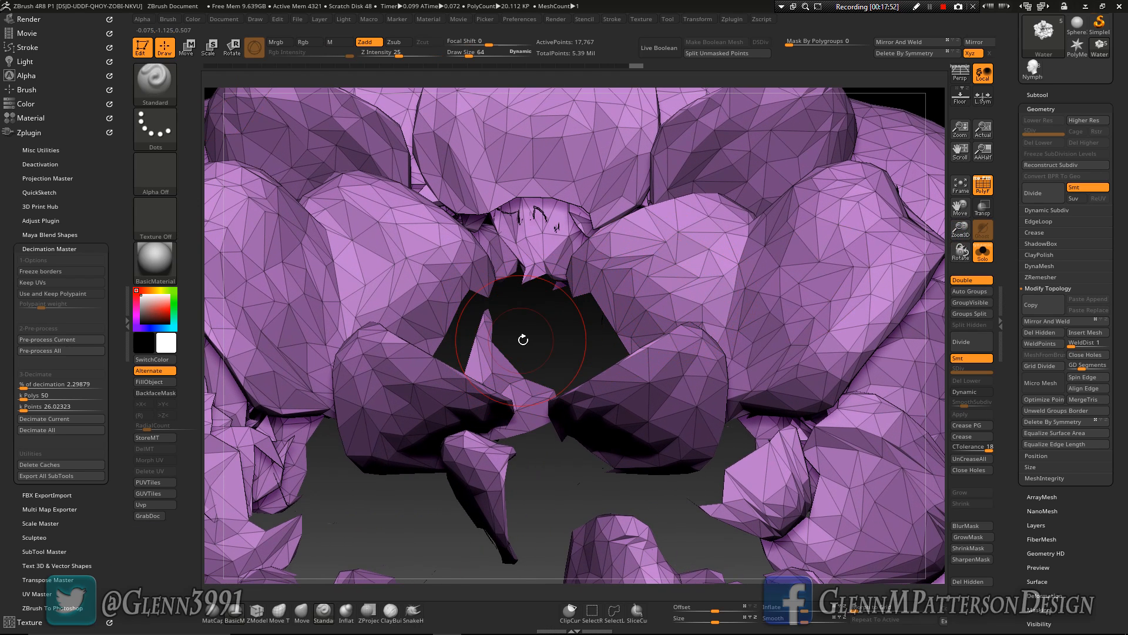
Insert a NanoMesh of small cubes on all polygons of the Water mesh with the ZModeler brush
key("b")
key("z")
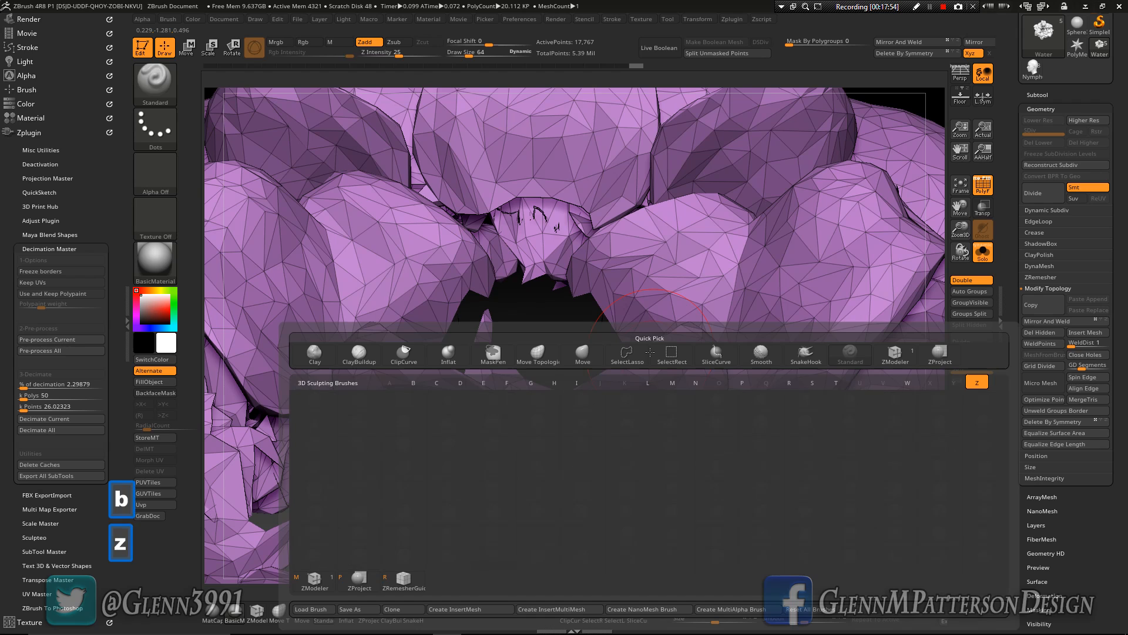
key("m")
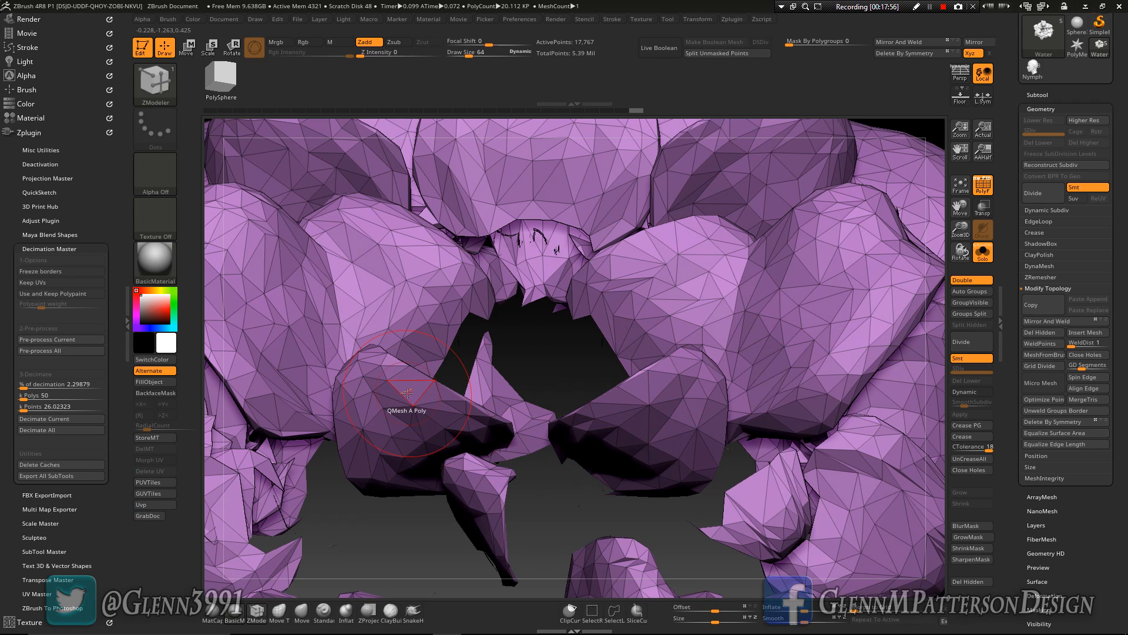
key("space")
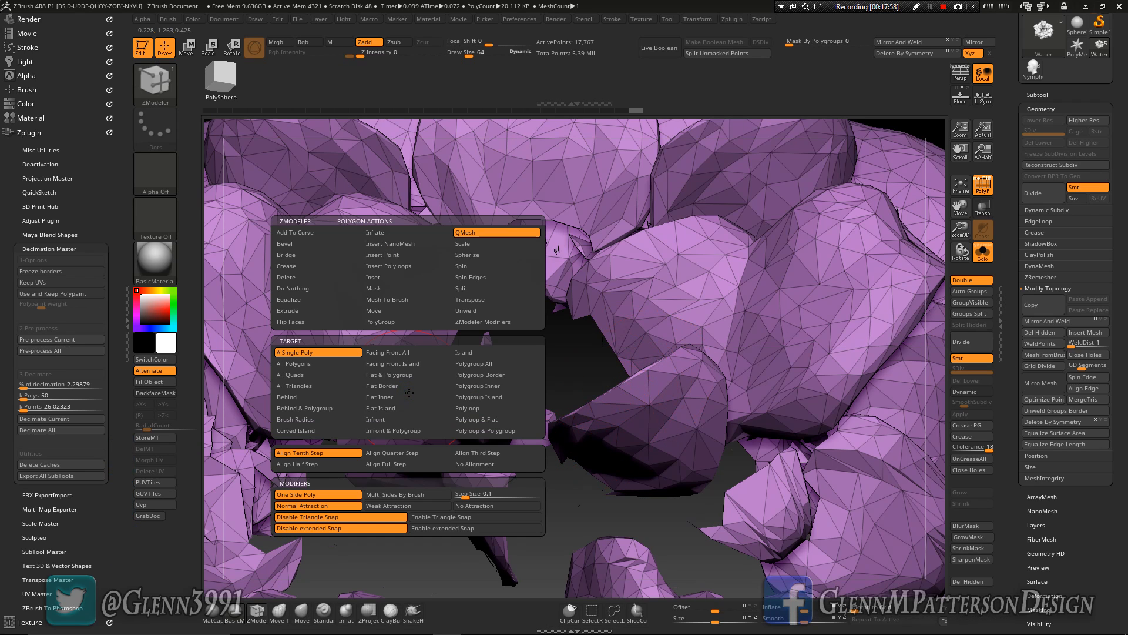
left_click(390, 245)
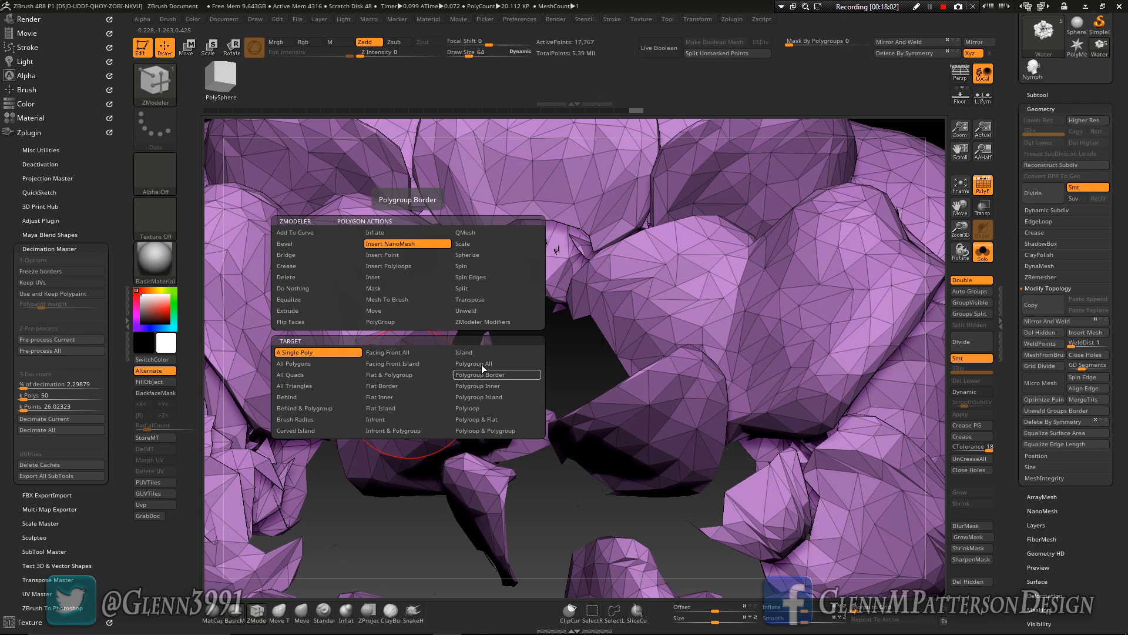
left_click(306, 364)
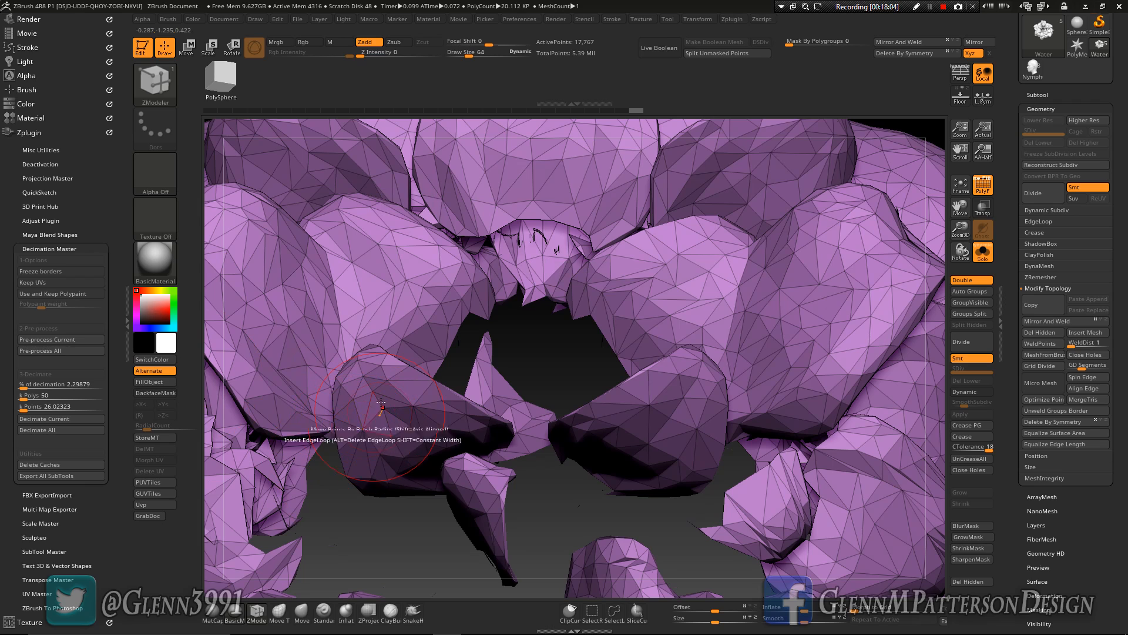
left_click_drag(414, 390, 410, 435)
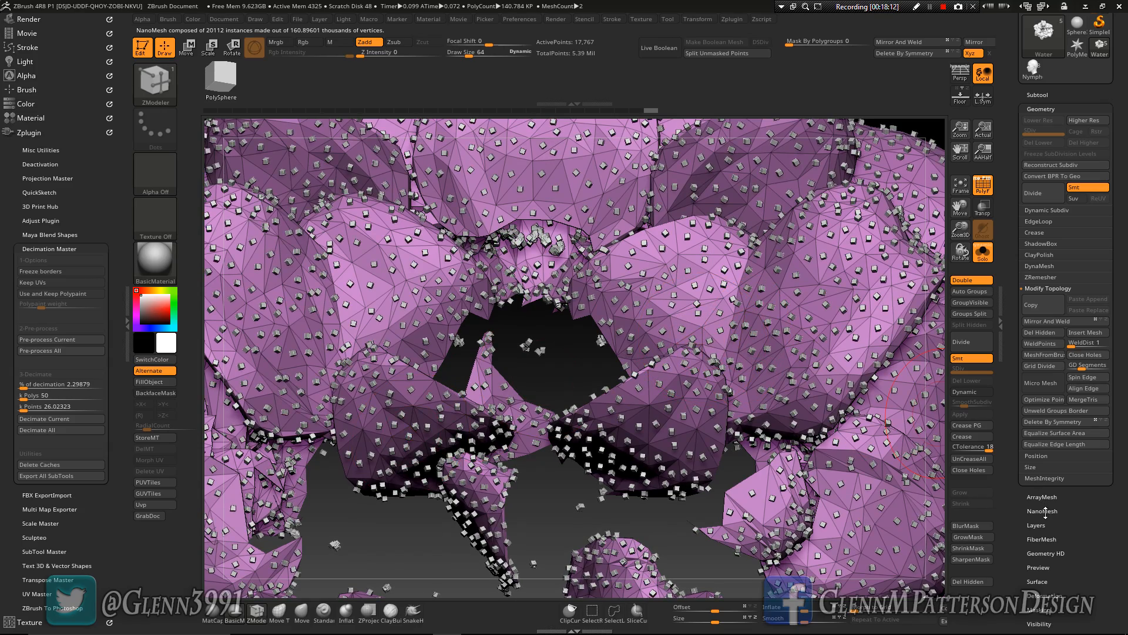
Edit the NanoMesh cube, divide it three times into a smooth sphere, and delete its lower subdivision levels
right_click_drag(647, 396, 632, 336)
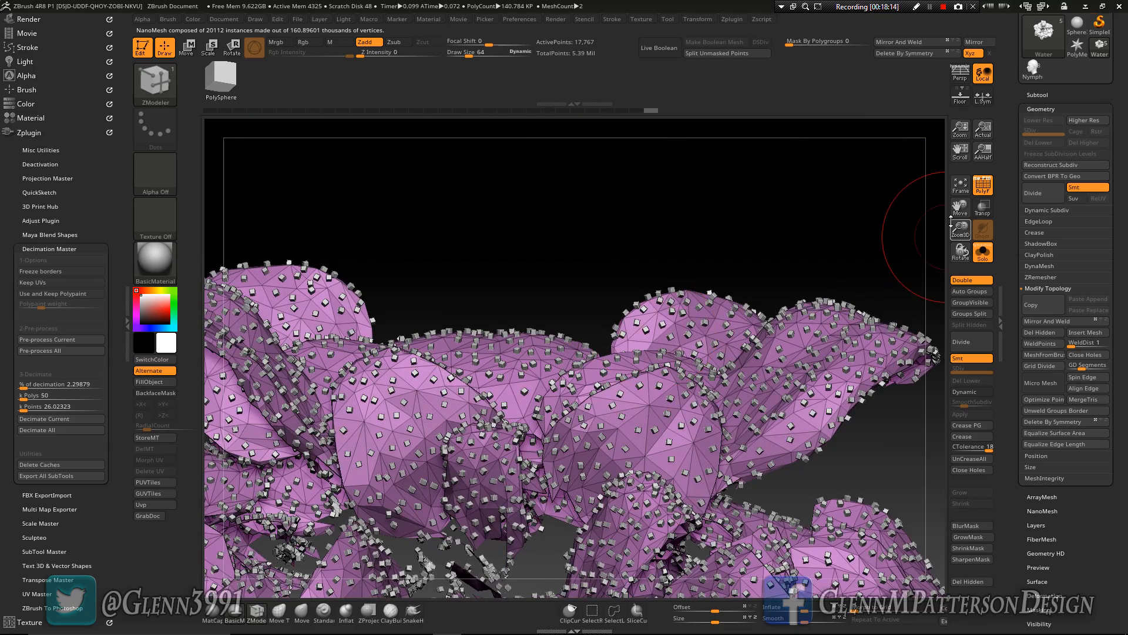
left_click(961, 187)
left_click(1042, 511)
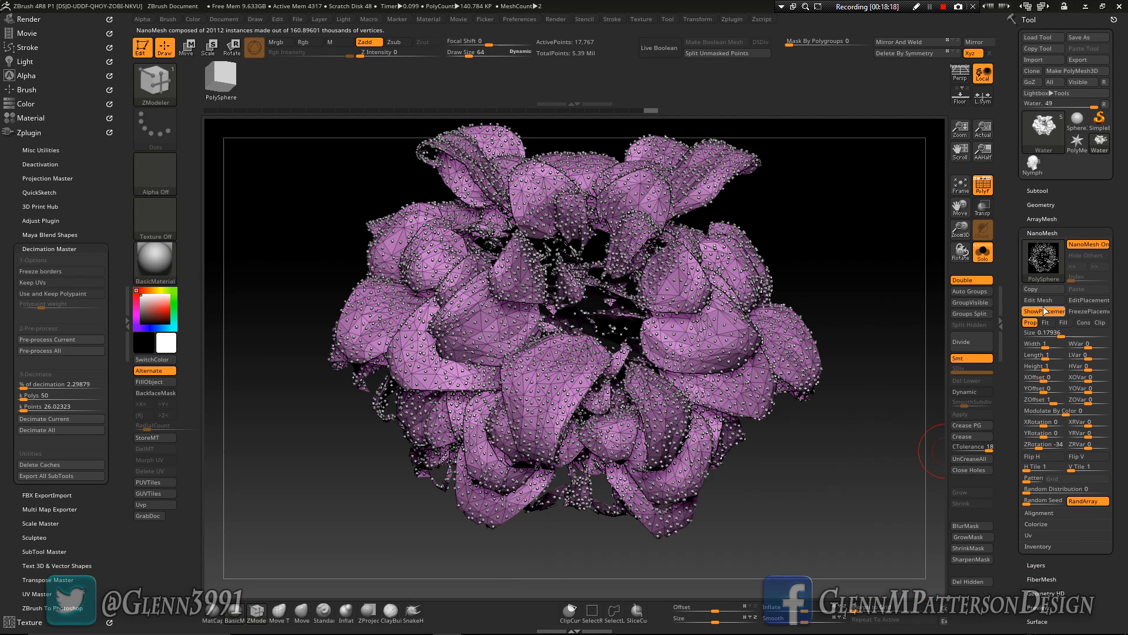
left_click(1038, 301)
left_click(964, 191)
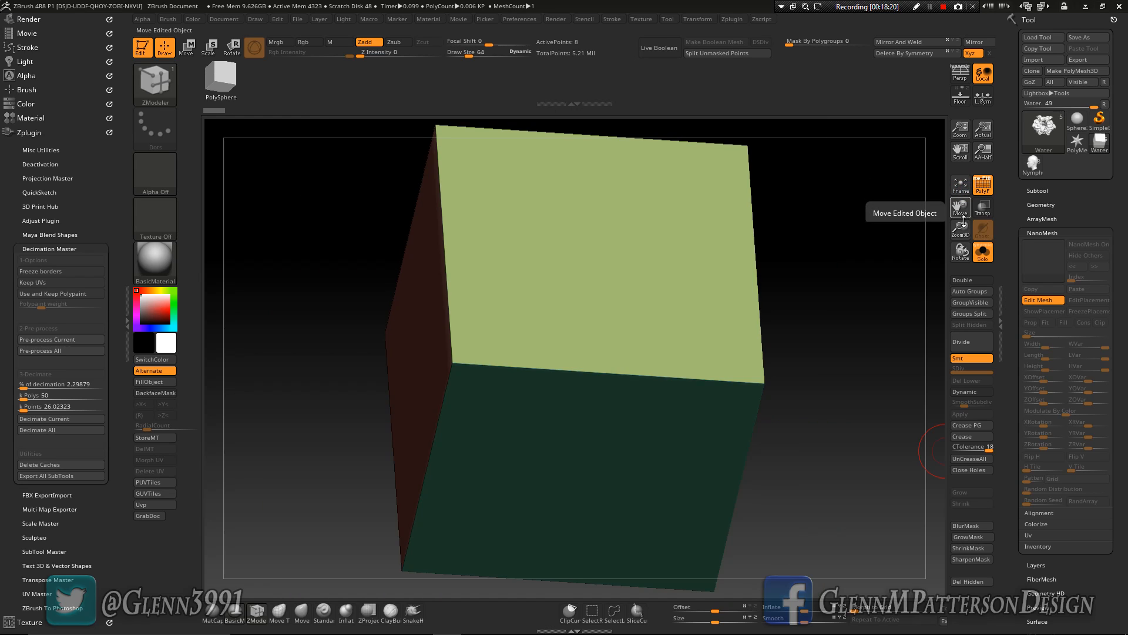
left_click(1040, 205)
left_click(1044, 291)
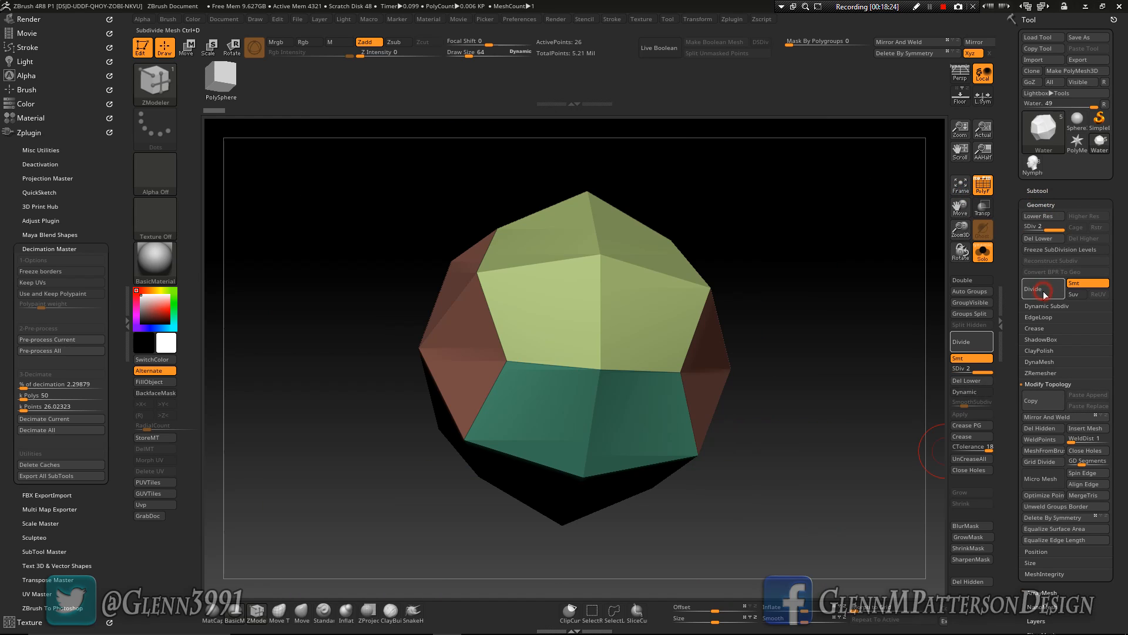
left_click(1043, 291)
left_click(1043, 291)
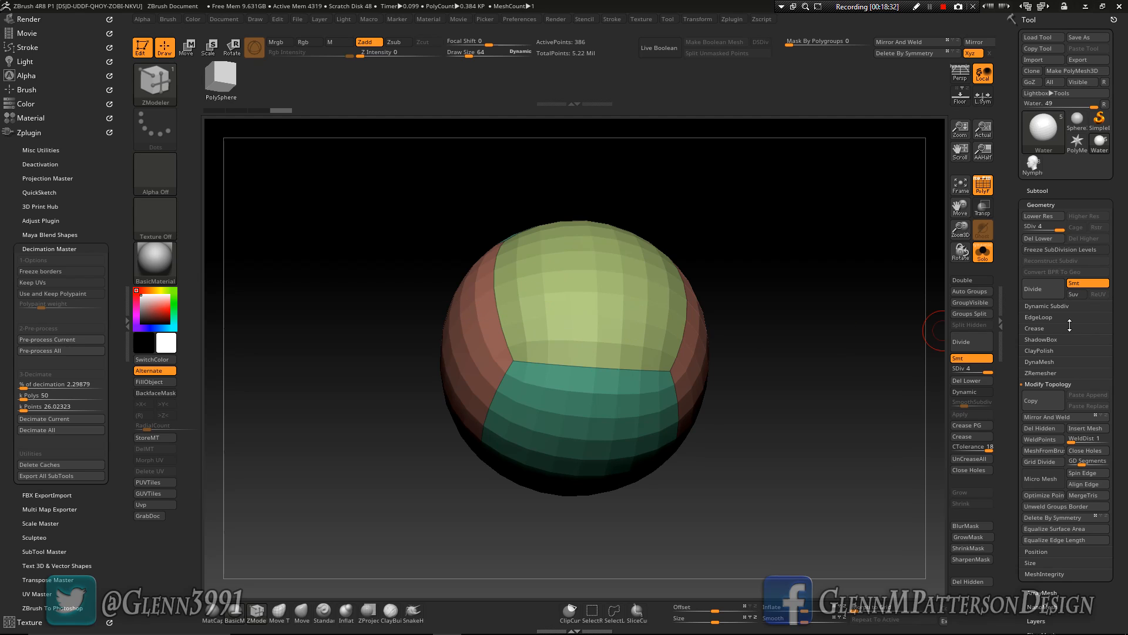
left_click(1039, 239)
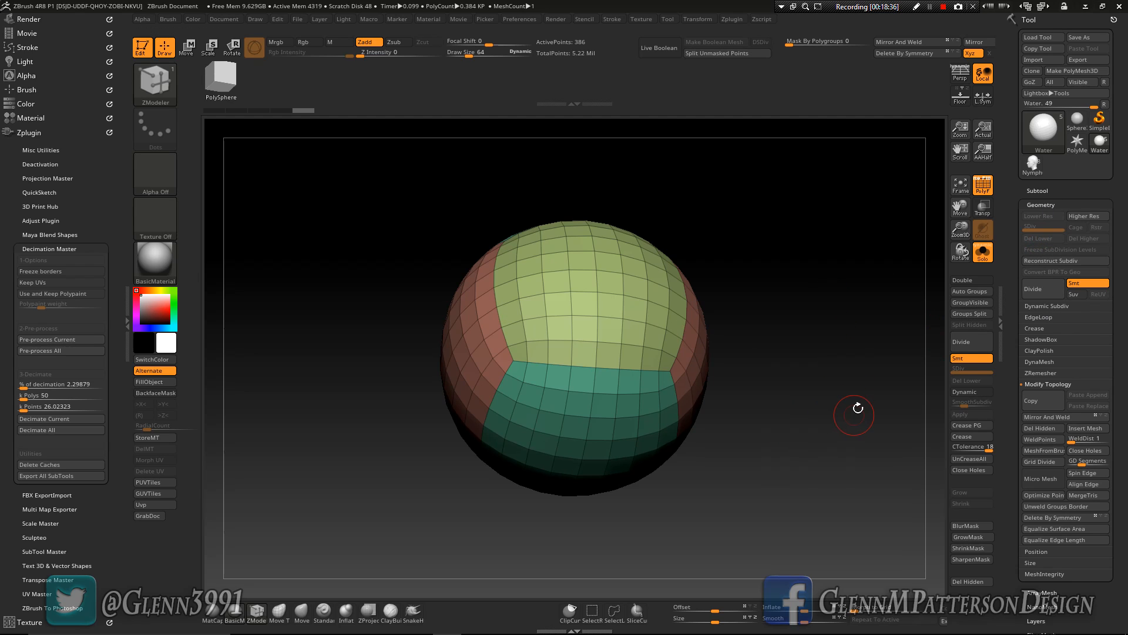
Assign the whole sphere to a single polygroup and leave NanoMesh mesh editing
key("ctrl+w")
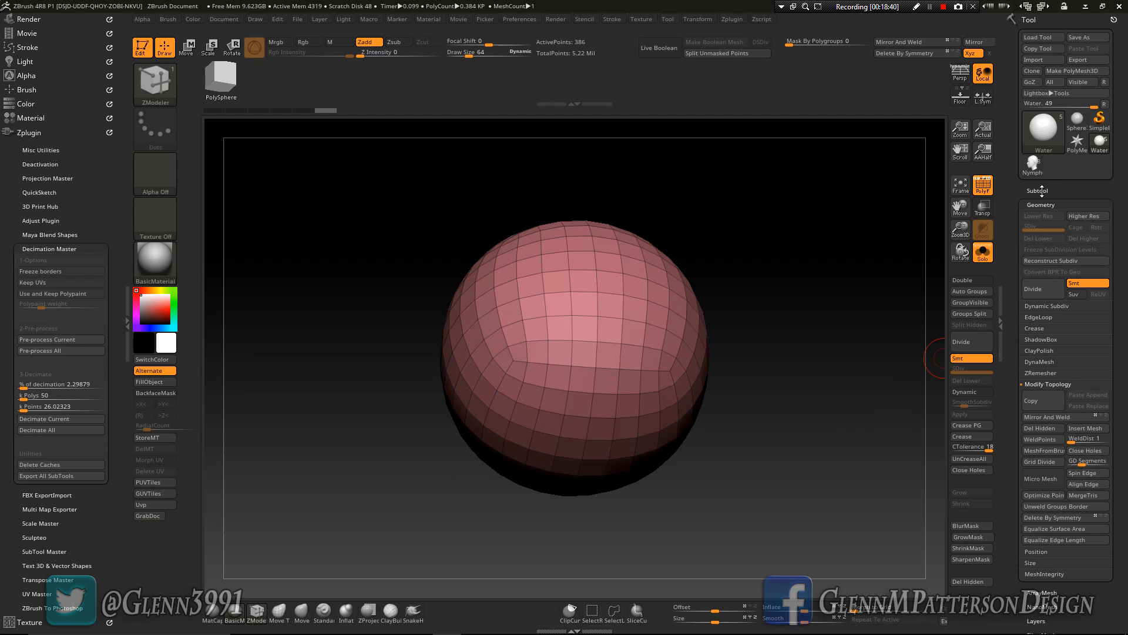
left_click_drag(1078, 583, 1079, 573)
left_click(1050, 578)
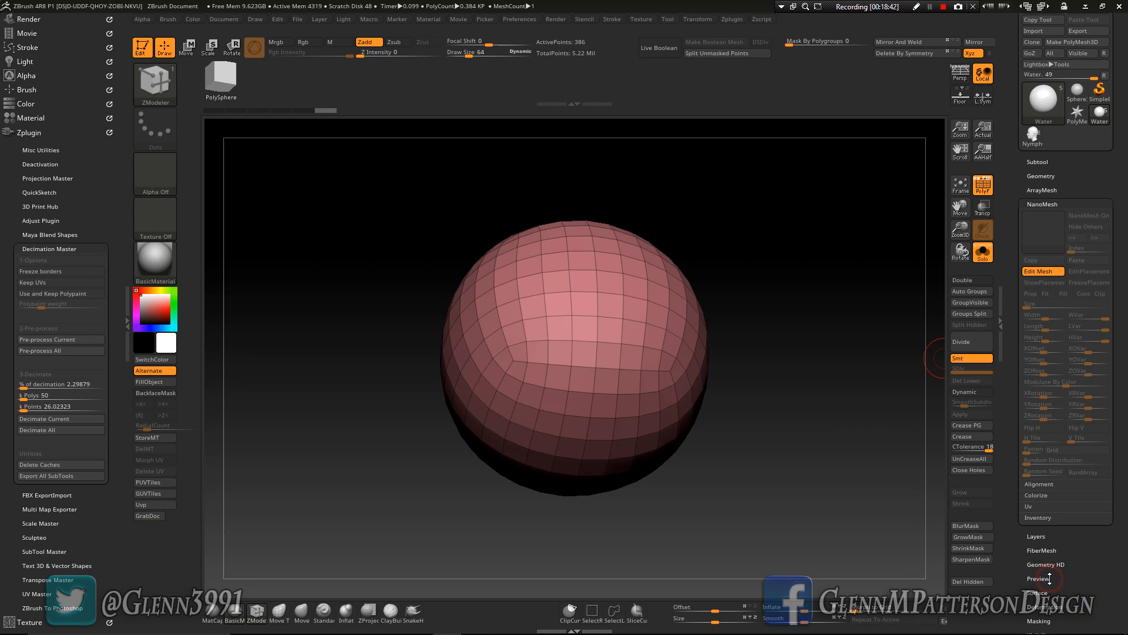
left_click(1048, 273)
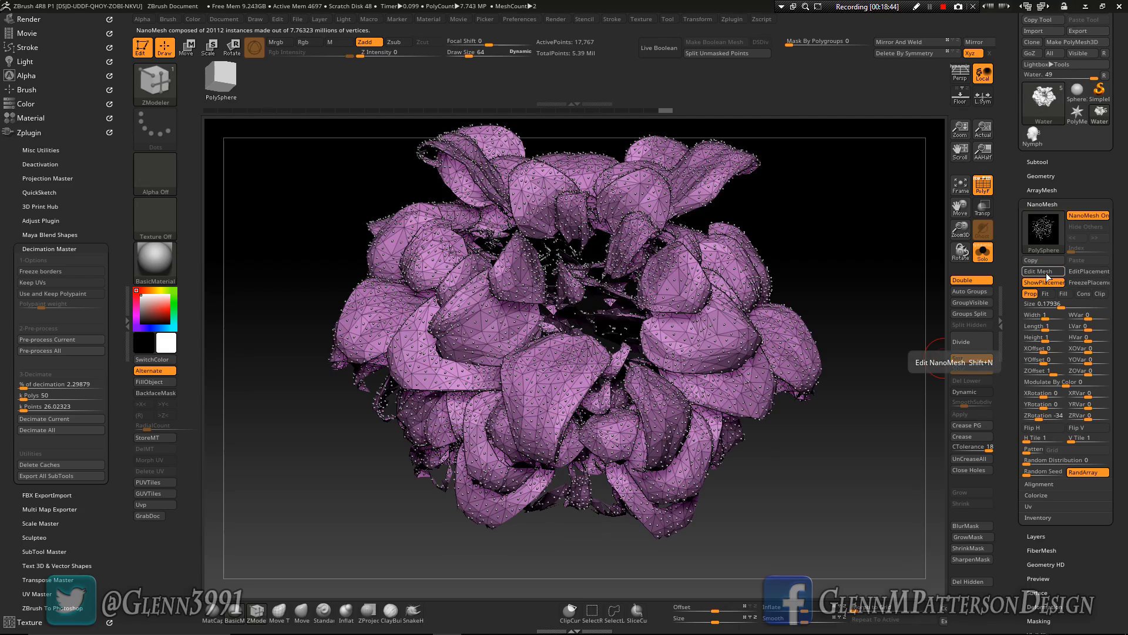
Hide the NanoMesh placement polygons and turn off Solo to show the droplets on the full sculpture
left_click_drag(961, 230, 964, 379)
right_click_drag(607, 355, 561, 315)
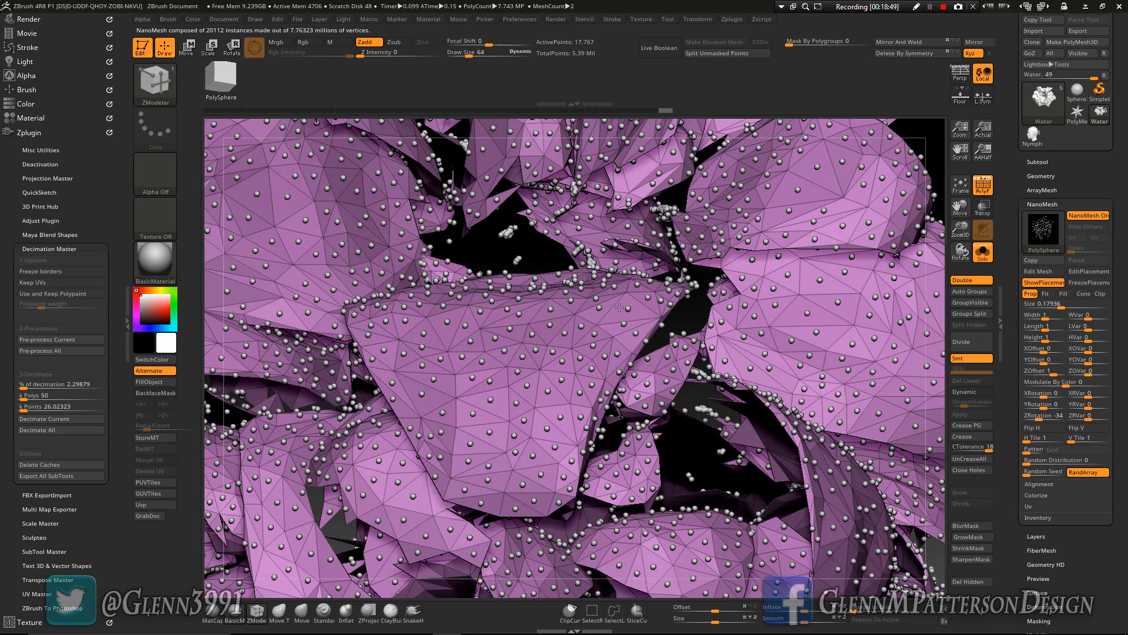
left_click(1048, 285)
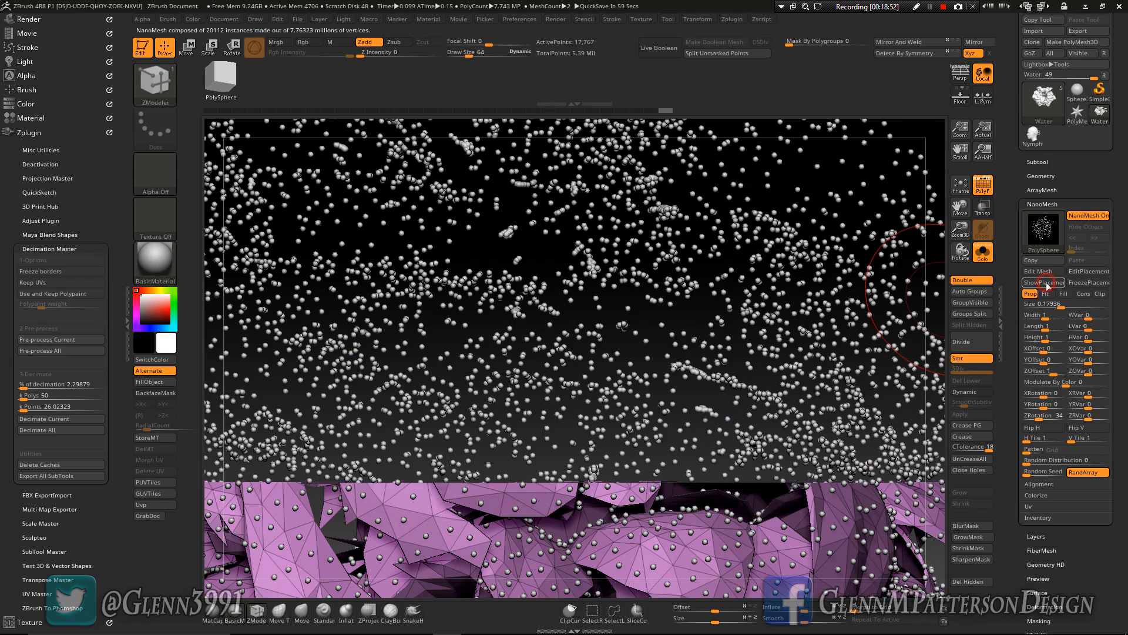
left_click(982, 254)
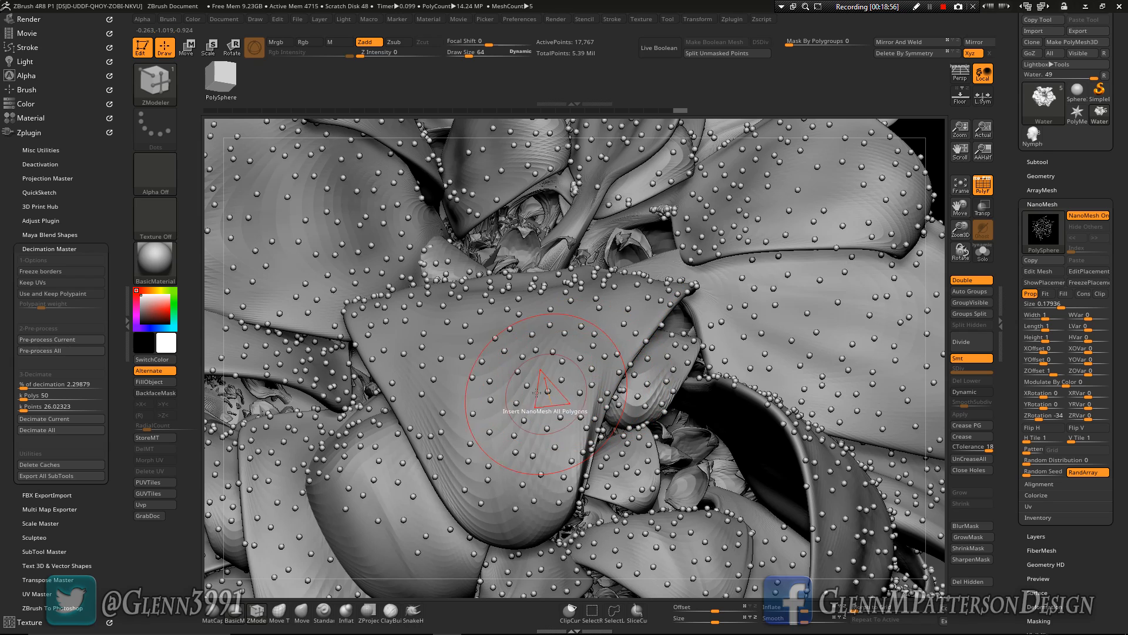
Set the NanoMesh ZOffset to 0.00079, Width and Length to 1.33472, WVar to 22, LVar to 13, and HVar to 60
right_click_drag(519, 385, 924, 330)
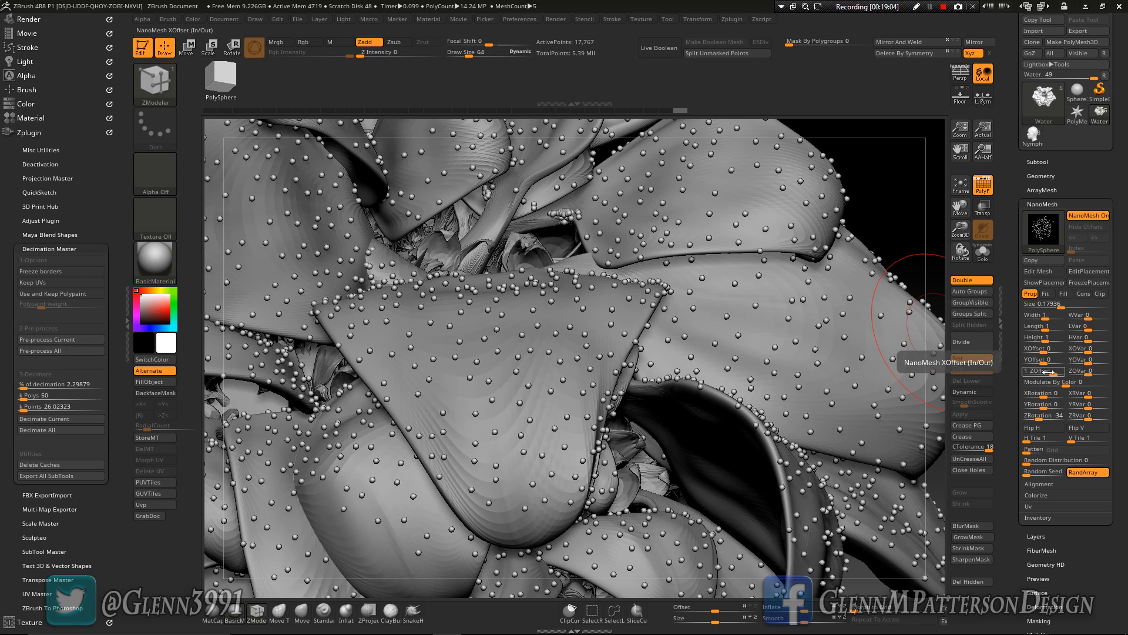
left_click_drag(1033, 372, 1045, 372)
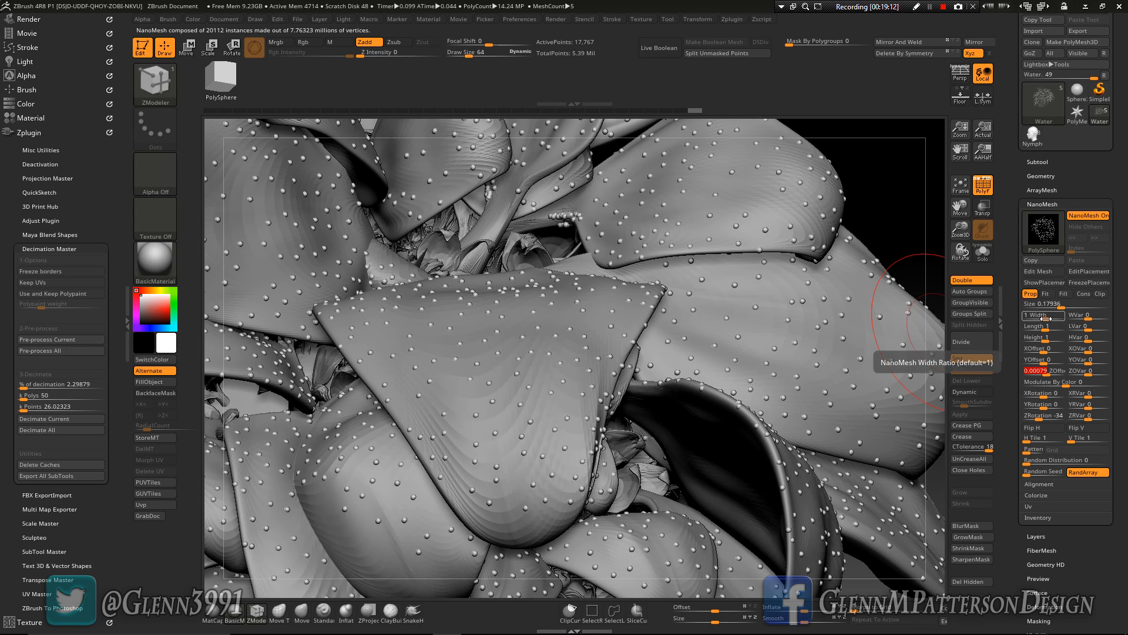
left_click_drag(1044, 318, 1036, 318)
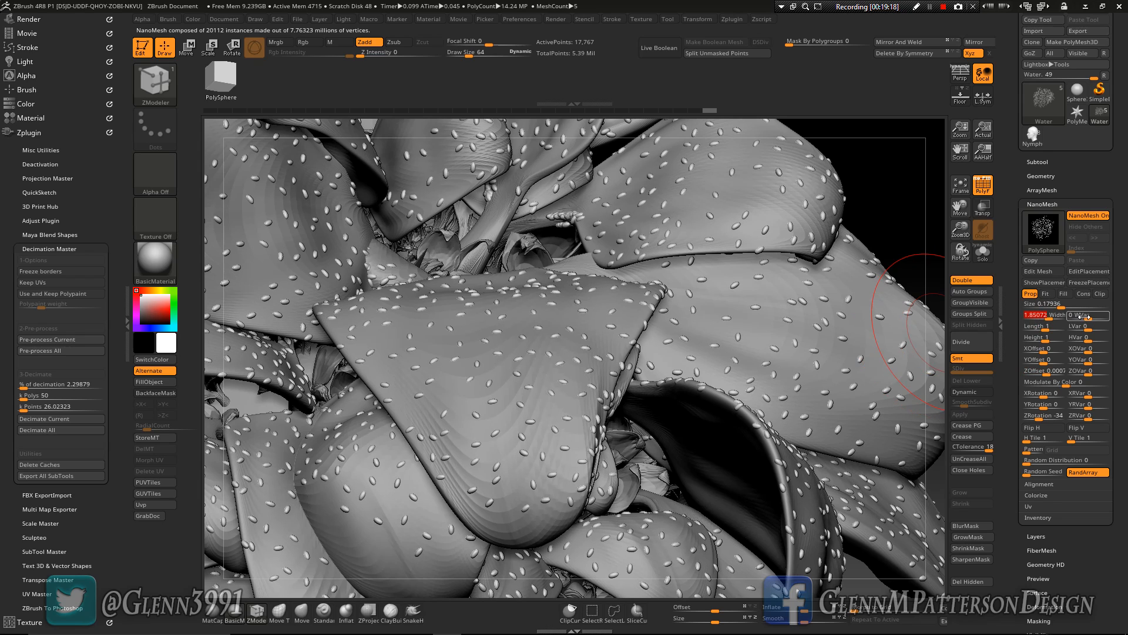
left_click_drag(1087, 316, 1042, 316)
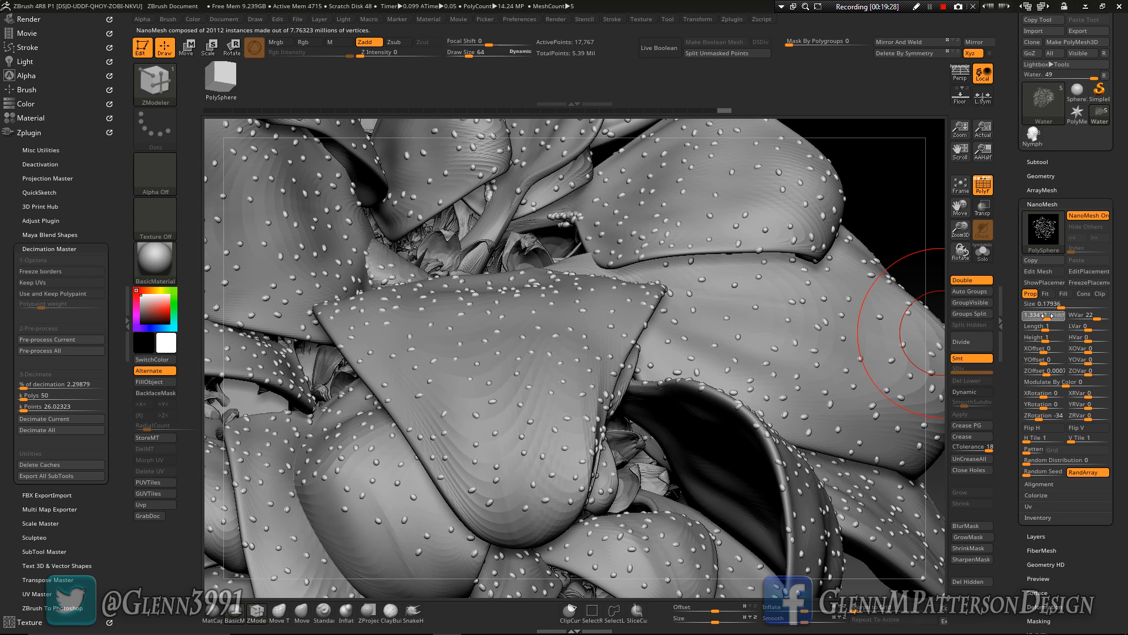
left_click_drag(1045, 329, 1092, 328)
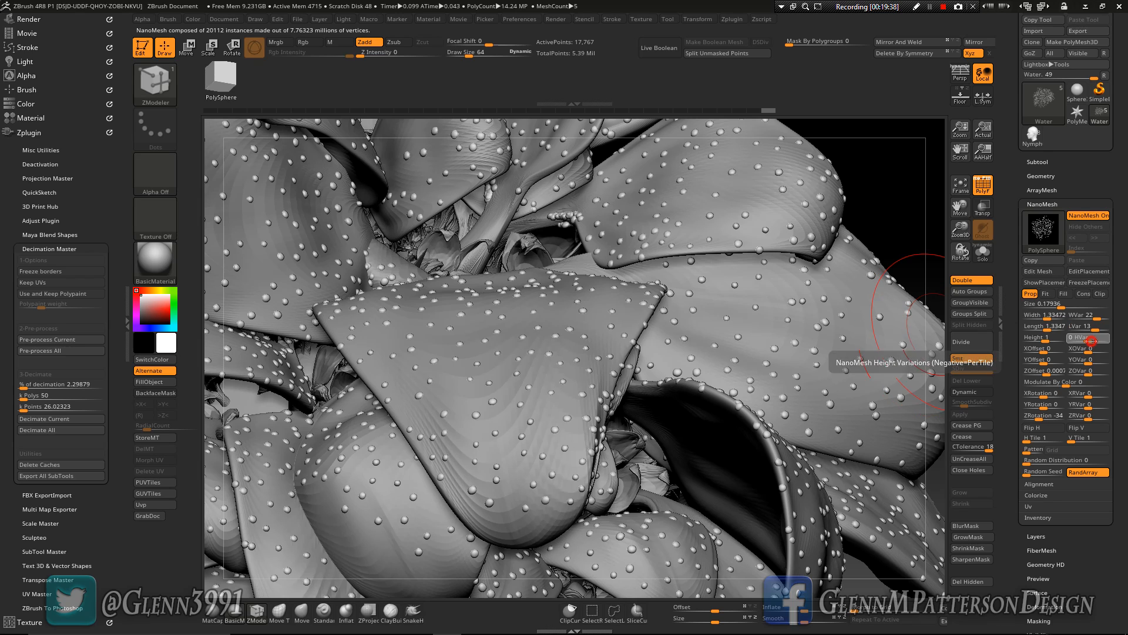
left_click_drag(1092, 340, 1110, 337)
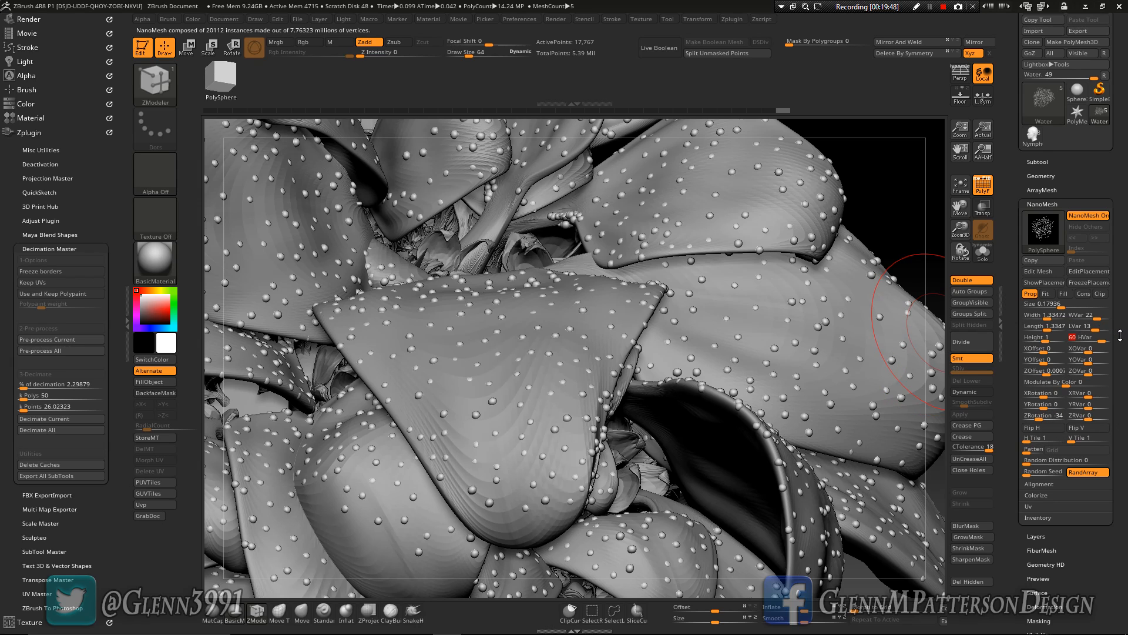
Set the NanoMesh Random Distribution to 0.22603 and the droplet Size to 0.2298
left_click_drag(1027, 464, 1040, 462)
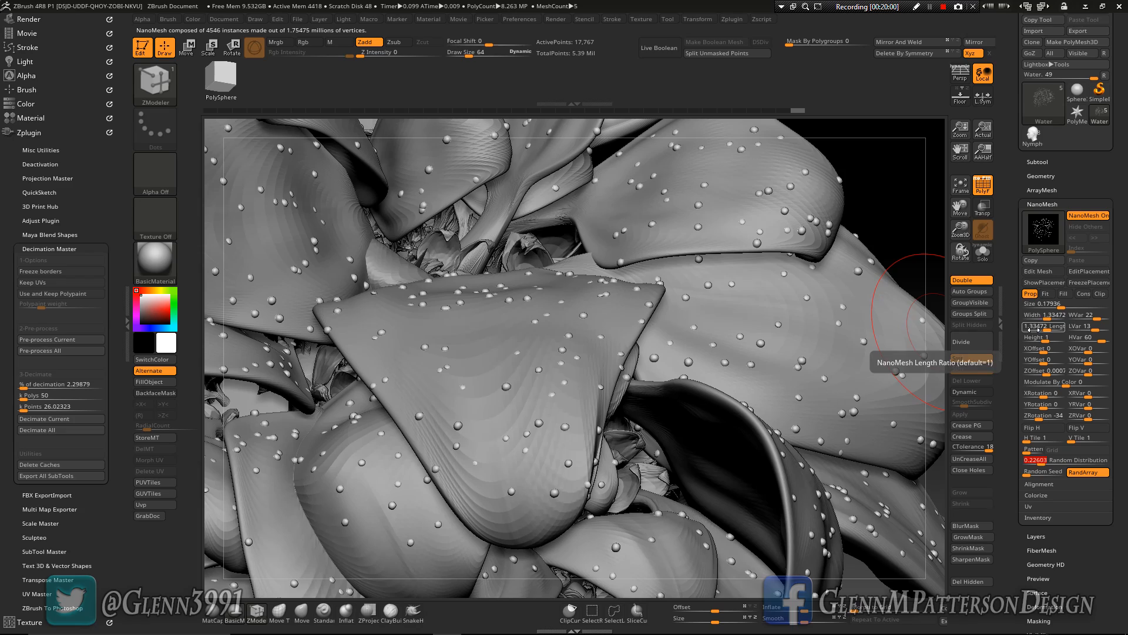
left_click_drag(961, 229, 962, 175)
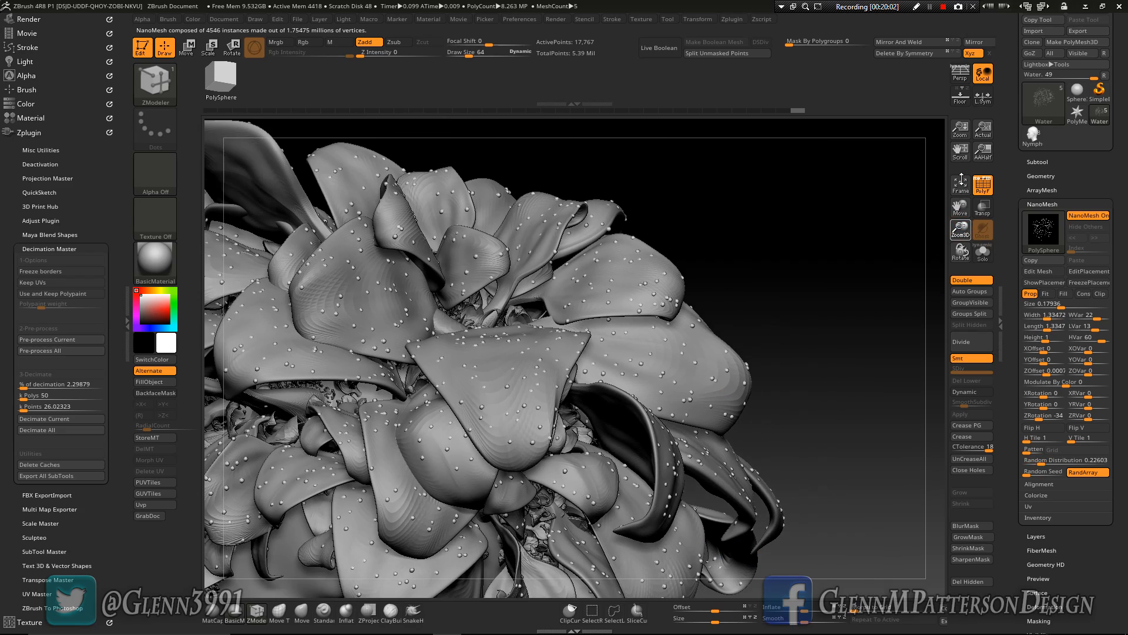
right_click_drag(706, 383, 893, 325)
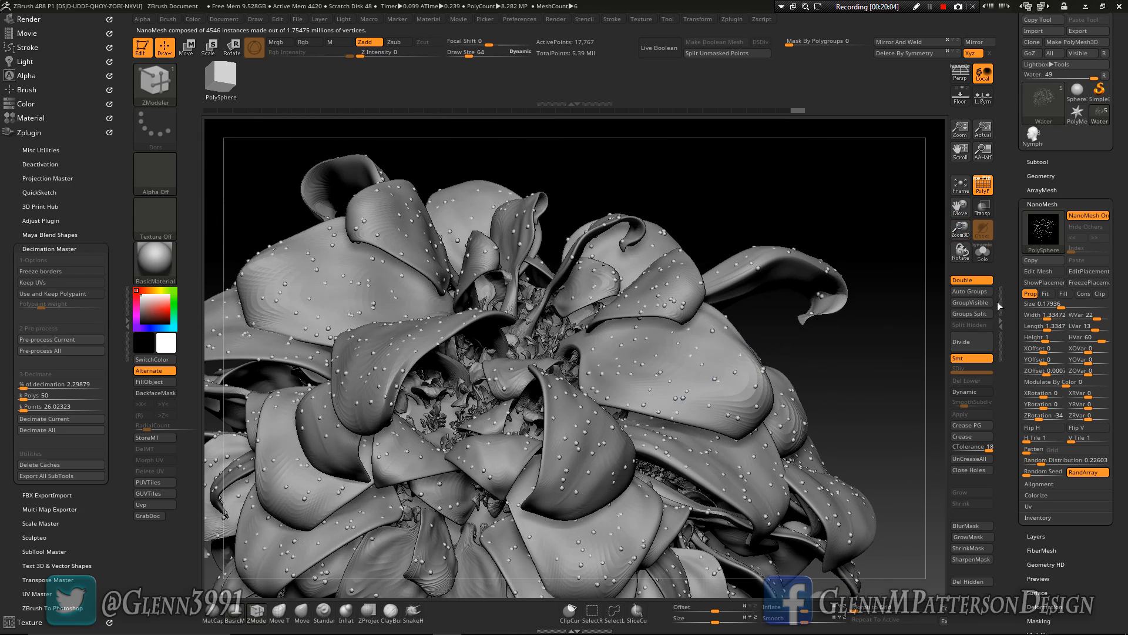
left_click_drag(1065, 305, 1061, 306)
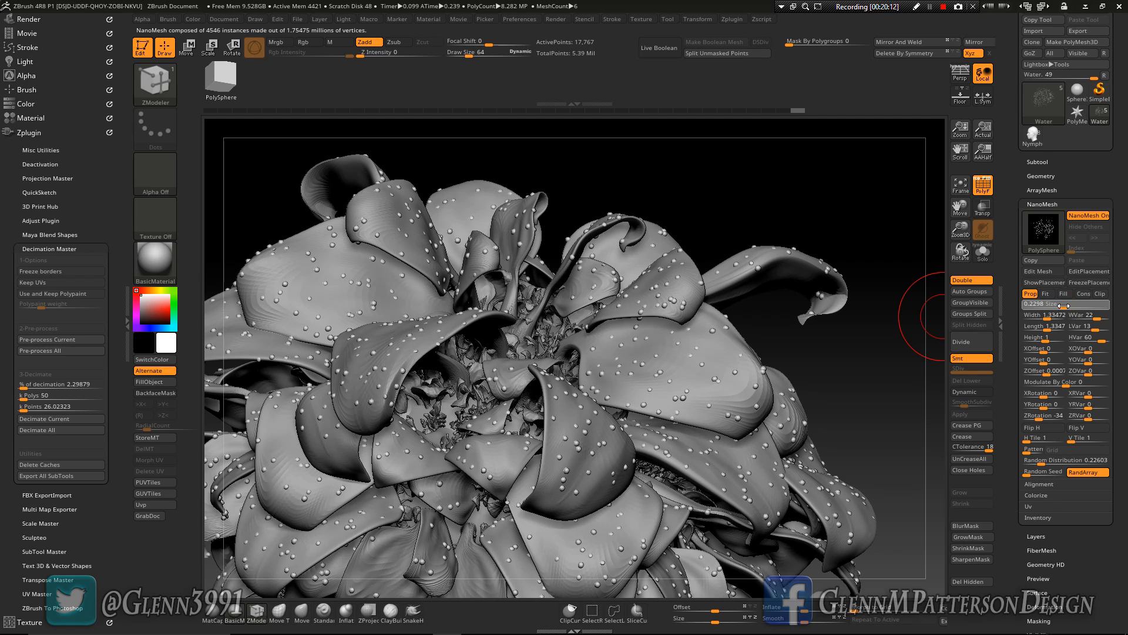
left_click(1064, 305)
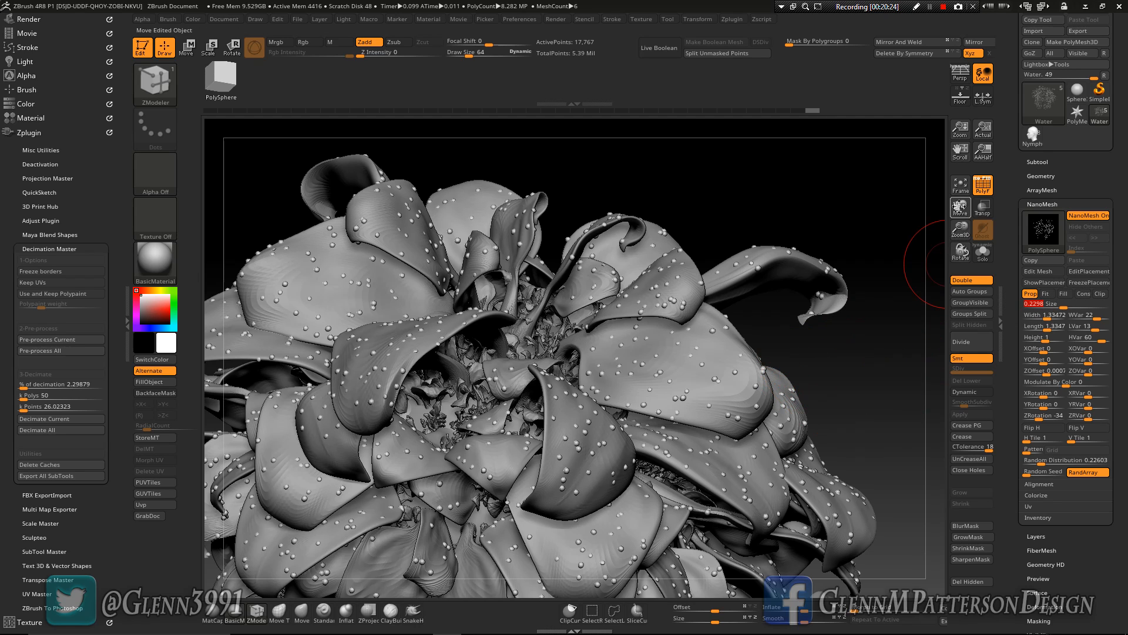
Set the NanoMesh droplet Size to 0.4177, judging it against the whole framed head
left_click_drag(960, 205, 1002, 138)
right_click_drag(805, 329, 771, 319)
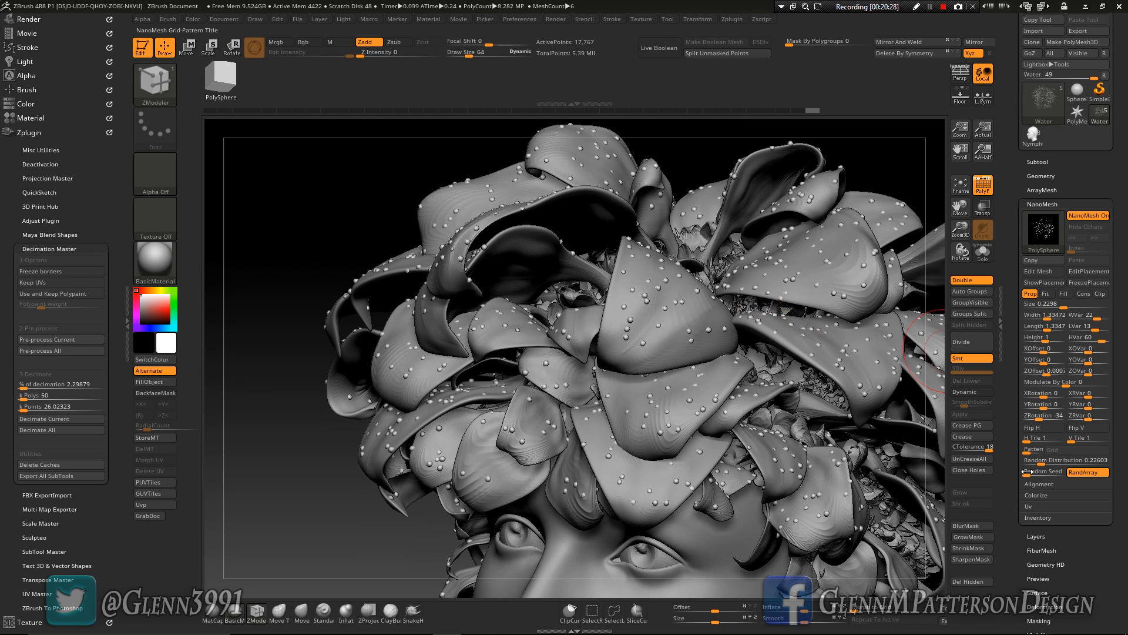
left_click(960, 185)
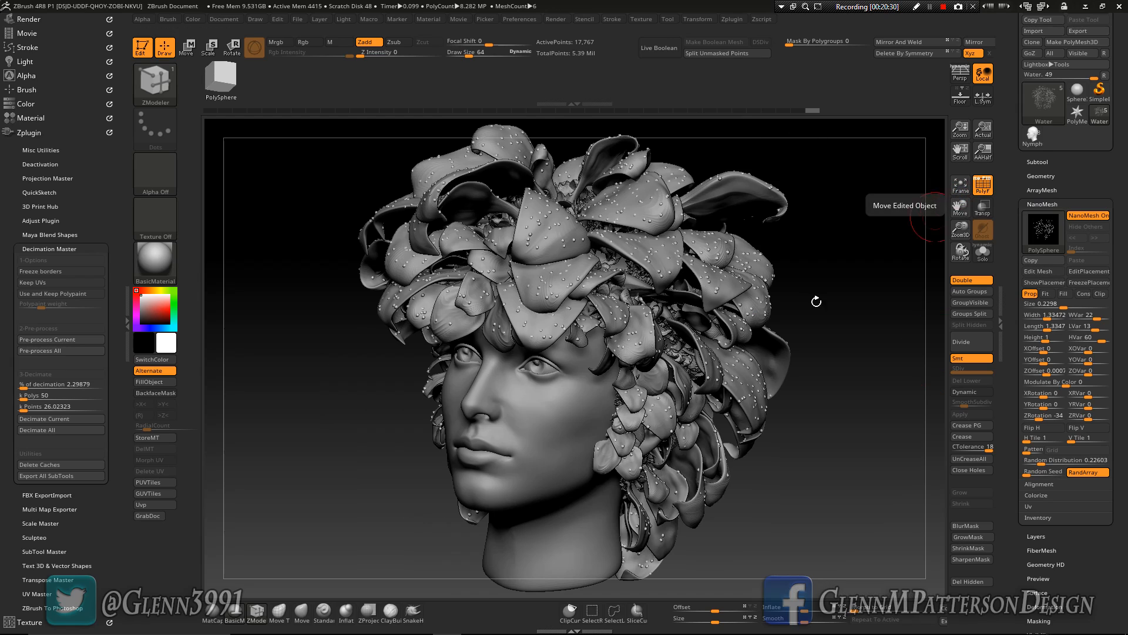
right_click_drag(750, 386, 727, 381)
left_click(1065, 303)
left_click_drag(1063, 306, 1069, 306)
Thin out the droplets with a Random Distribution of 0.04373 and set the Random Seed to 40677
left_click(1037, 461)
left_click_drag(1038, 461, 1036, 460)
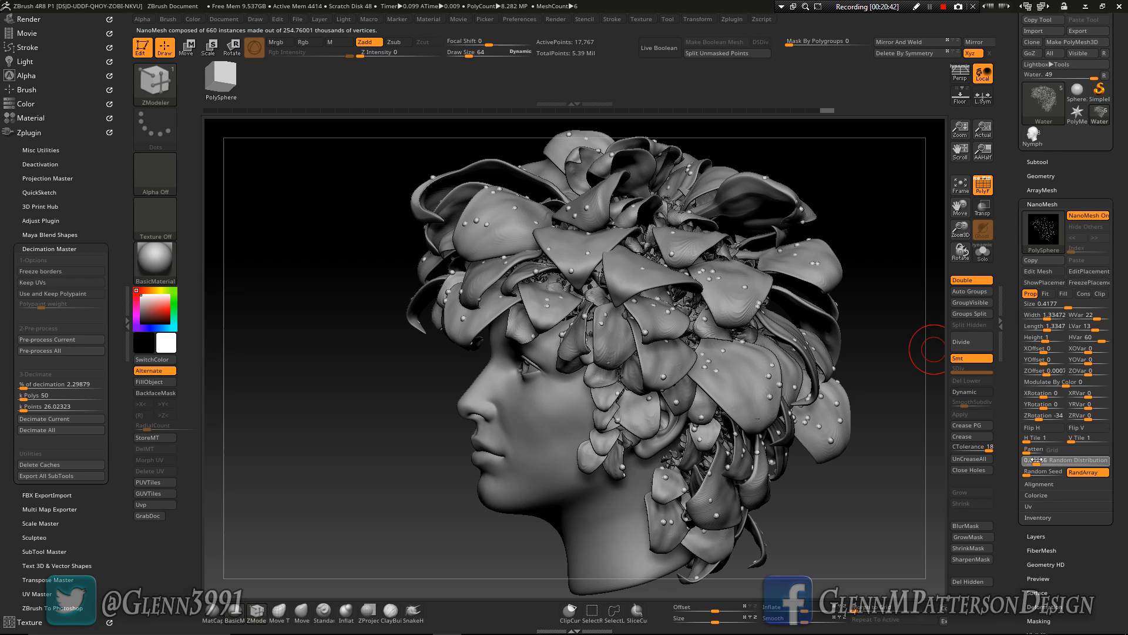
left_click_drag(1036, 461, 1036, 460)
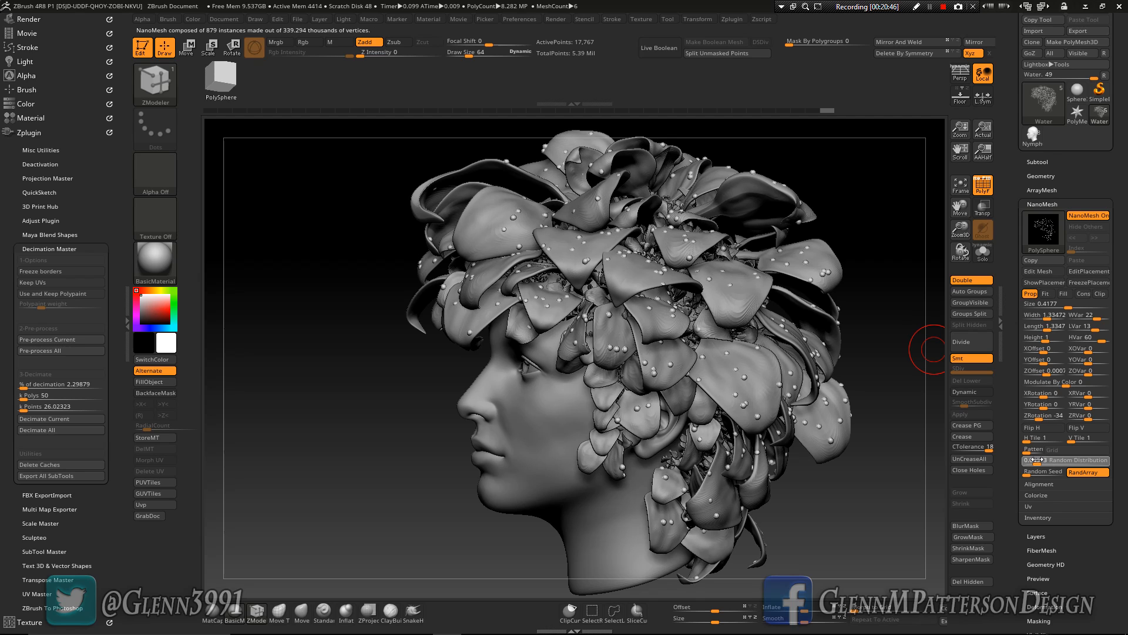
left_click(1037, 461)
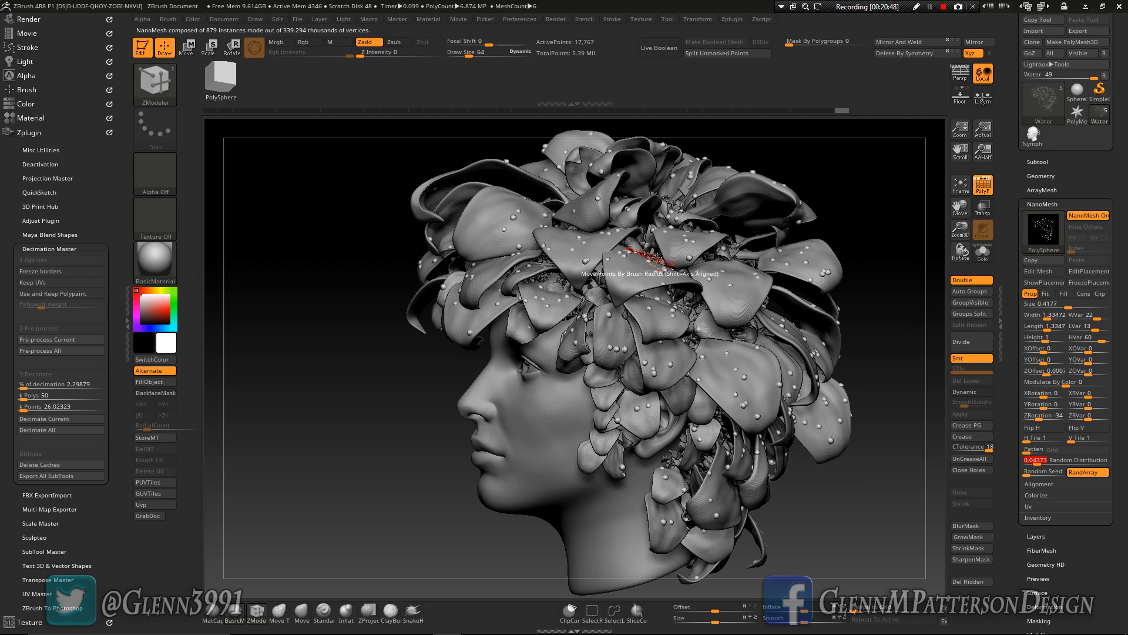
mouse_move(1029, 473)
left_mouse_down()
mouse_move(1045, 474)
mouse_move(1032, 473)
left_mouse_up()
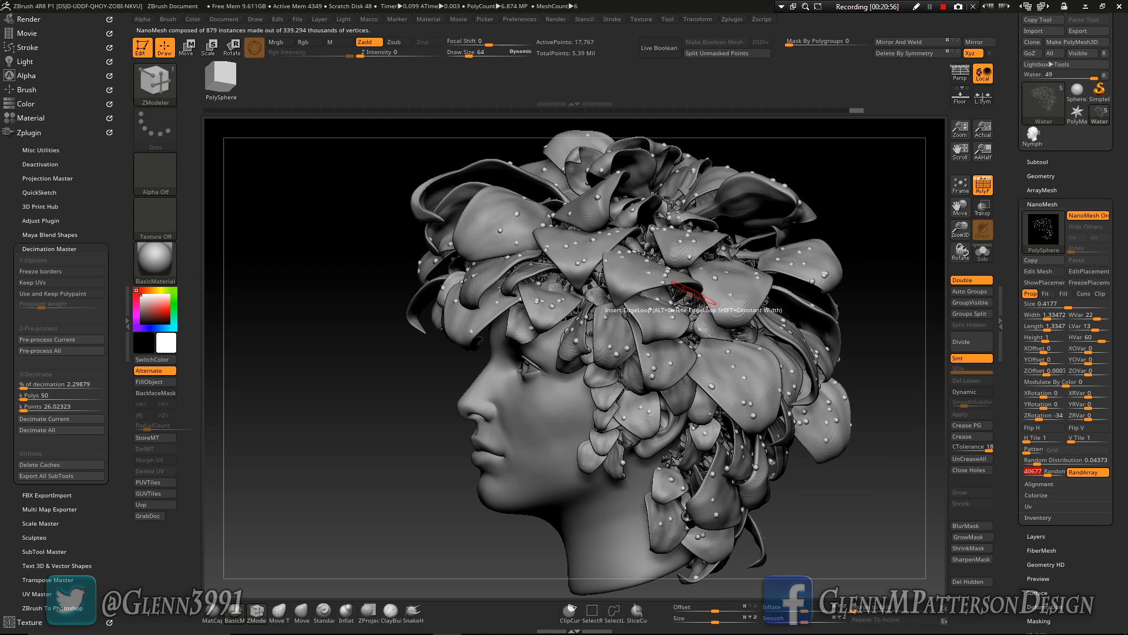
Select the Leaves subtool, turn off its polyframe display, and subdivide the mesh to SDiv level 2
right_click_drag(683, 346, 878, 461)
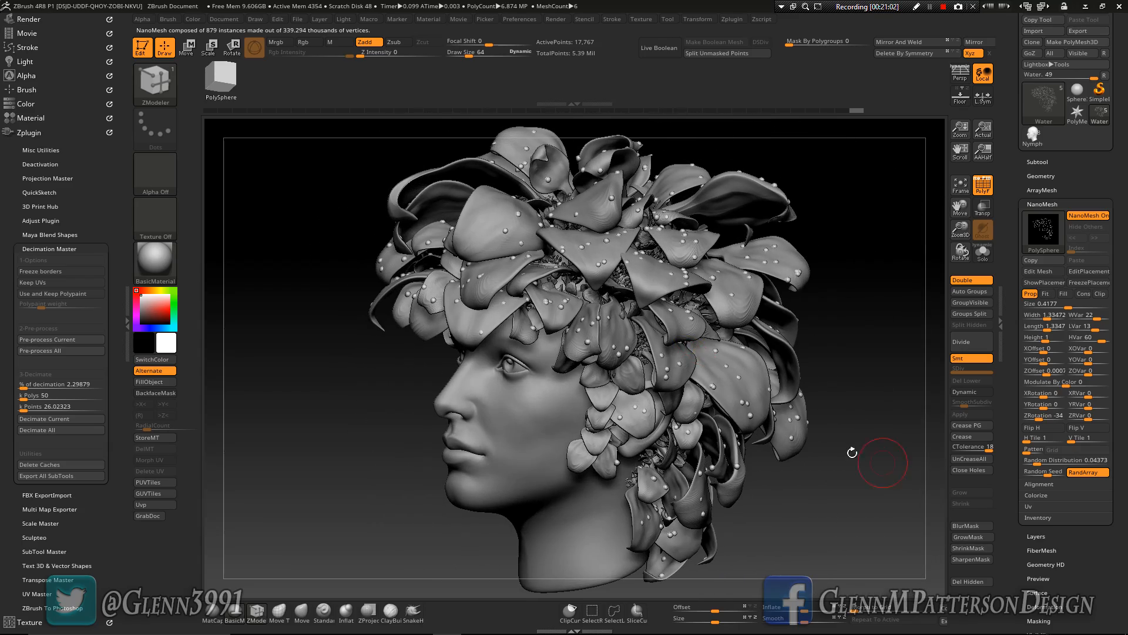
right_click_drag(840, 510, 521, 271)
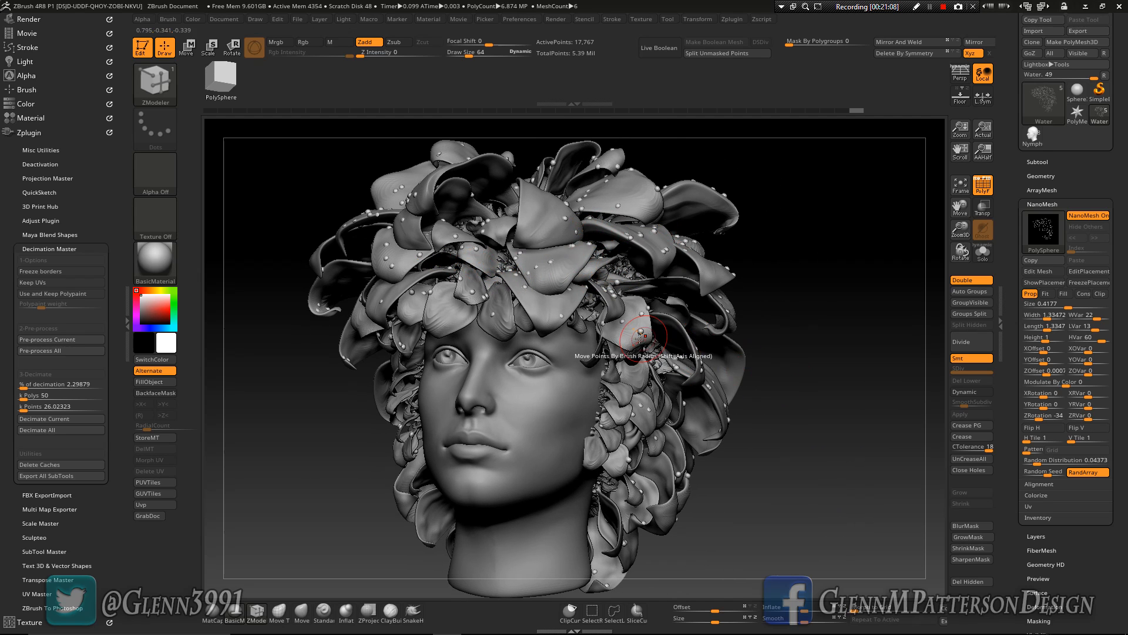
left_click_drag(961, 228, 959, 179)
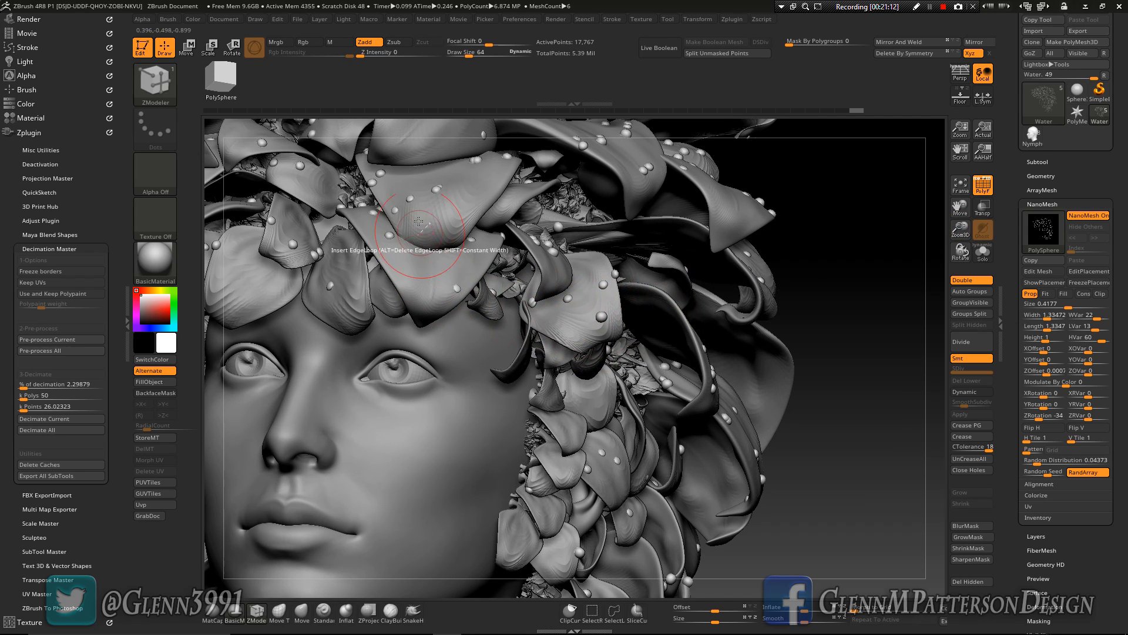
left_click(1036, 162)
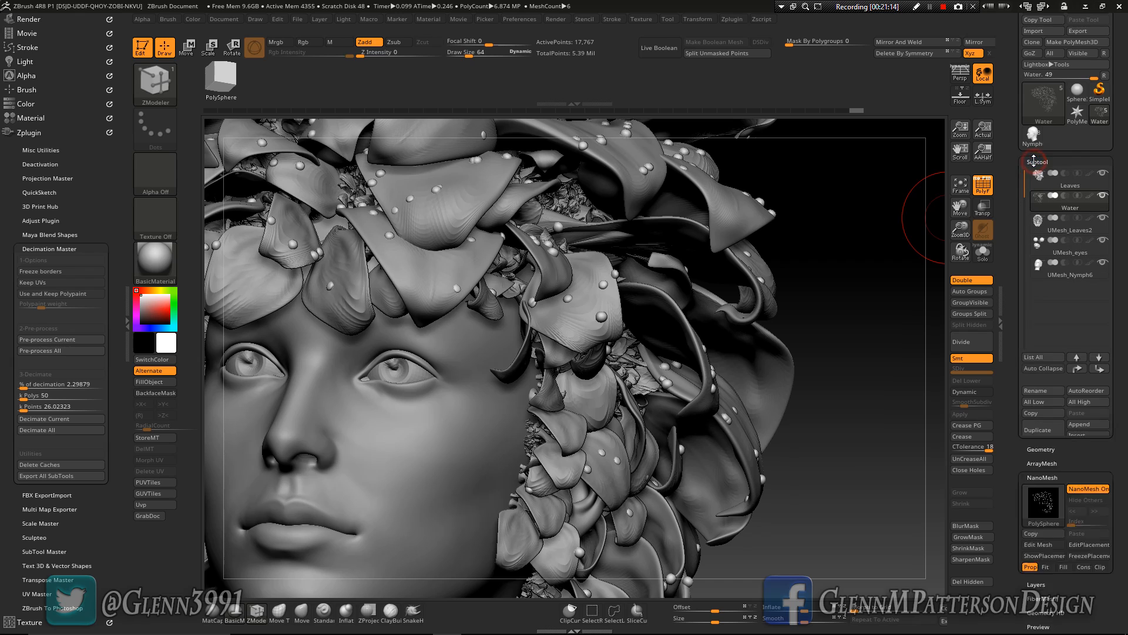
left_click(1094, 183)
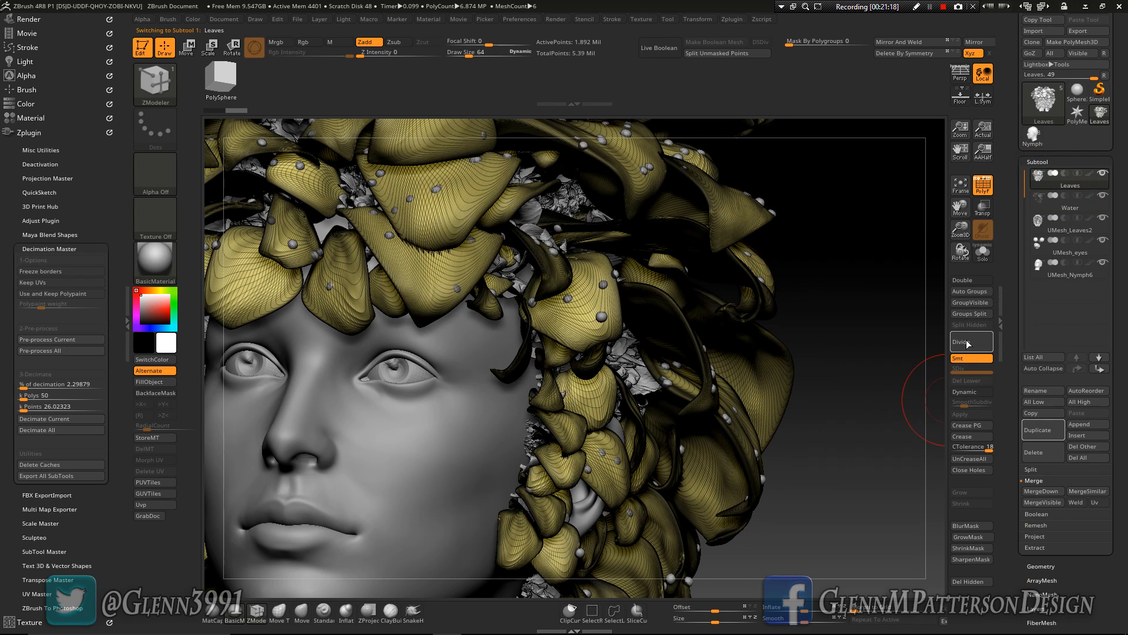
left_click(978, 186)
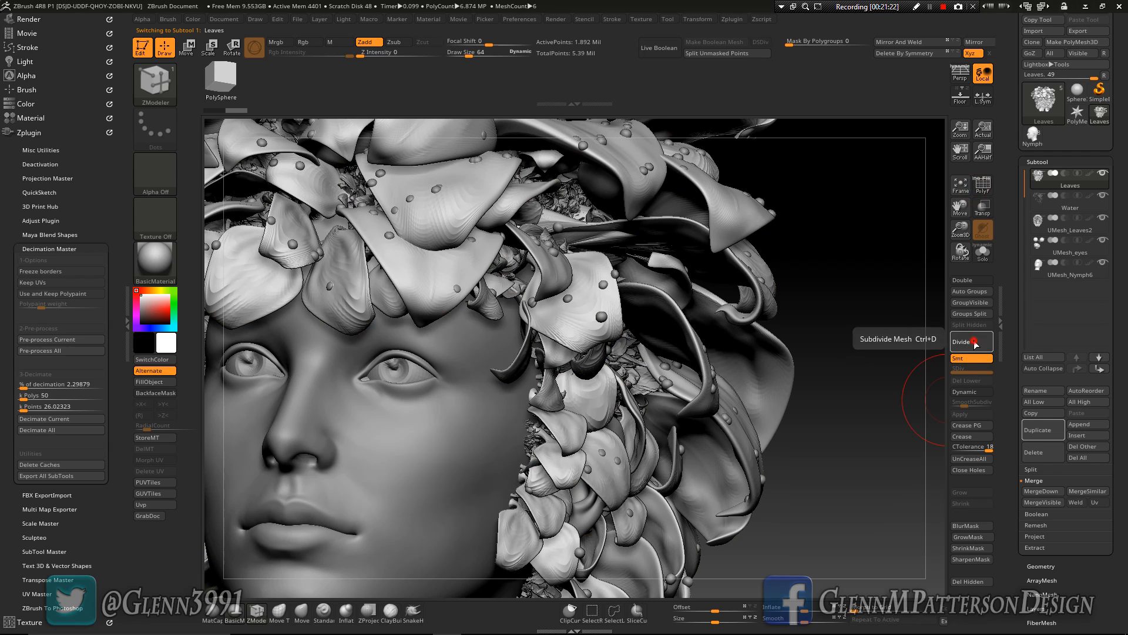
left_click(974, 342)
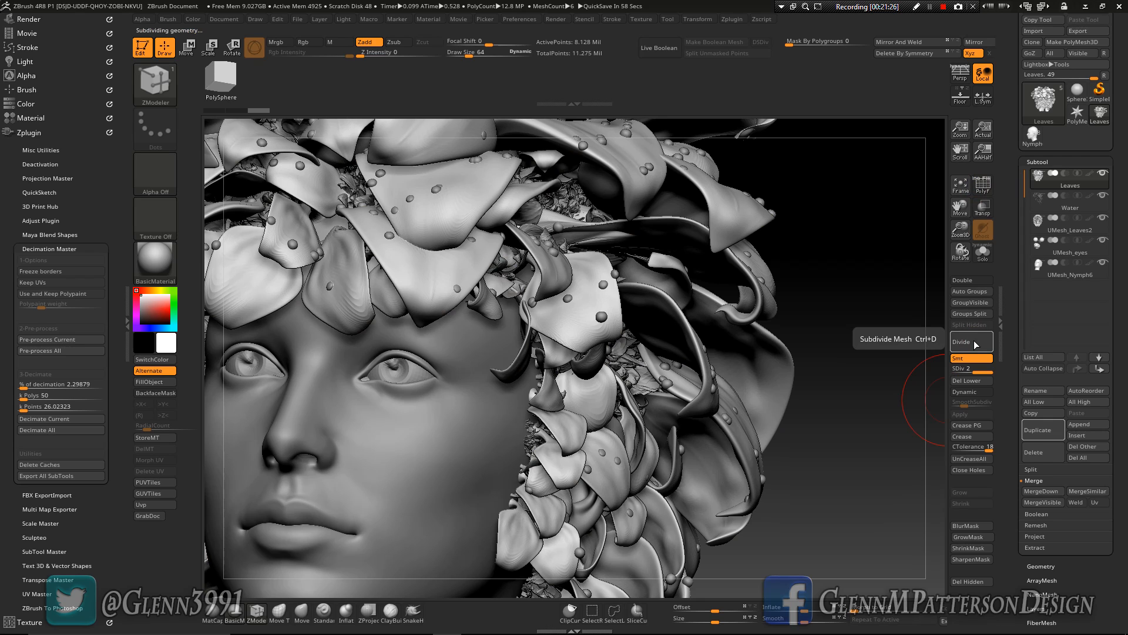
Frame the whole head in the viewport, hide the plugin tray, and send the model to KeyShot through a BPR render
right_click_drag(661, 384, 638, 390)
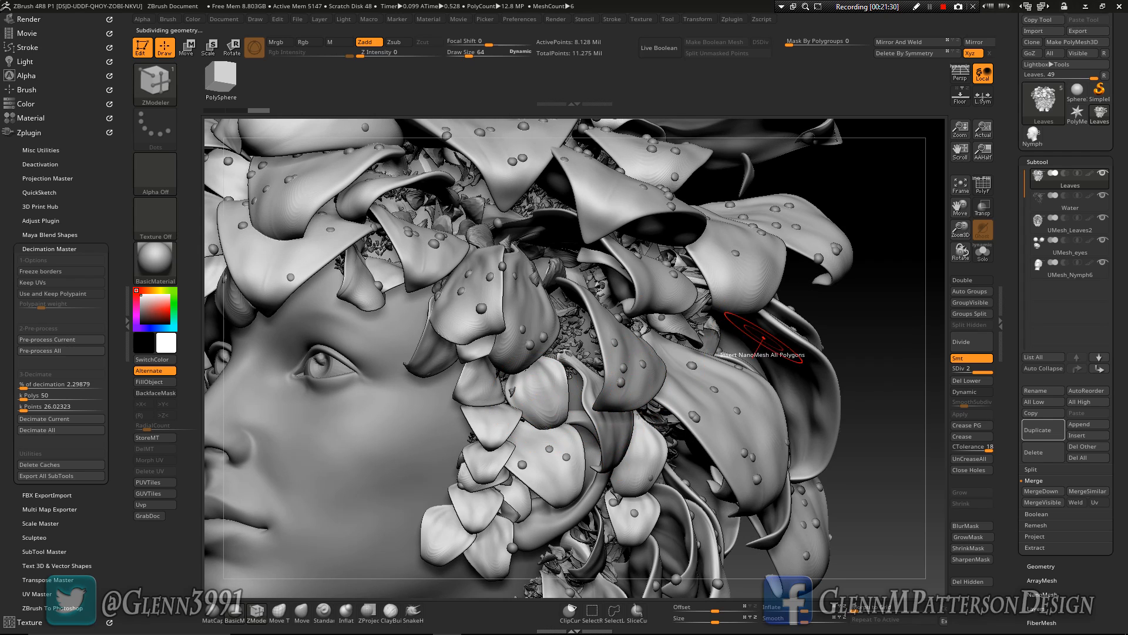
left_click(959, 185)
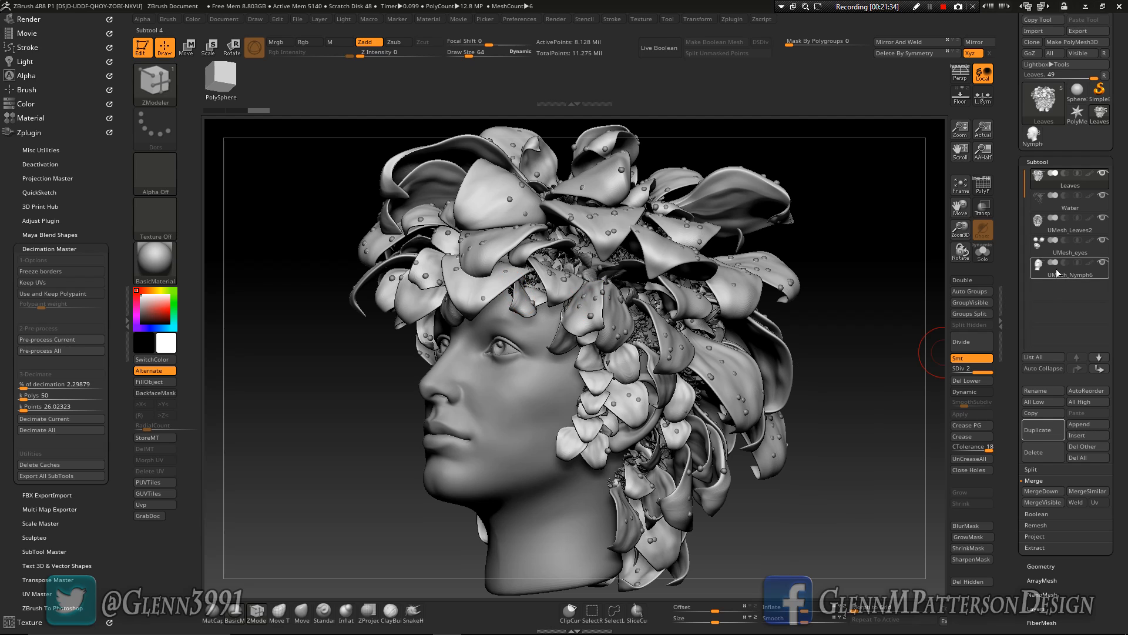
left_click_drag(965, 229, 964, 253)
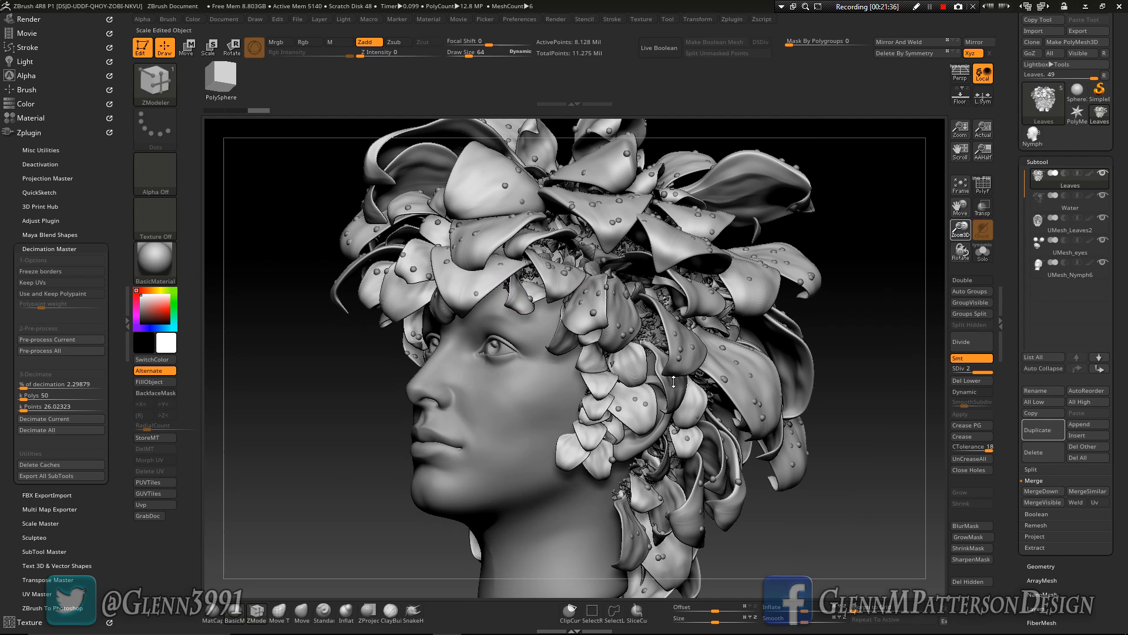
right_click_drag(676, 383, 602, 402, "shift")
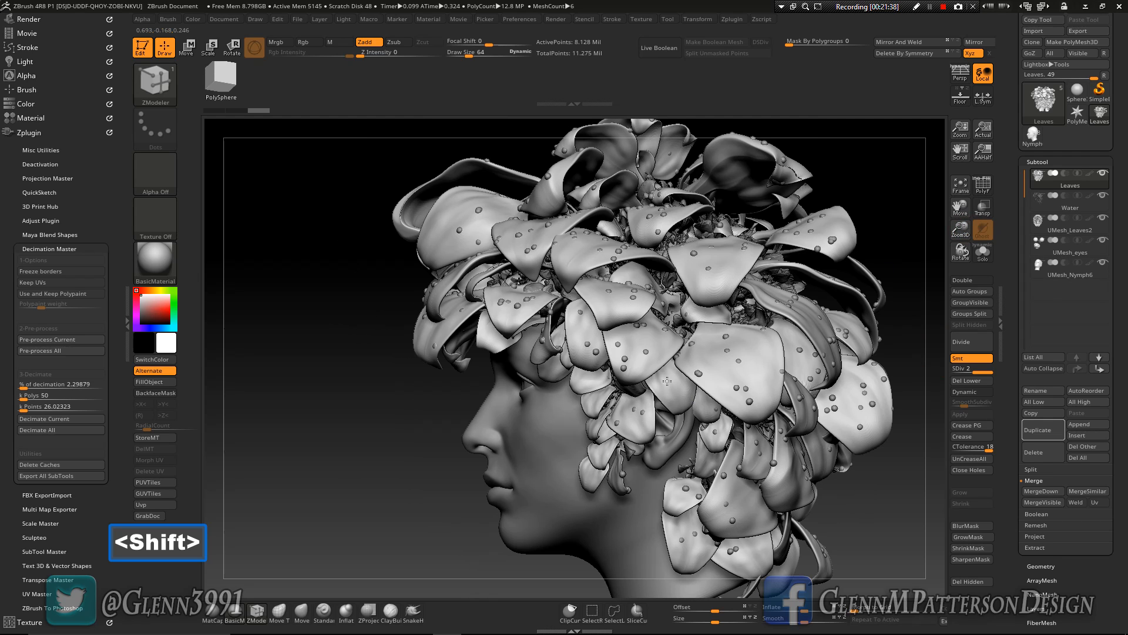
right_click_drag(722, 405, 734, 403, "shift")
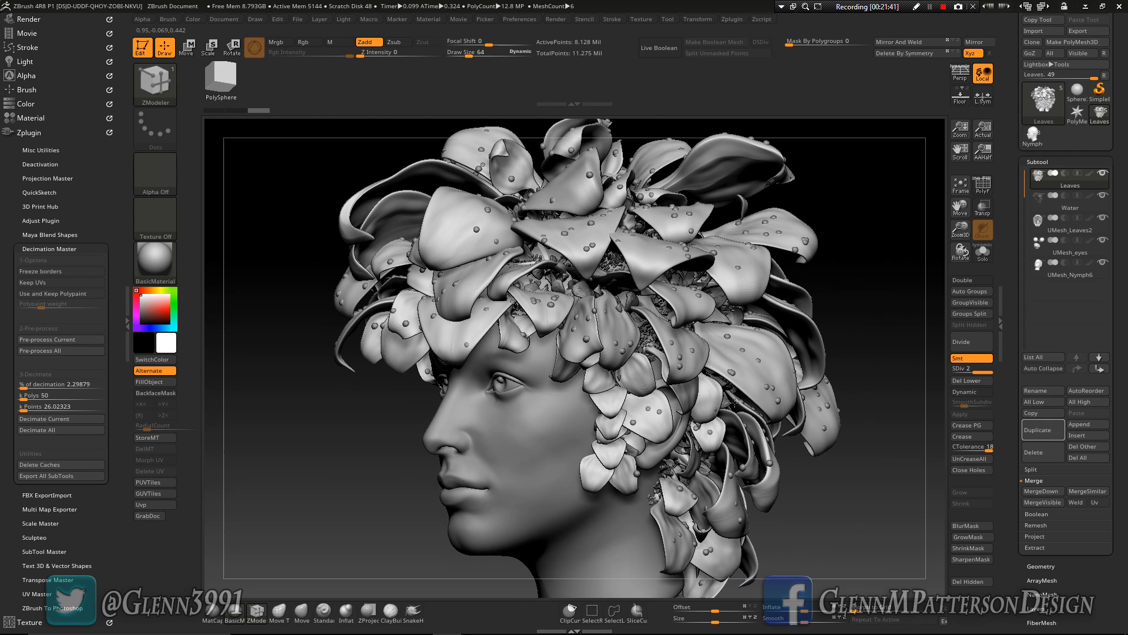
left_click(962, 192)
left_click(128, 324)
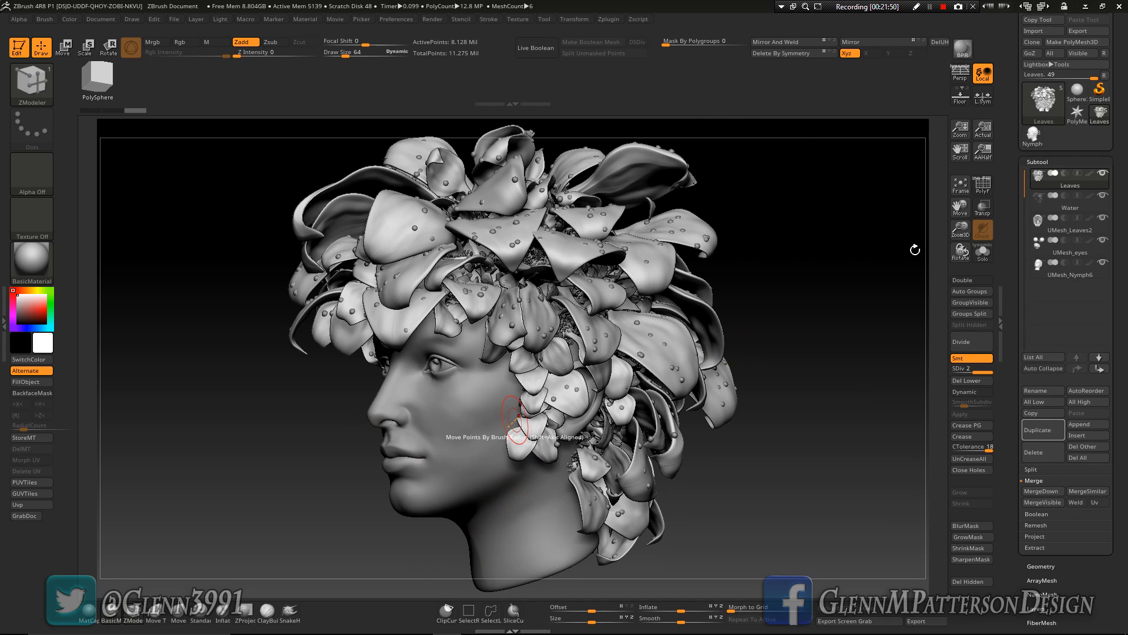
left_click(402, 23)
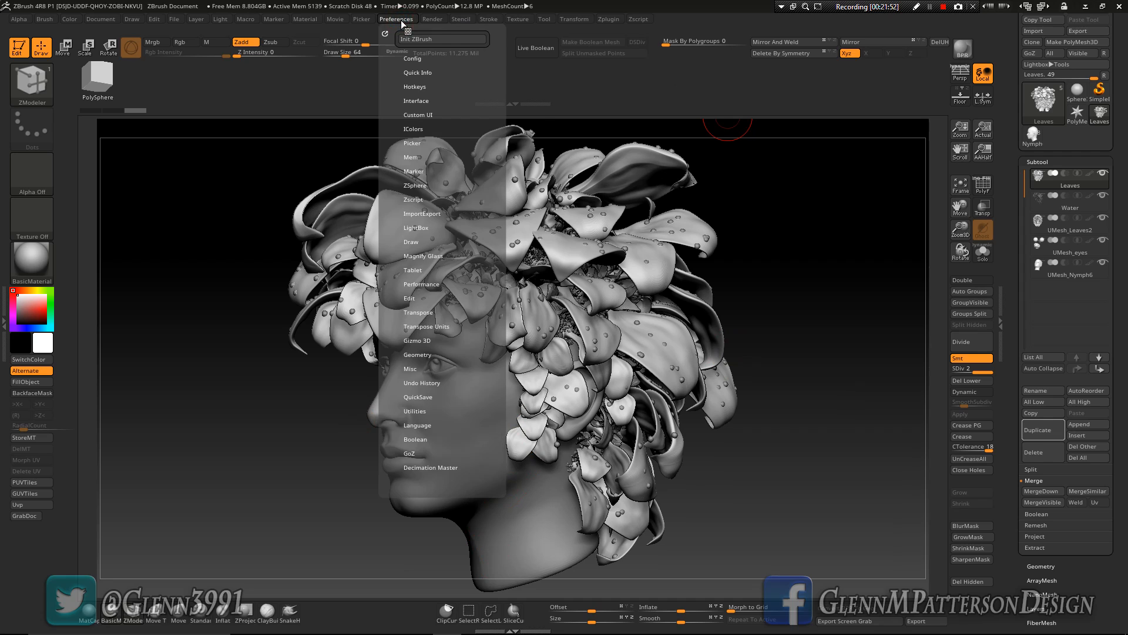
mouse_move(427, 24)
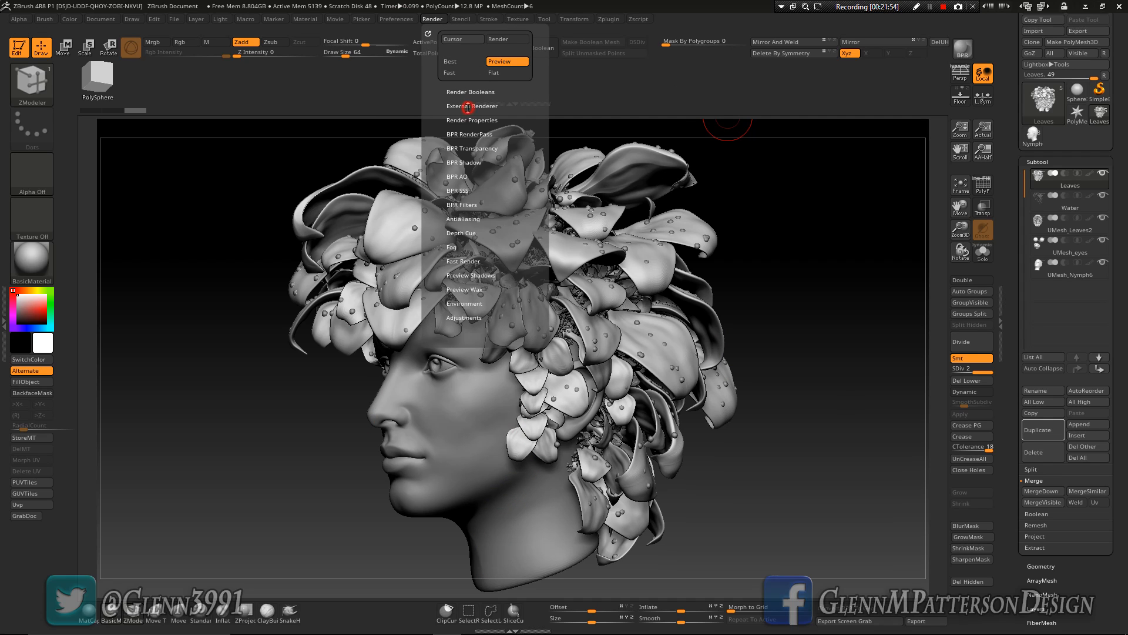
left_click(961, 49)
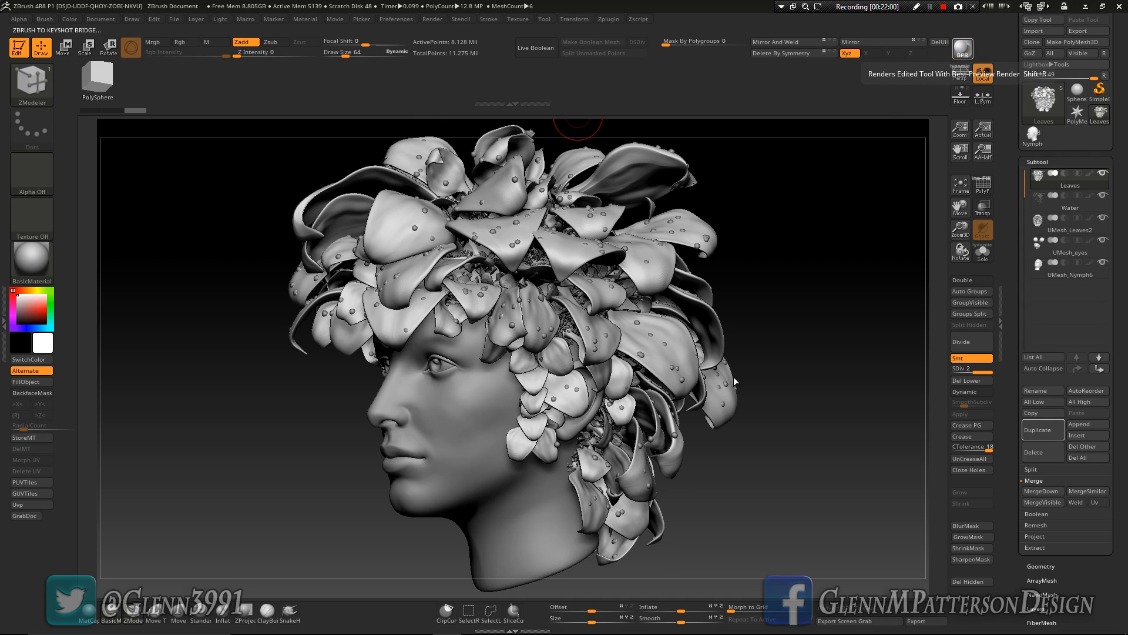
key("F9")
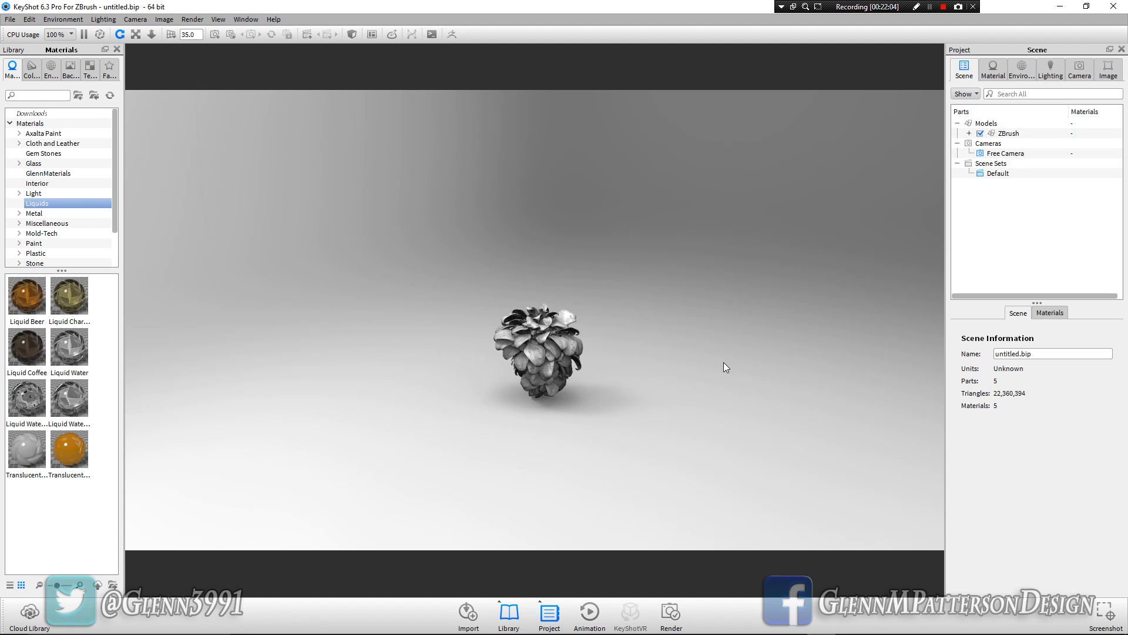
Set up the KeyShot camera so the whole head fills the frame in a three-quarter view
left_click_drag(583, 453, 896, 442, "ctrl")
scroll(586, 394, "up", 5)
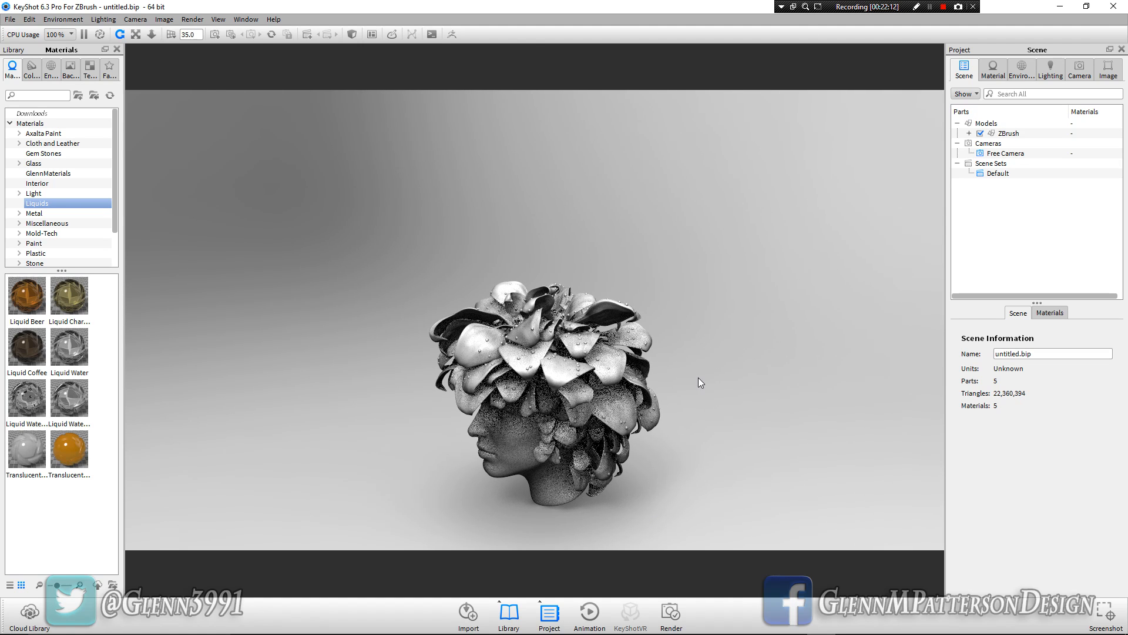
middle_click_drag(692, 397, 714, 333)
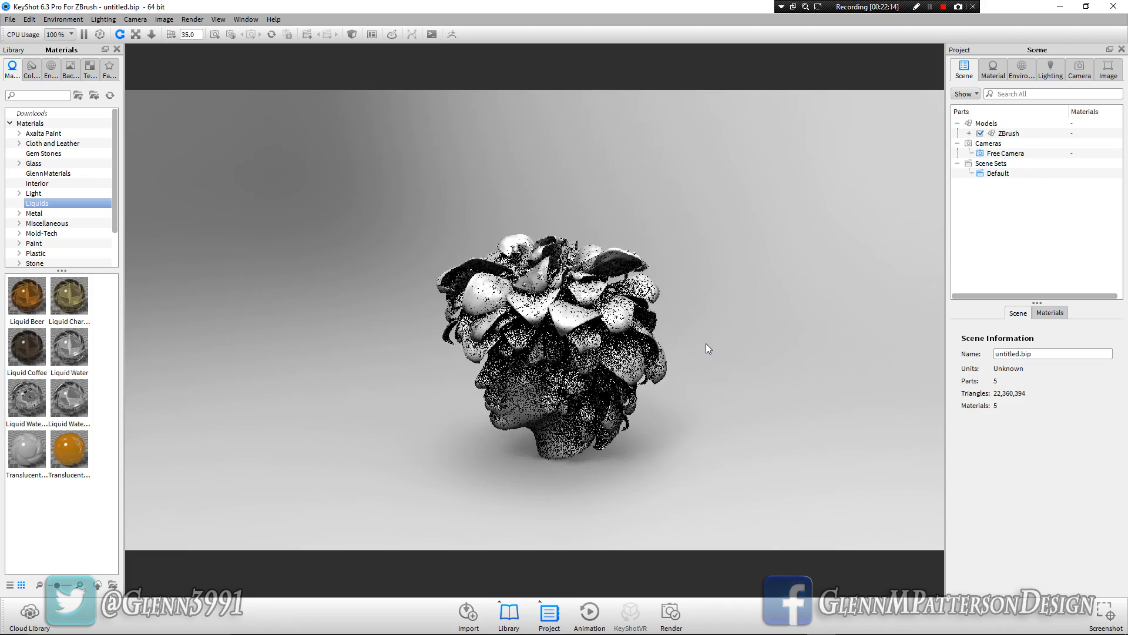
scroll(709, 334, "up", 5)
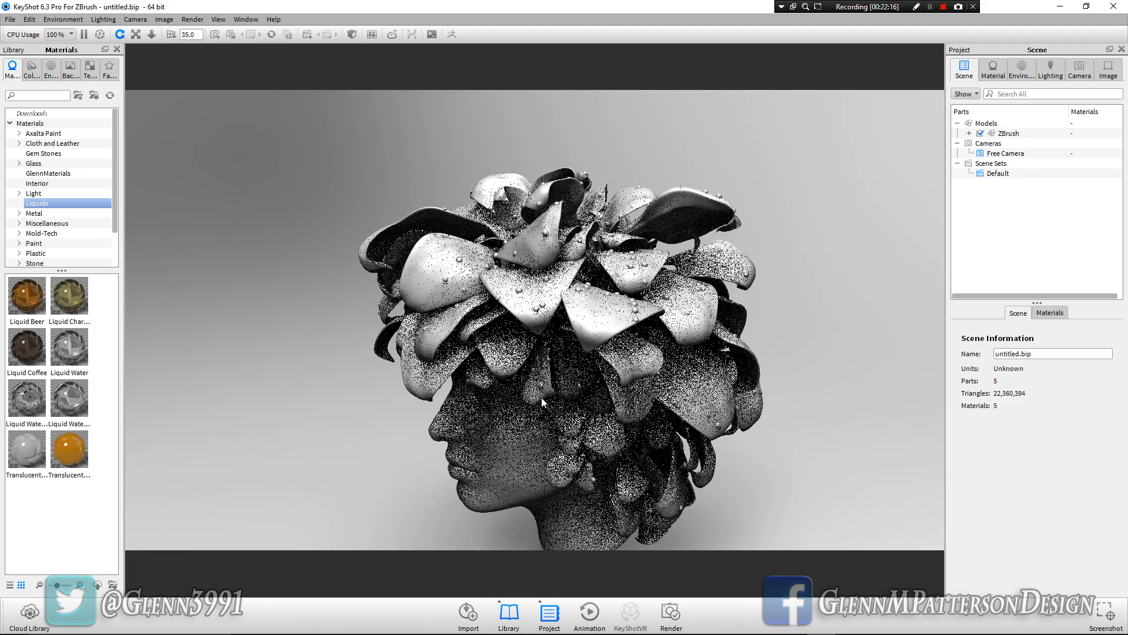
left_click_drag(551, 440, 426, 391)
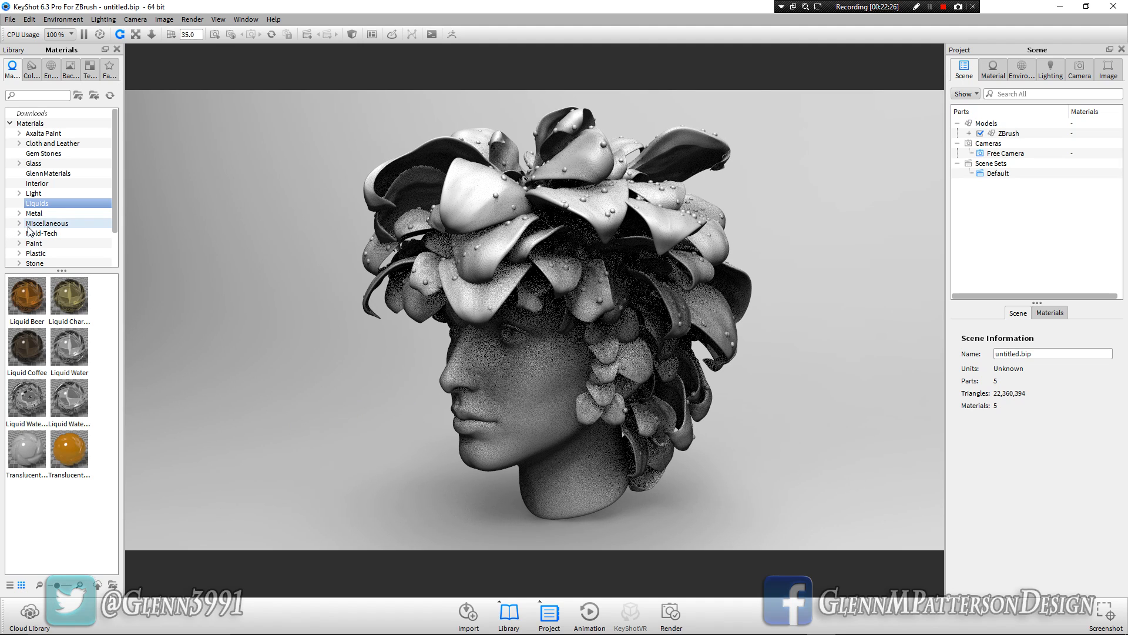
Assign the Occlusion material from the Miscellaneous library folder to the whole ZBrush model
scroll(53, 233, "down", 2)
left_click(55, 183)
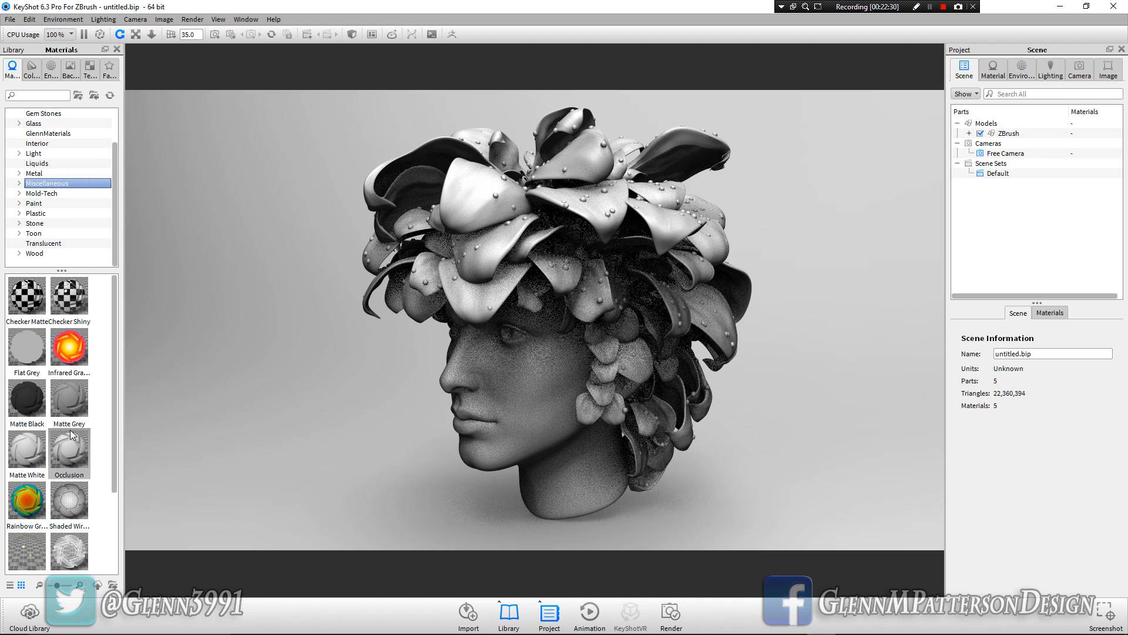
mouse_move(69, 453)
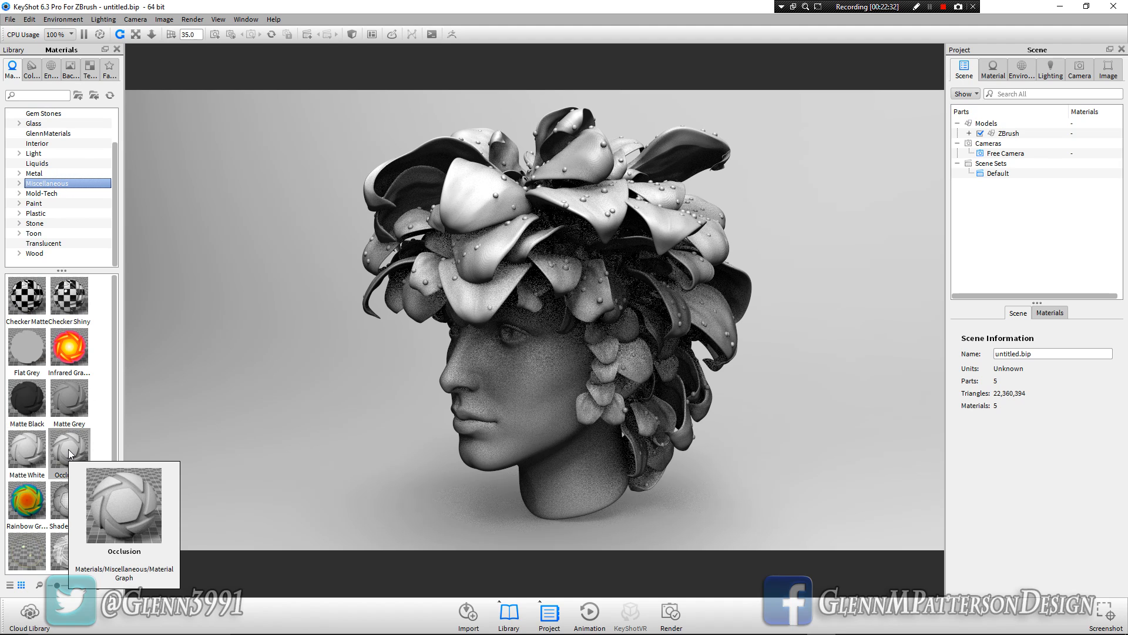
left_click_drag(68, 453, 1015, 136)
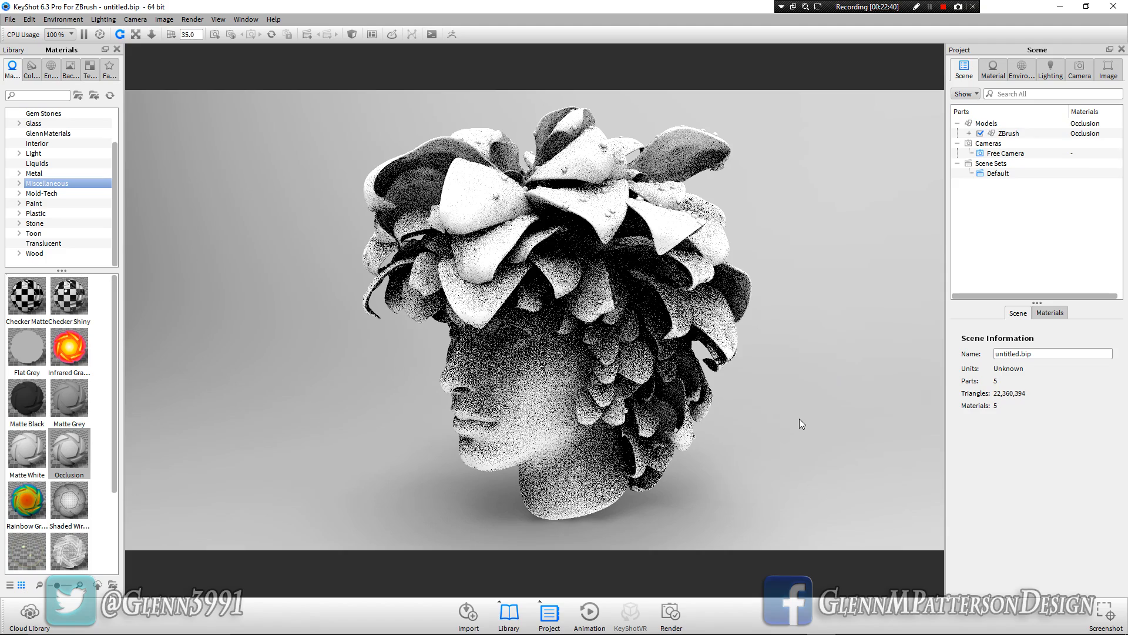
Assign the Matte Grey material to the whole ZBrush model, with the head viewed closer to profile
left_click_drag(795, 418, 793, 391)
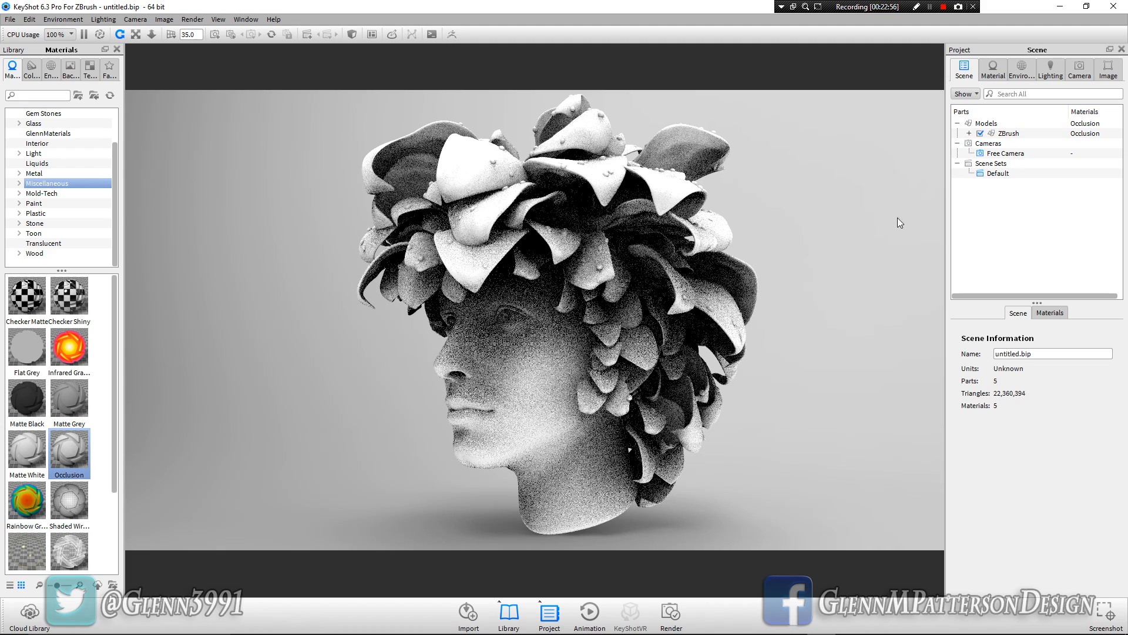
left_click_drag(818, 414, 744, 418)
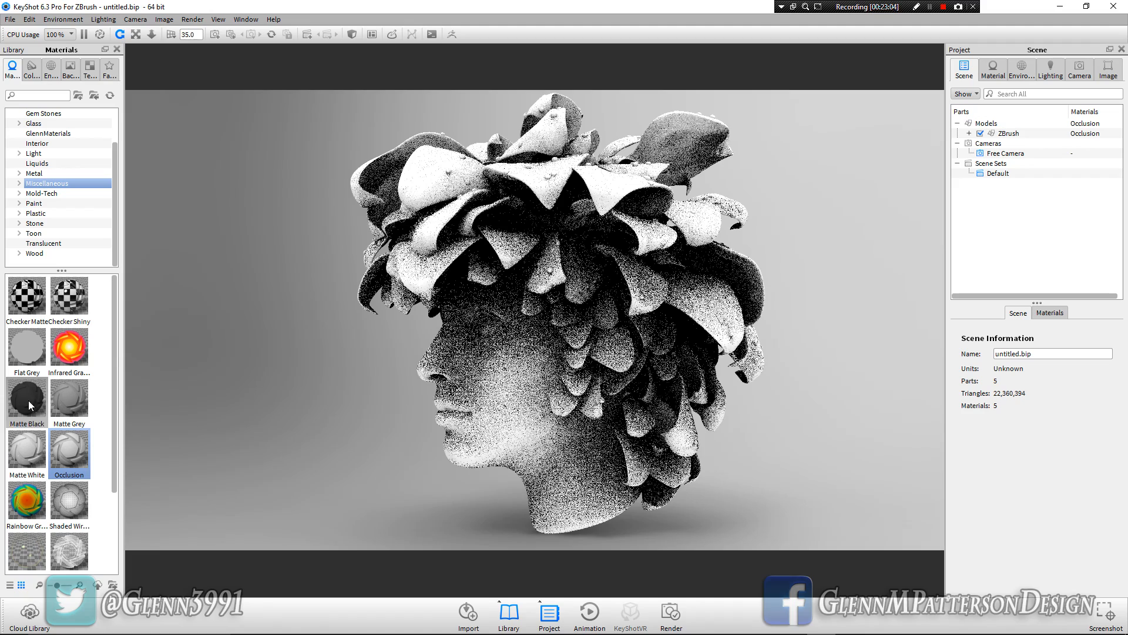
left_click_drag(65, 404, 1006, 133)
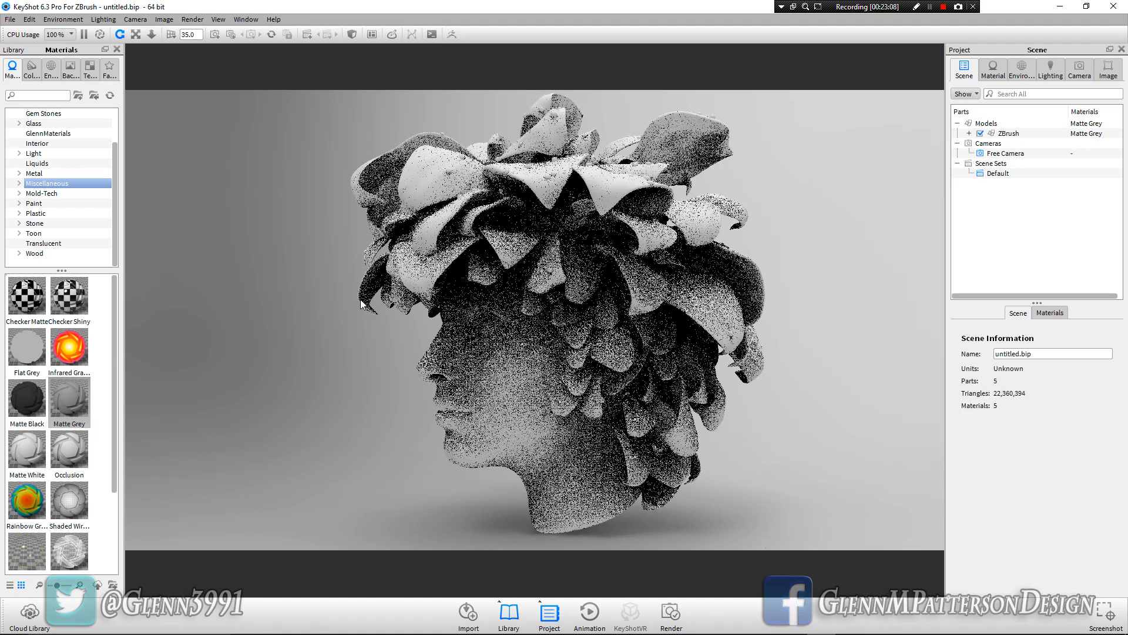
Add a Sphere to the scene and scale it uniformly to 0.52
left_click(48, 21)
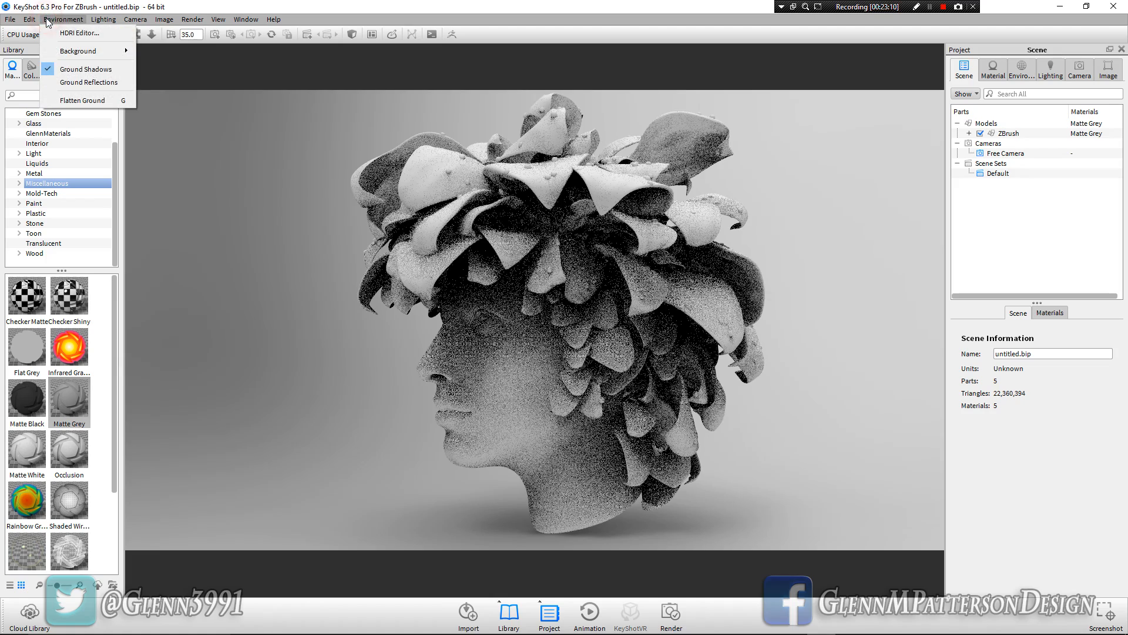
mouse_move(31, 22)
mouse_move(58, 64)
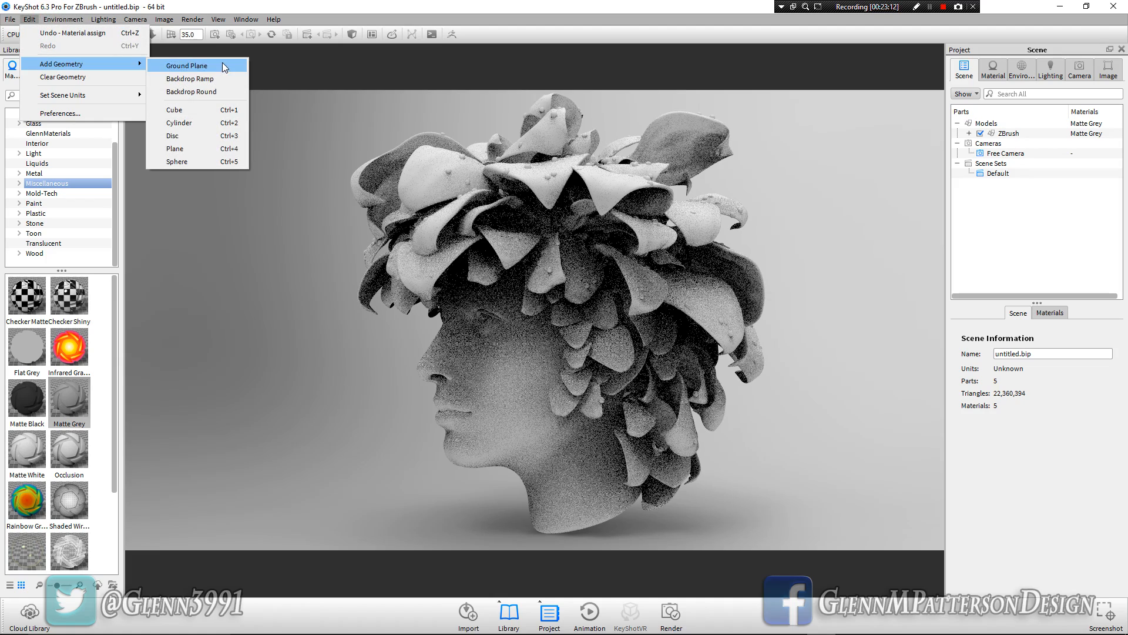
left_click(179, 161)
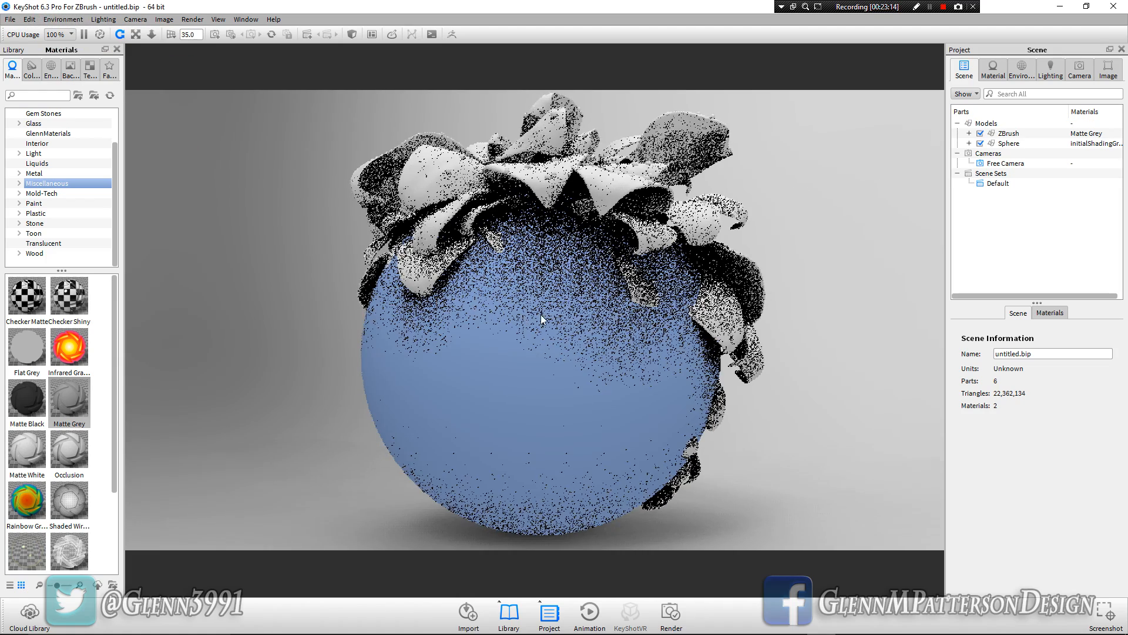
left_click(1035, 144)
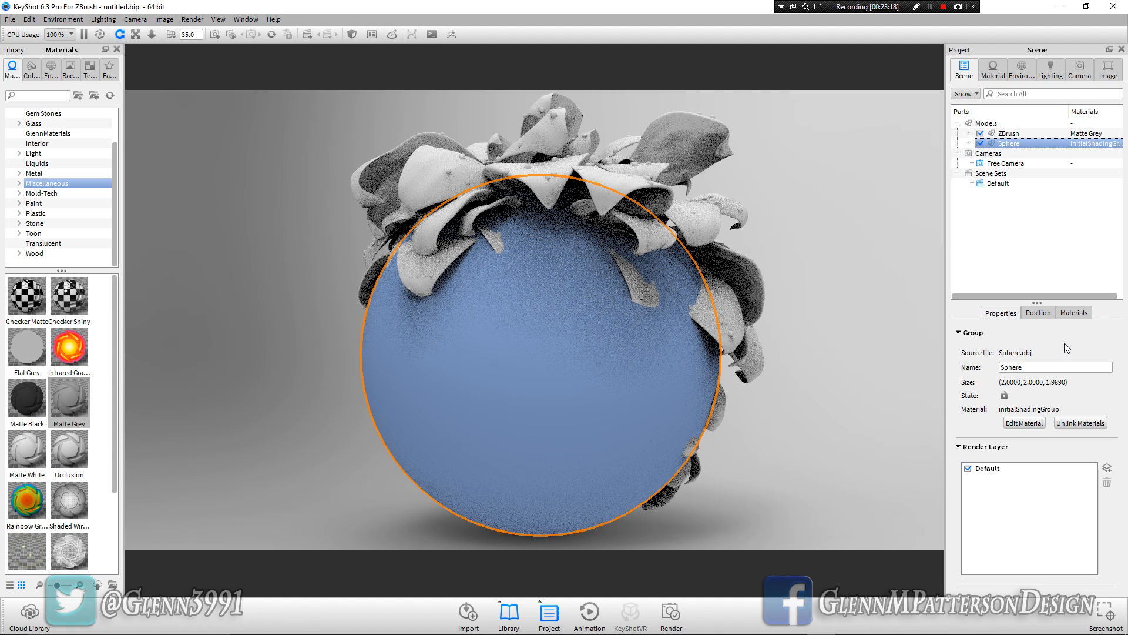
left_click(1040, 315)
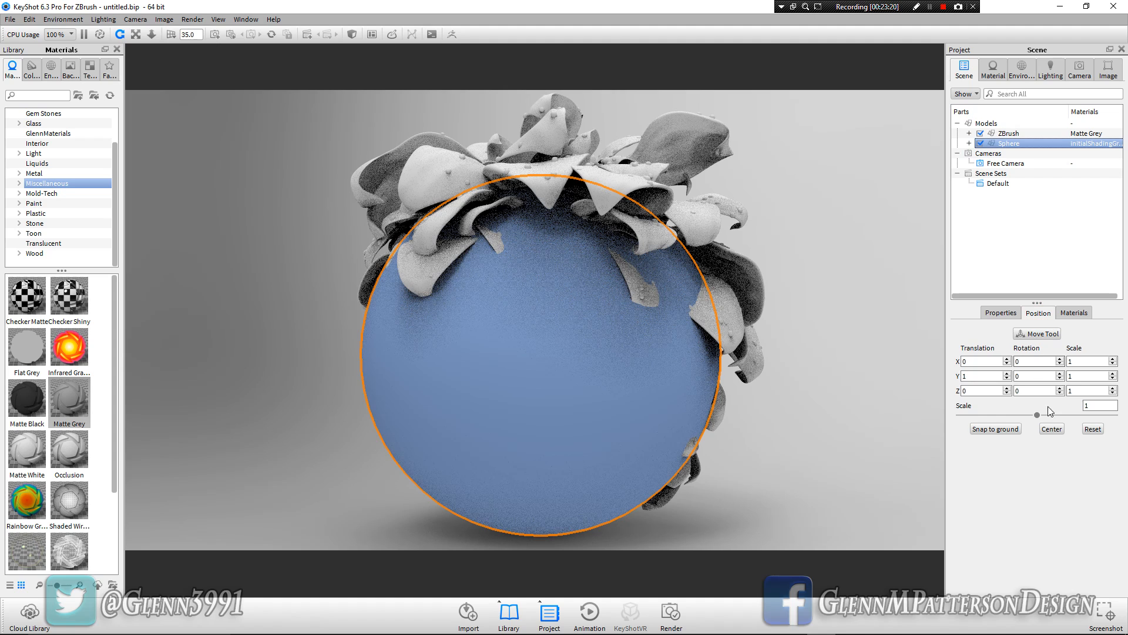
left_click_drag(1037, 415, 1000, 415)
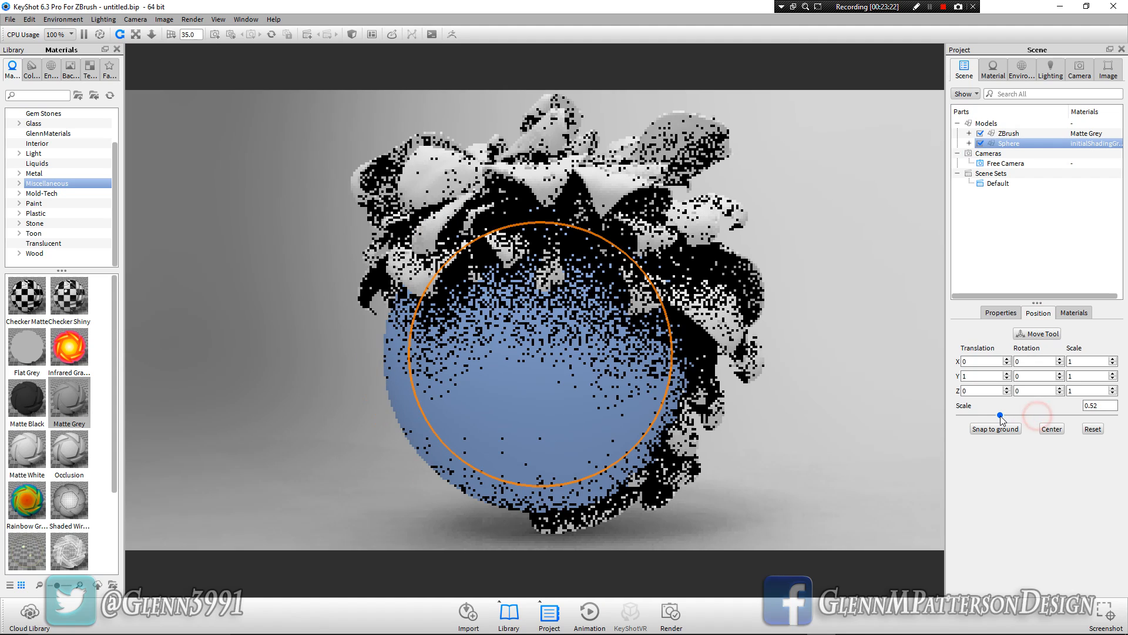
Move the sphere out in front of the face, to Z -2.1453 and Y 0.5915
right_click(1036, 144)
left_click(1063, 196)
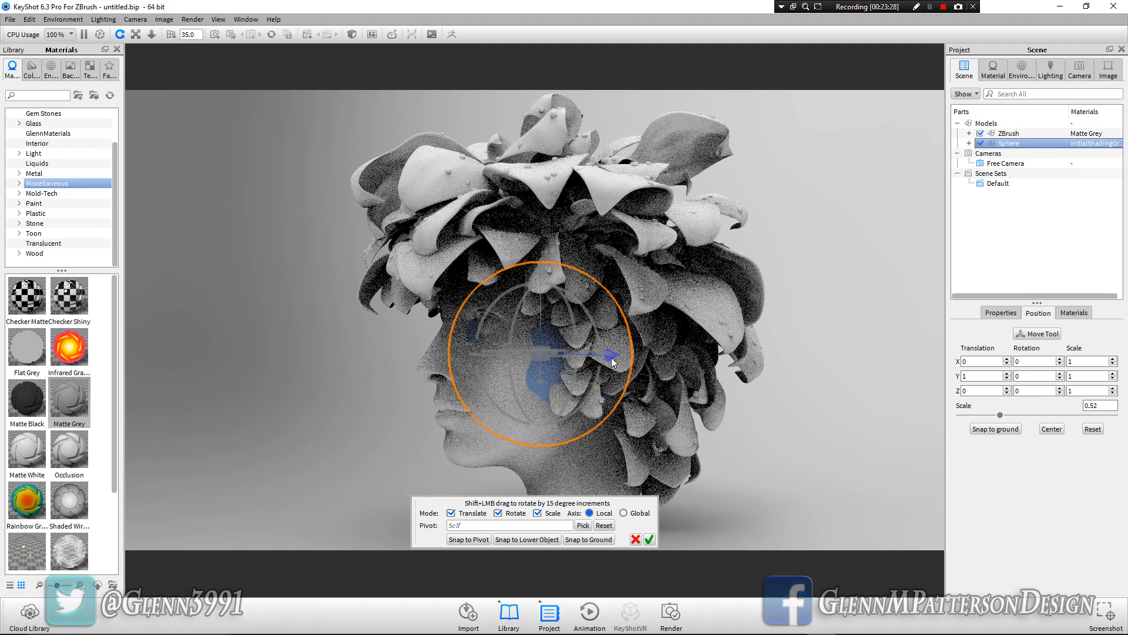
left_click_drag(612, 362, 188, 390)
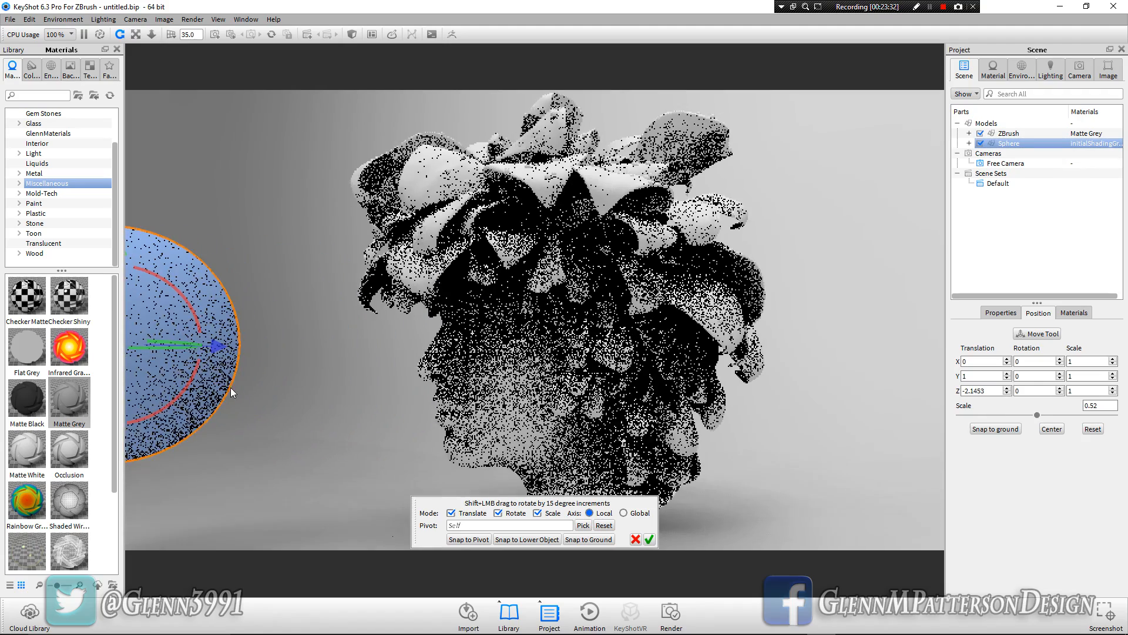
middle_click_drag(418, 379, 547, 336)
left_click_drag(252, 211, 242, 311)
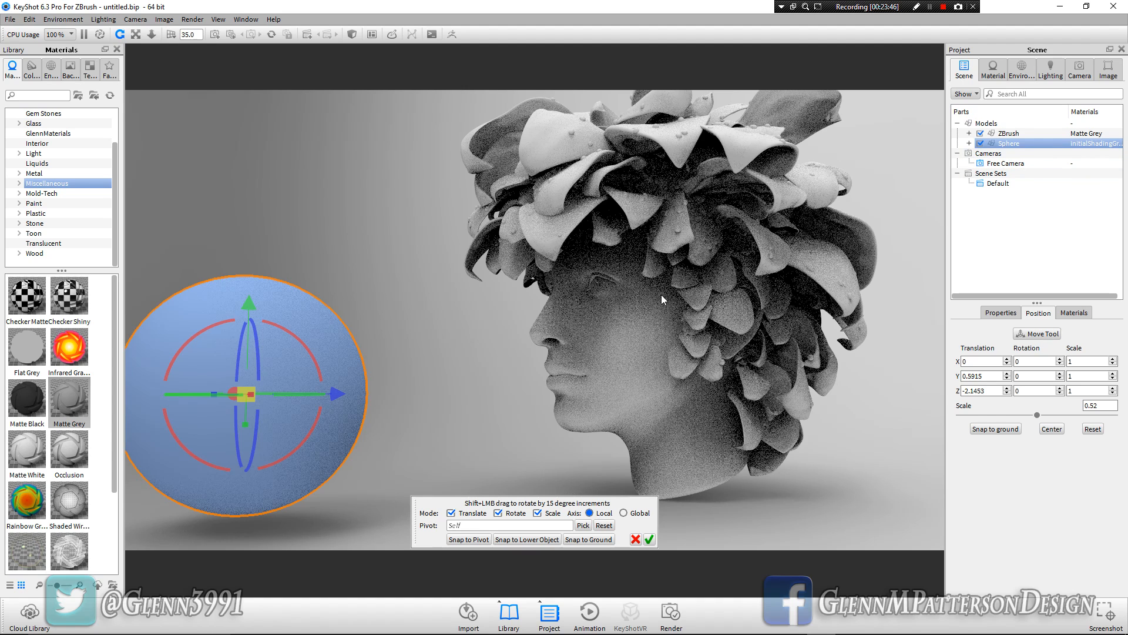
Confirm the sphere's move and change its material type to Area Light Diffuse
double_click(1032, 144)
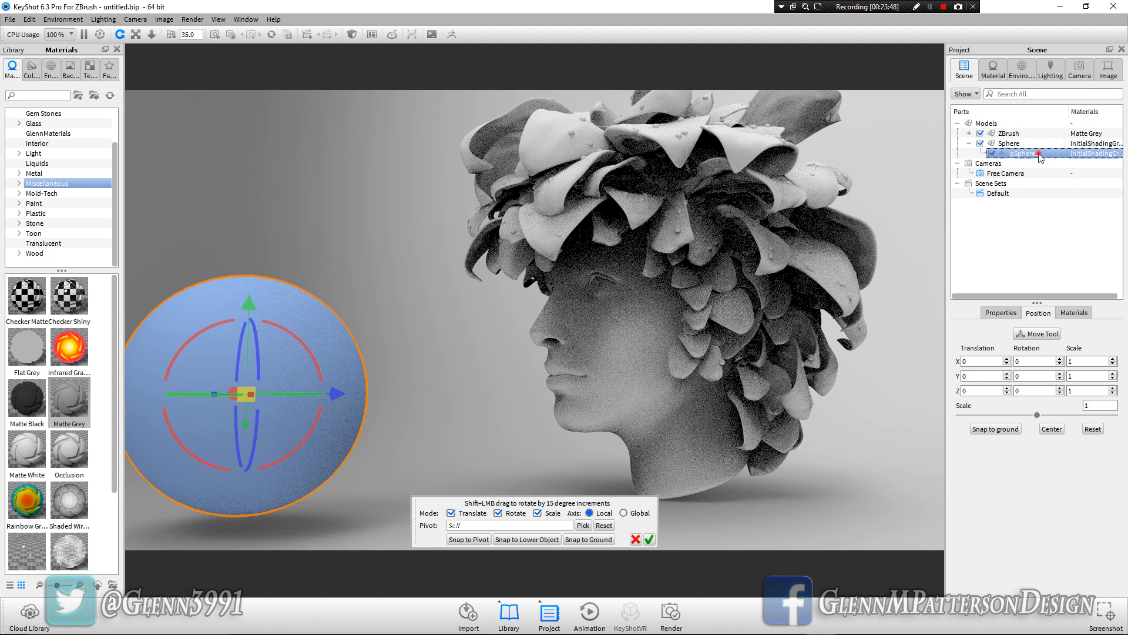
double_click(1039, 153)
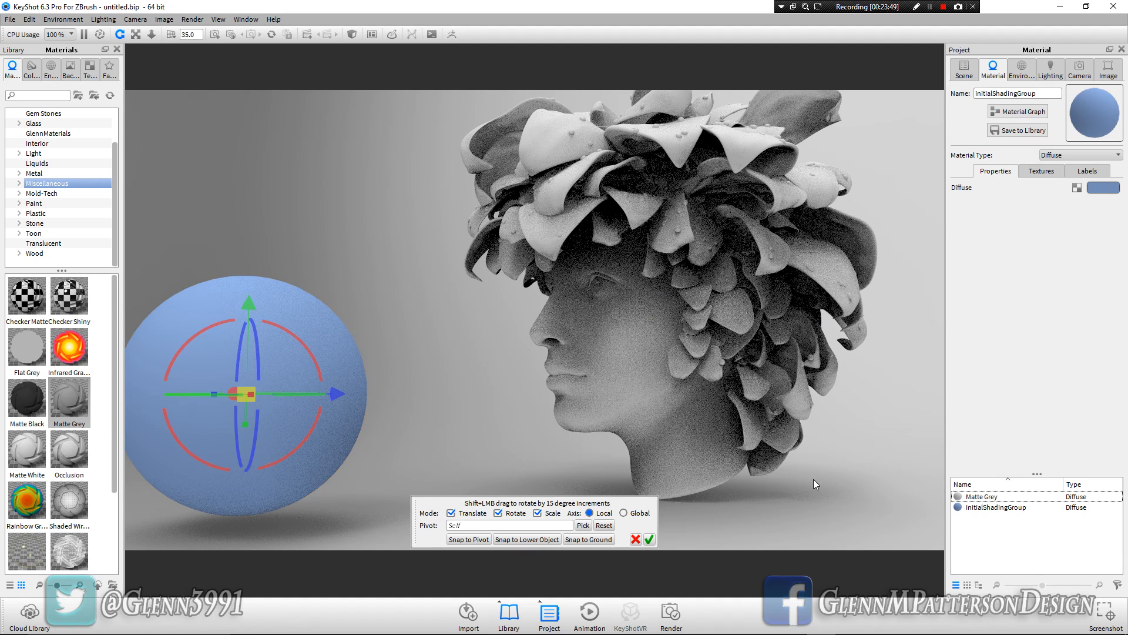
left_click(650, 539)
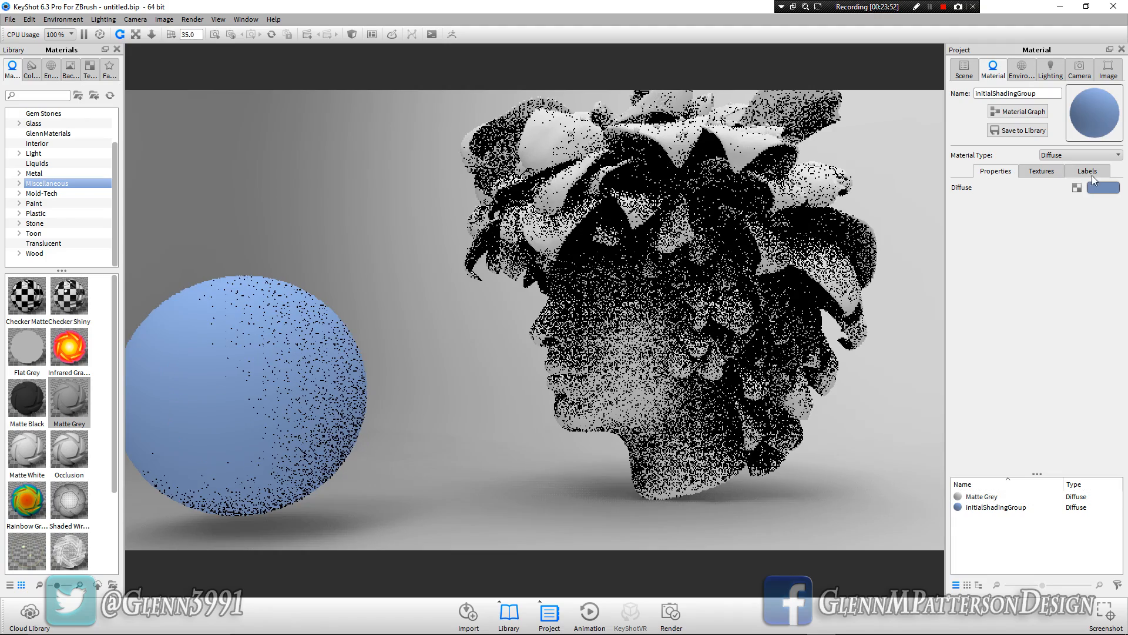
left_click(1093, 155)
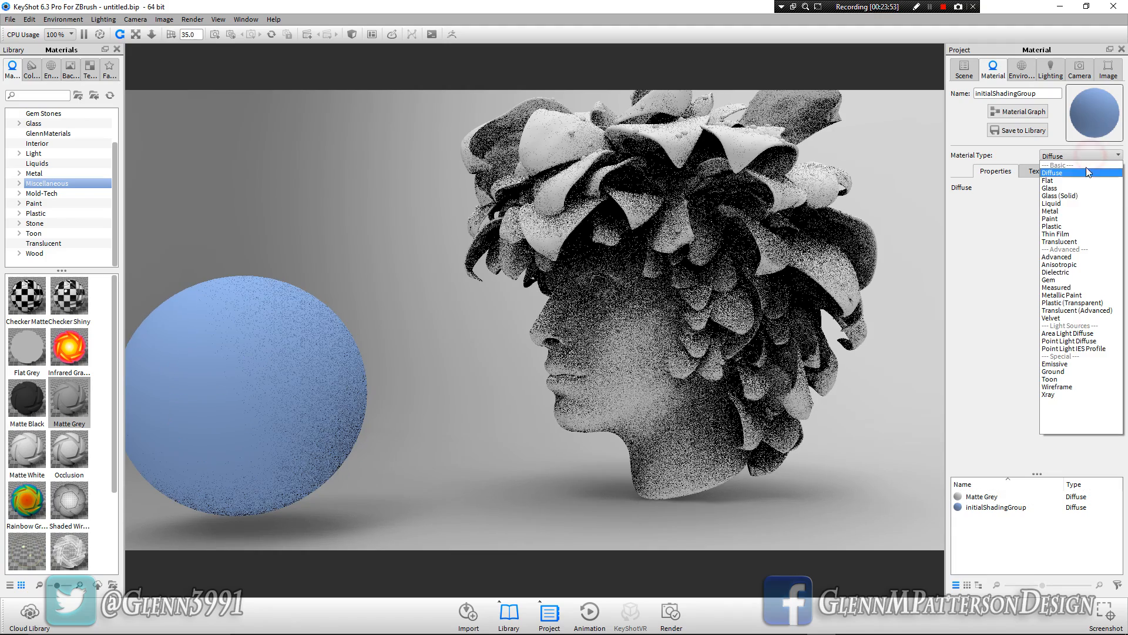
left_click(1068, 334)
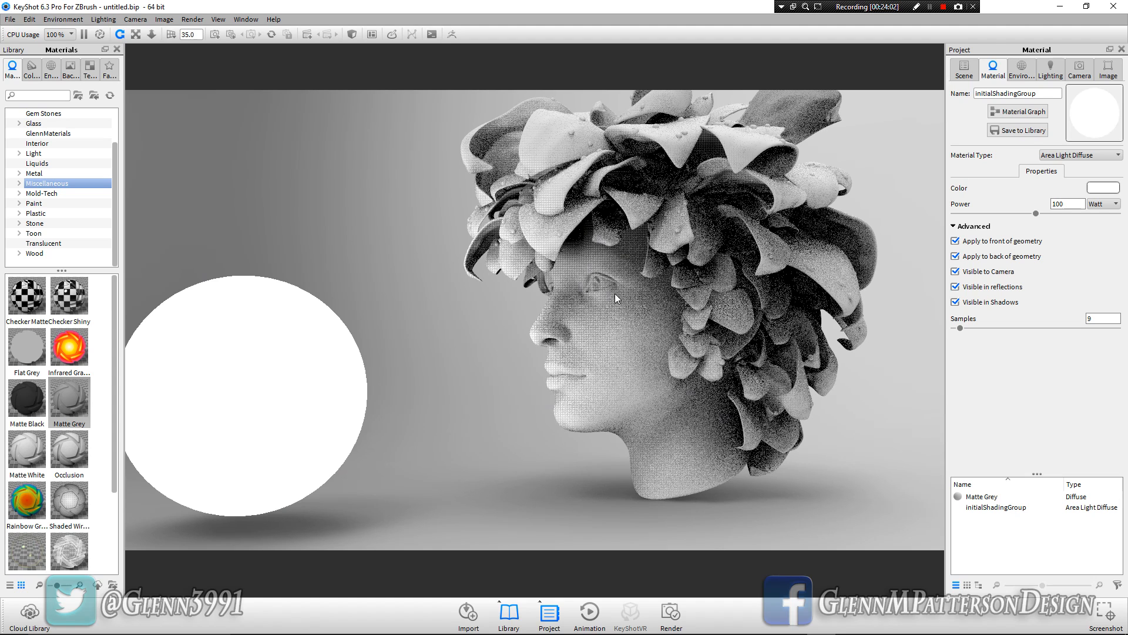
Move the pSphere1 light part along its X axis to a translation of -2.0181 and confirm
left_click(240, 360)
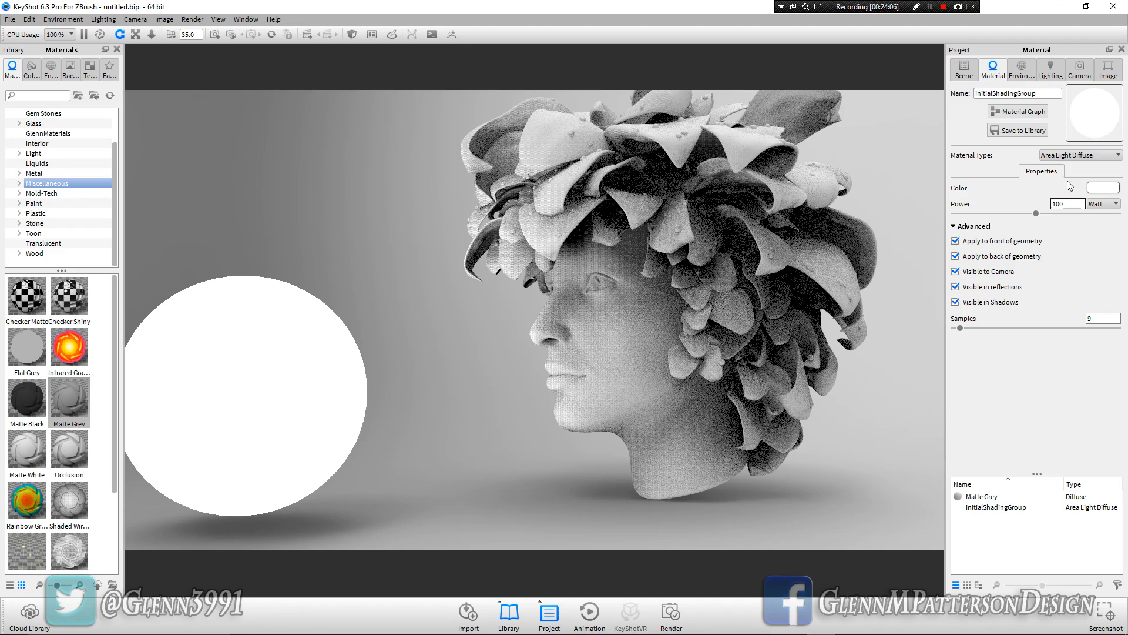
left_click(967, 71)
left_click(1042, 334)
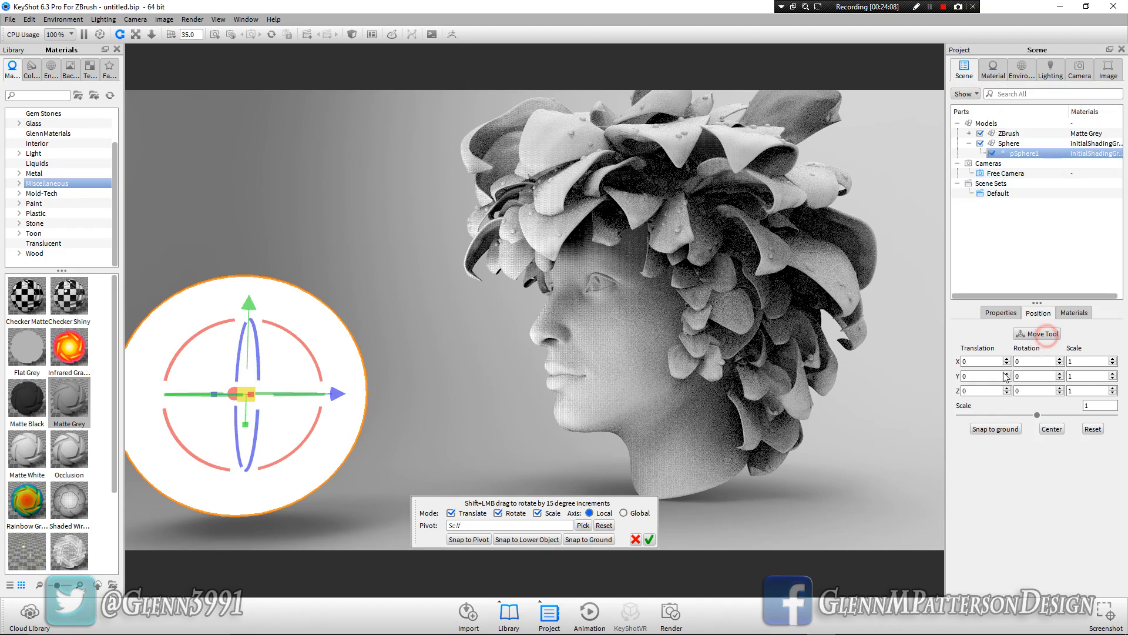
left_click_drag(417, 305, 479, 347)
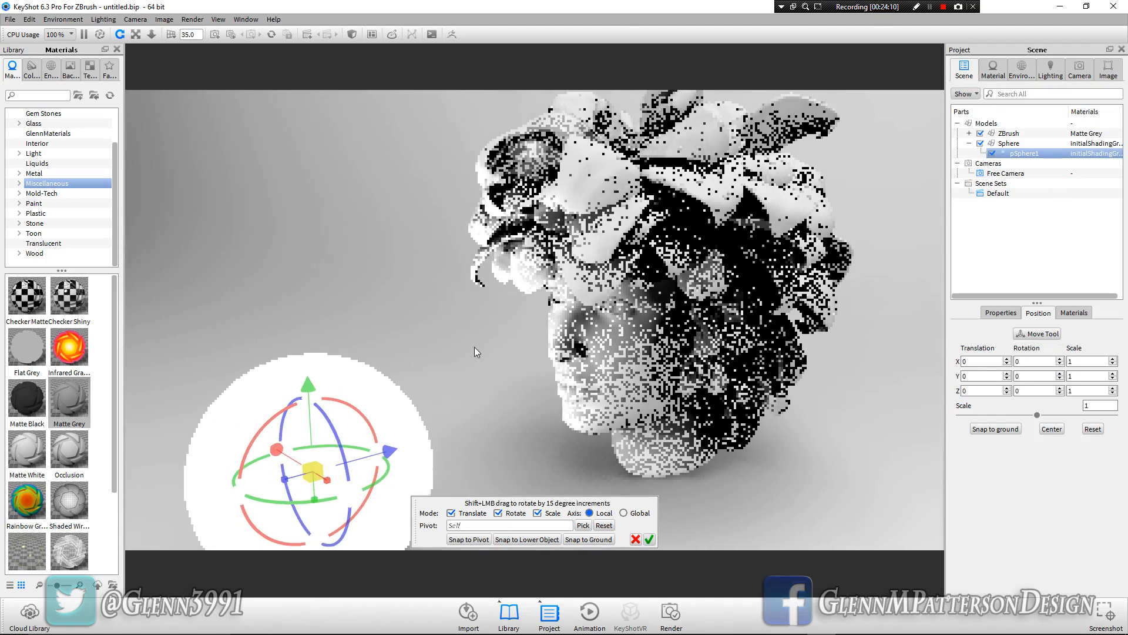
left_click_drag(275, 455, 609, 593)
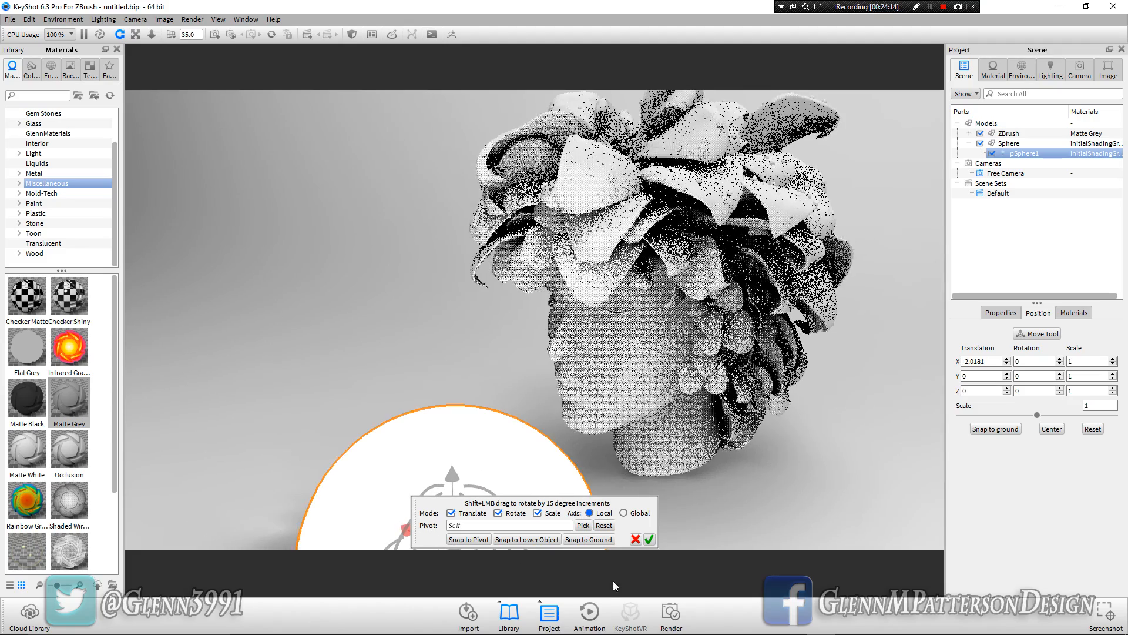
left_click_drag(803, 494, 686, 465)
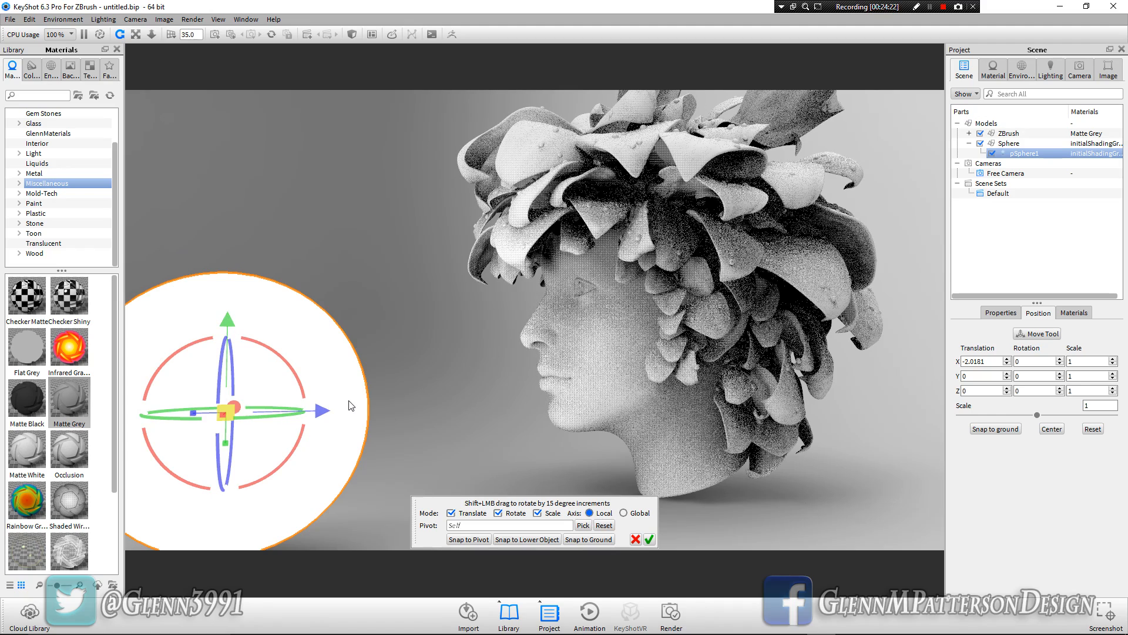
double_click(1049, 153)
left_click(649, 539)
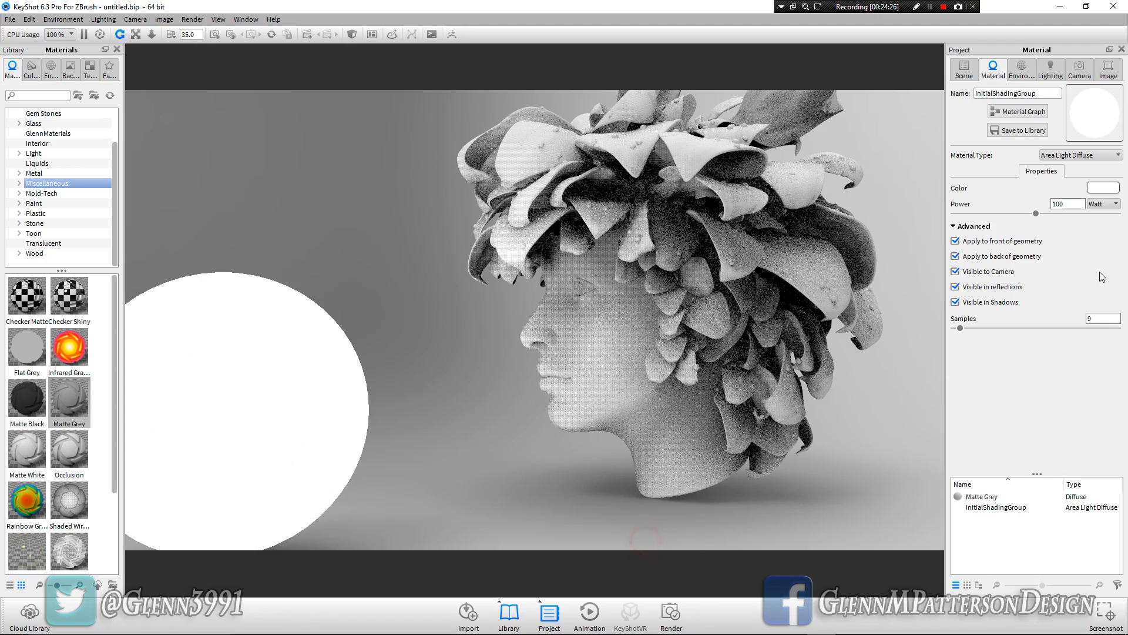
Try a power of 30 Watt for the sphere's area light, and settle on 60 Watt
double_click(1075, 203)
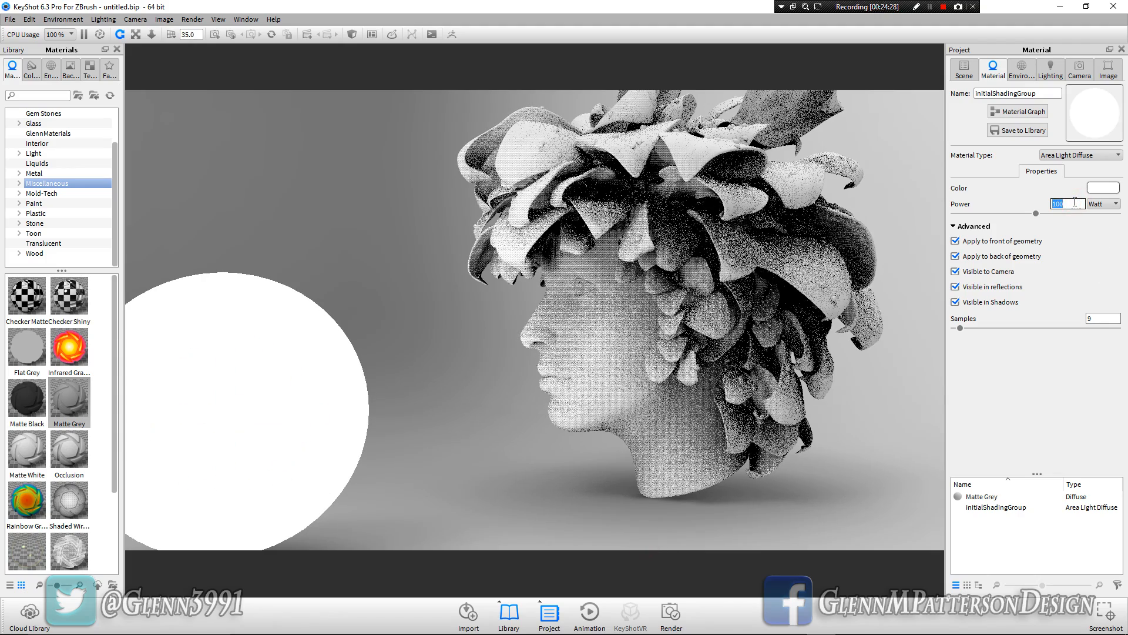
type("30")
key("Return")
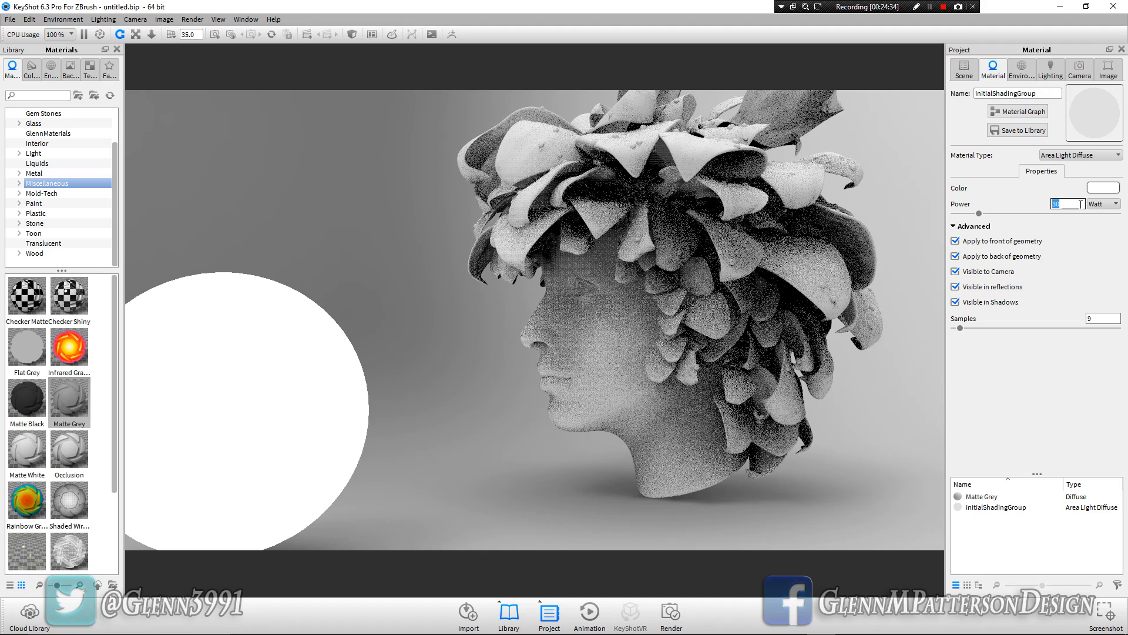
type("60")
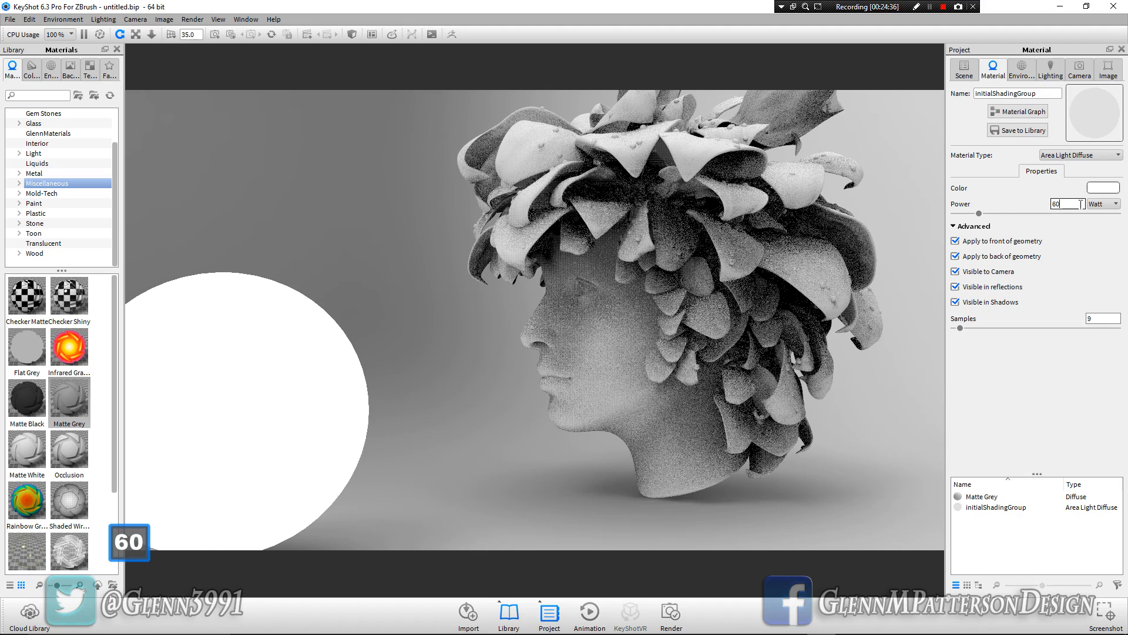
key("Return")
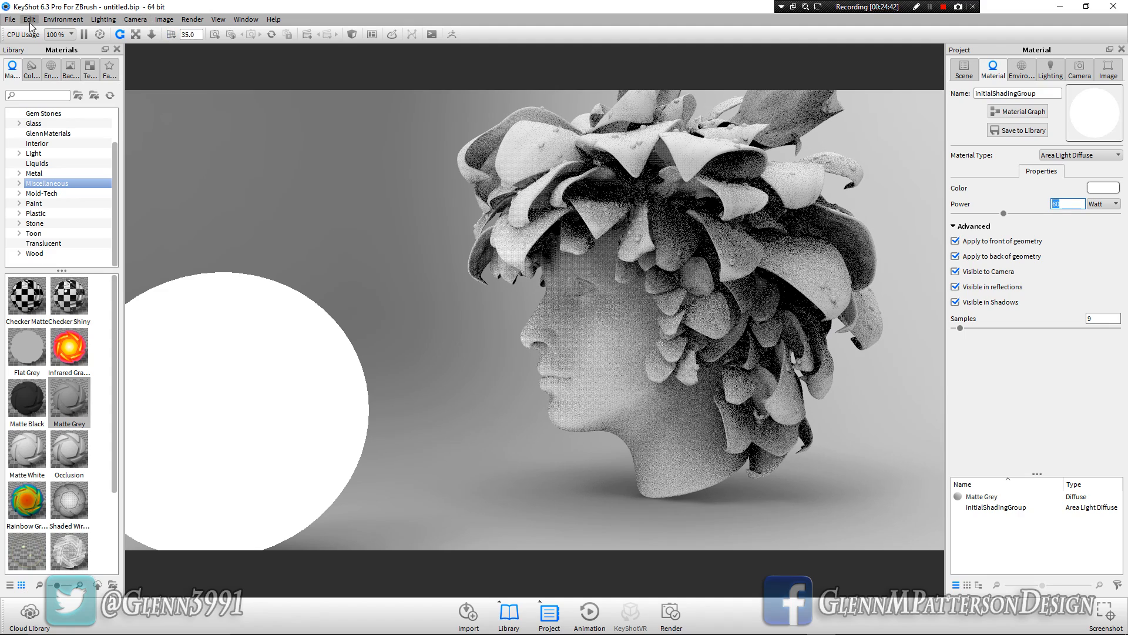
Disable Visible to Camera and Visible in Shadows for the sphere's area light
left_click(979, 272)
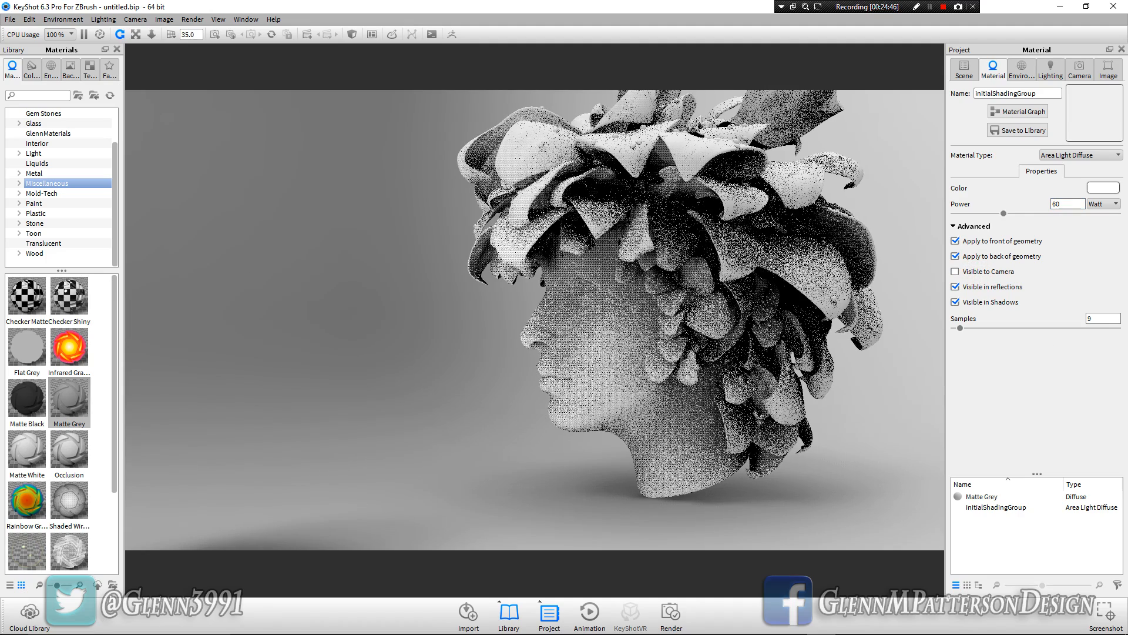
left_click(991, 304)
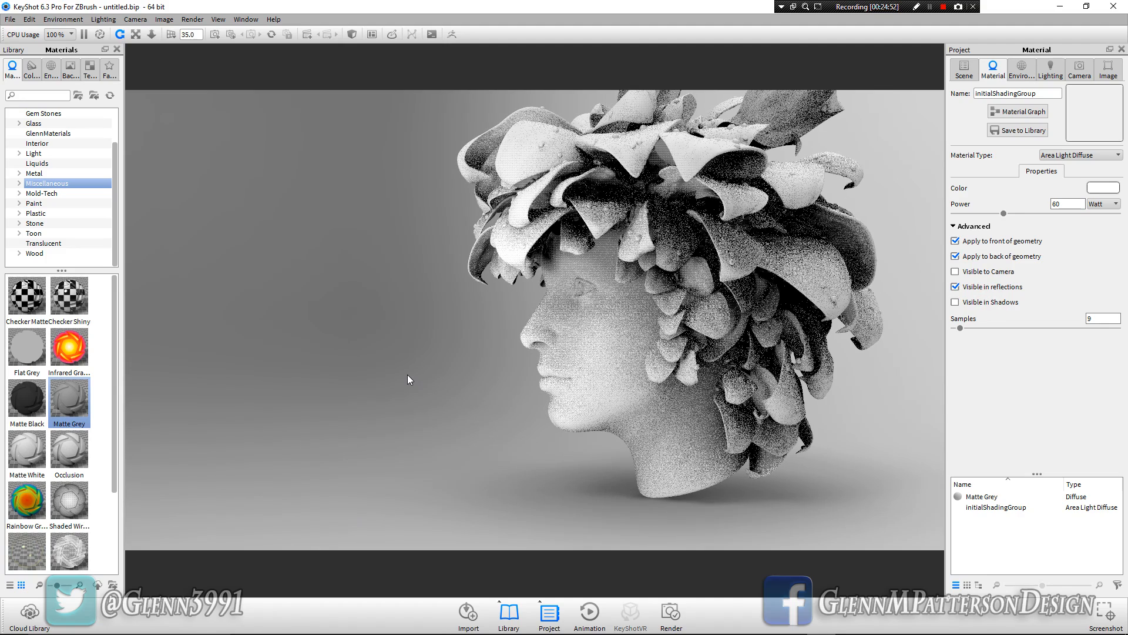
left_click_drag(429, 413, 526, 438)
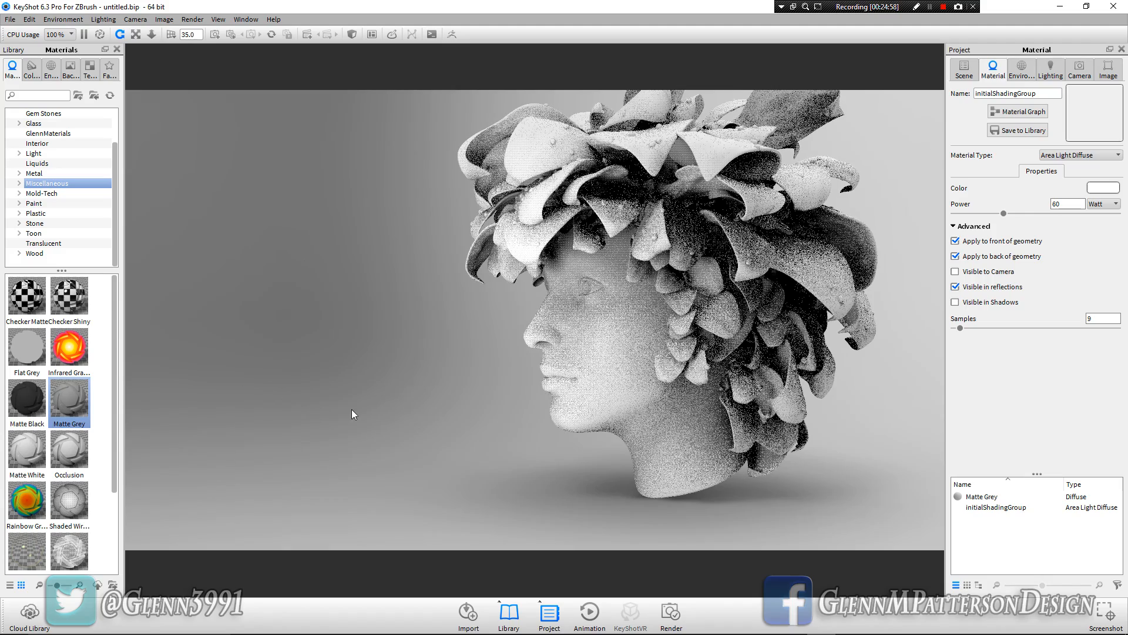
left_click_drag(347, 411, 330, 415)
middle_click_drag(639, 357, 588, 387)
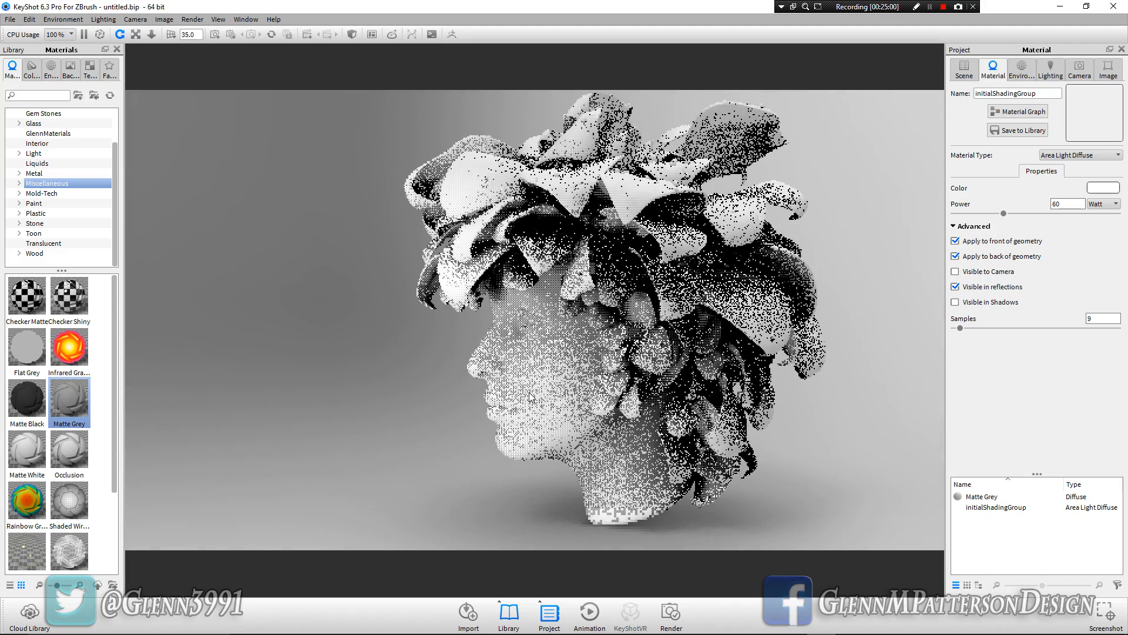
Expand the ZBrush model and examine which region of the head each UMesh part covers
left_click(964, 69)
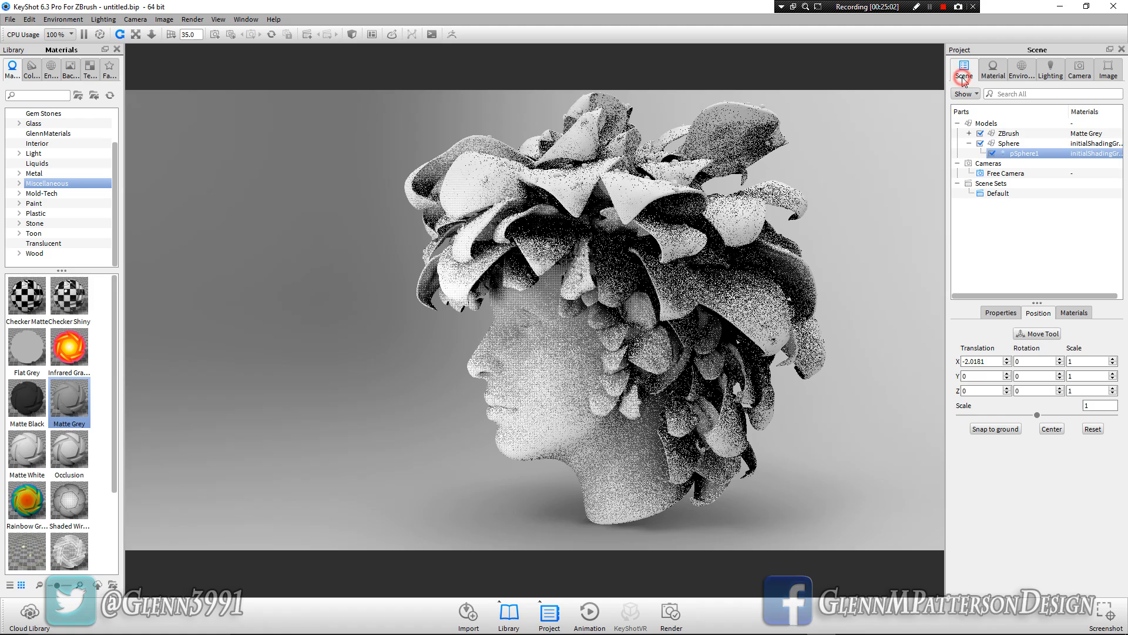
left_click(969, 134)
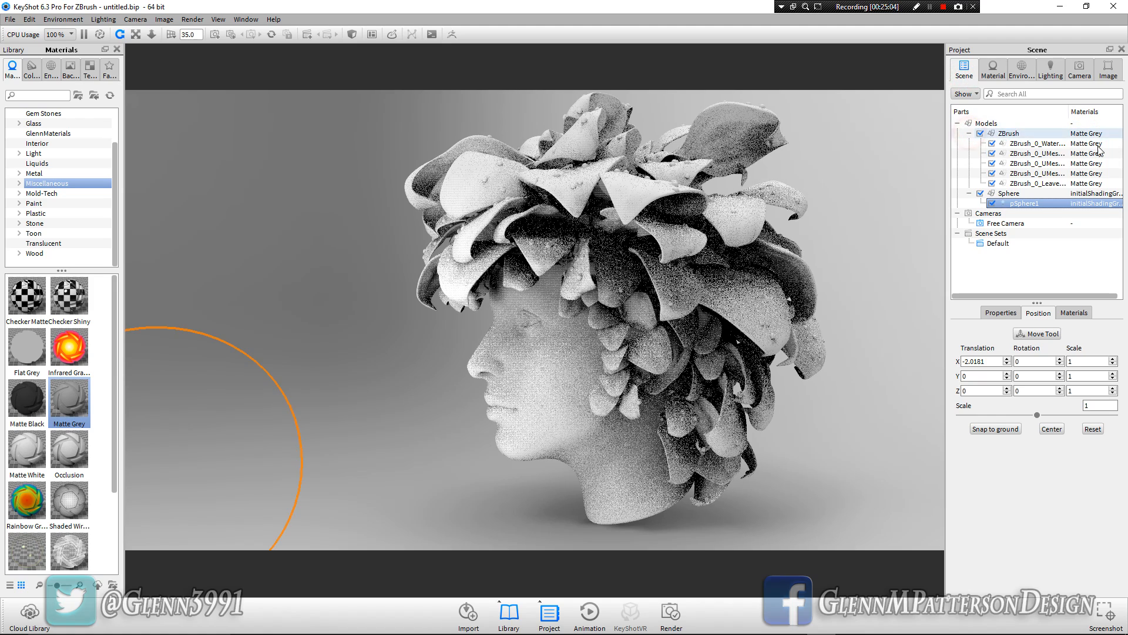
left_click(1048, 157)
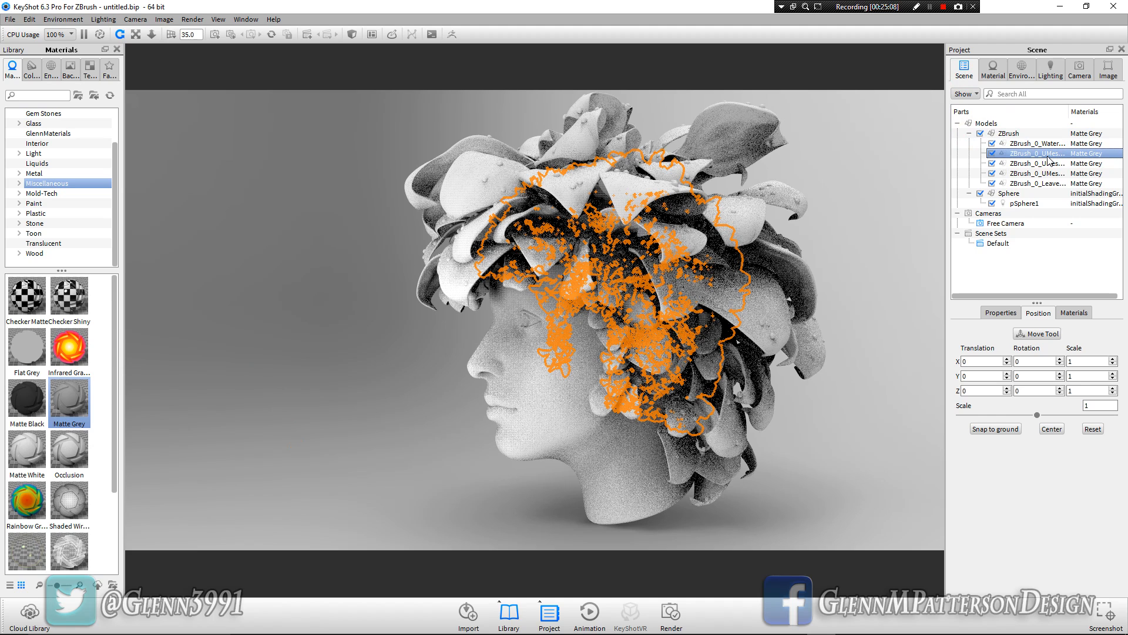
left_click(1050, 165)
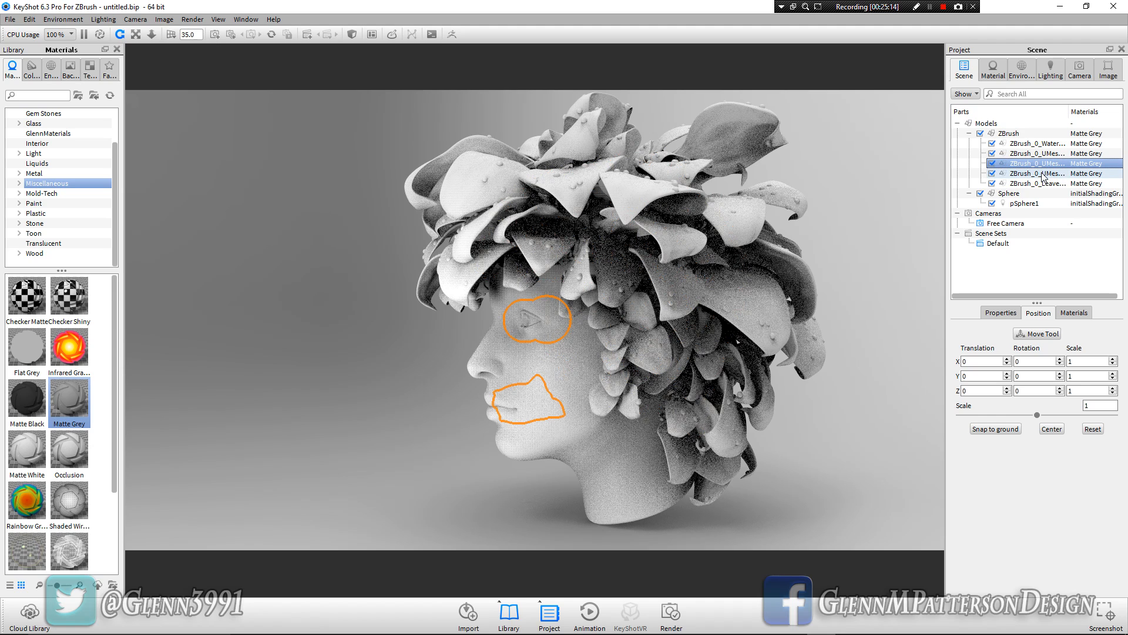
left_click(1048, 174)
double_click(1045, 164)
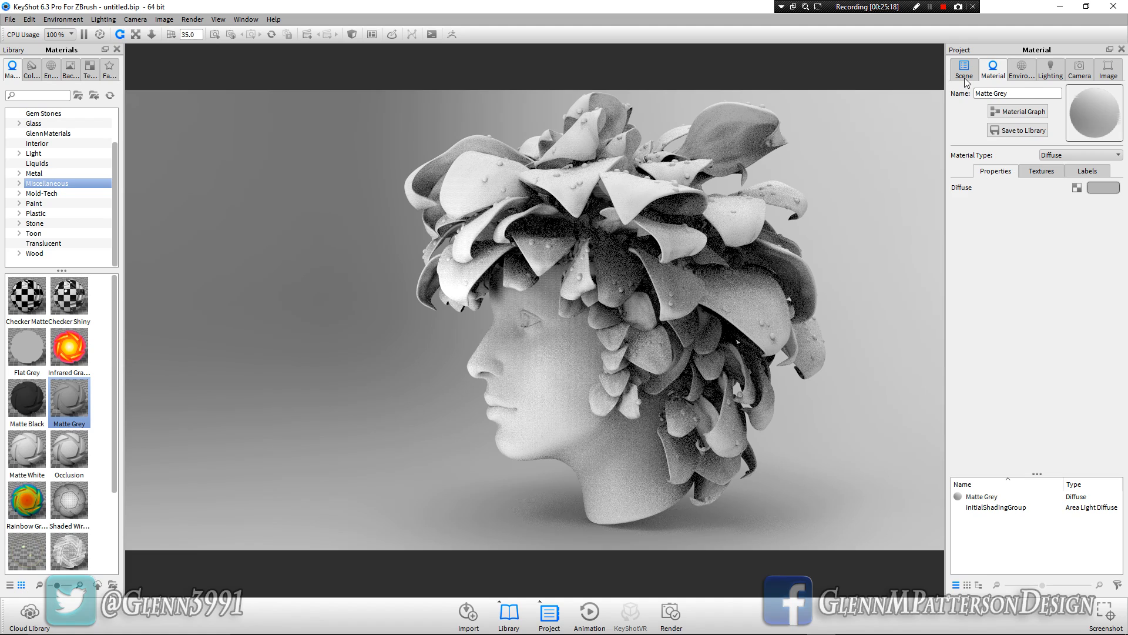
left_click(965, 76)
right_click(1038, 165)
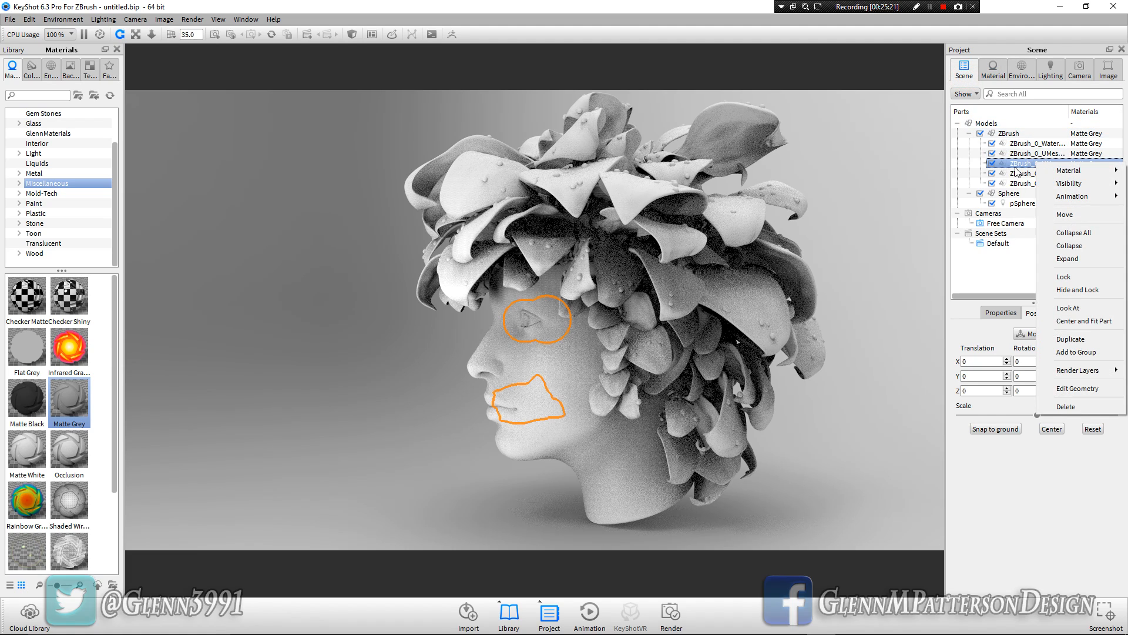
left_click(1017, 171)
left_click(1029, 174)
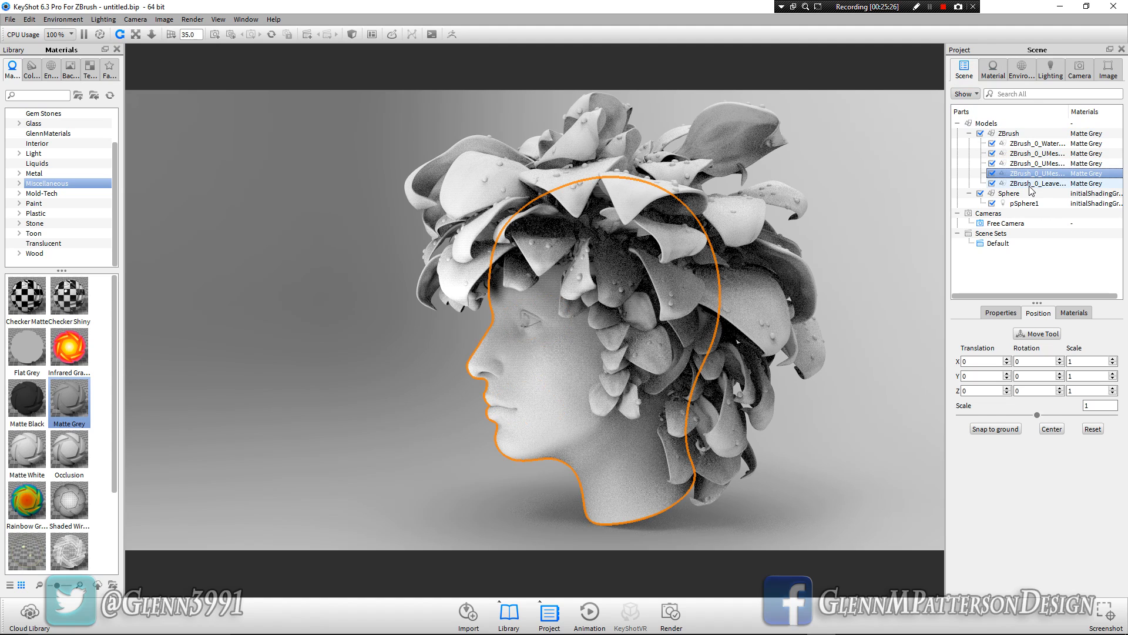
left_click(1028, 164)
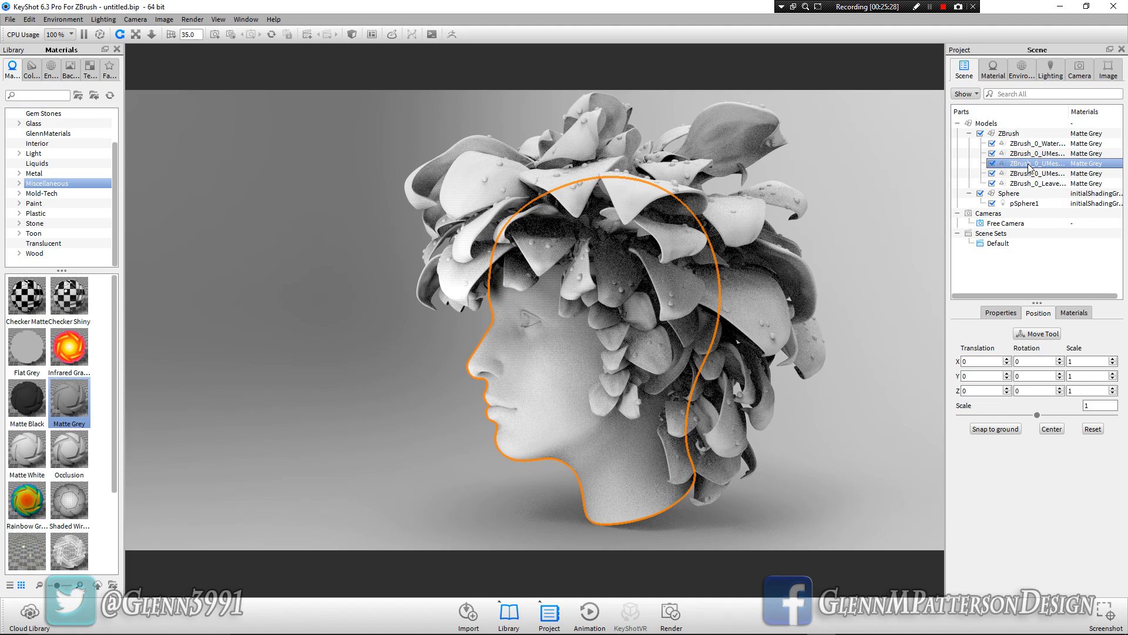
left_click(1029, 154)
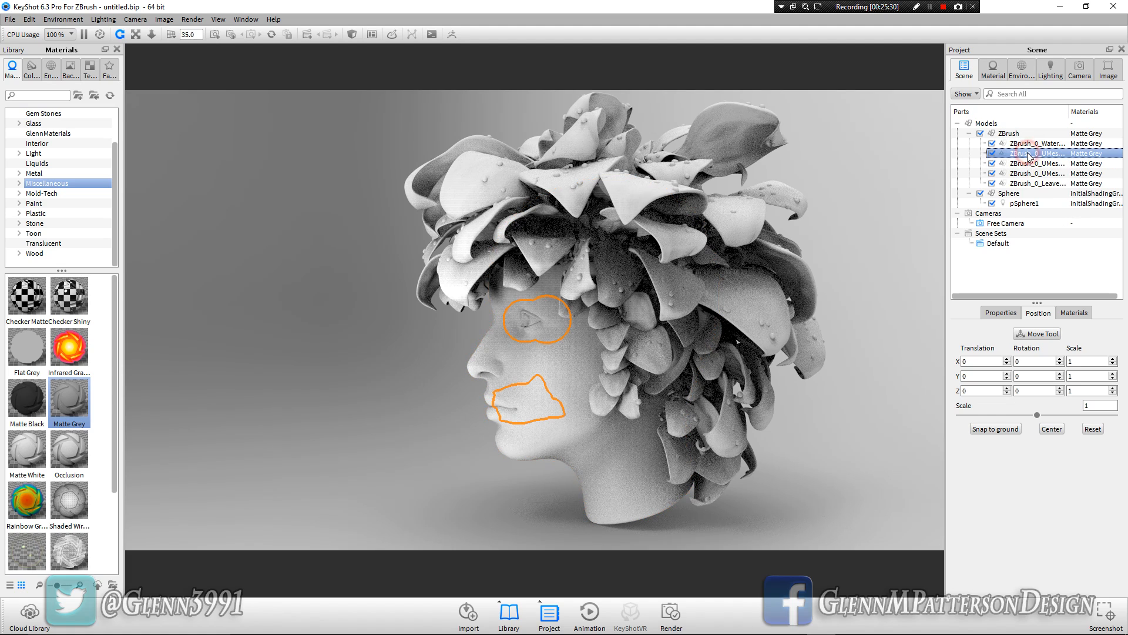
Unlink the materials of all parts in the ZBrush group
left_click(1032, 184)
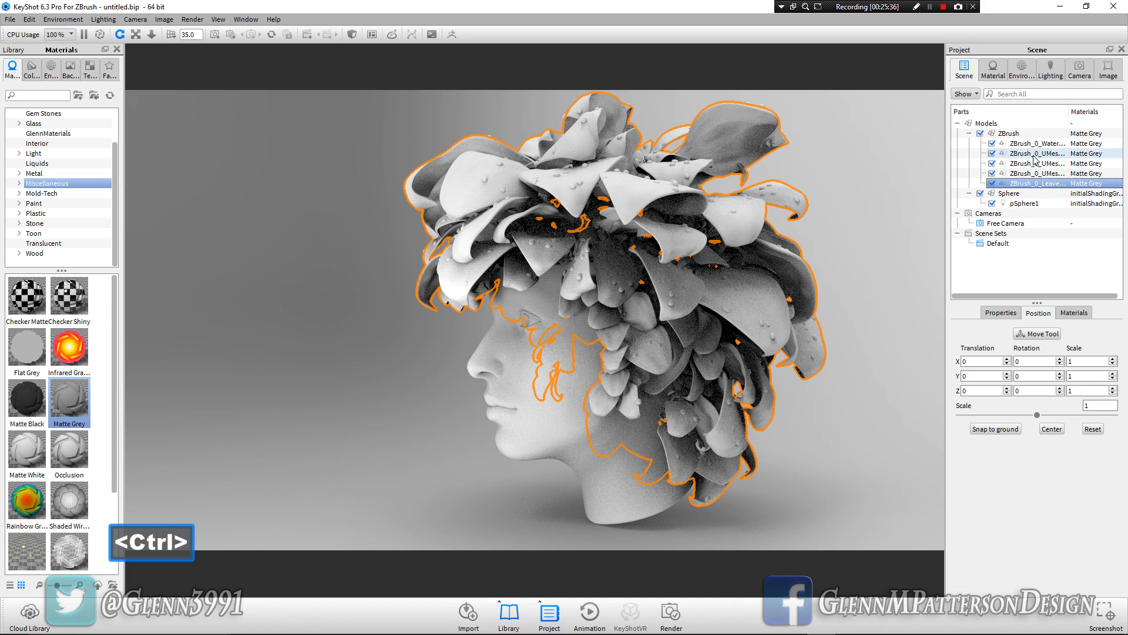
left_click(1035, 154, "ctrl")
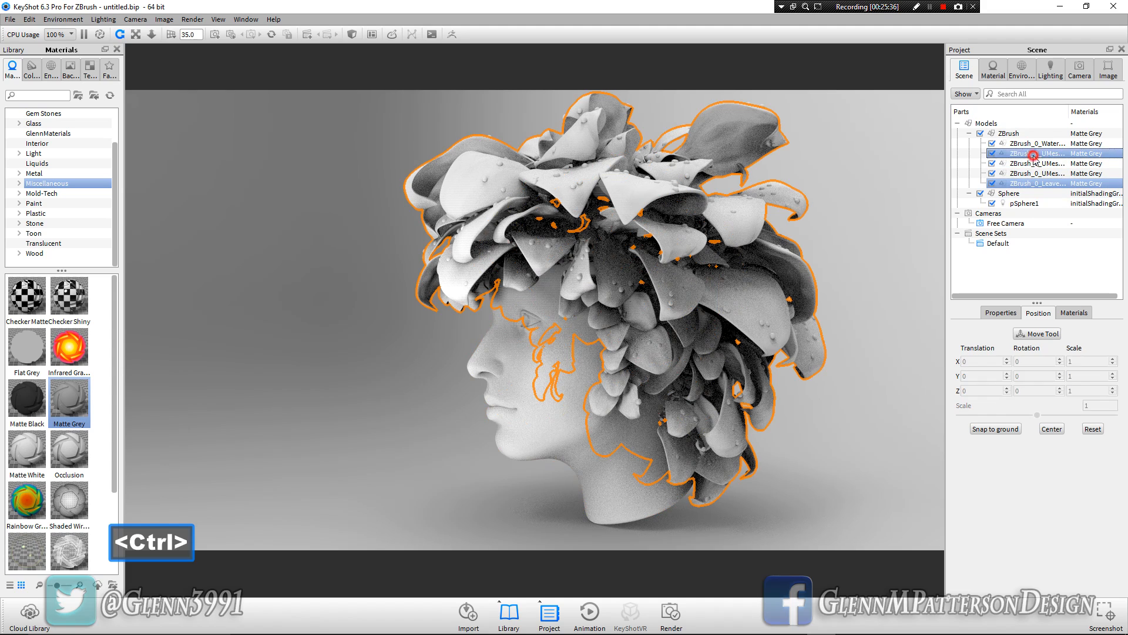
left_click(1001, 315)
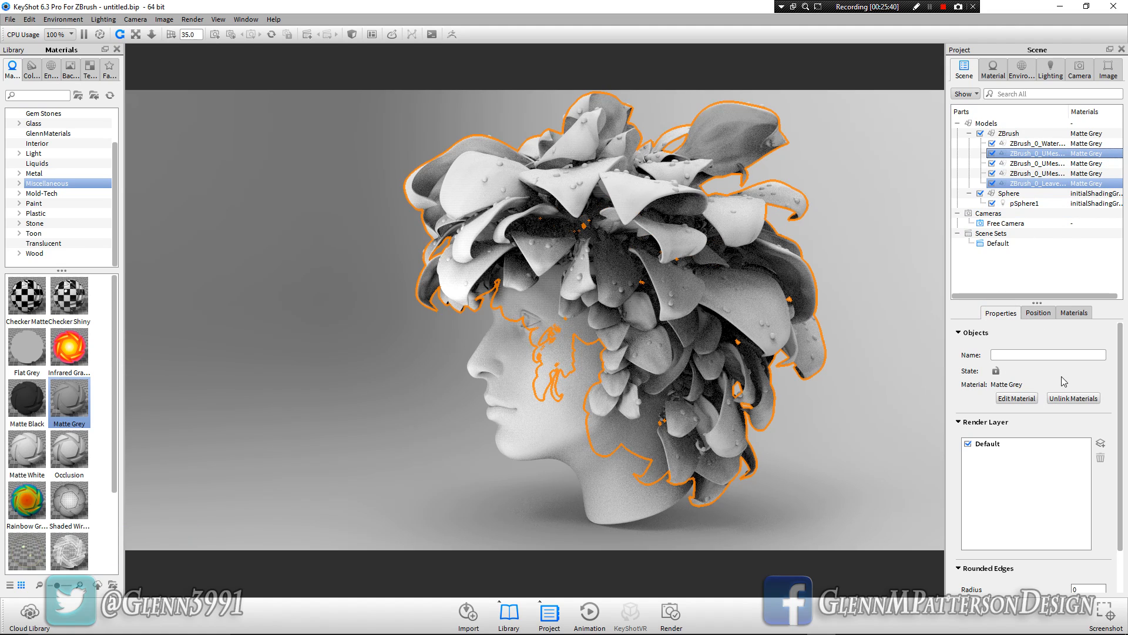
left_click(1009, 133)
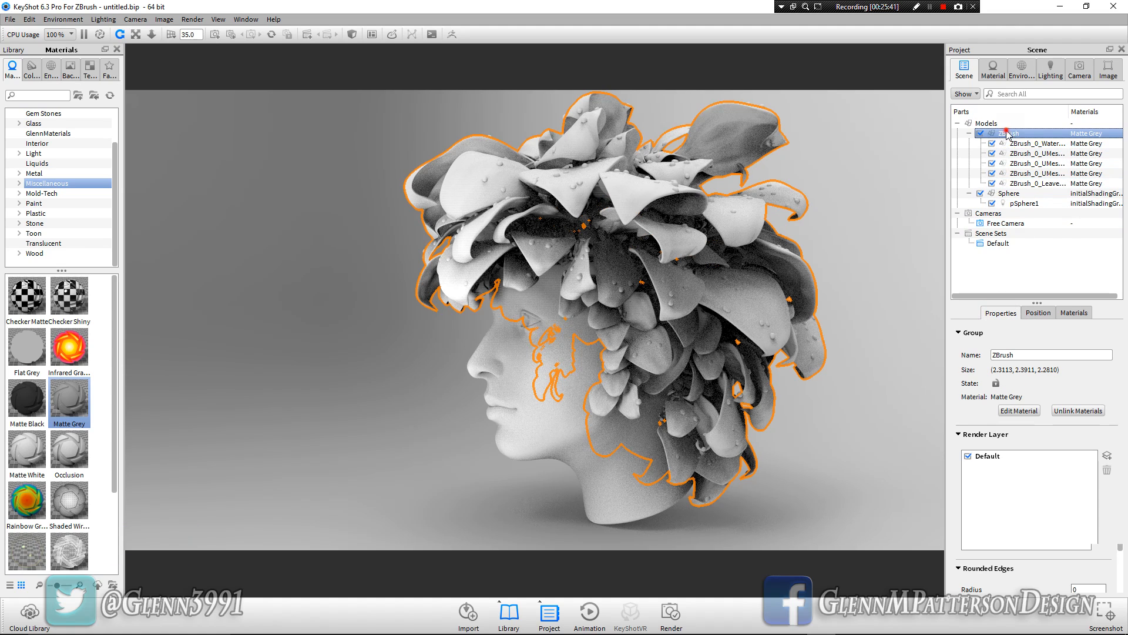
left_click(1081, 411)
Link the materials of the UMesh_Leaves2 part and the Leaves part so both share one material
left_click(1026, 154)
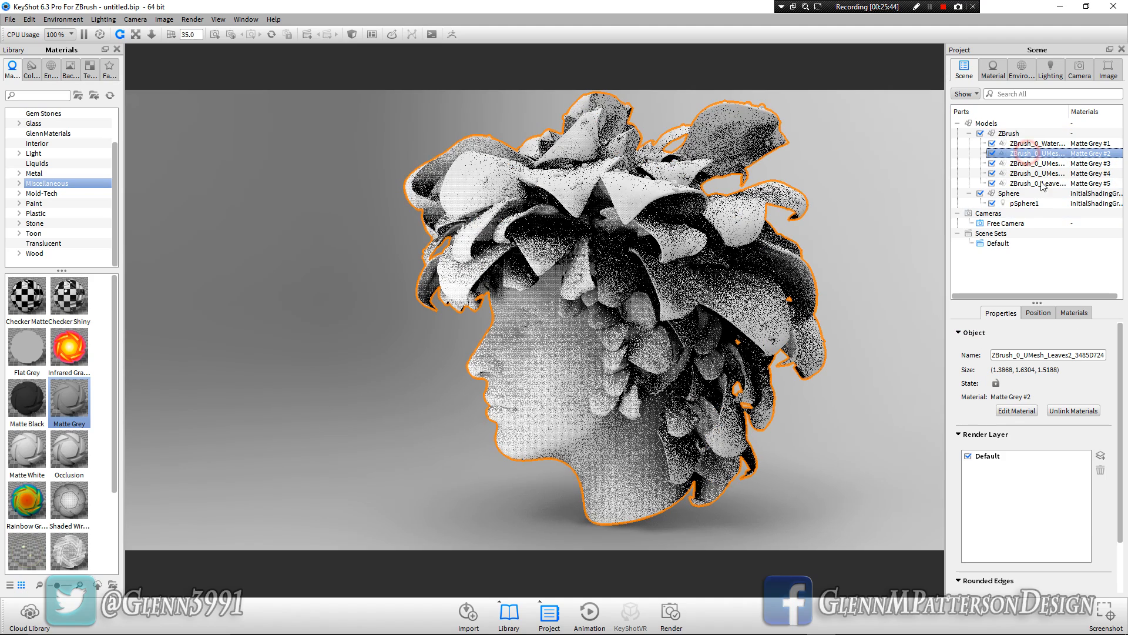
left_click(1034, 184, "ctrl")
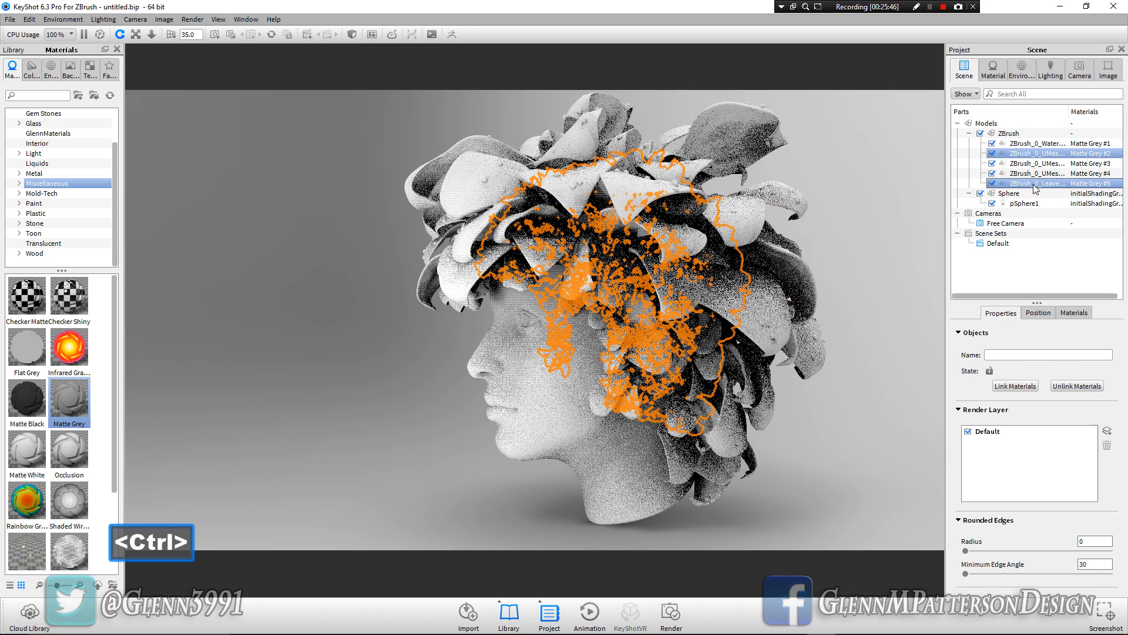
left_click(1023, 387)
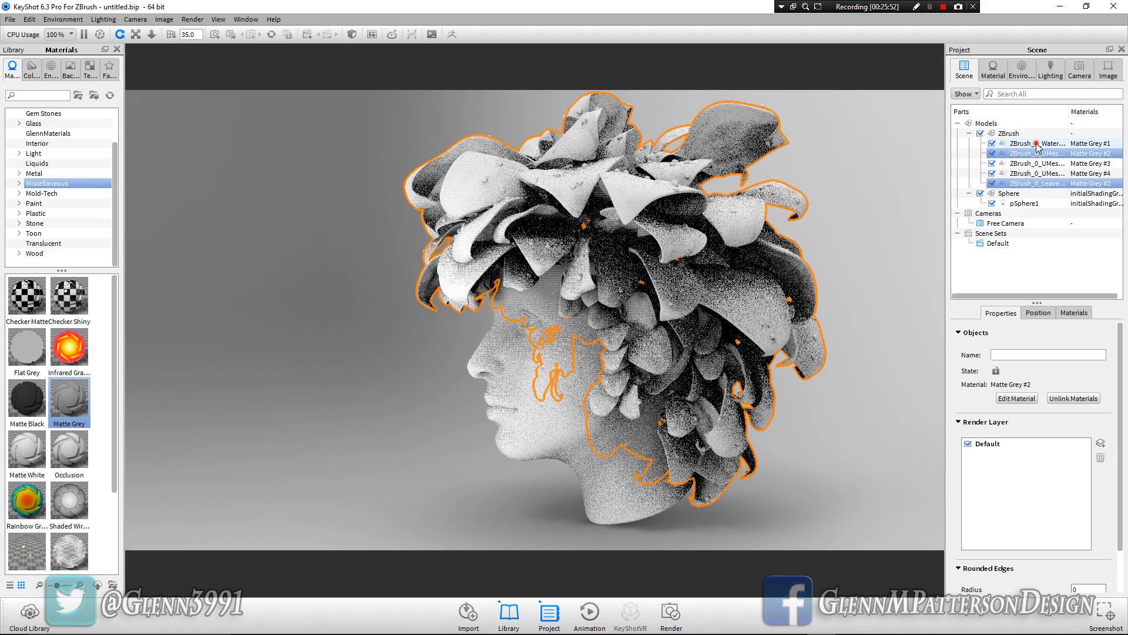
Apply the Translucent library's Human Skin 2 material to the face and also to the linked leaves
left_click(1038, 146)
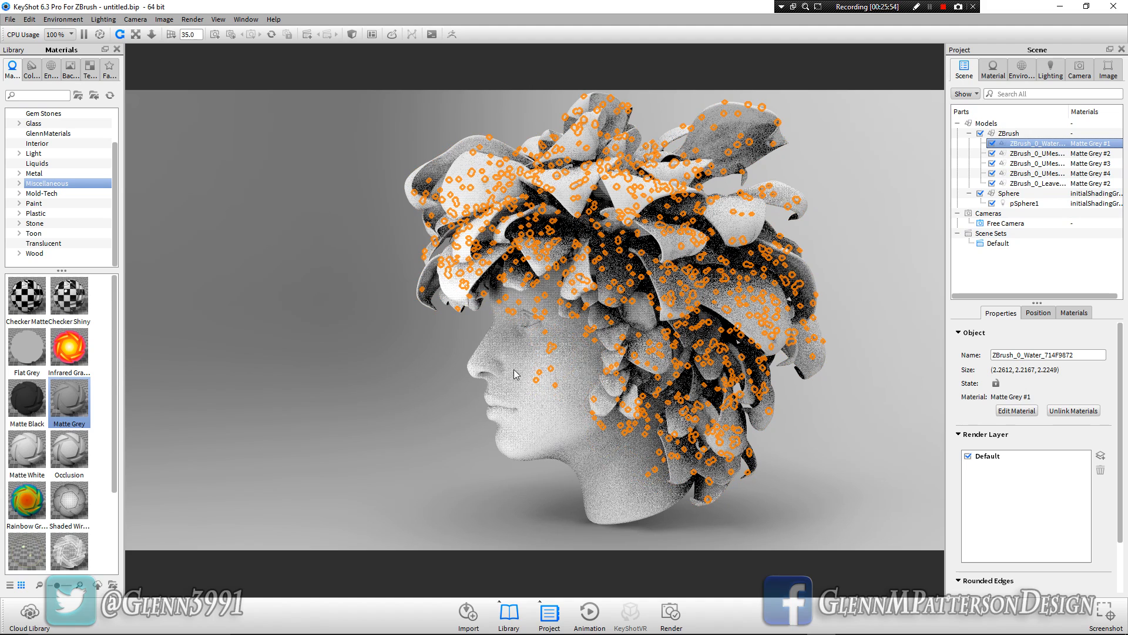
left_click(39, 244)
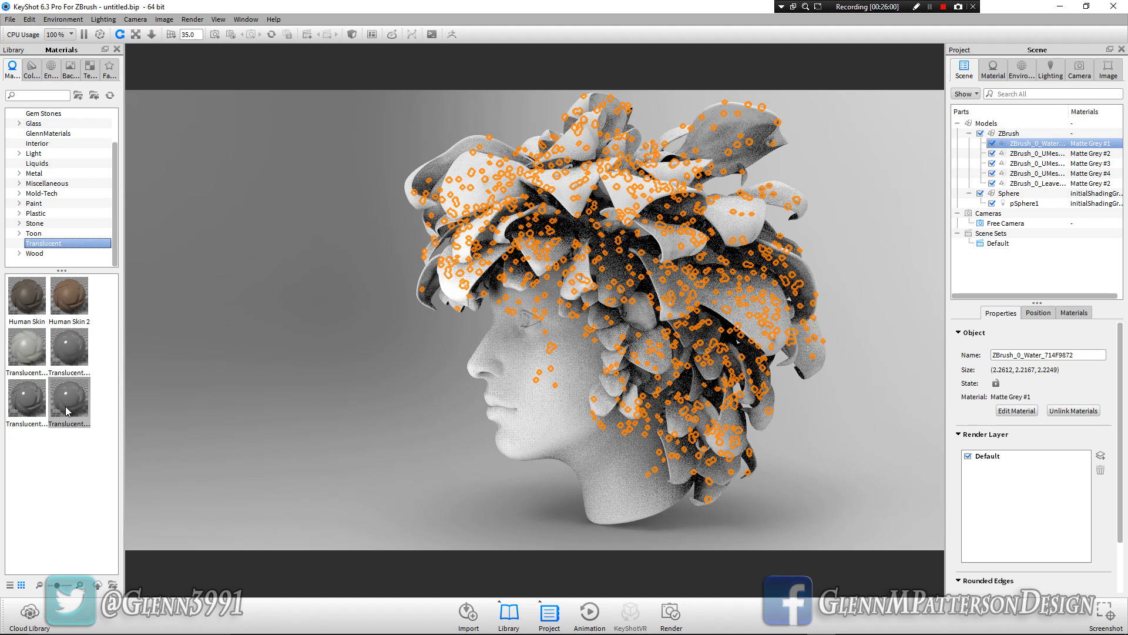
left_click_drag(65, 301, 543, 425)
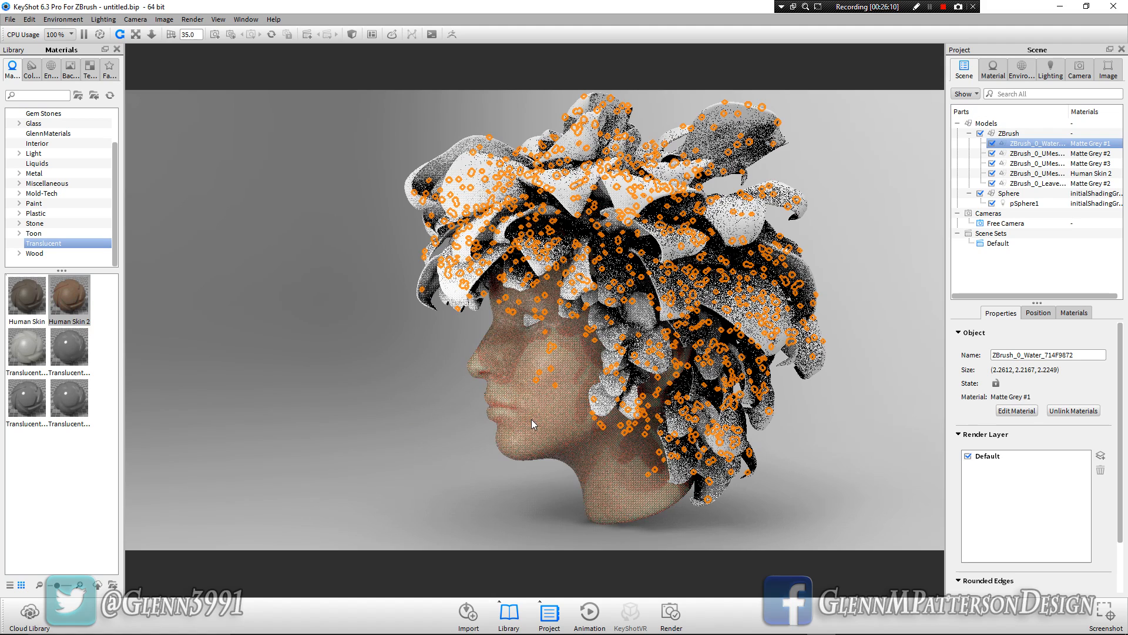
left_click_drag(68, 299, 440, 163)
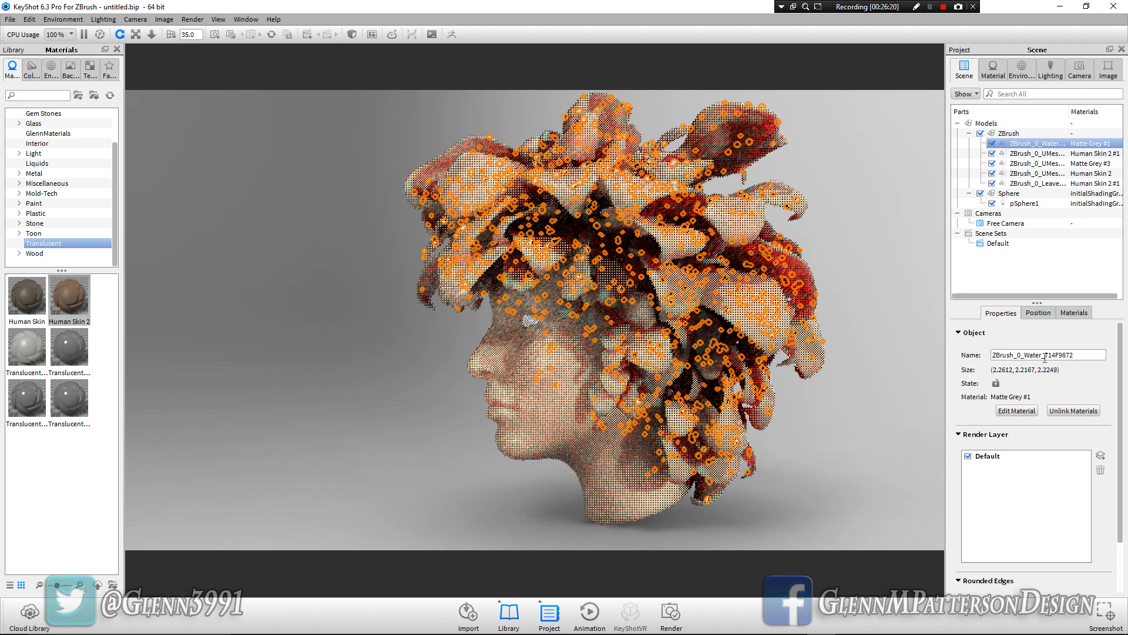
left_click(1043, 262)
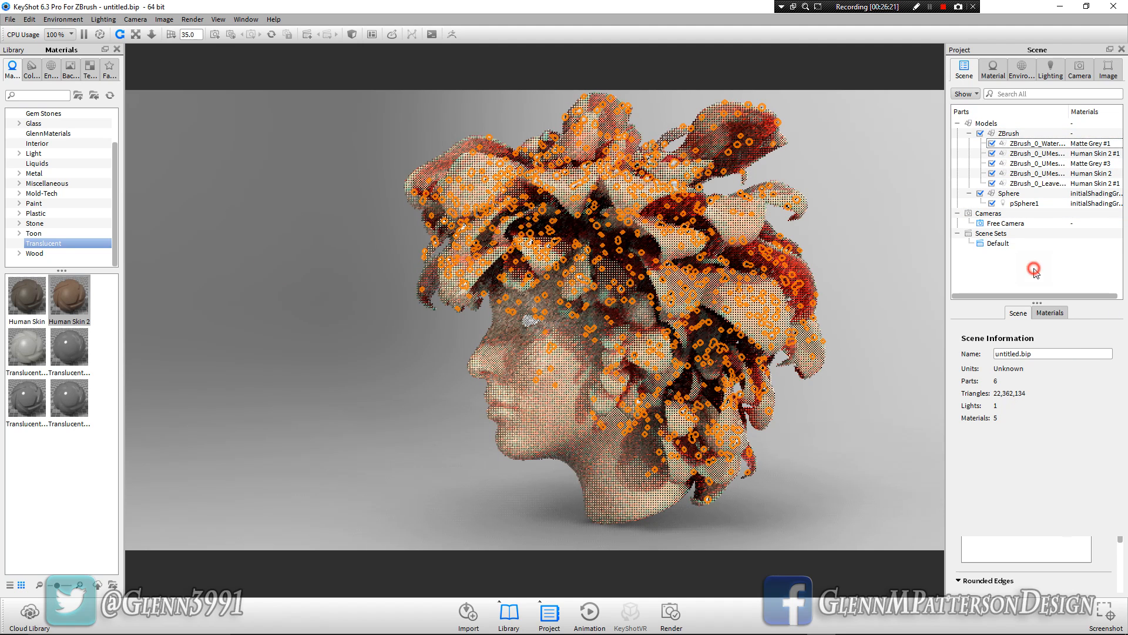
Try a dark green surface color, RGB 9, 61, 3, on the leaves' Human Skin 2 #1 material
double_click(464, 178)
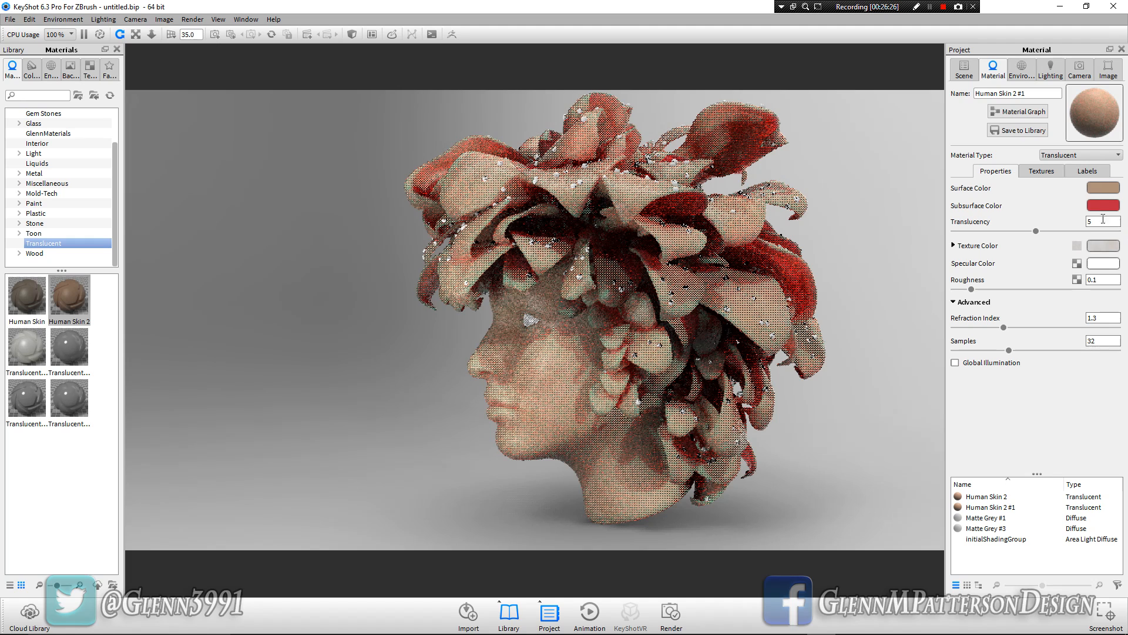
left_click(1100, 189)
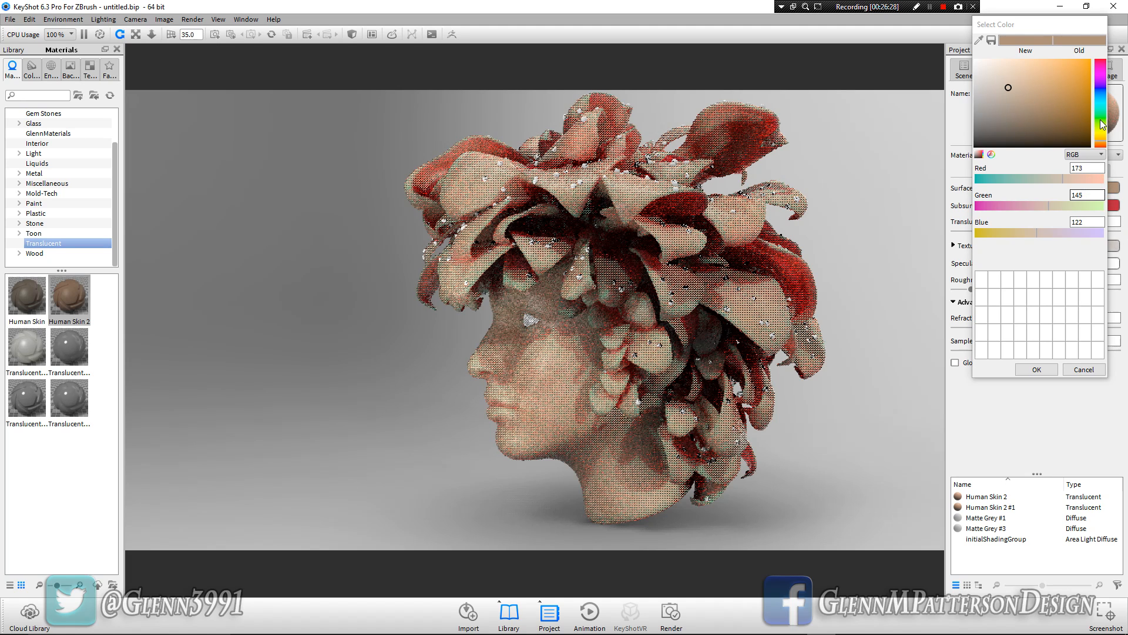
left_click(1102, 123)
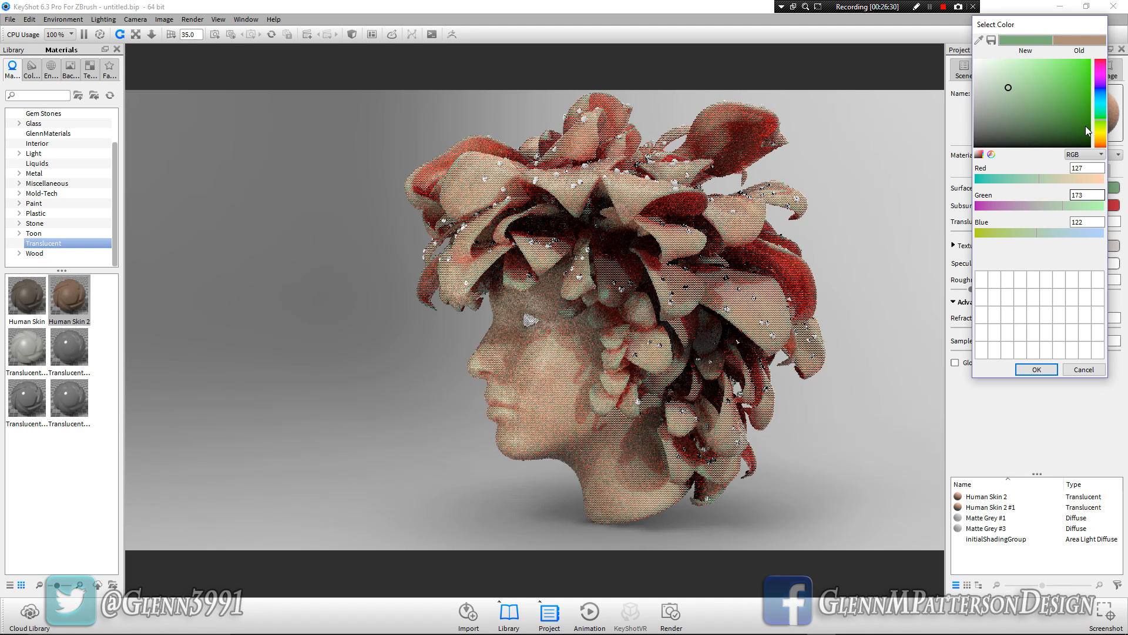
left_click(1084, 126)
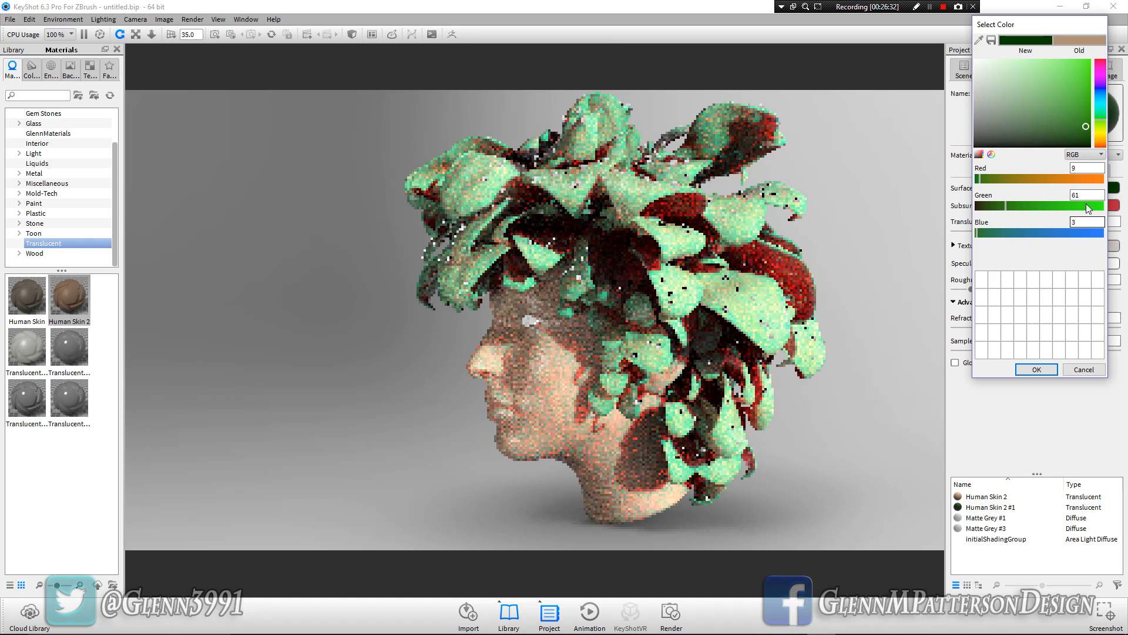
left_click(1037, 369)
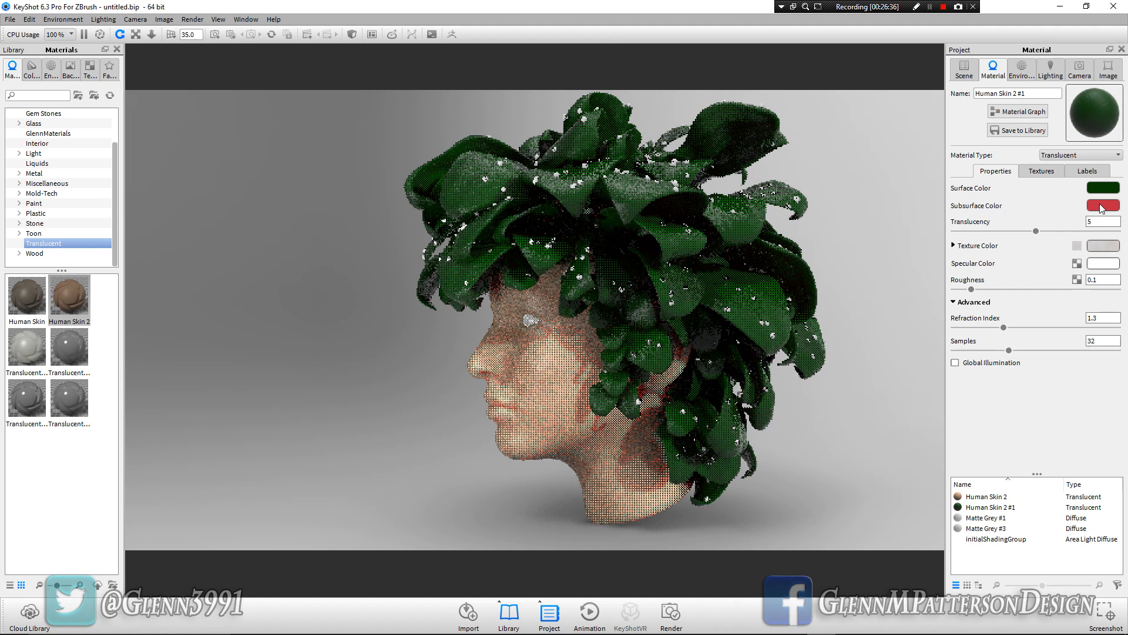
Try a bright green subsurface color on the leaves' material
left_click(1101, 205)
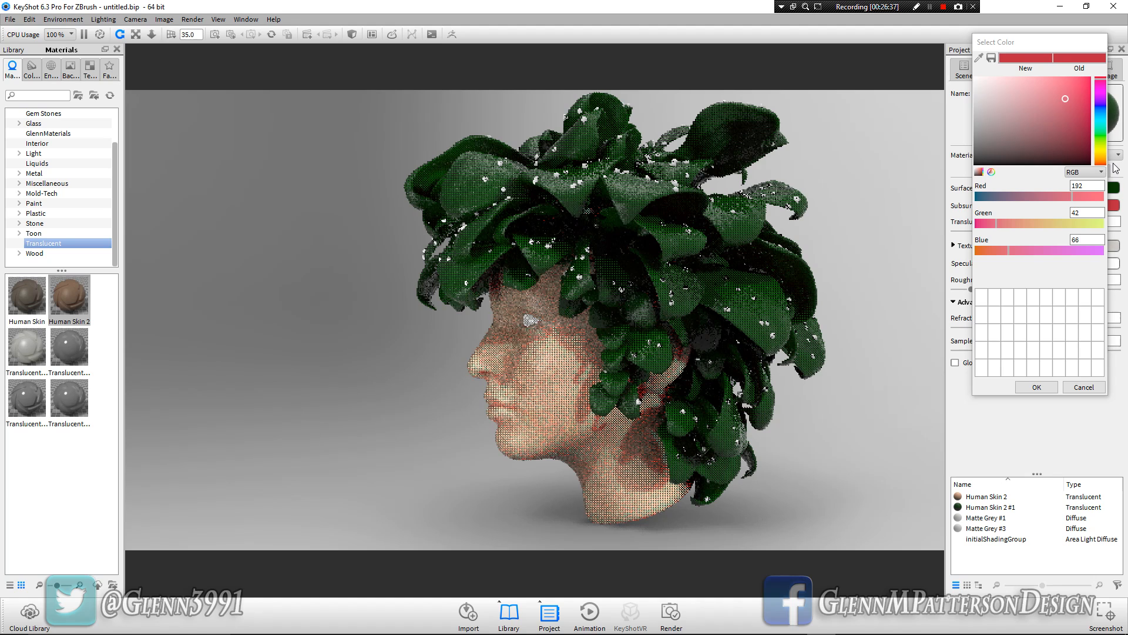
left_click(1102, 140)
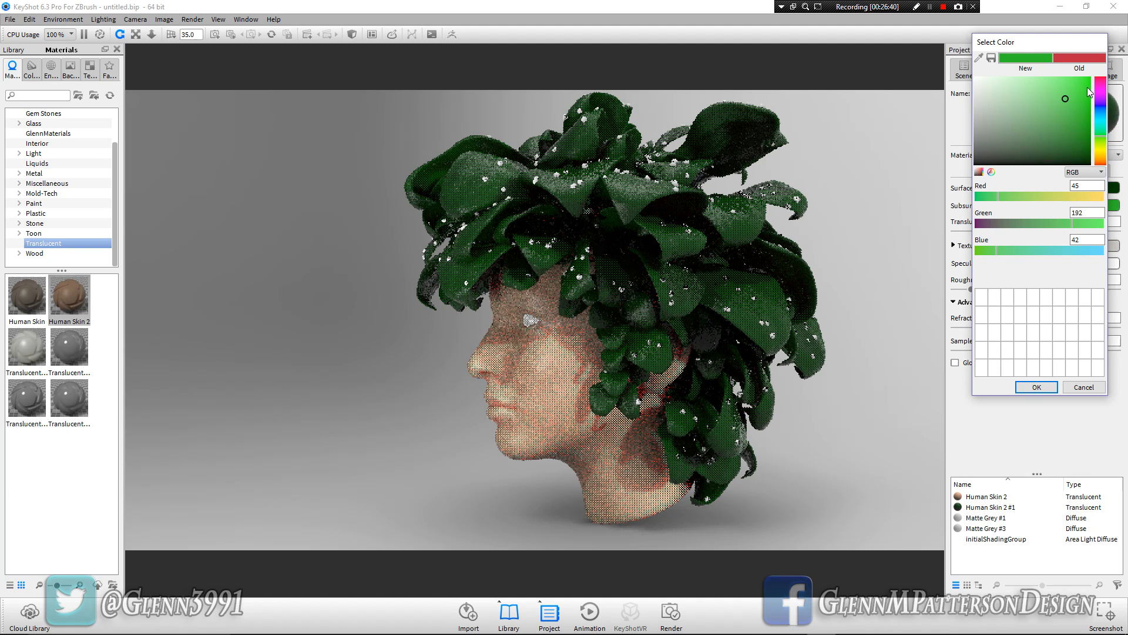
left_click(1037, 387)
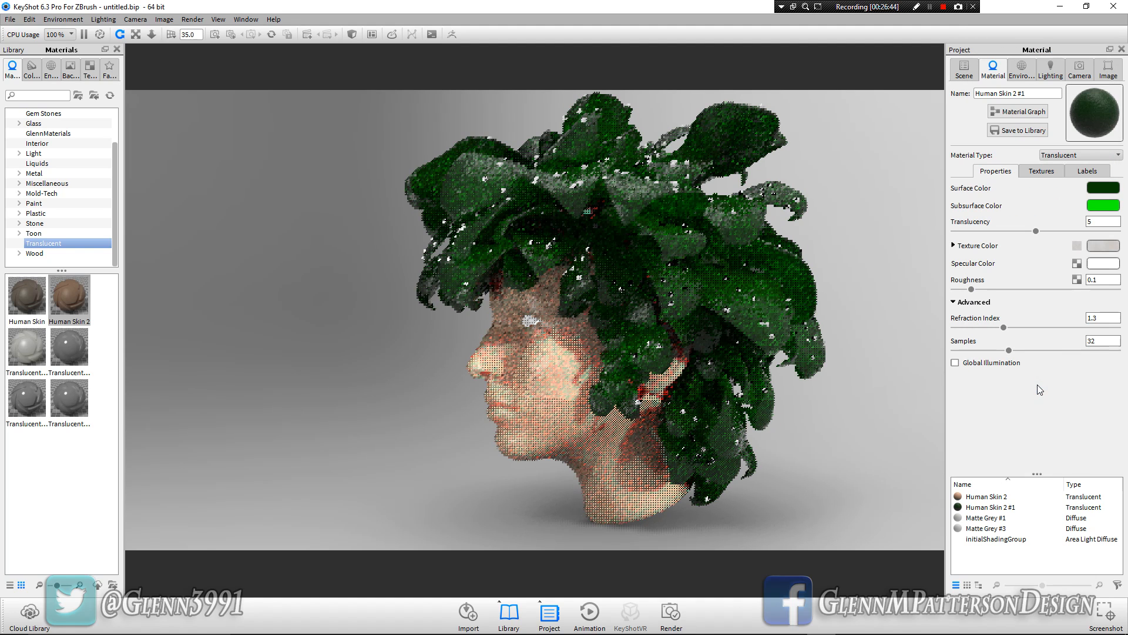
Try a brighter green surface color, RGB 15, 107, 4, on the leaves' material
left_click(1103, 187)
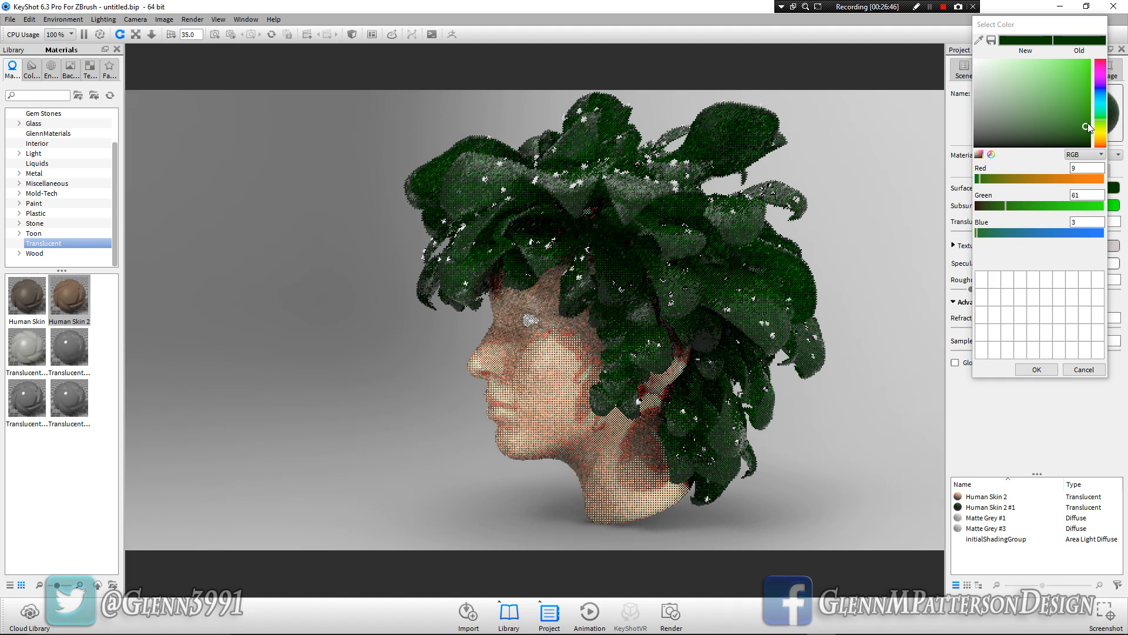
left_click_drag(1086, 116, 1087, 111)
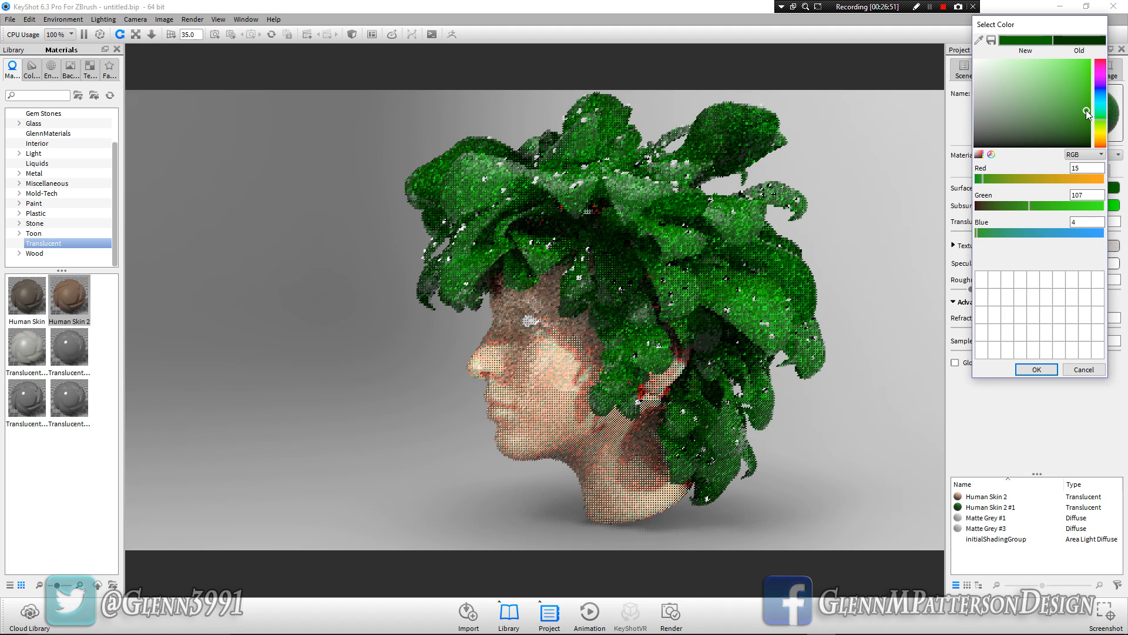
left_click(1036, 369)
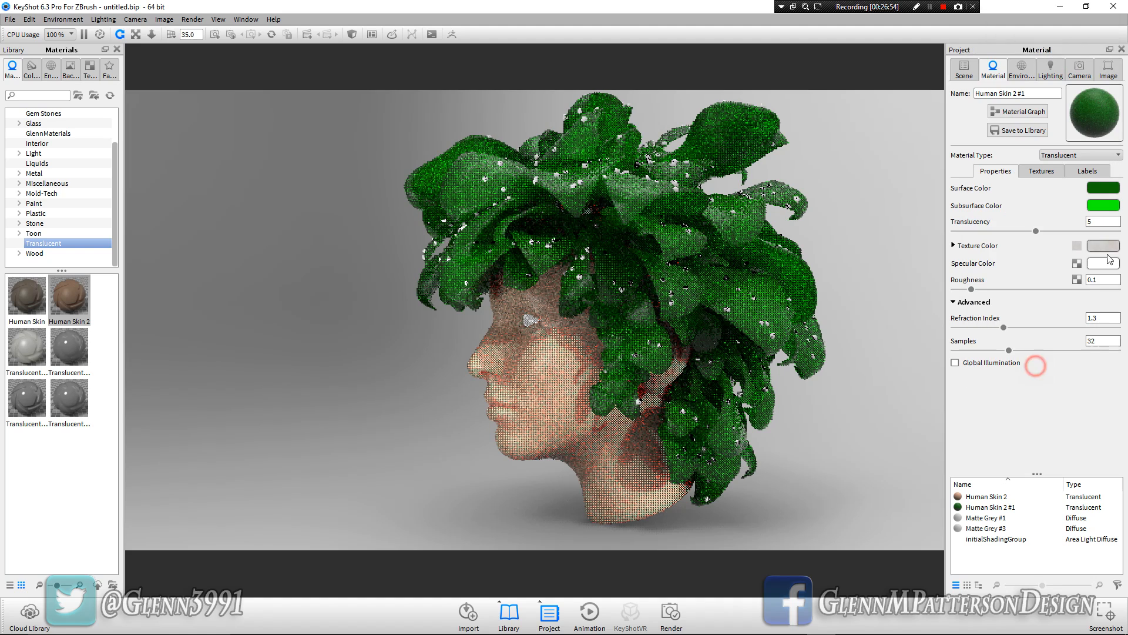
Set the leaves' surface color to a light grey of RGB 226, 226, 226
left_click(1103, 187)
left_click(993, 98)
left_click_drag(955, 57, 953, 74)
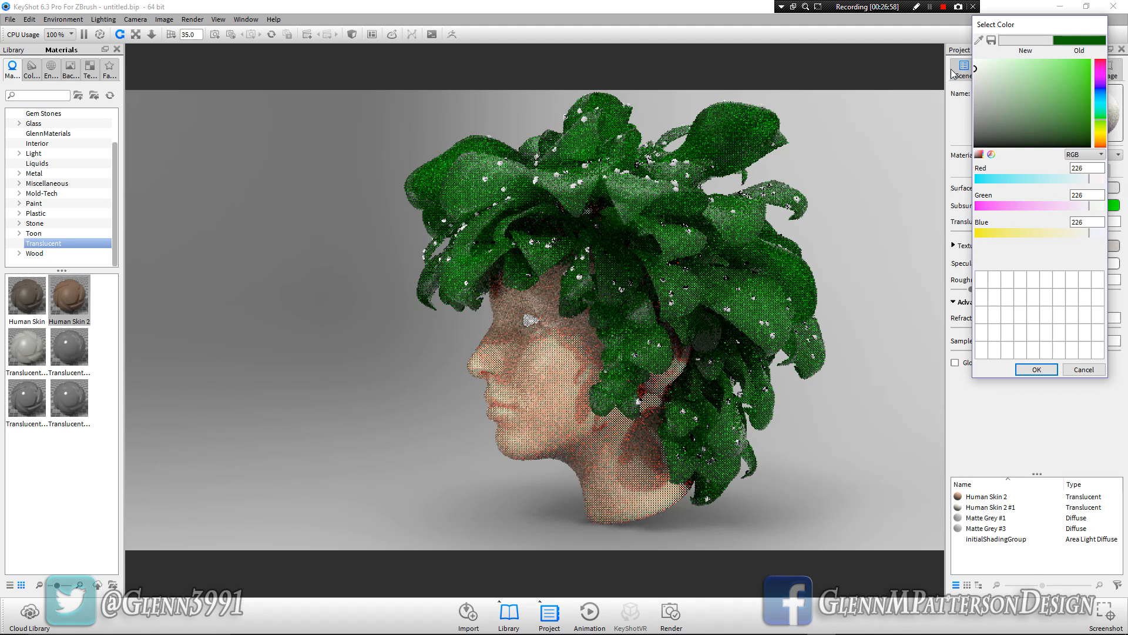
left_click(1034, 369)
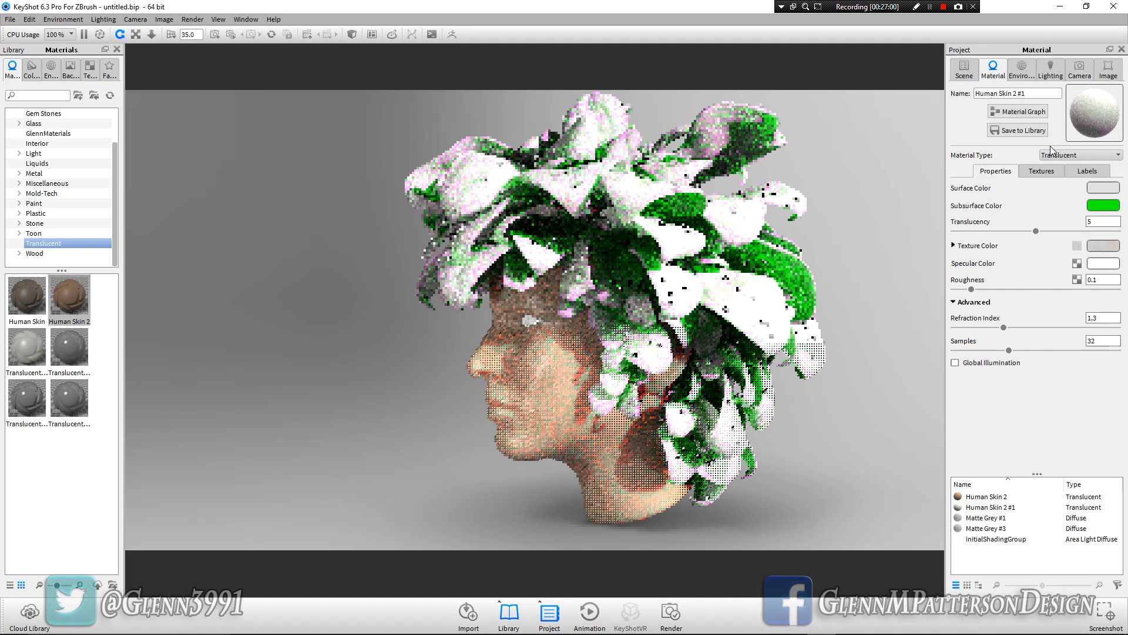
Set the leaves' subsurface color to an orange of about RGB 253, 158, 69
left_click(1099, 206)
left_click(979, 119)
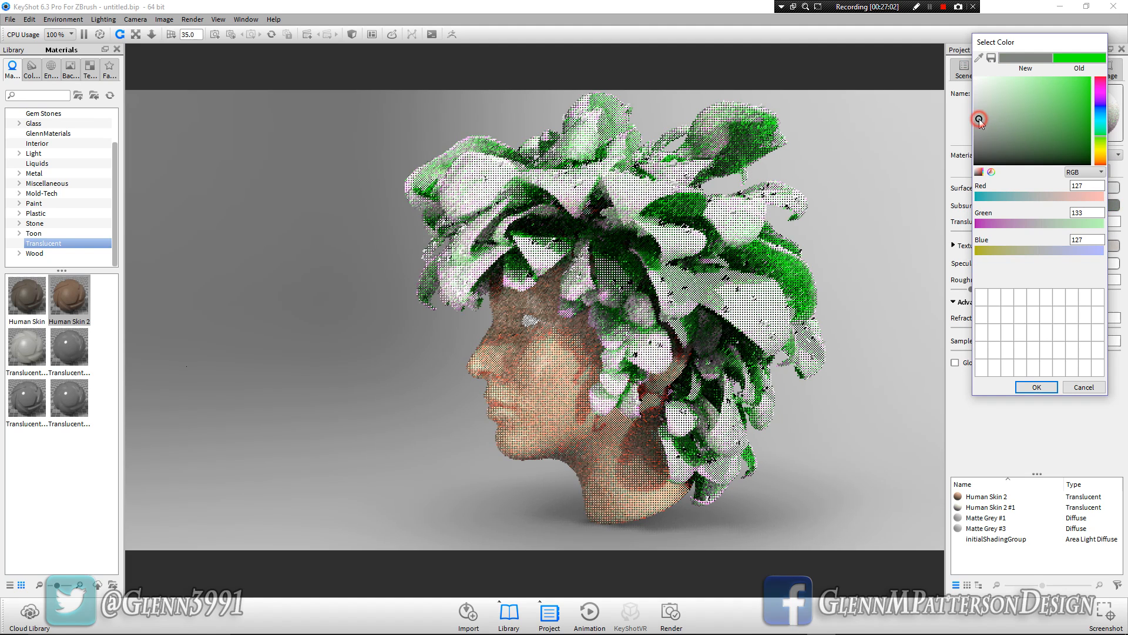
left_click(1101, 163)
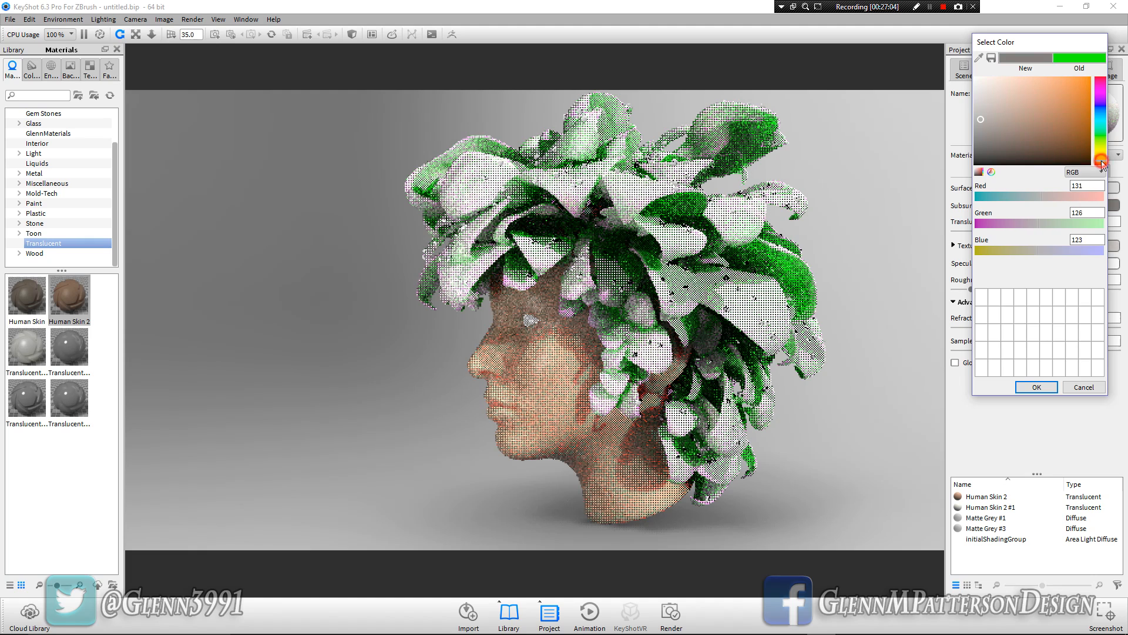
left_click(1045, 80)
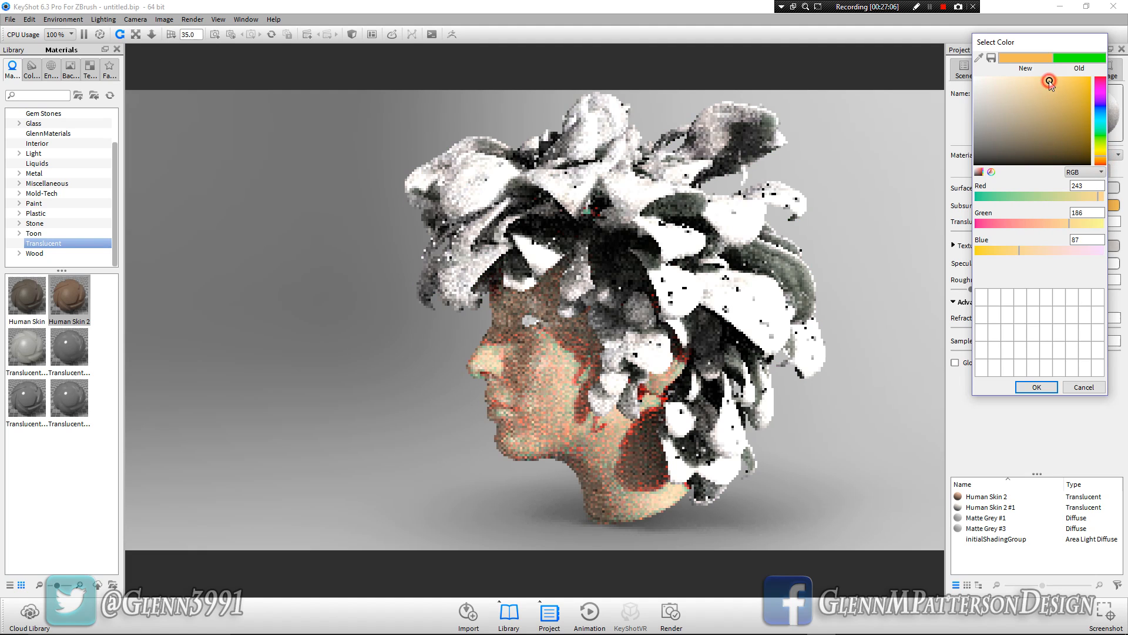
left_click(1101, 160)
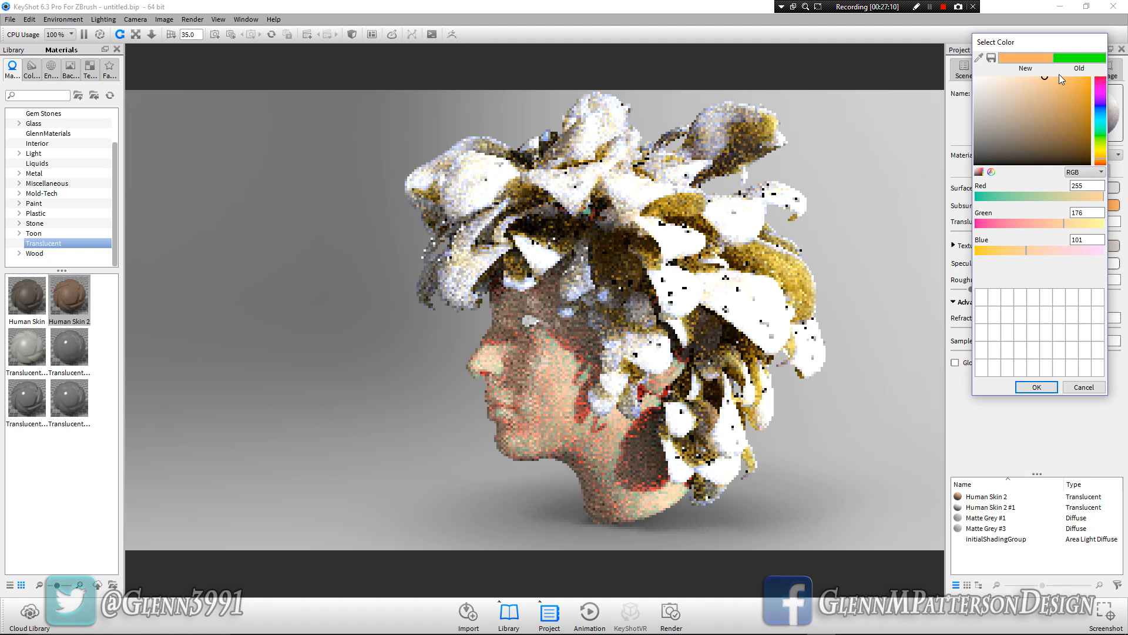
left_click(1059, 77)
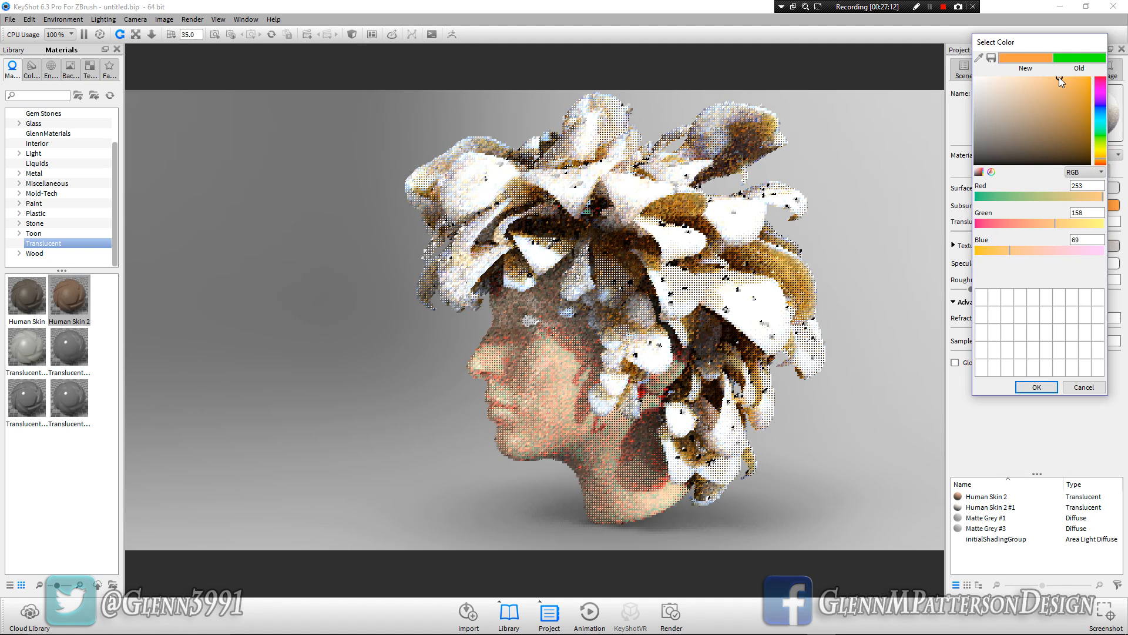
left_click(1040, 388)
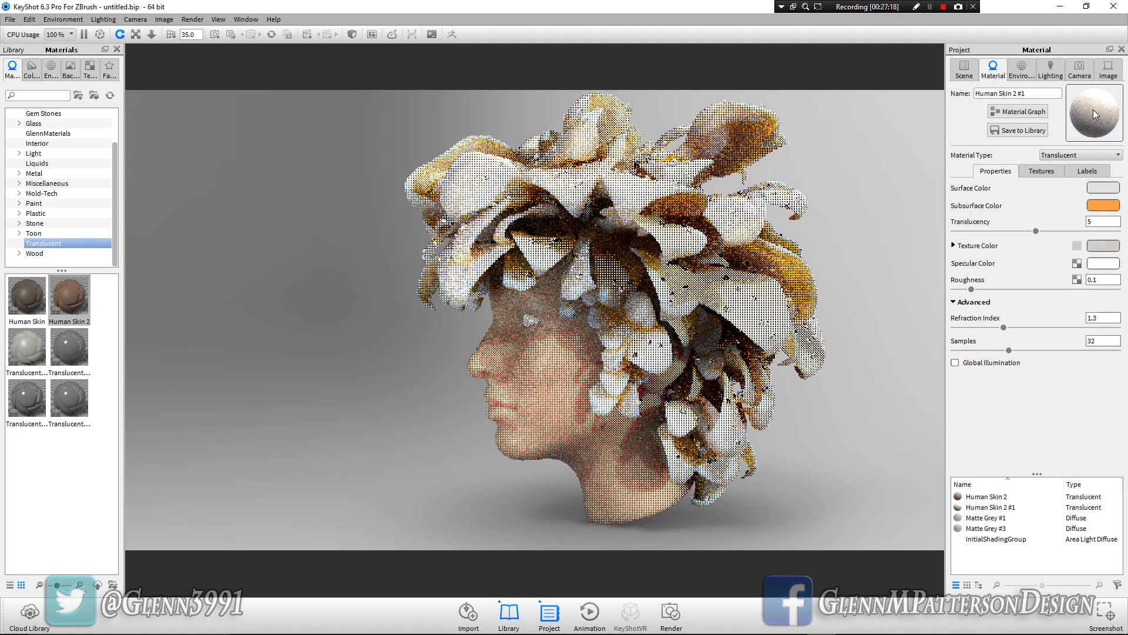
Apply the Liquid Water Ripples material from the Liquids library to the Water part of the ZBrush model
left_click(964, 68)
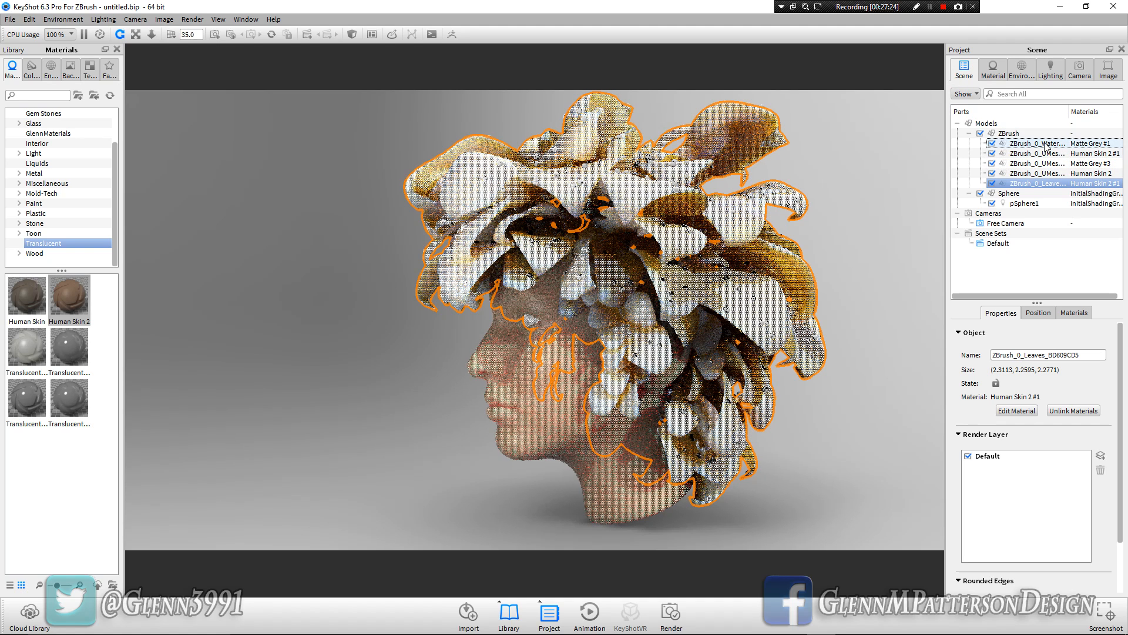
left_click(46, 163)
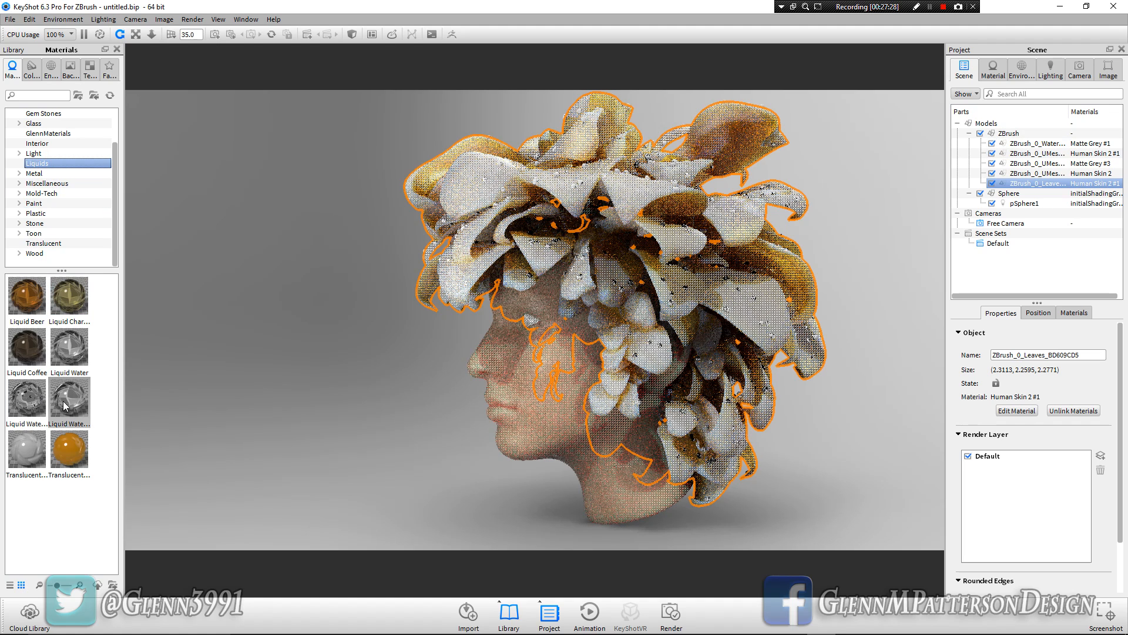
mouse_move(67, 405)
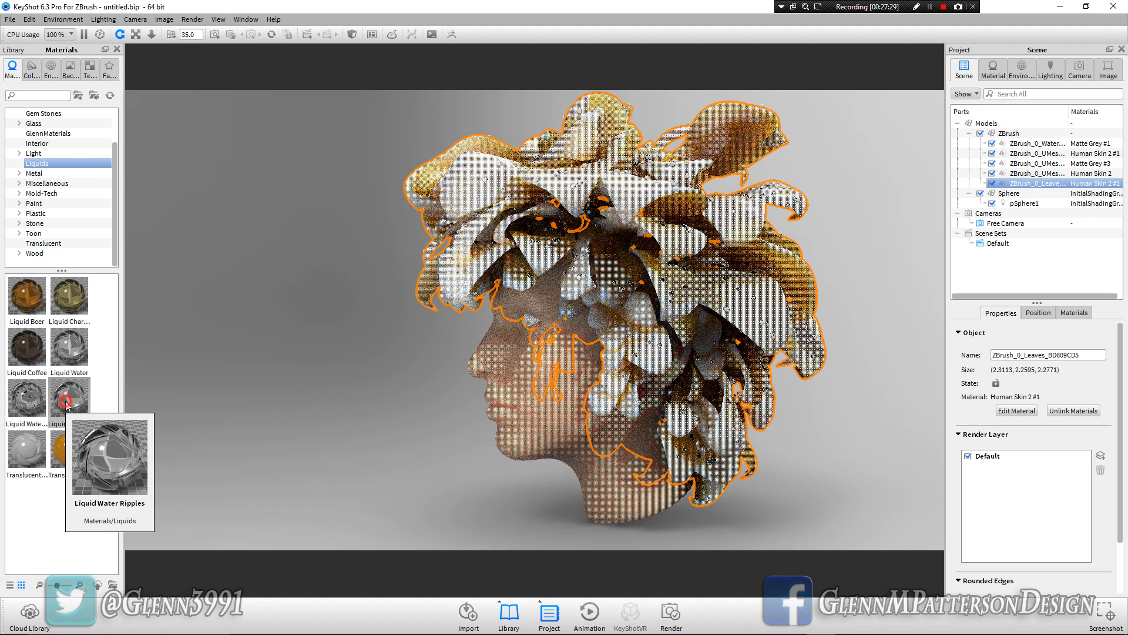
left_click_drag(67, 405, 1081, 145)
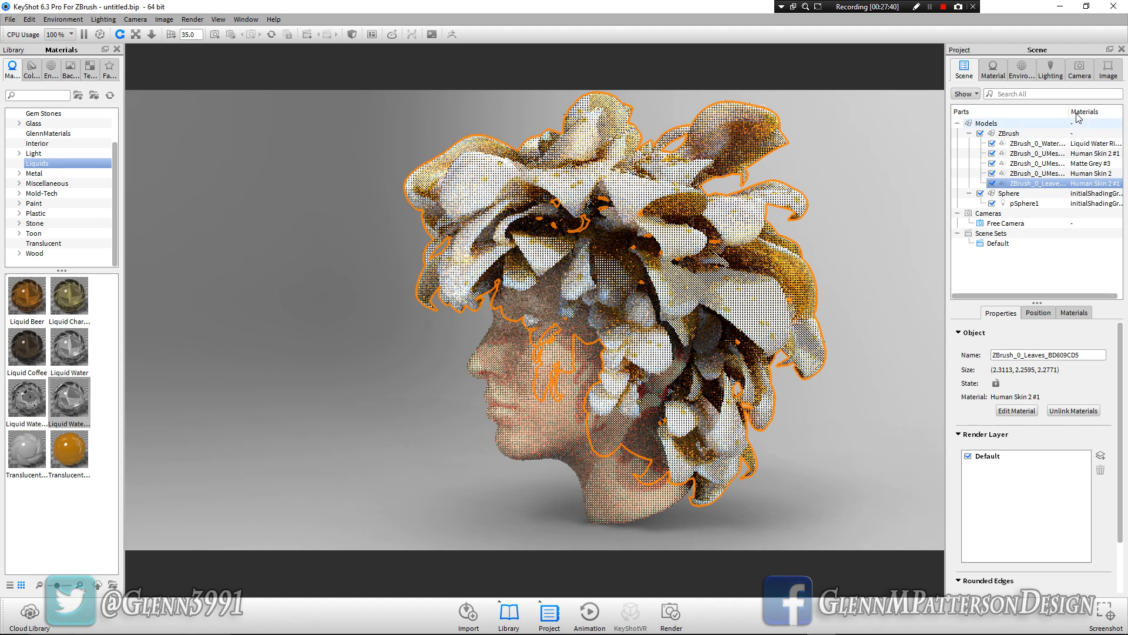
Set the water drops' liquid color to blue, RGB 9, 152, 255, and the outside refraction index to 1.368
double_click(1030, 143)
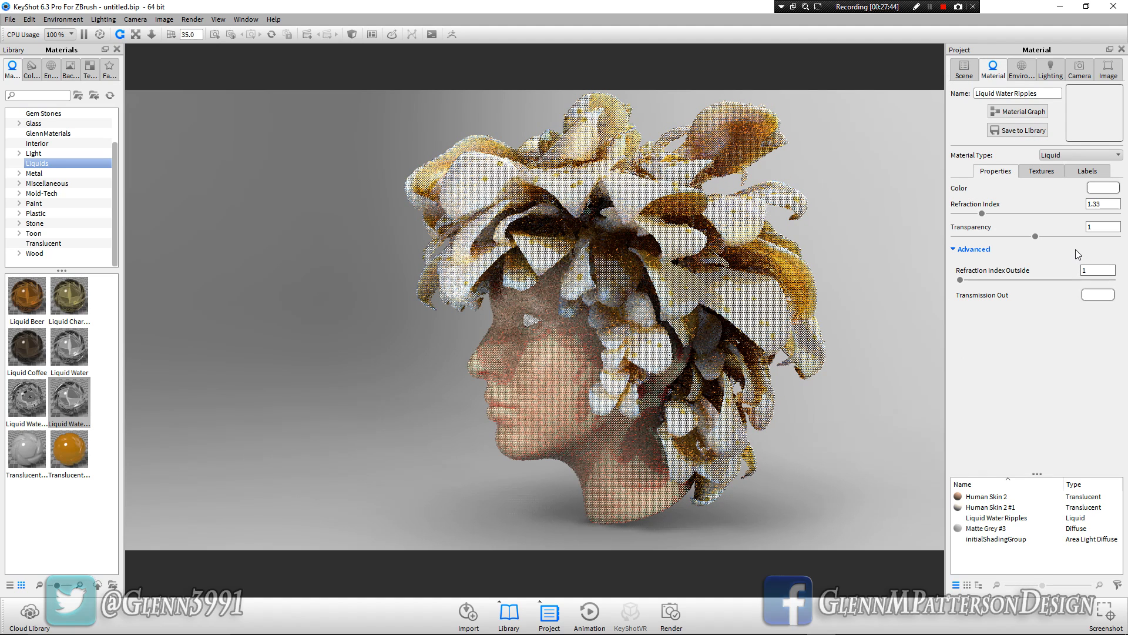
left_click(1099, 188)
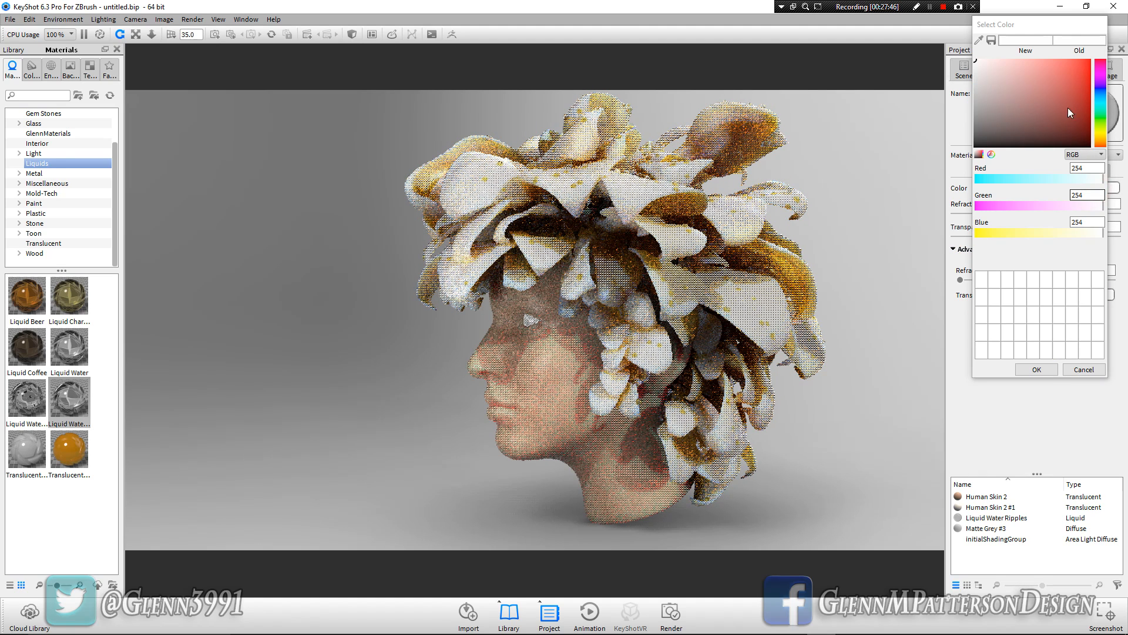
left_click(1102, 107)
left_click_drag(1078, 76, 1087, 55)
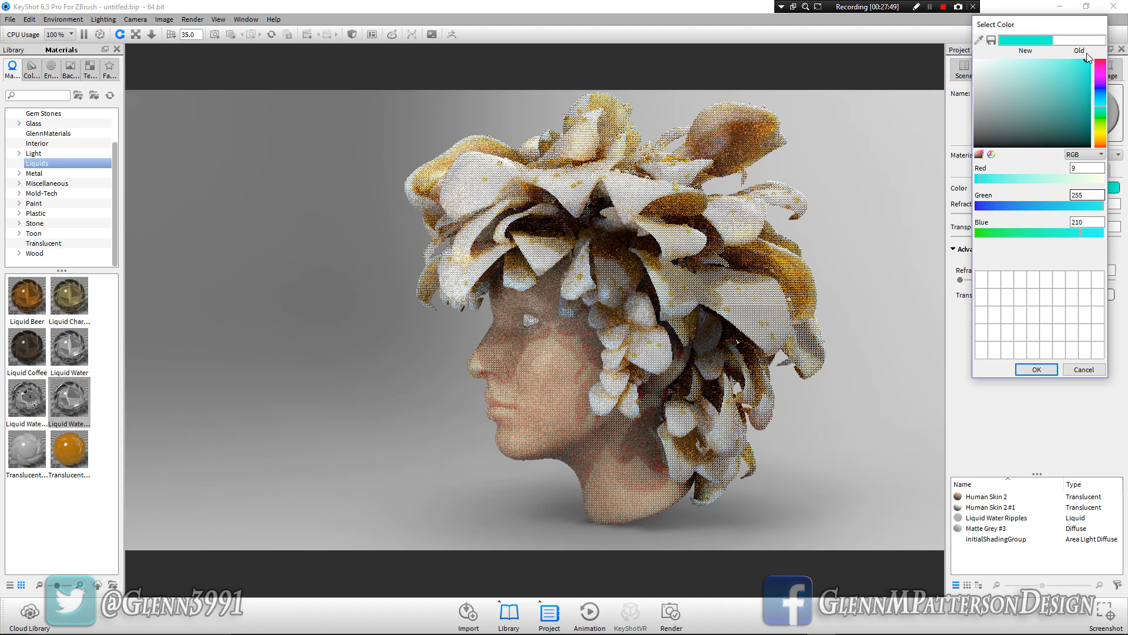
left_click(1100, 97)
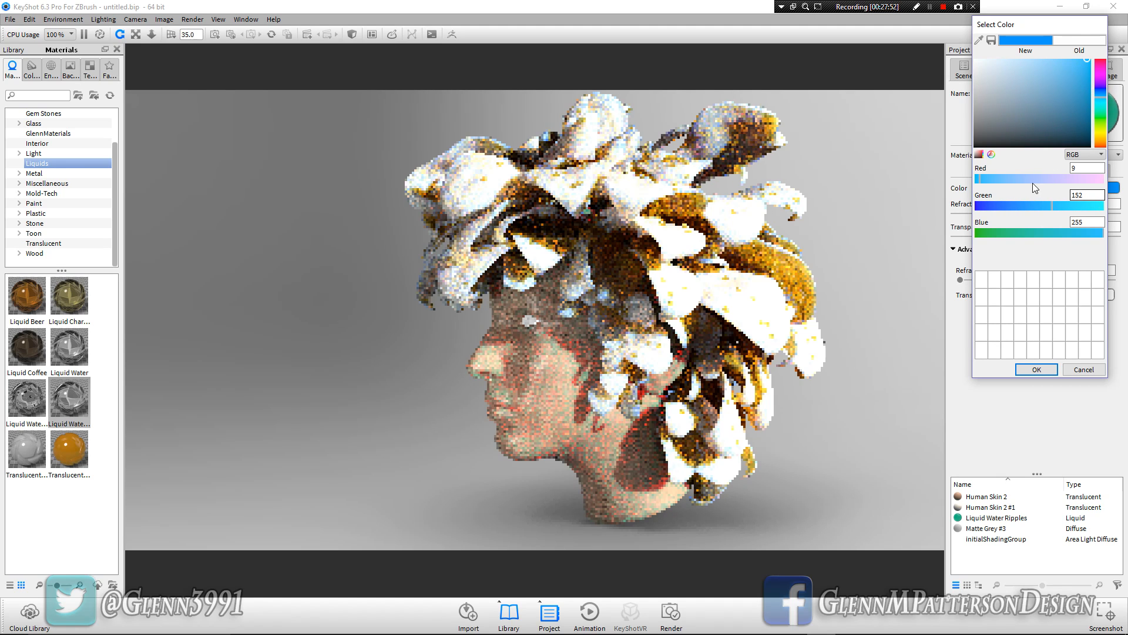
left_click(1037, 370)
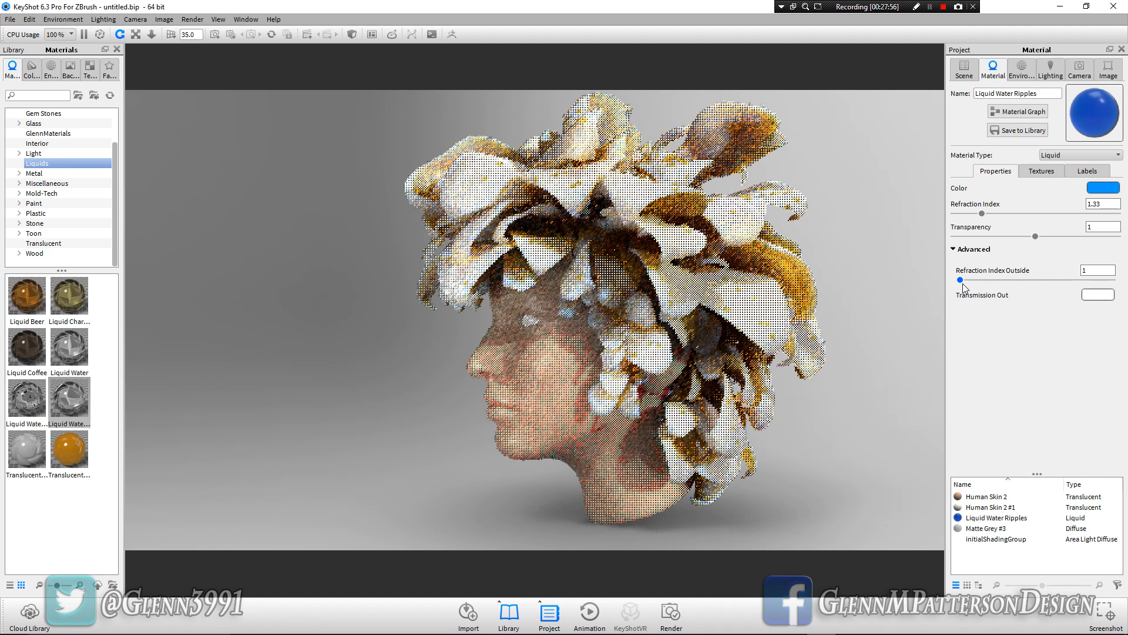
left_click_drag(962, 281, 1018, 288)
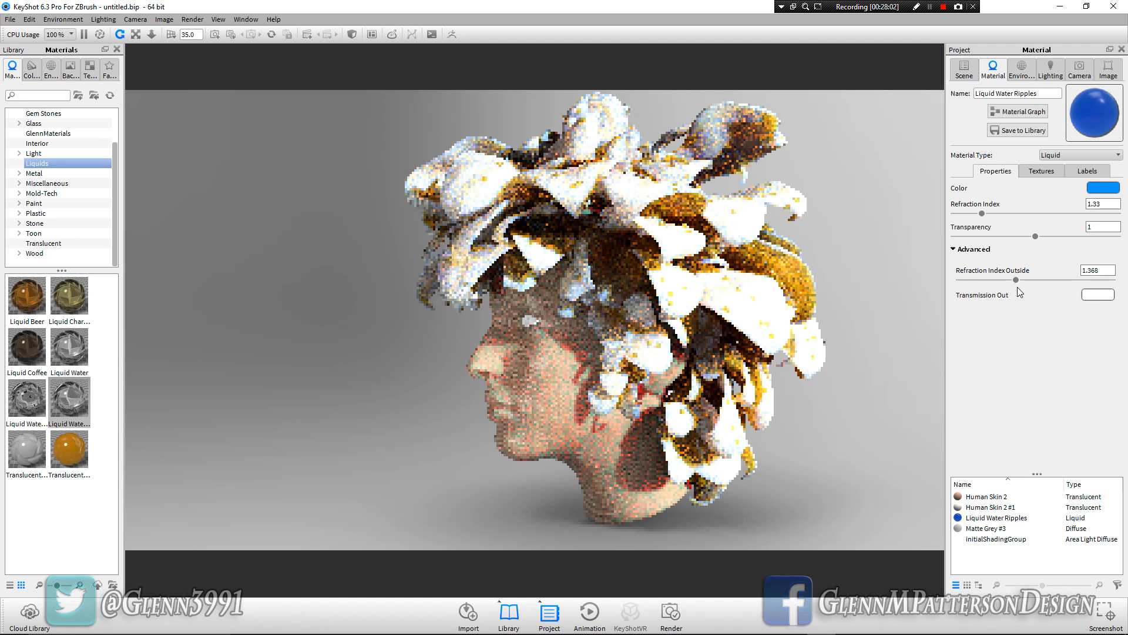
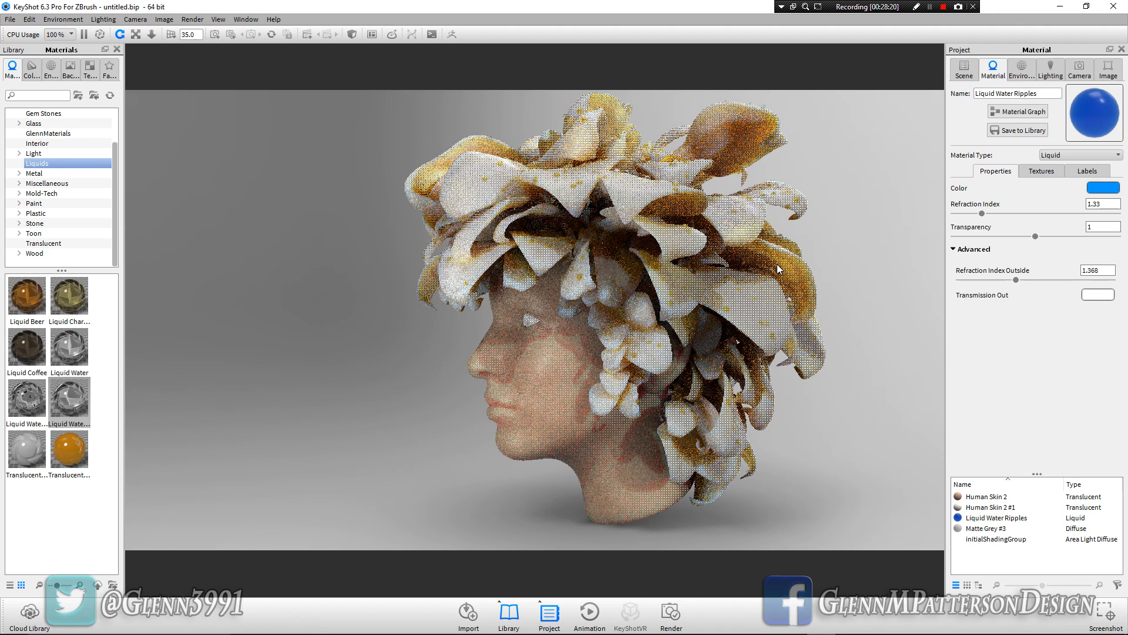
Try several rotations of the lighting environment around the head to compare how the light falls on it
key("ctrl")
left_click_drag(868, 474, 756, 488, "ctrl")
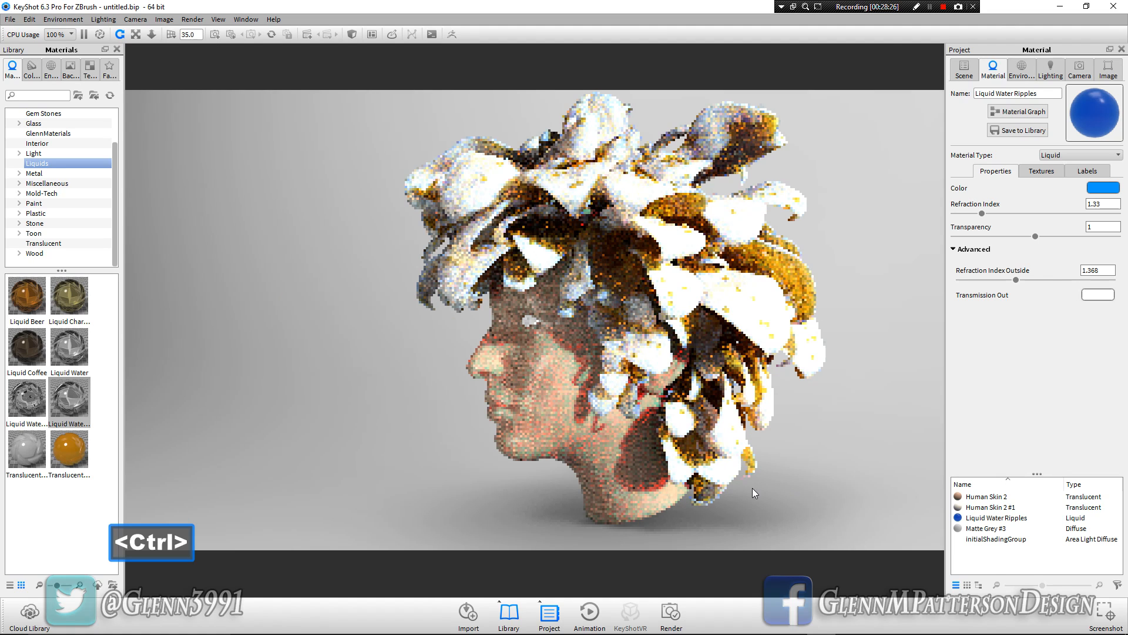
left_click_drag(662, 507, 509, 514, "ctrl")
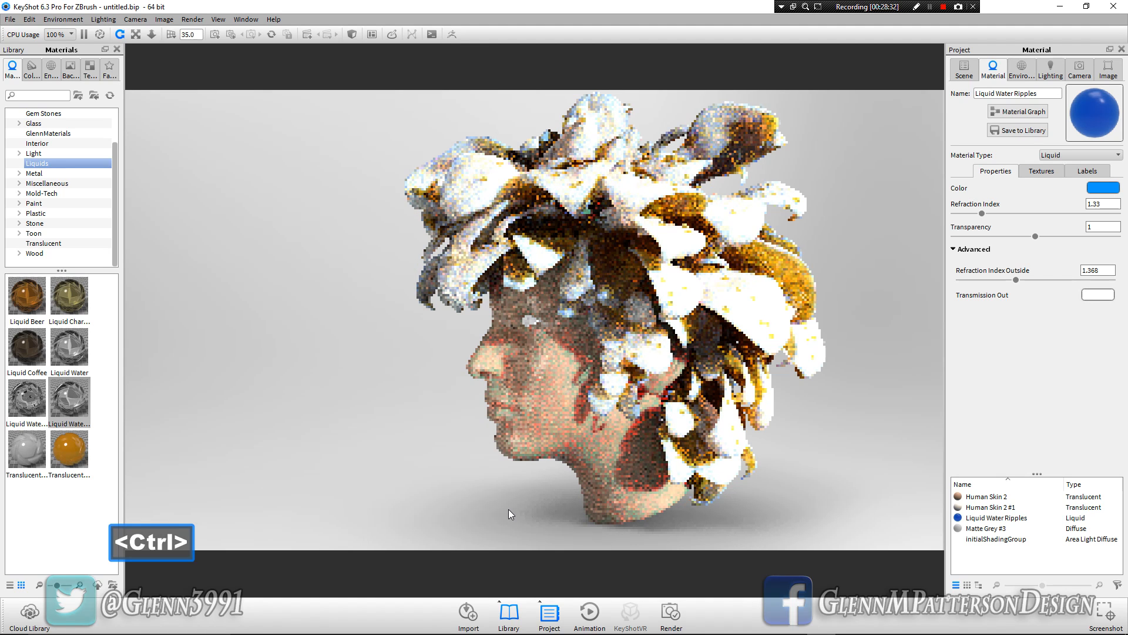
left_click_drag(344, 467, 468, 472, "ctrl")
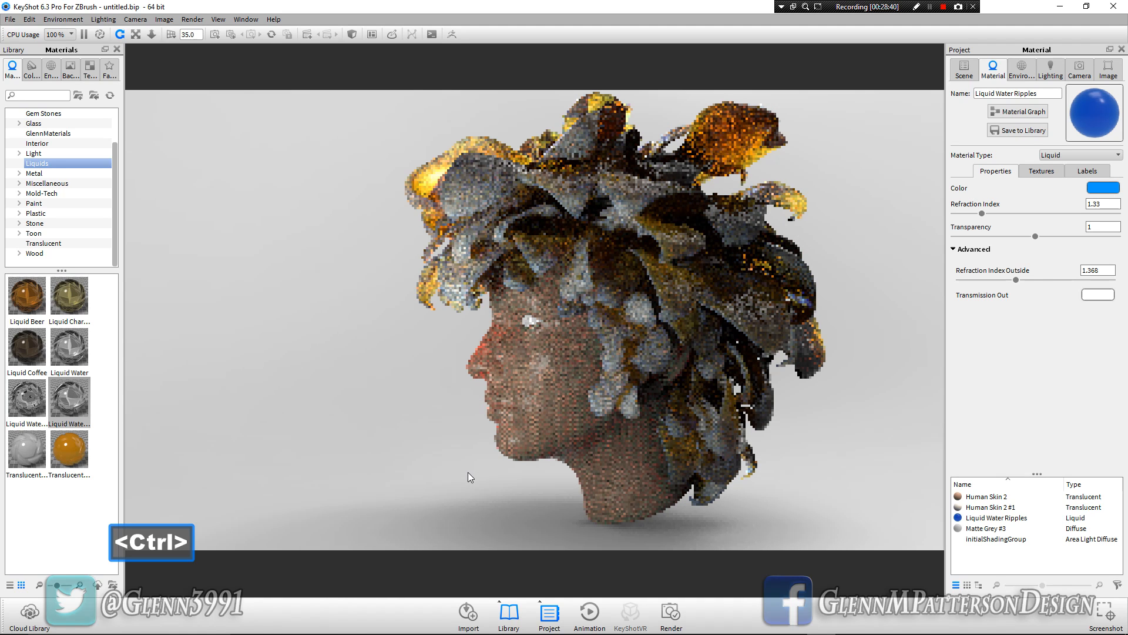
left_click_drag(467, 471, 464, 471, "ctrl")
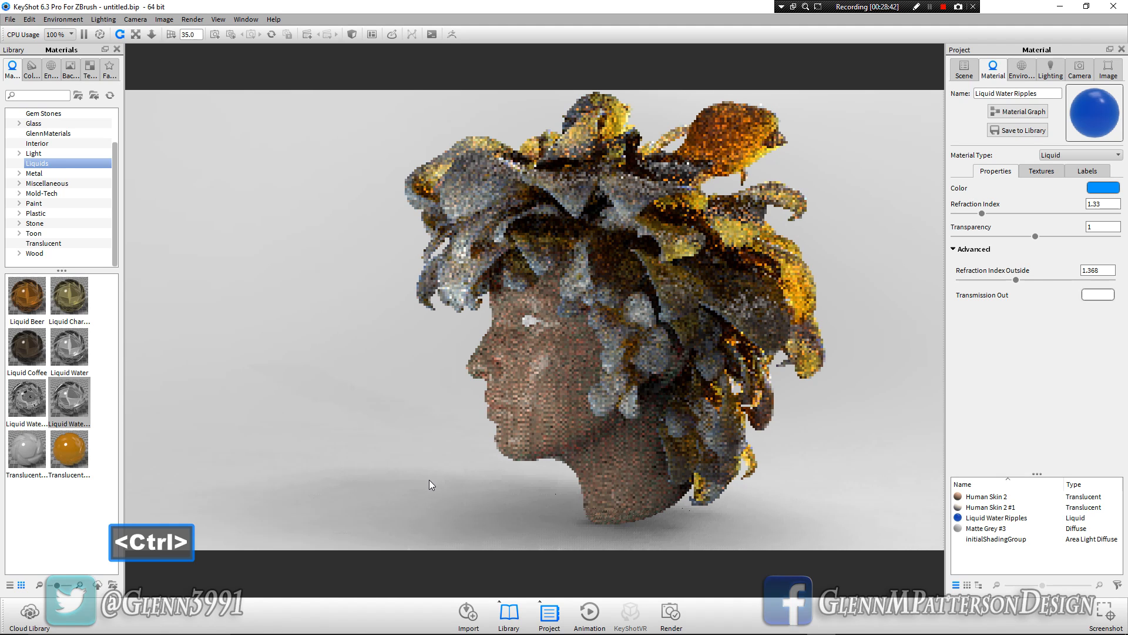
left_click_drag(417, 485, 551, 492, "ctrl")
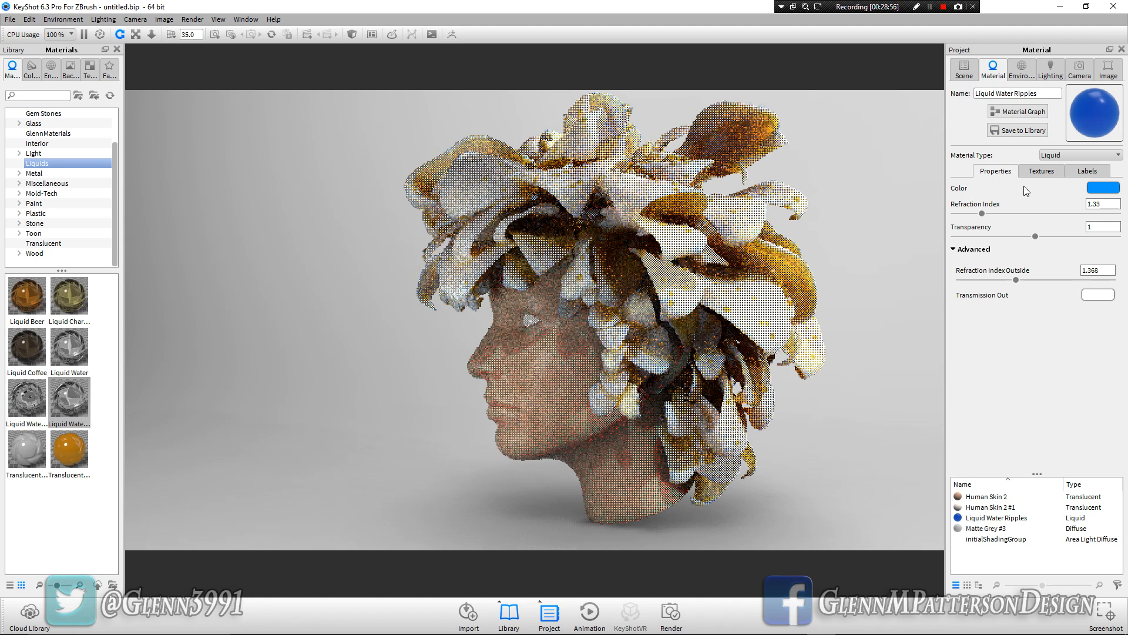
Set the lighting environment's rotation to 0
left_click(1019, 75)
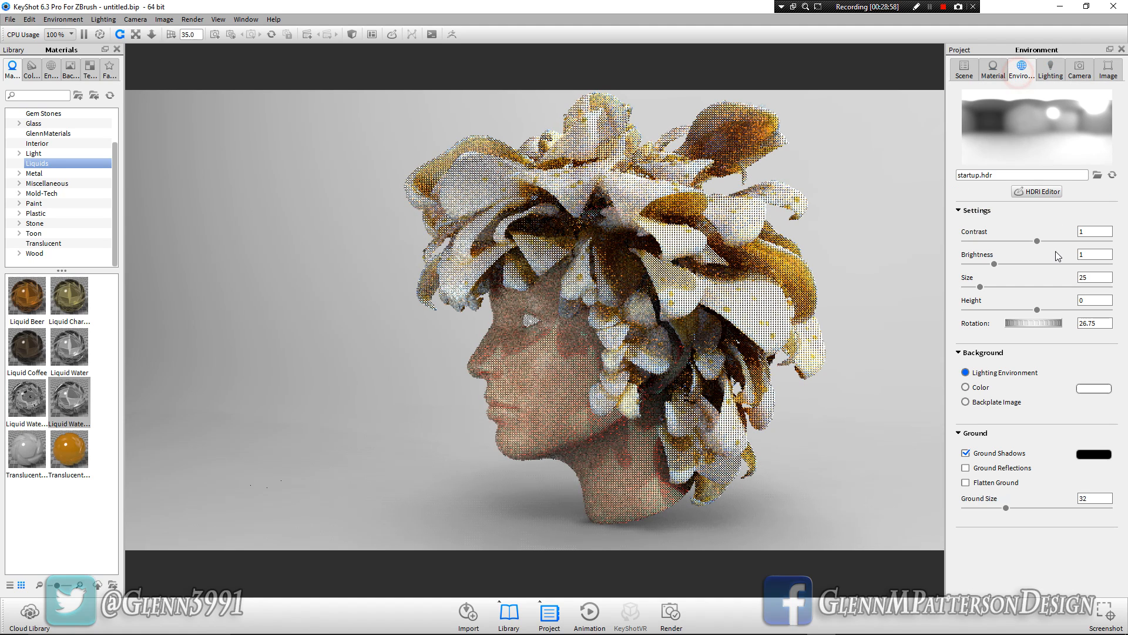
double_click(1104, 325)
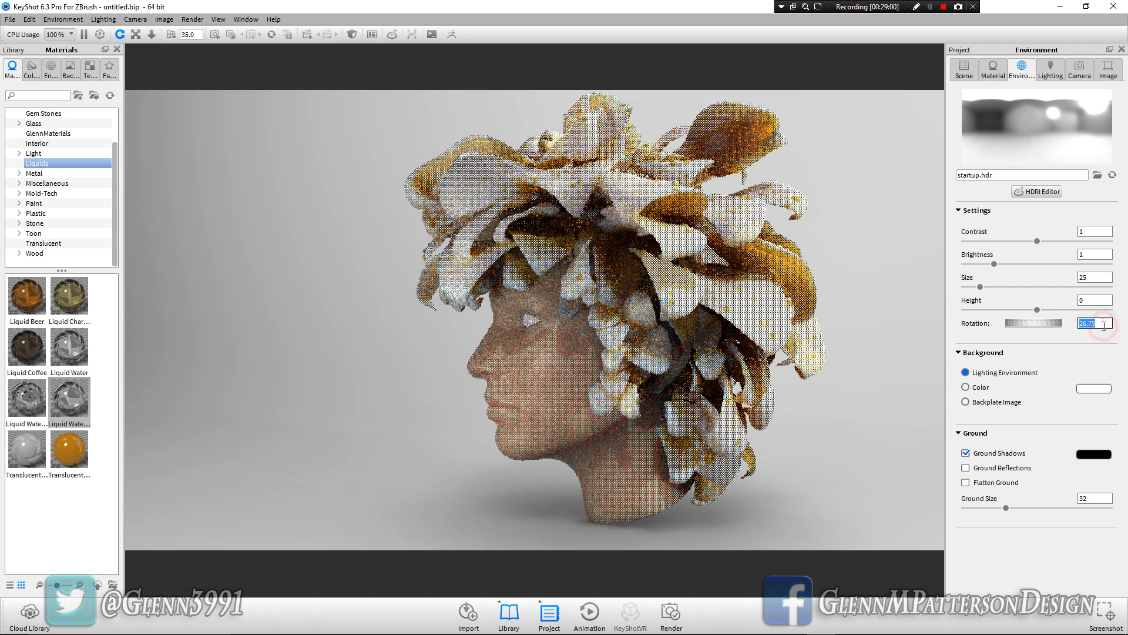
type("0")
key("Return")
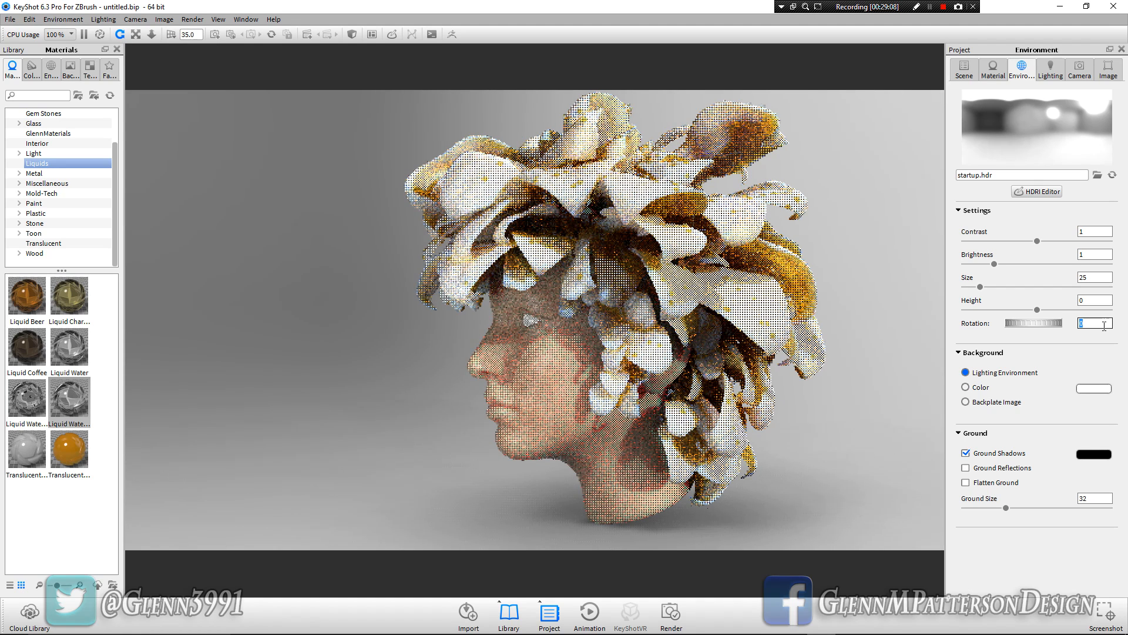
Try the 2 Panels 2k, 3 Panels Straight 2k and 3 Panels Tilted 2k environments, rotating the last to 315.5
left_click(51, 79)
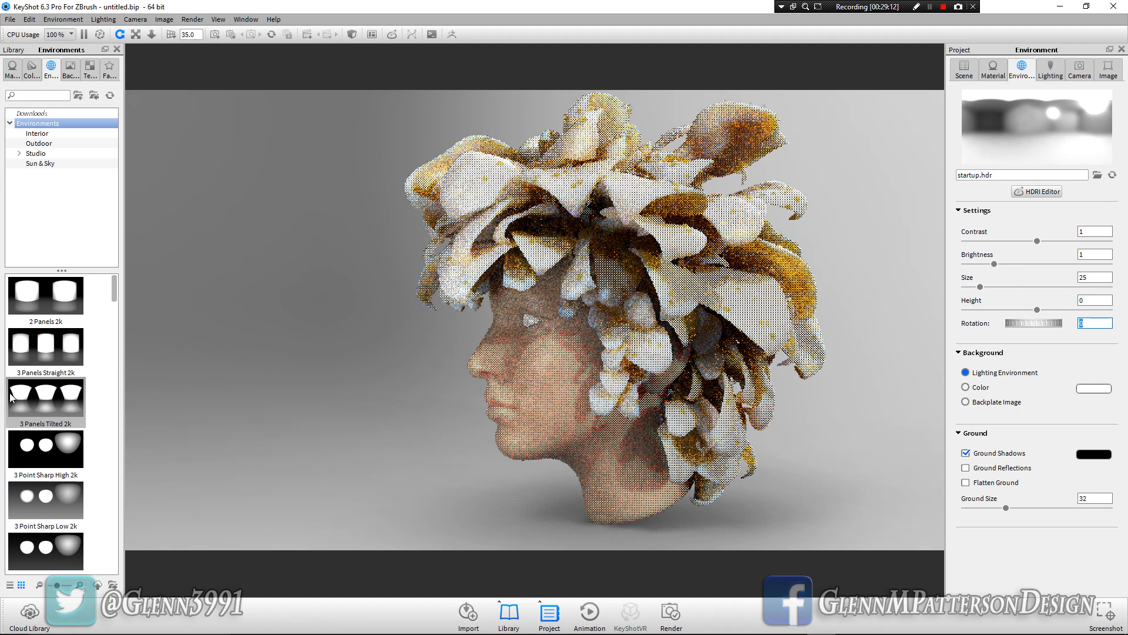
left_click_drag(47, 302, 267, 404)
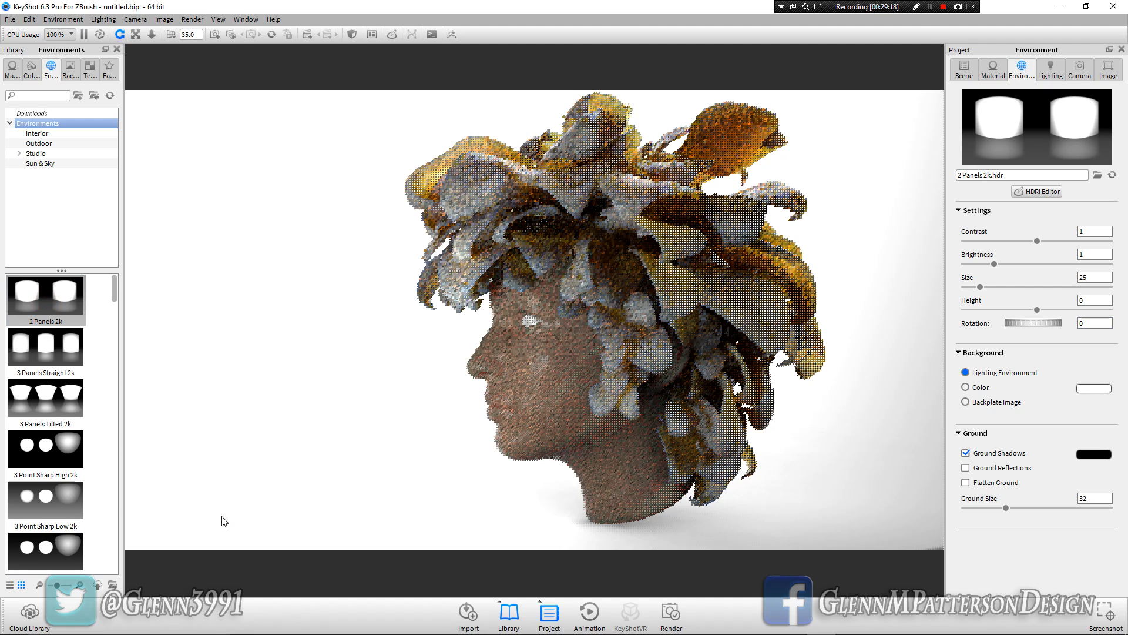
left_click_drag(34, 350, 204, 385)
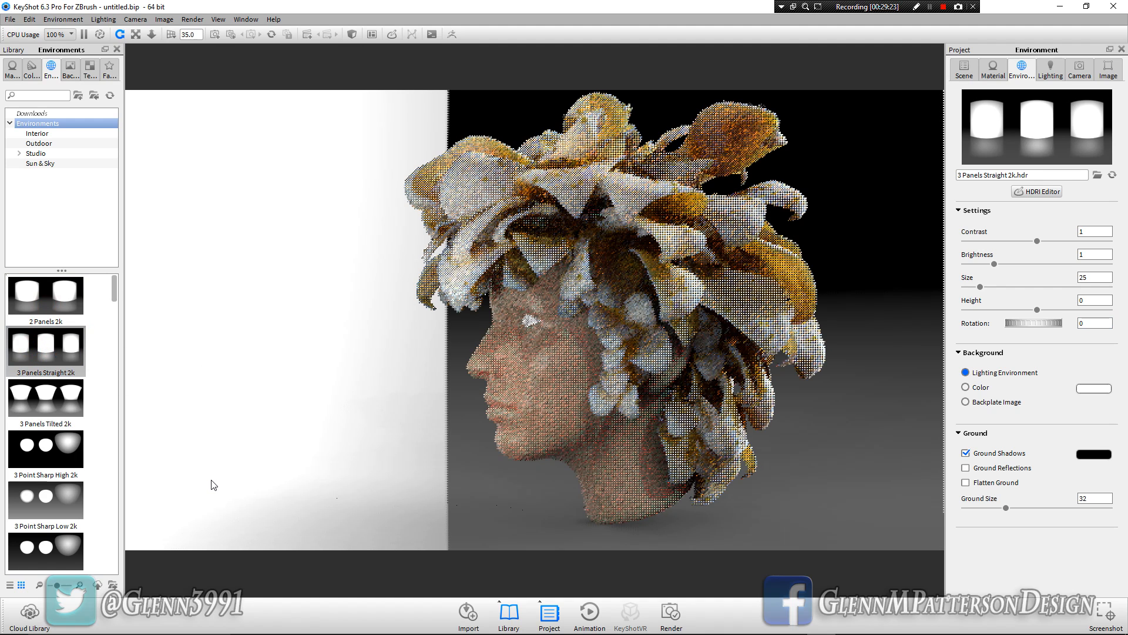
left_click_drag(49, 411, 184, 444)
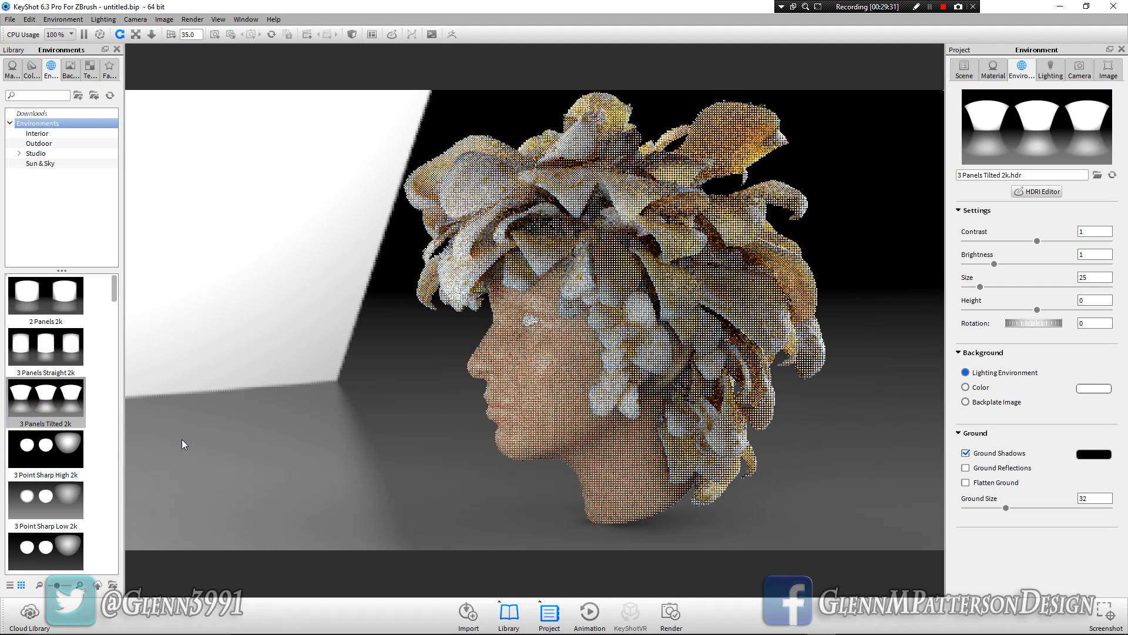
left_click_drag(349, 477, 365, 477, "ctrl")
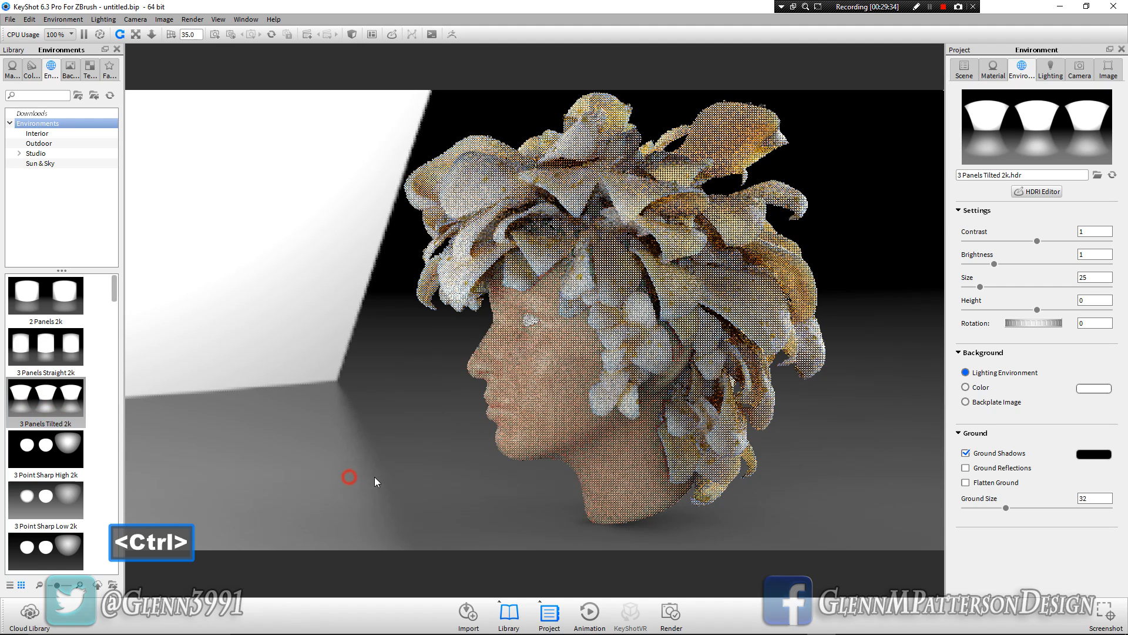
left_click_drag(447, 480, 419, 482, "ctrl")
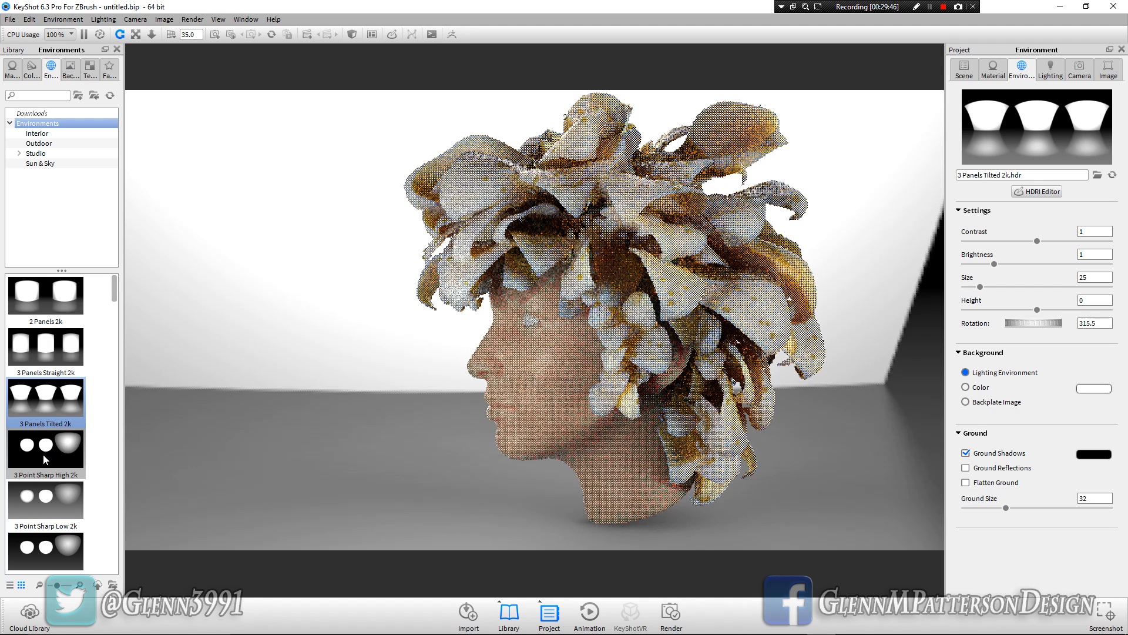
Try the Dosch-Apartment_2k environment on the scene and rotate it to 272.5
scroll(43, 502, "down", 3)
scroll(43, 503, "down", 10)
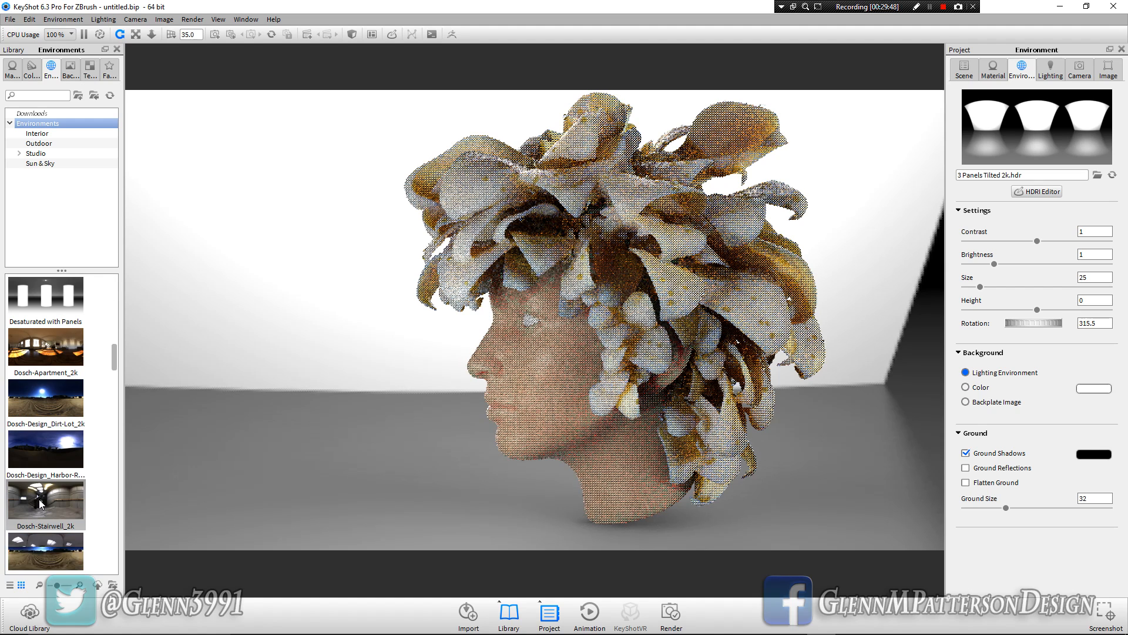
left_click_drag(29, 335, 270, 414)
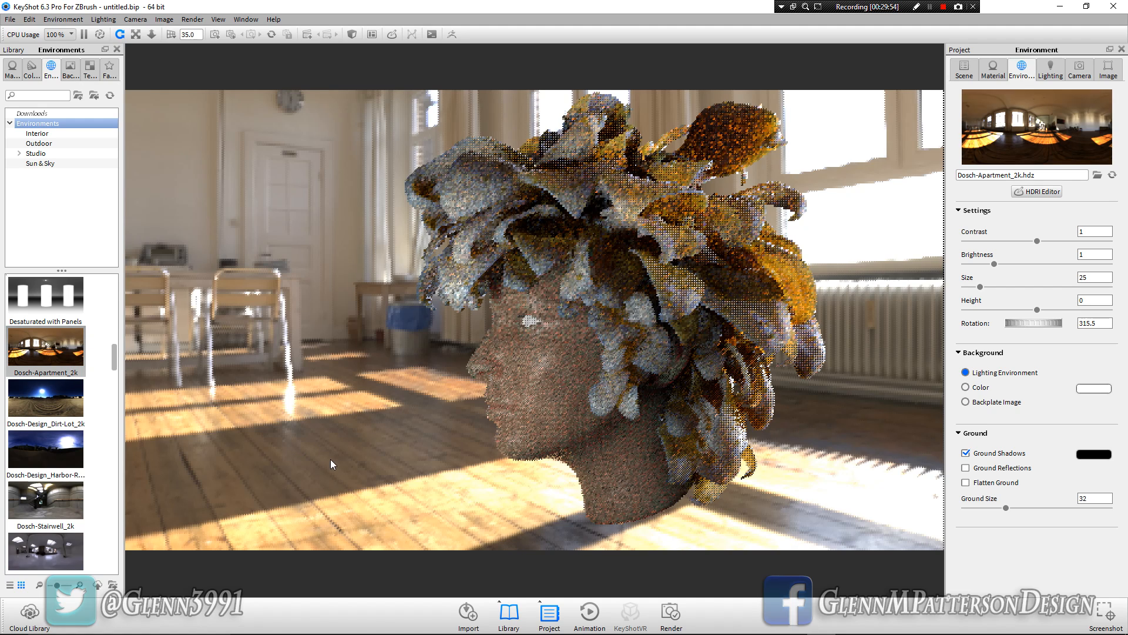
left_click_drag(315, 465, 411, 472, "ctrl")
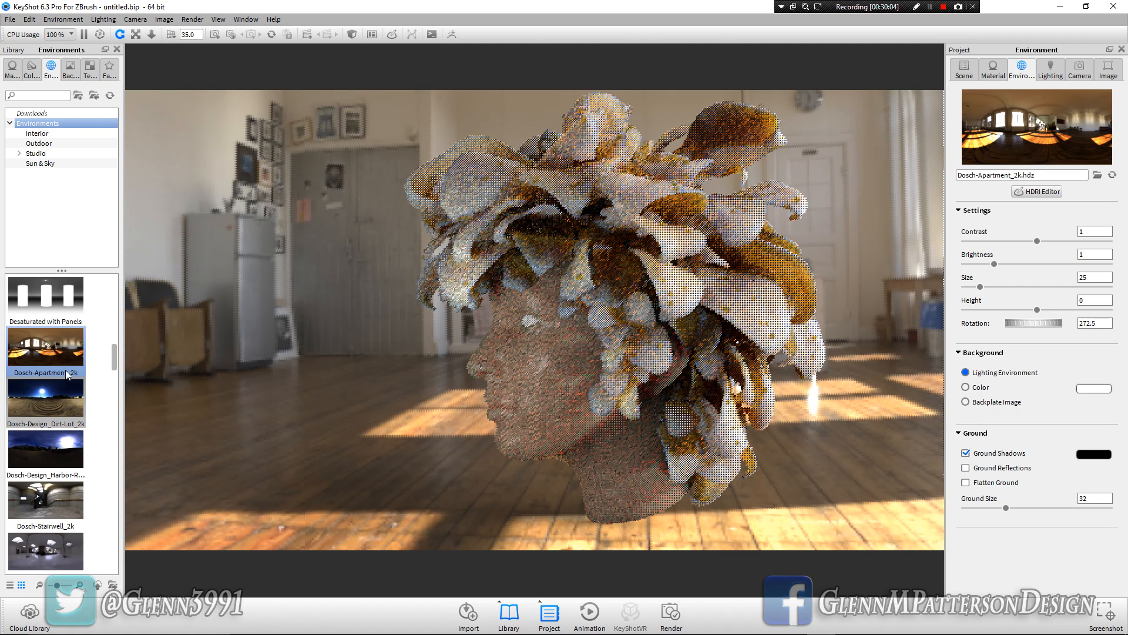
Apply the startup environment from the environment library to the scene
scroll(65, 375, "up", 5)
scroll(56, 403, "down", 10)
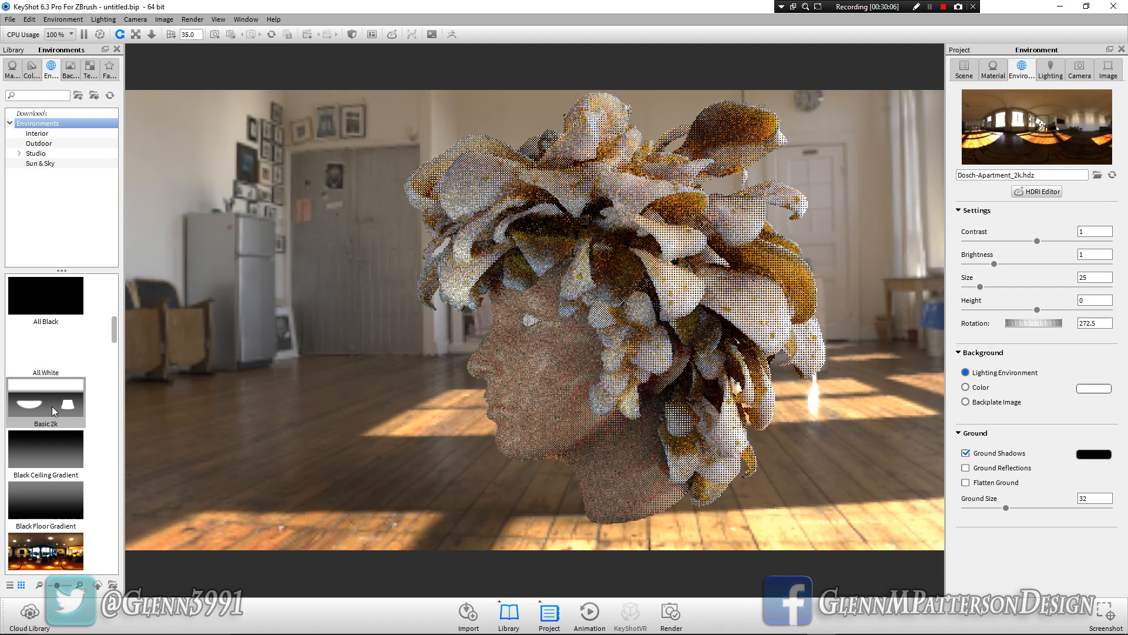
mouse_move(51, 406)
scroll(51, 406, "down", 3)
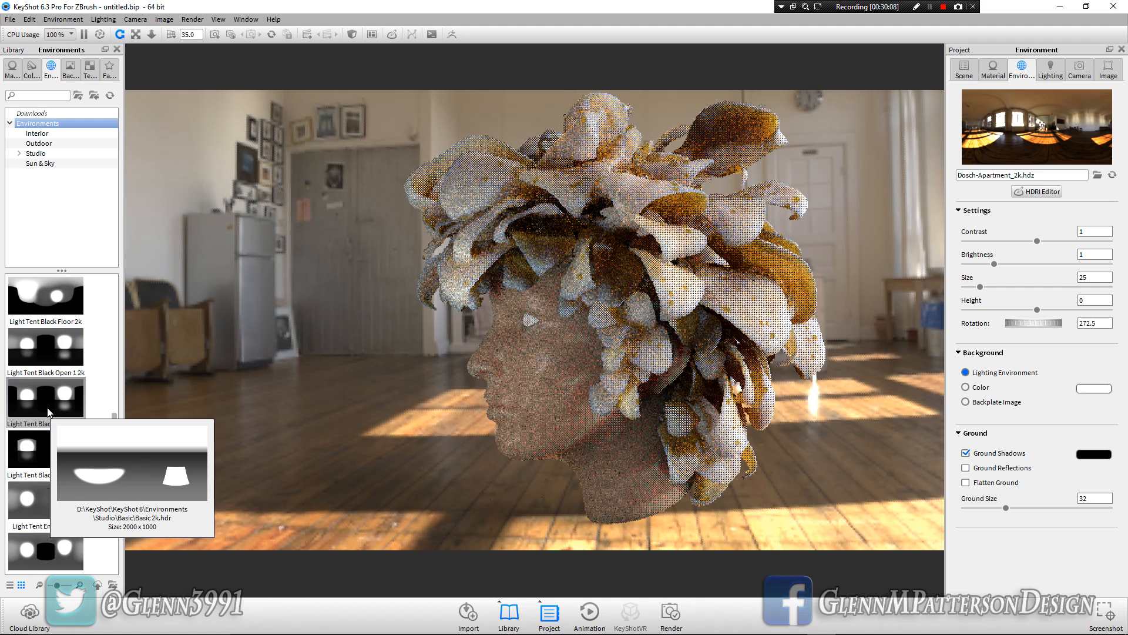
scroll(109, 395, "down", 6)
scroll(109, 400, "down", 8)
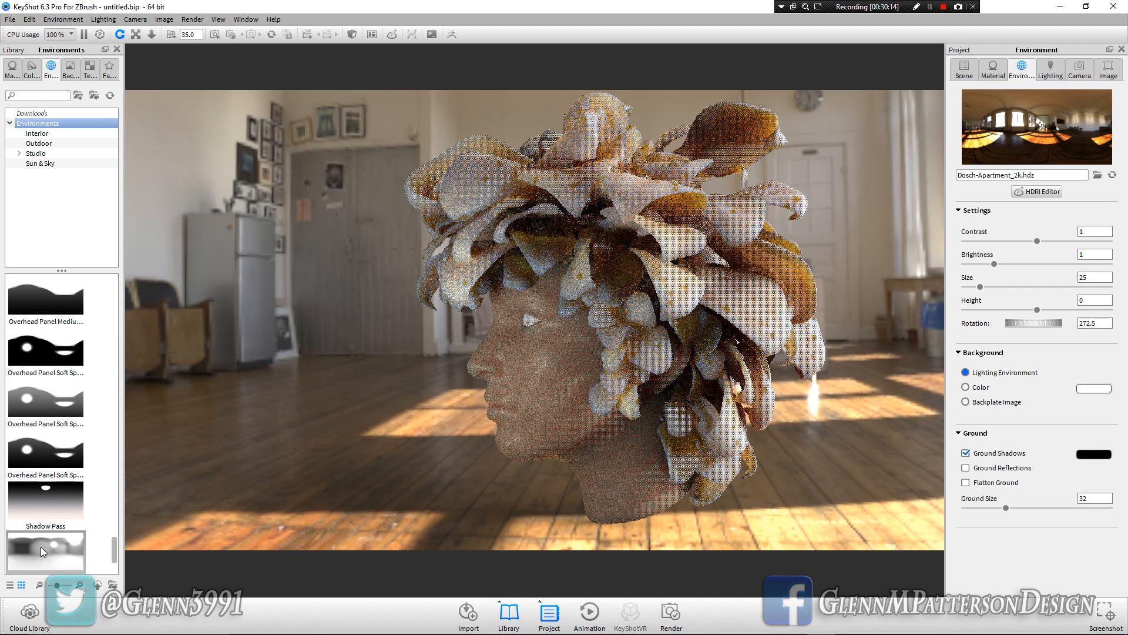
scroll(40, 547, "down", 3)
left_click_drag(38, 444, 262, 433)
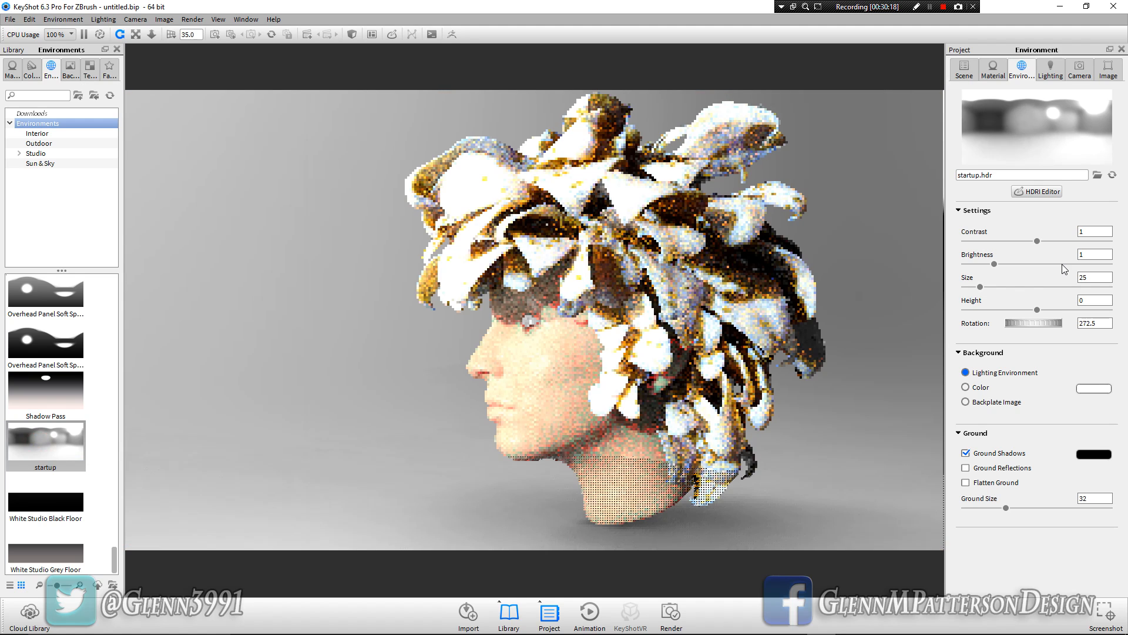
Reset the startup environment's rotation to 0
double_click(1103, 323)
left_click(1103, 323)
triple_click(1103, 323)
type("0")
key("Return")
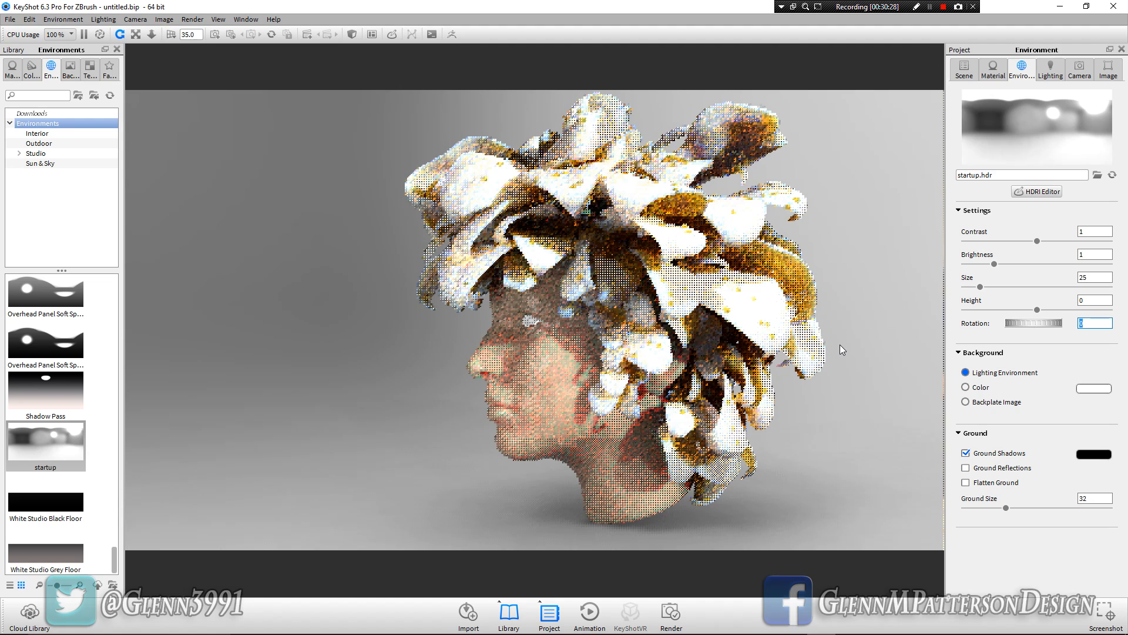
Set the bump height of the leaf material's Skin_Normal.jpg normal map to 4
double_click(762, 302)
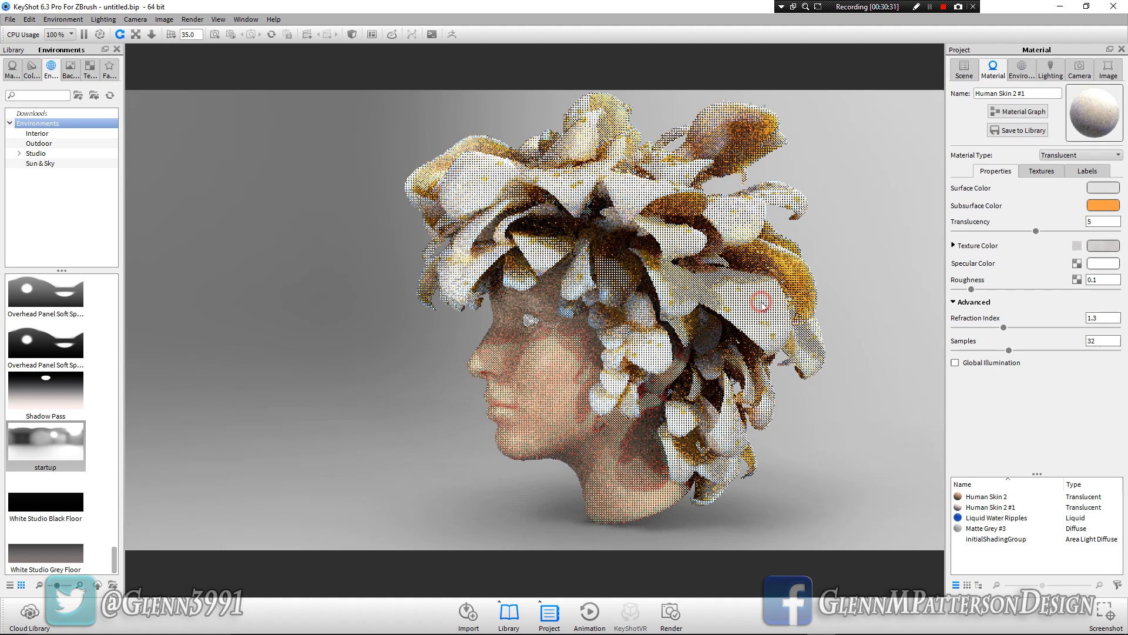
left_click(1056, 170)
left_click(1058, 203)
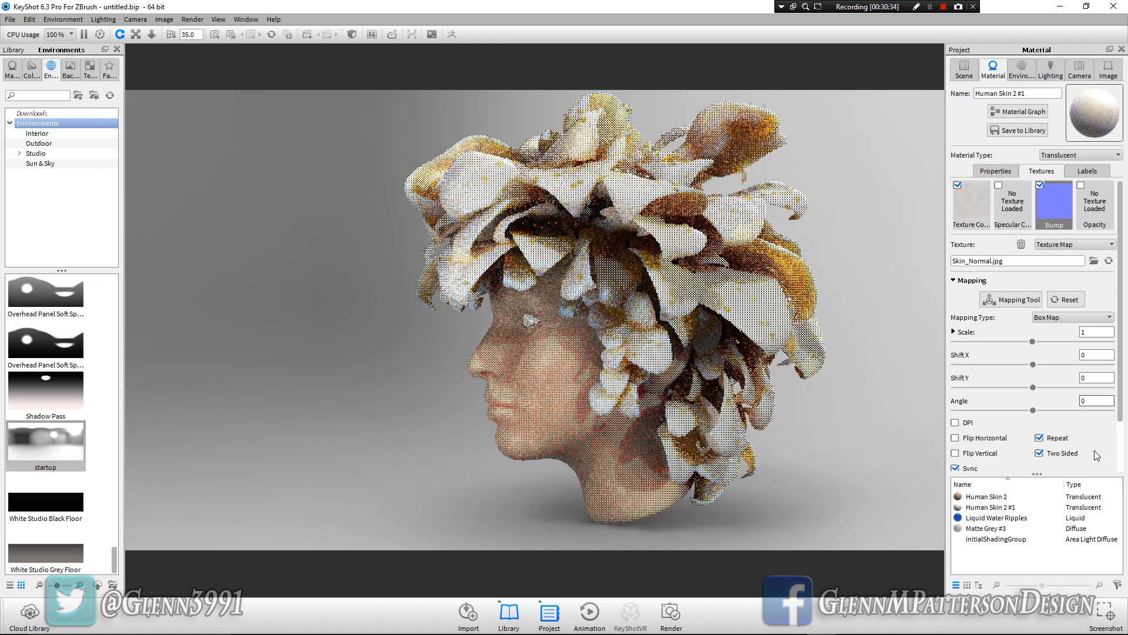
scroll(1097, 456, "down", 1)
double_click(1095, 426)
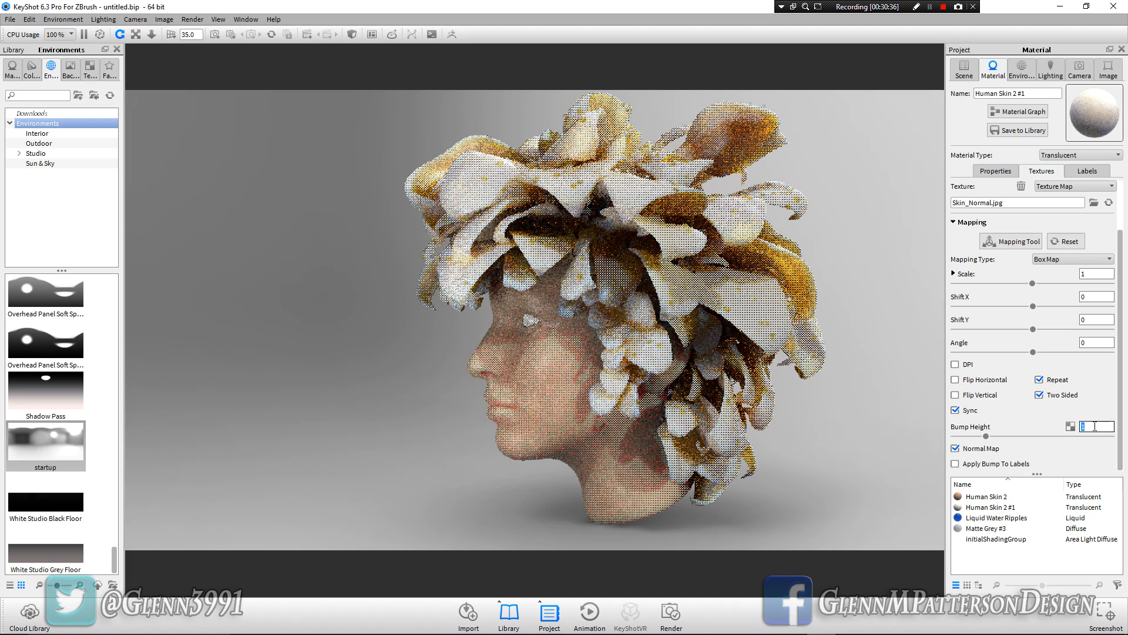
type("4")
key("Return")
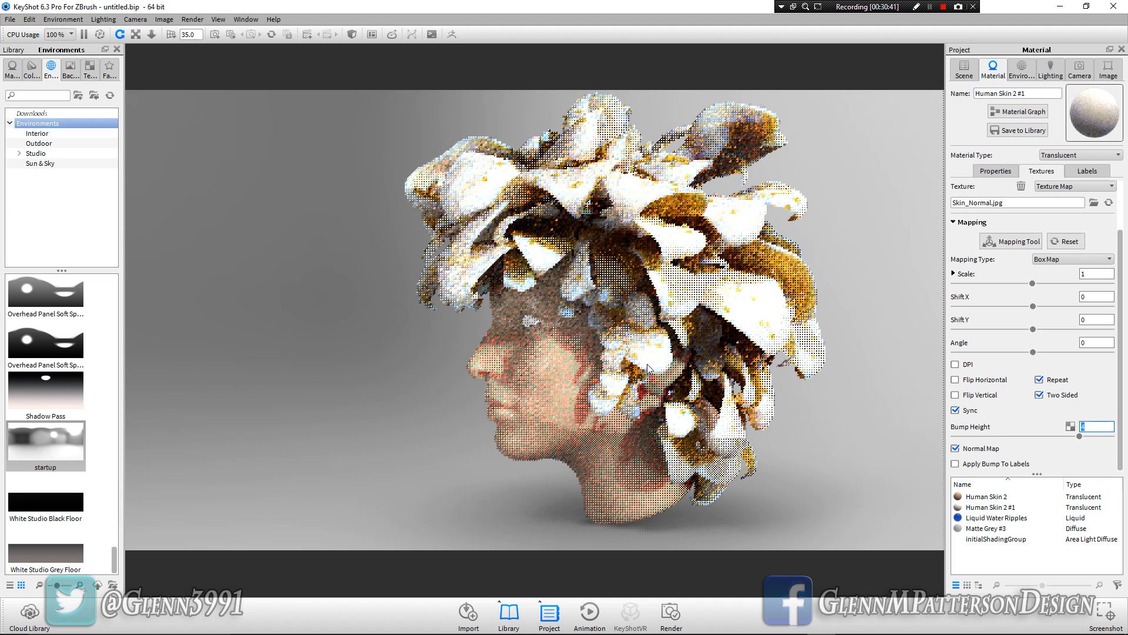
left_click(642, 366)
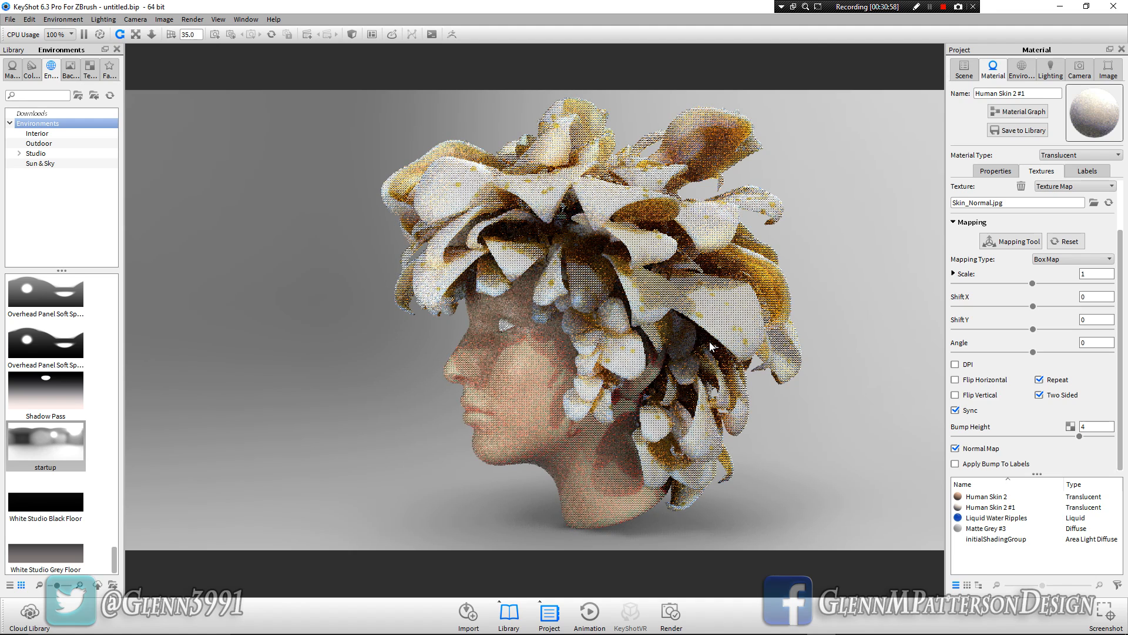
Open the image Nymph04.jpg from File Explorer in Photos to view it alongside the new render
key("F9")
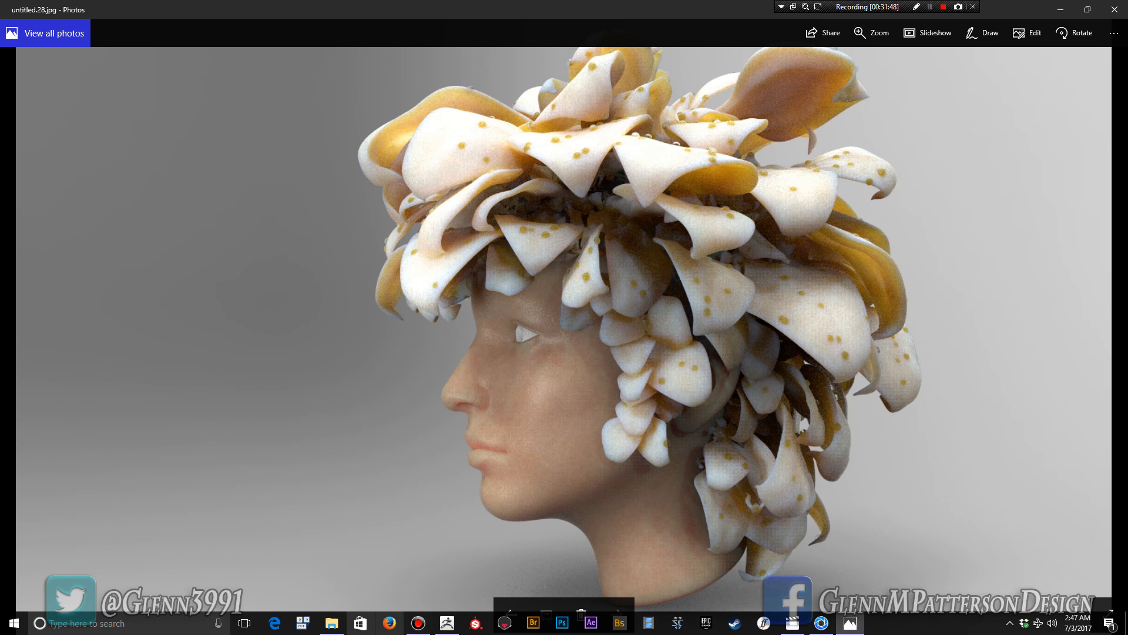
left_click(331, 623)
double_click(427, 297)
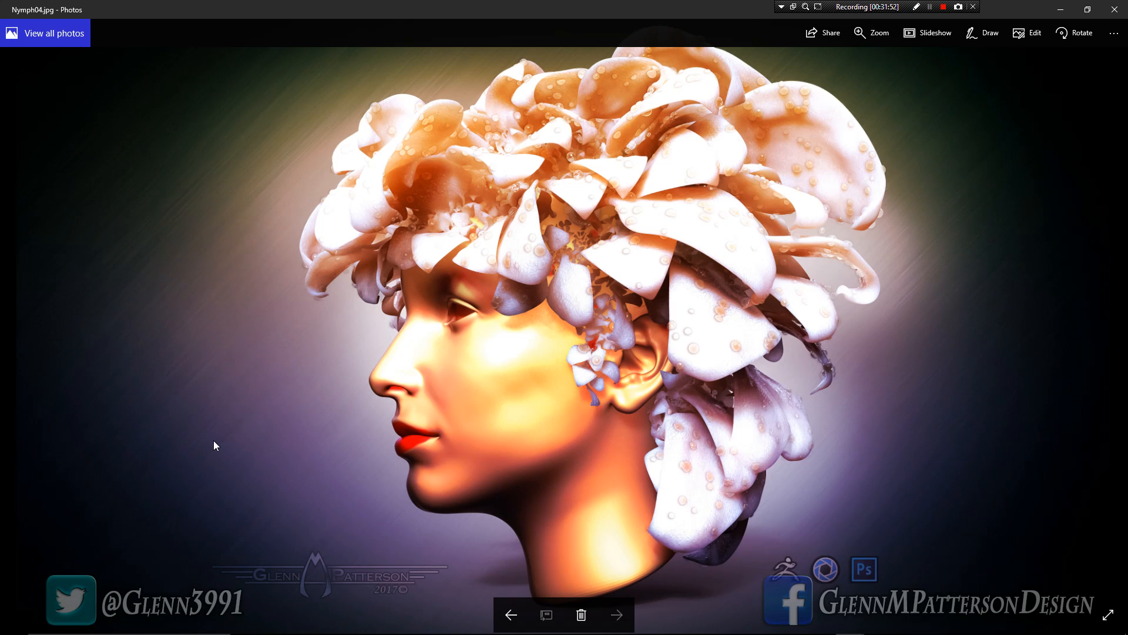